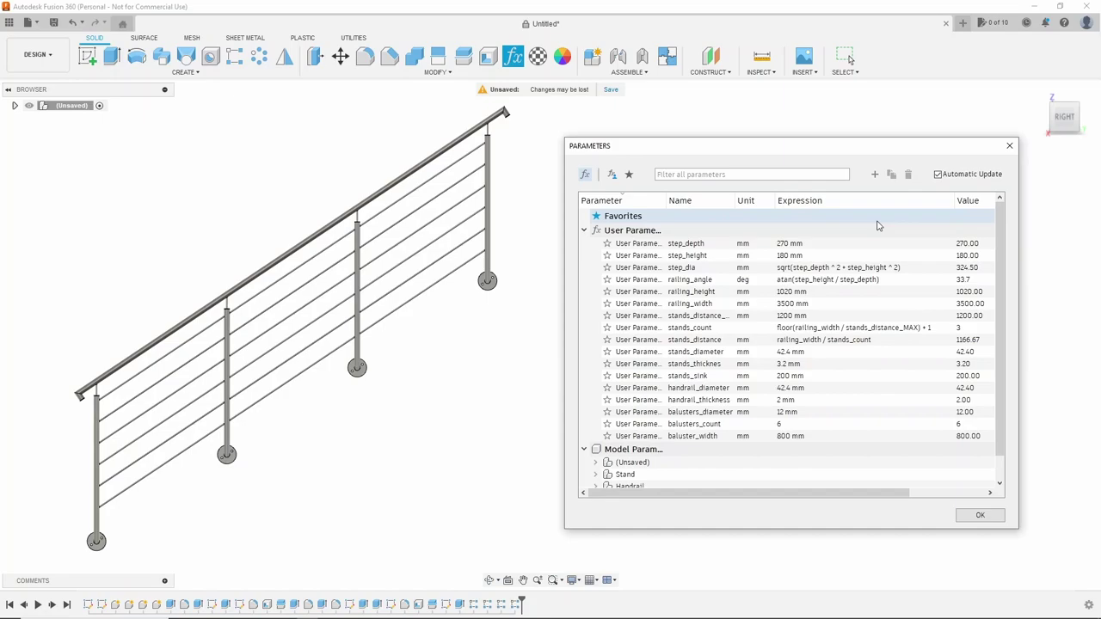
Step: Set railing_width to 4500 mm and step_height to 150 mm in Parameters
{"action": "left_click", "coordinate": [817, 303]}
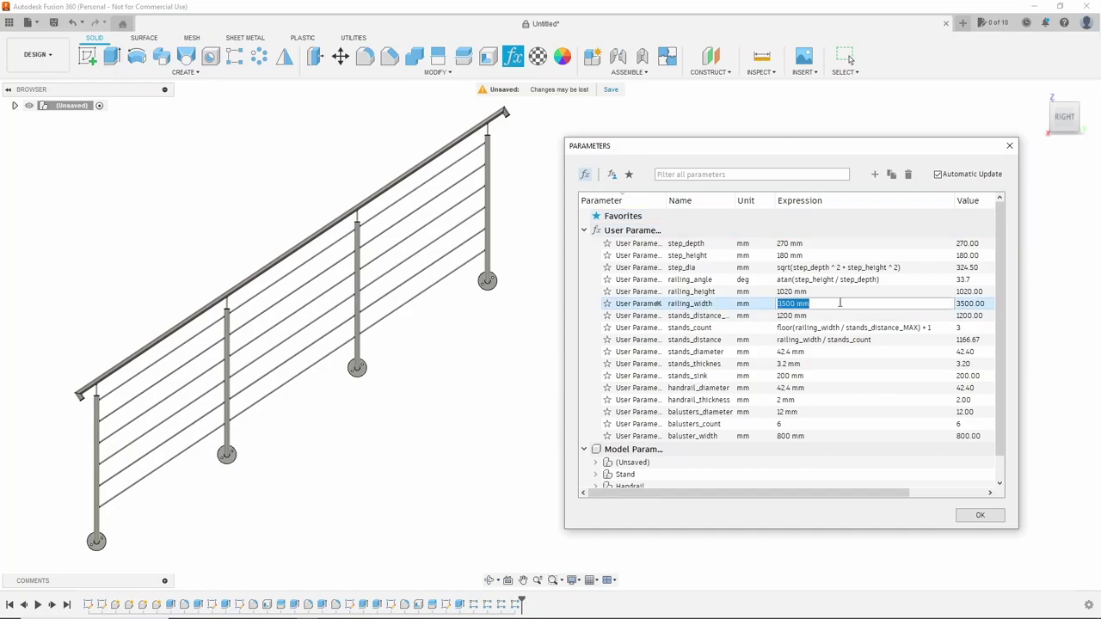
{"action": "type", "text": "4500"}
{"action": "key", "text": "Return"}
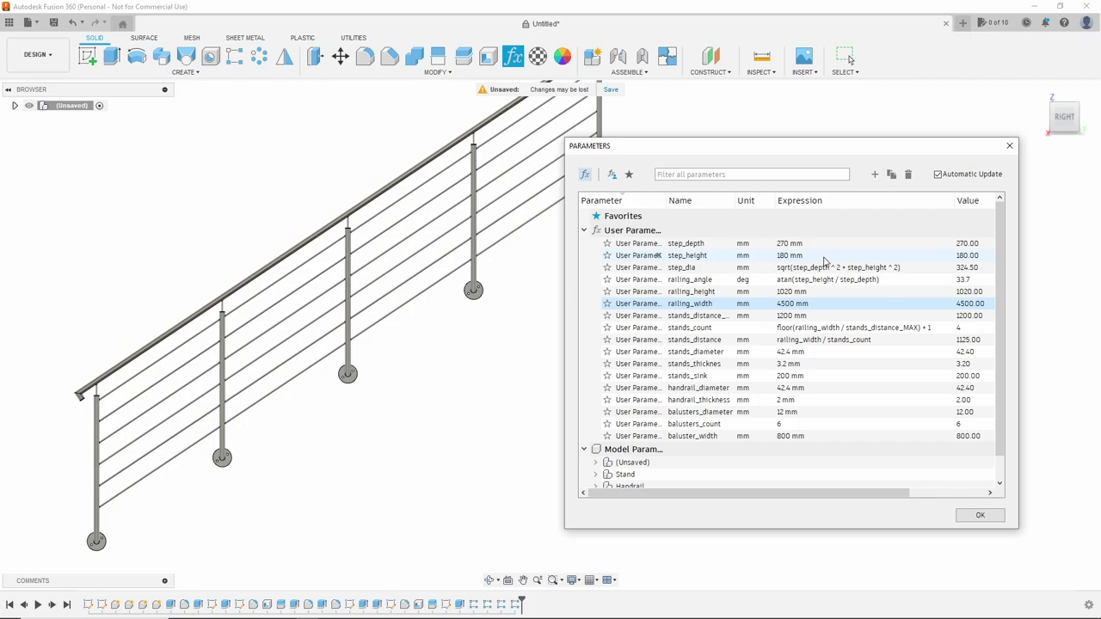
{"action": "left_click", "coordinate": [824, 257]}
{"action": "type", "text": "150"}
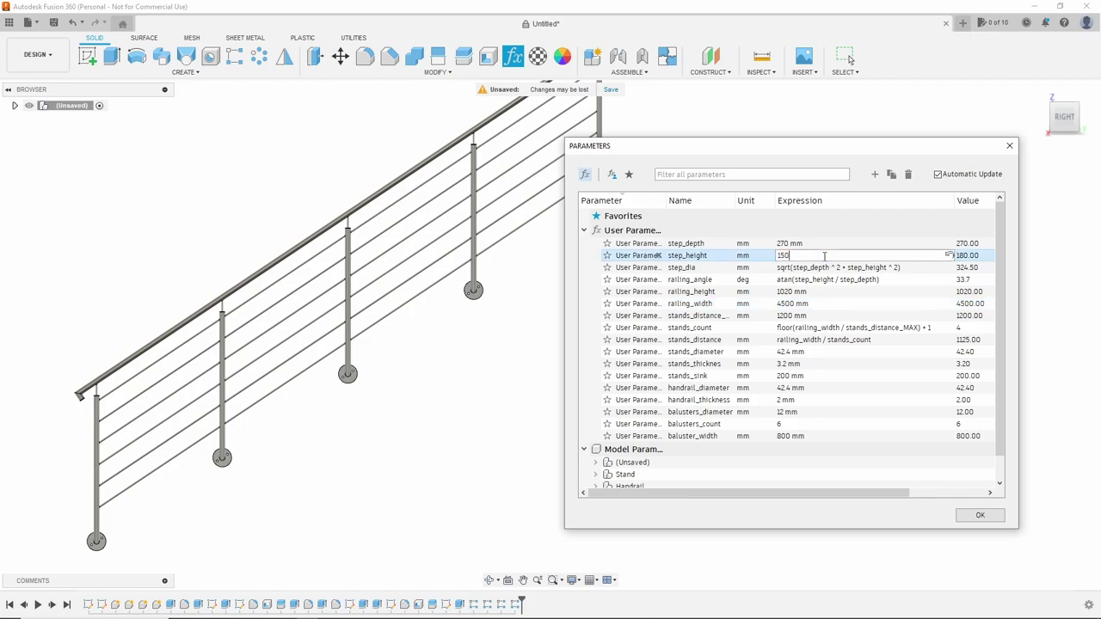
{"action": "key", "text": "Return"}
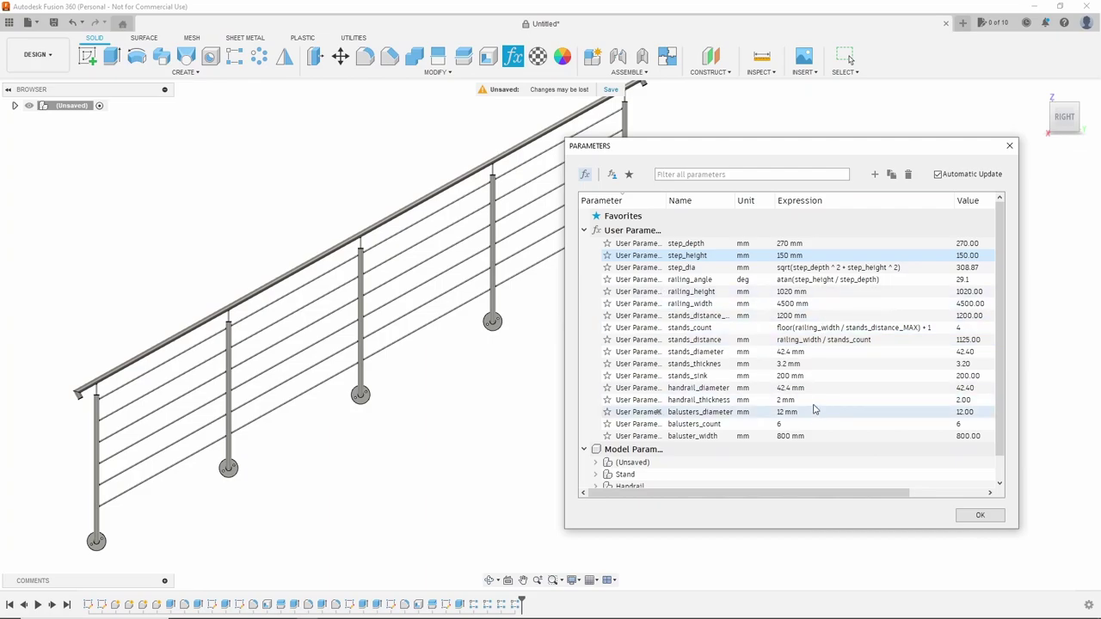
Step: Try a baluster_width of 900 mm with balusters_count of 8
{"action": "left_click", "coordinate": [810, 436]}
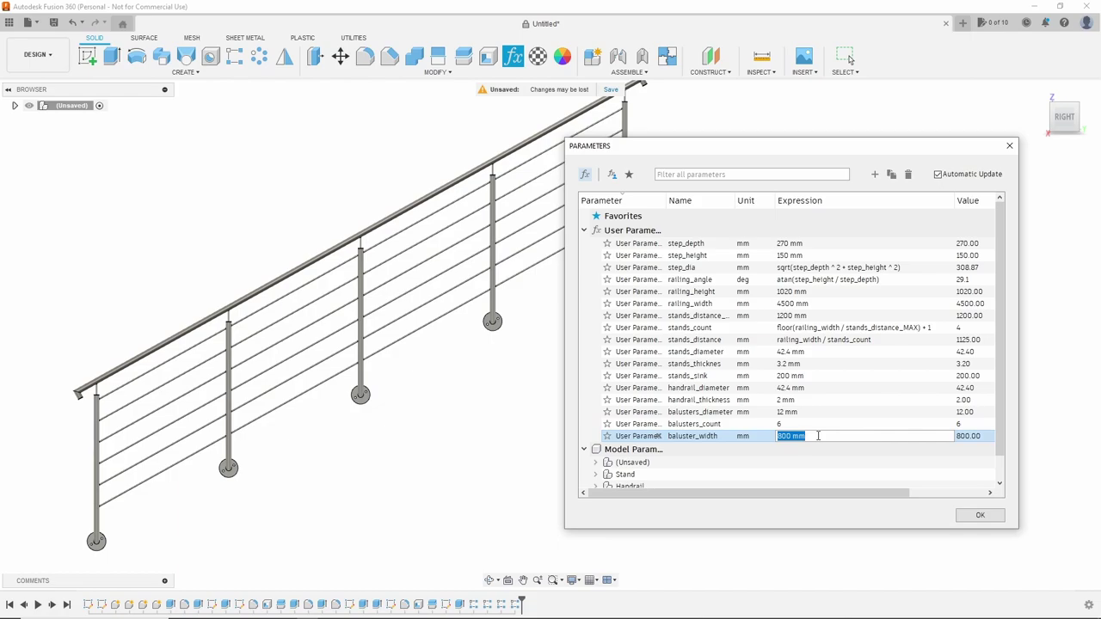
{"action": "type", "text": "900"}
{"action": "key", "text": "Return"}
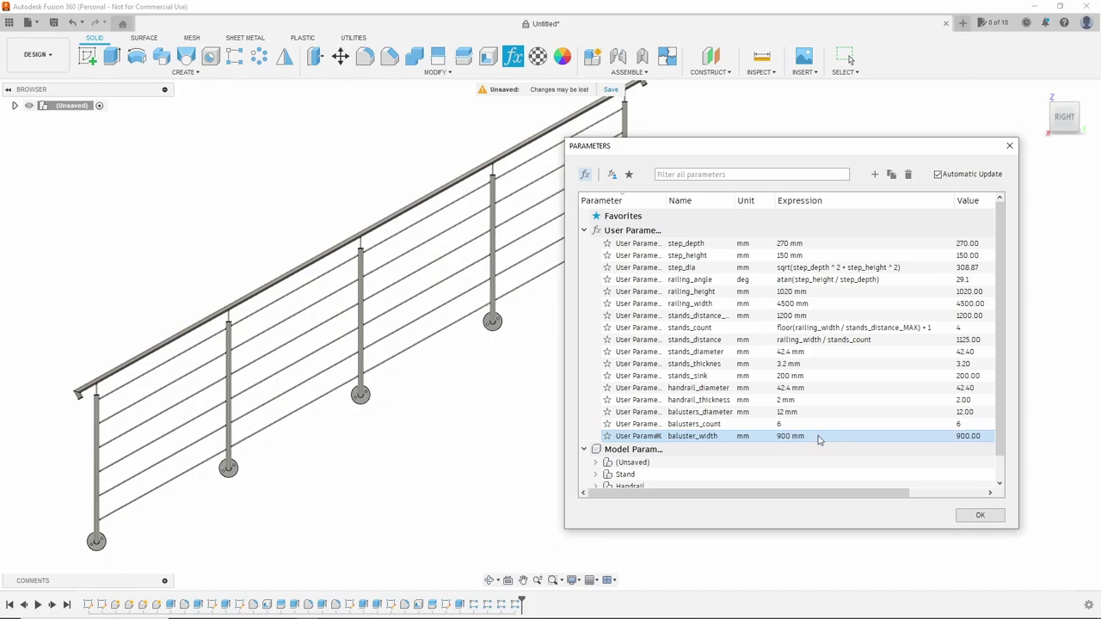
{"action": "left_click", "coordinate": [826, 424]}
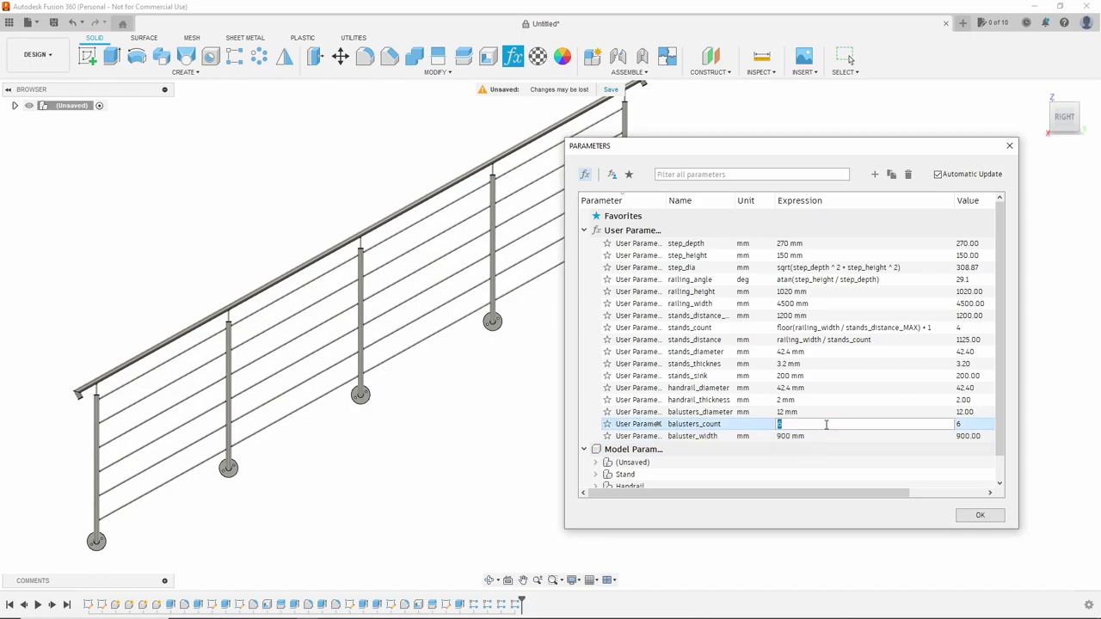
{"action": "type", "text": "8"}
{"action": "key", "text": "Return"}
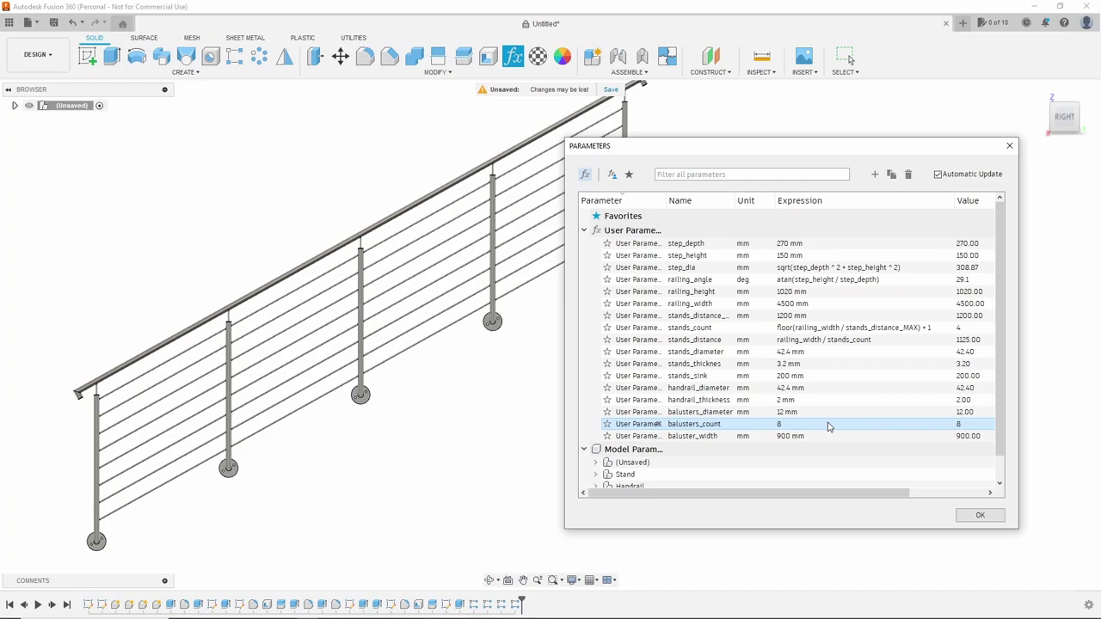
Step: Revert baluster_width to 800 mm and balusters_count to 6
{"action": "double_click", "coordinate": [783, 436]}
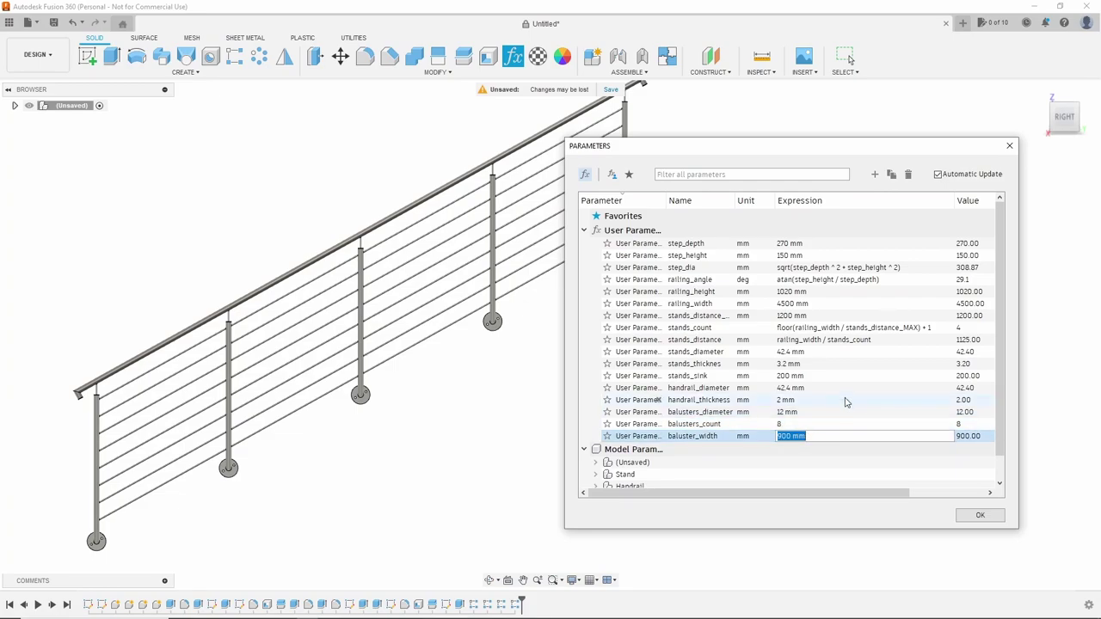
{"action": "type", "text": "800"}
{"action": "key", "text": "Return"}
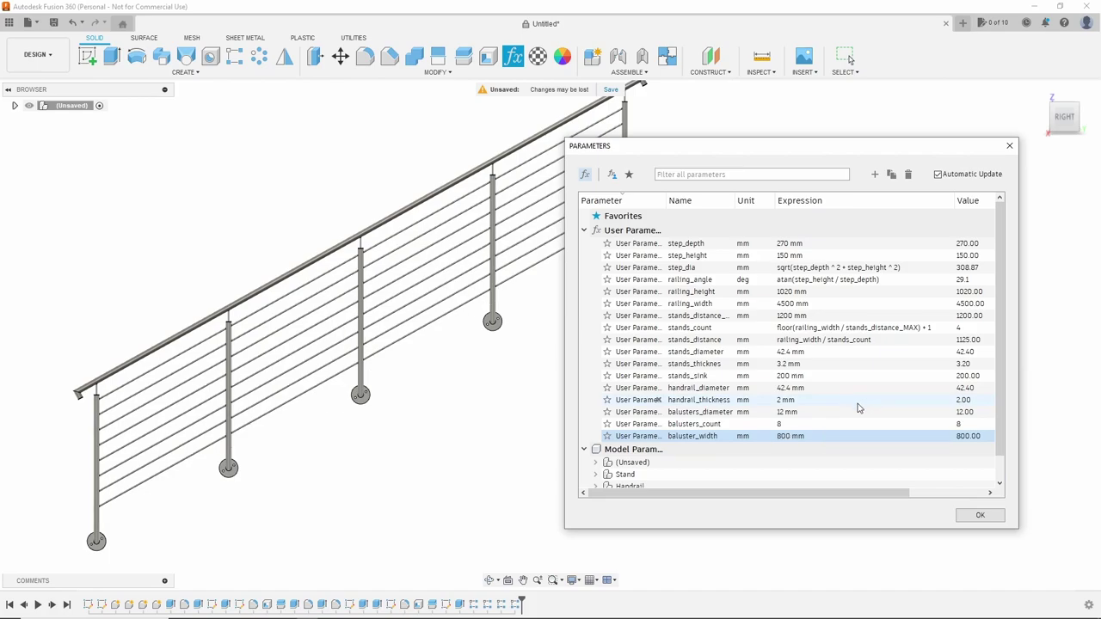
{"action": "double_click", "coordinate": [805, 425]}
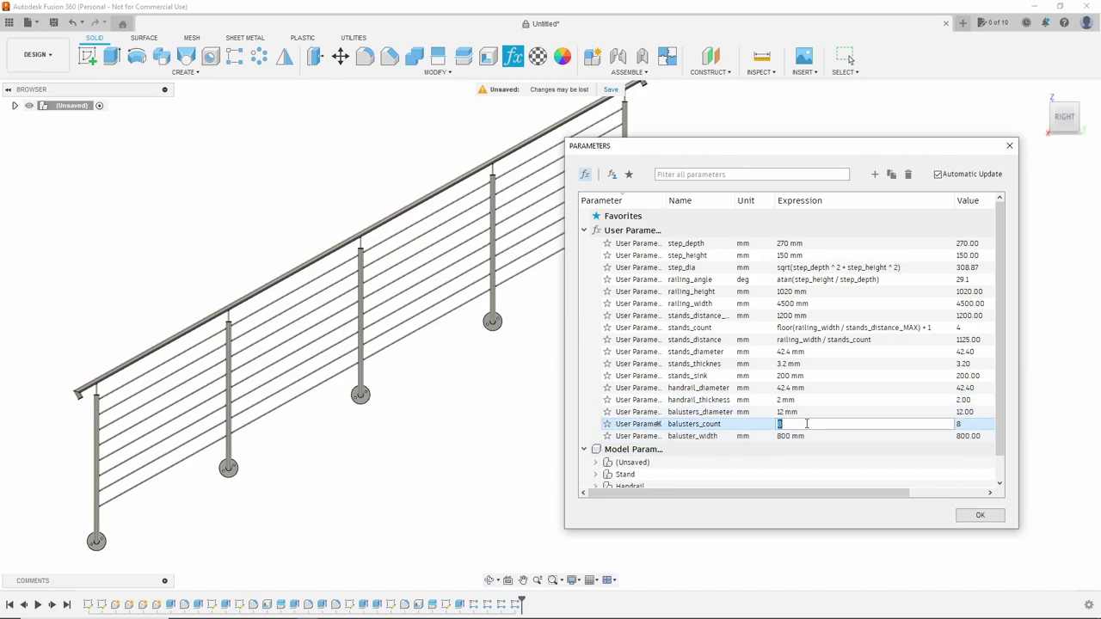
{"action": "type", "text": "6"}
{"action": "key", "text": "Return"}
{"action": "type", "text": "6"}
{"action": "key", "text": "Return"}
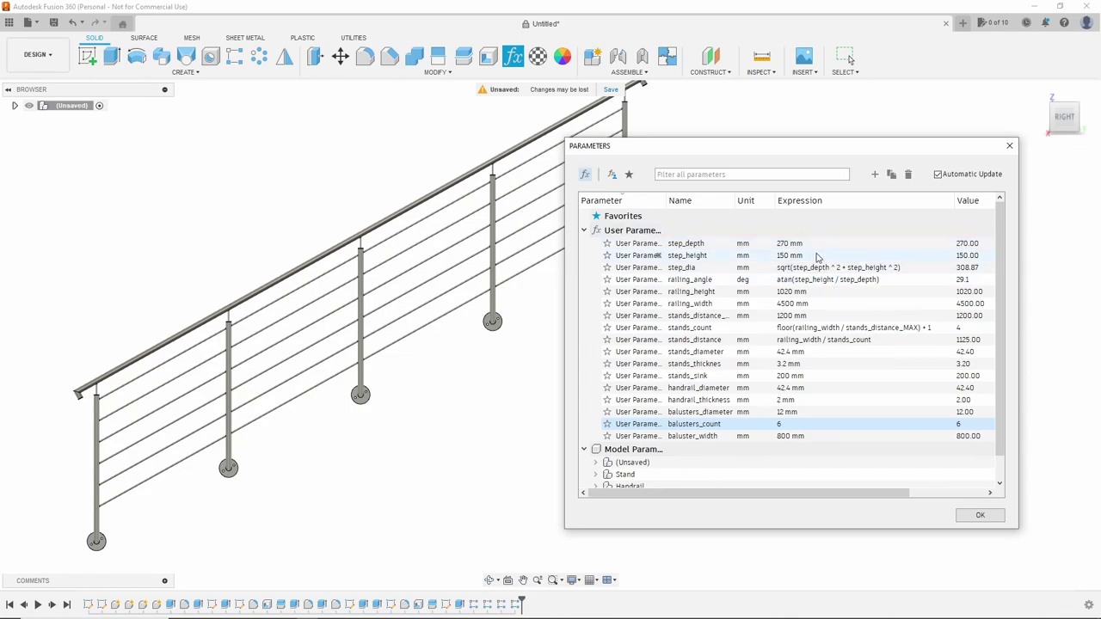
Step: Set step_height to 0 mm to check the flat railing
{"action": "left_click", "coordinate": [818, 256]}
{"action": "type", "text": "0"}
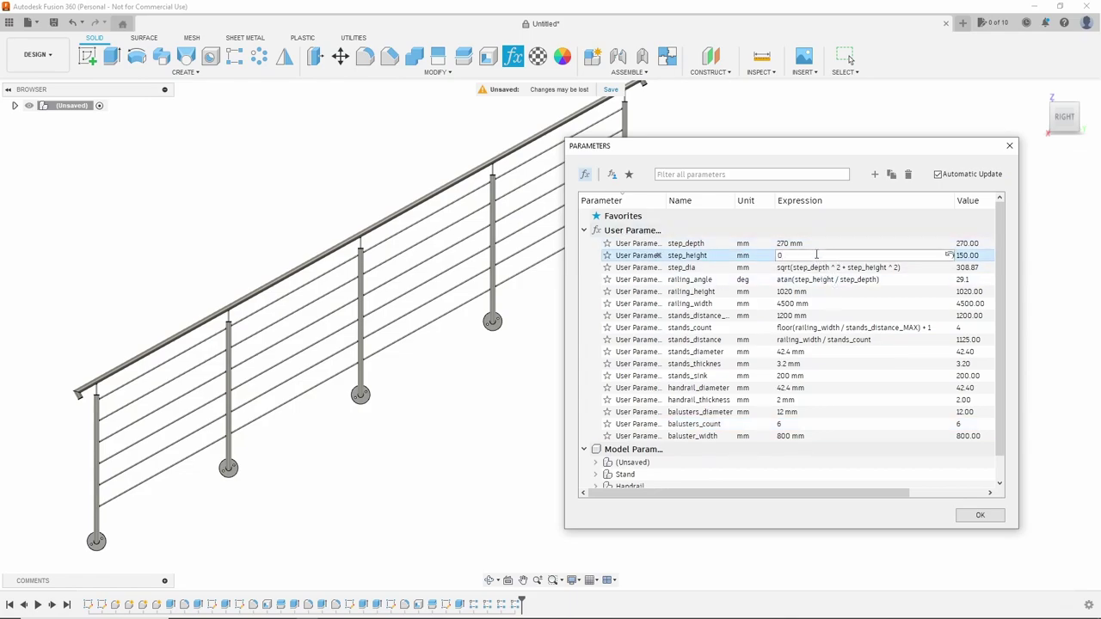
{"action": "key", "text": "Return"}
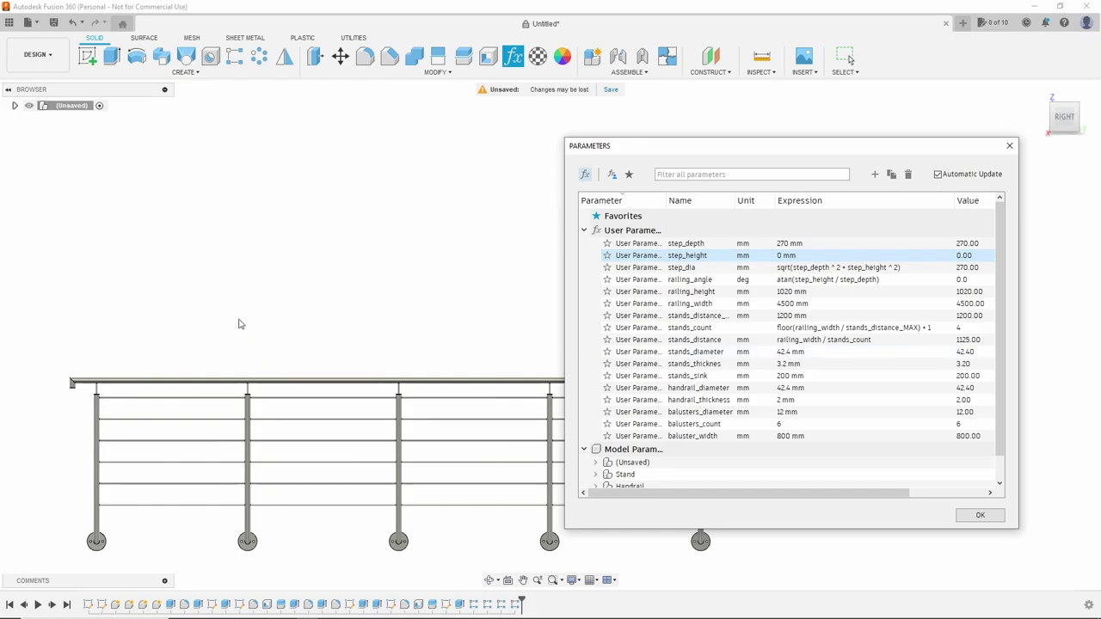
{"action": "scroll", "coordinate": [240, 323], "scroll_direction": "down", "scroll_amount": 3}
{"action": "scroll", "coordinate": [258, 344], "scroll_direction": "up", "scroll_amount": 2}
{"action": "scroll", "coordinate": [436, 435], "scroll_direction": "up", "scroll_amount": 2}
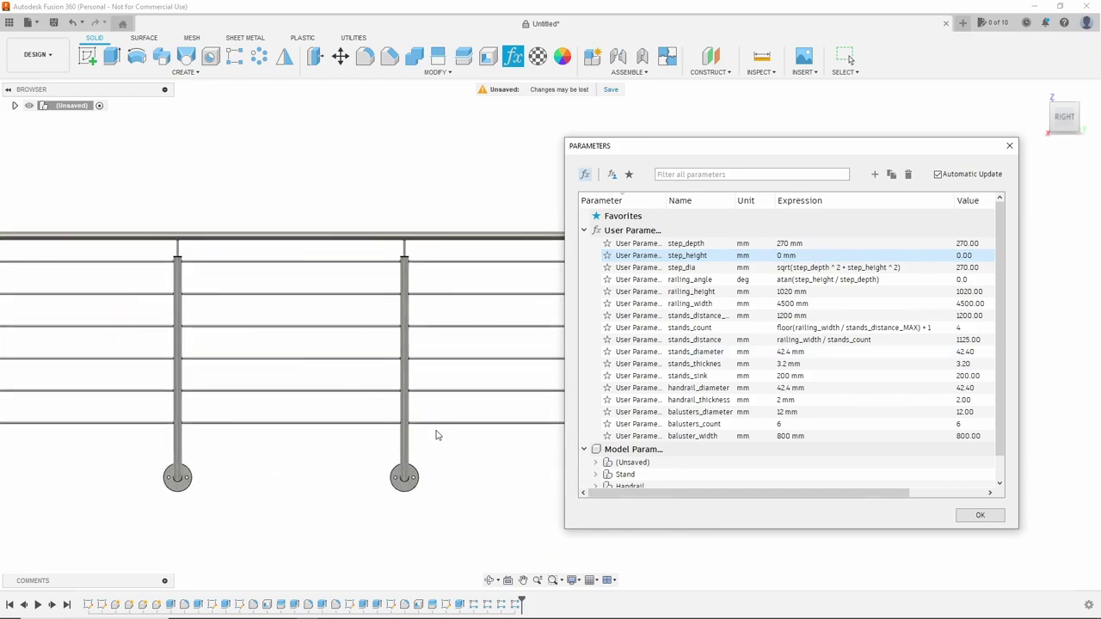
{"action": "scroll", "coordinate": [534, 355], "scroll_direction": "down", "scroll_amount": 2}
Step: Restore step_height to 180 mm
{"action": "left_click", "coordinate": [802, 255]}
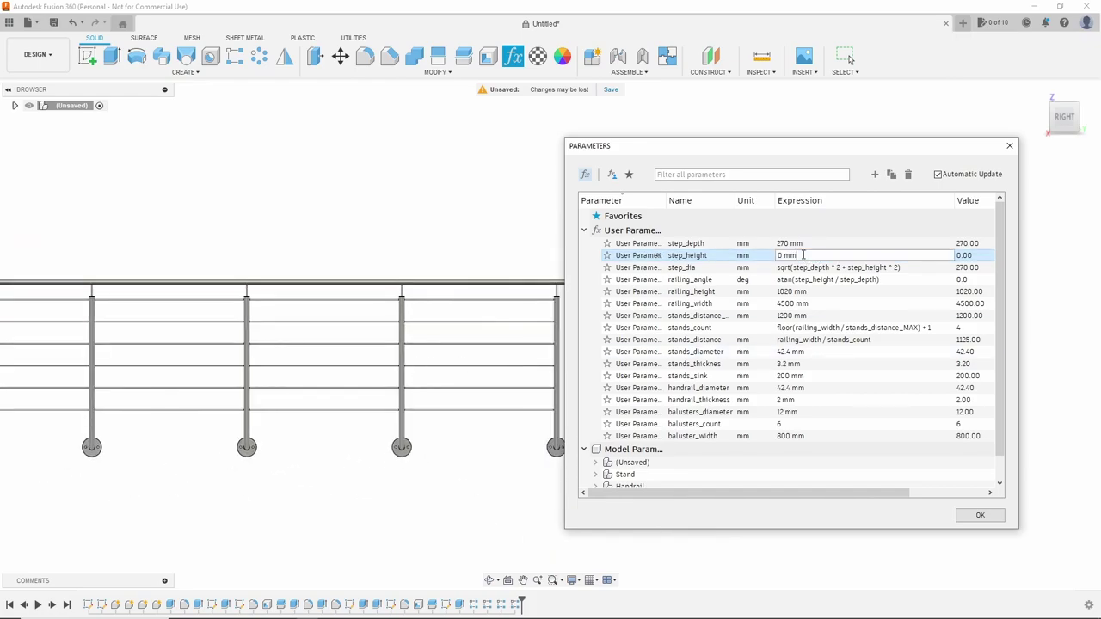
{"action": "double_click", "coordinate": [802, 255]}
{"action": "type", "text": "180"}
{"action": "key", "text": "Return"}
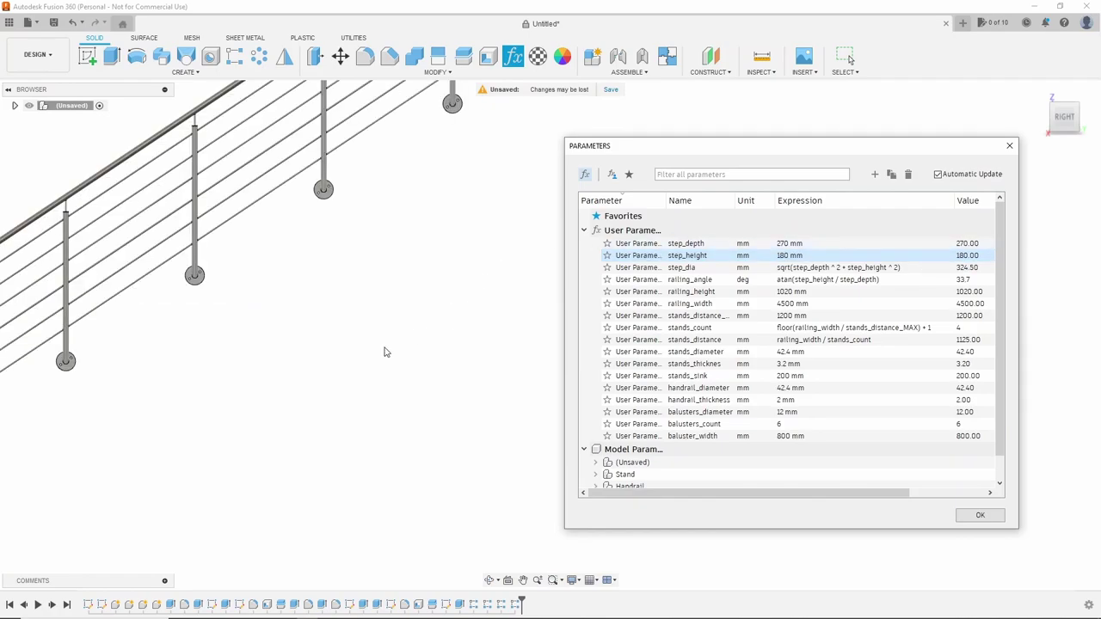
{"action": "scroll", "coordinate": [381, 349], "scroll_direction": "down", "scroll_amount": 3}
{"action": "scroll", "coordinate": [249, 340], "scroll_direction": "down", "scroll_amount": 2}
{"action": "scroll", "coordinate": [217, 359], "scroll_direction": "down", "scroll_amount": 2}
{"action": "scroll", "coordinate": [344, 284], "scroll_direction": "down", "scroll_amount": 1}
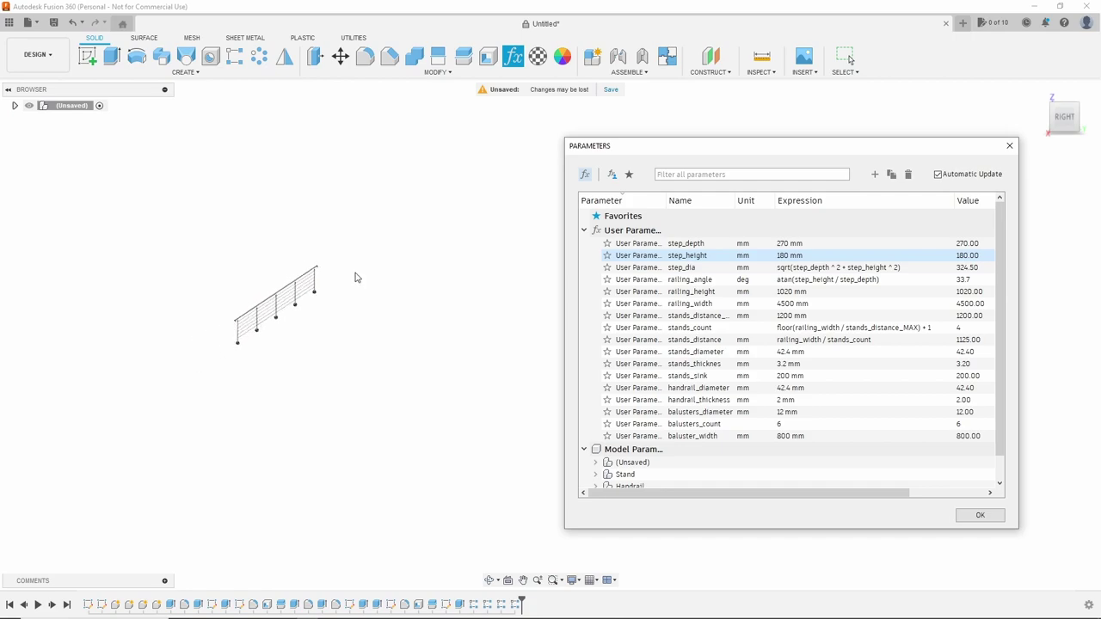
{"action": "scroll", "coordinate": [386, 238], "scroll_direction": "up", "scroll_amount": 2}
Step: Change railing_width to 20000 mm, stretching the railing to 17 stands
{"action": "left_click", "coordinate": [849, 303]}
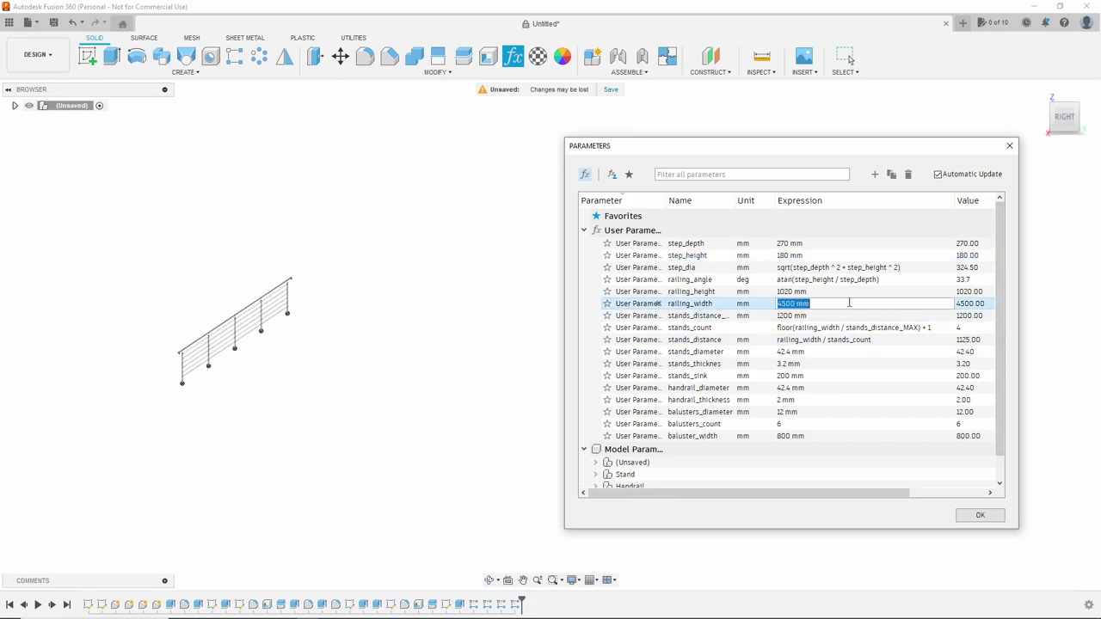
{"action": "type", "text": "20000"}
{"action": "key", "text": "Return"}
{"action": "scroll", "coordinate": [324, 426], "scroll_direction": "down", "scroll_amount": 2}
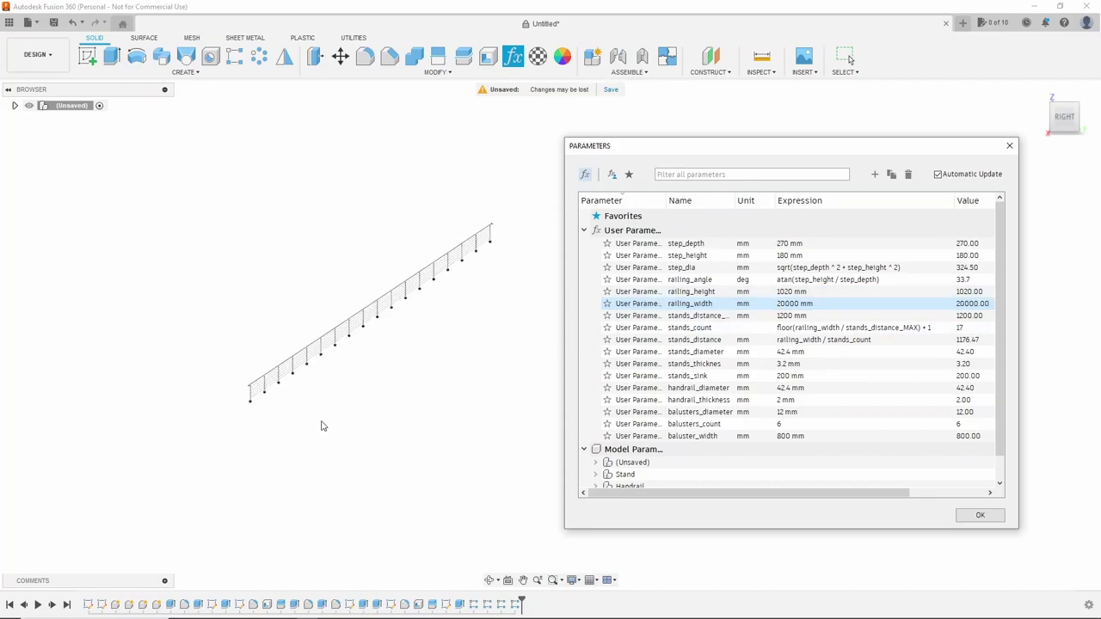
{"action": "scroll", "coordinate": [455, 292], "scroll_direction": "up", "scroll_amount": 1}
{"action": "scroll", "coordinate": [516, 256], "scroll_direction": "up", "scroll_amount": 1}
{"action": "scroll", "coordinate": [383, 310], "scroll_direction": "up", "scroll_amount": 1}
{"action": "scroll", "coordinate": [350, 299], "scroll_direction": "up", "scroll_amount": 1}
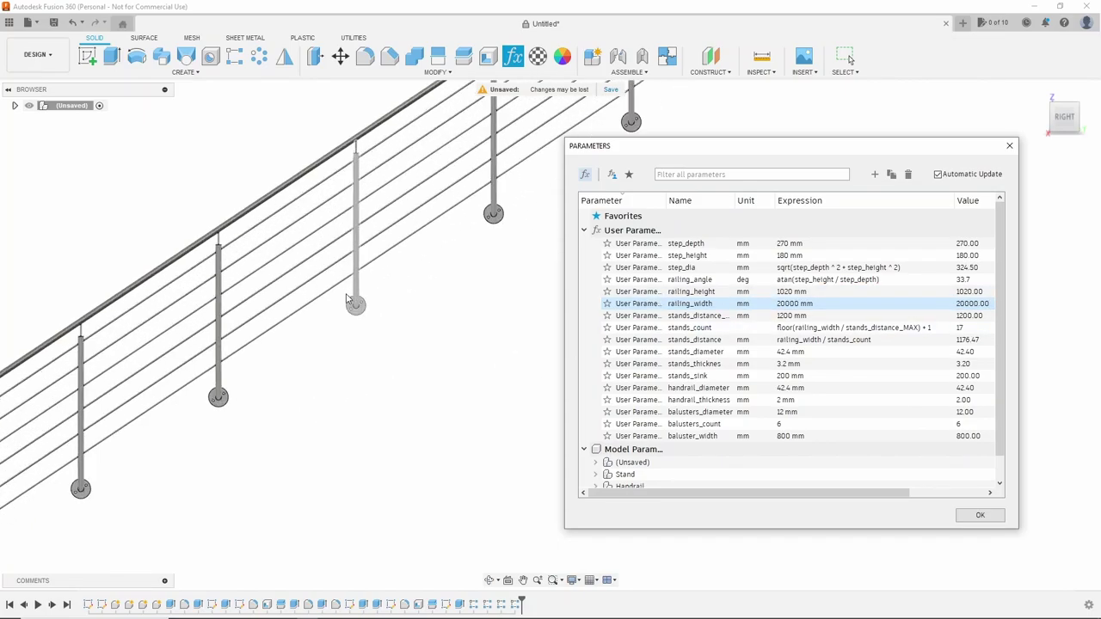
{"action": "scroll", "coordinate": [366, 297], "scroll_direction": "up", "scroll_amount": 2}
{"action": "scroll", "coordinate": [366, 297], "scroll_direction": "down", "scroll_amount": 2}
Step: Orbit and zoom around the long railing to inspect its stands
{"action": "middle_click_drag", "start_coordinate": [367, 296], "coordinate": [438, 309], "text": "shift"}
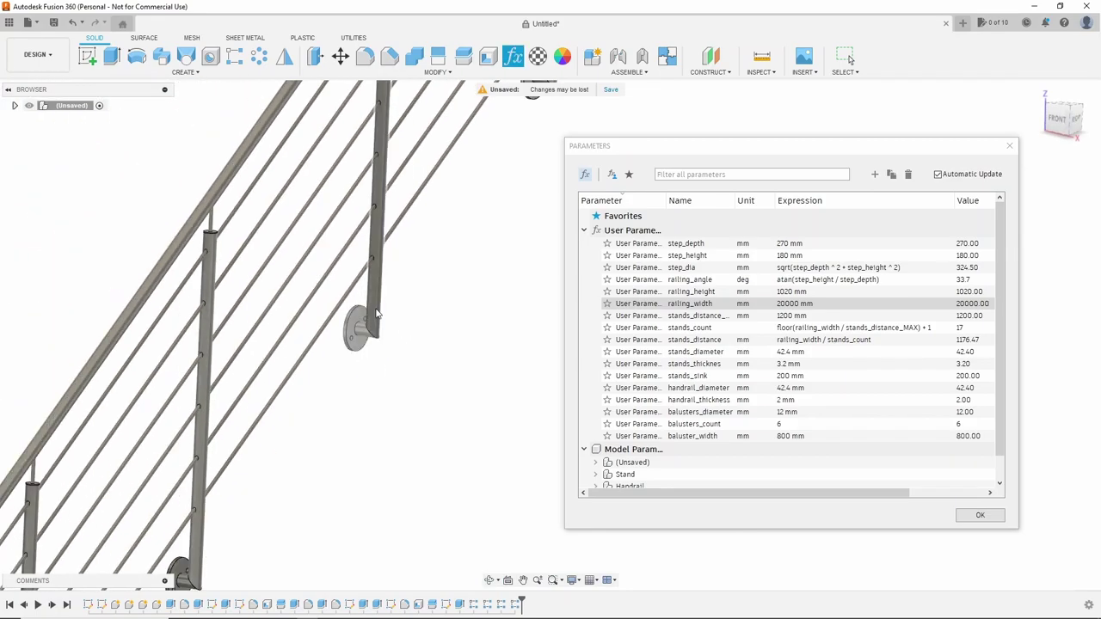
{"action": "scroll", "coordinate": [372, 327], "scroll_direction": "down", "scroll_amount": 2}
{"action": "scroll", "coordinate": [367, 325], "scroll_direction": "down", "scroll_amount": 2}
{"action": "scroll", "coordinate": [349, 320], "scroll_direction": "down", "scroll_amount": 1}
{"action": "middle_click_drag", "start_coordinate": [342, 319], "coordinate": [316, 348], "text": "shift"}
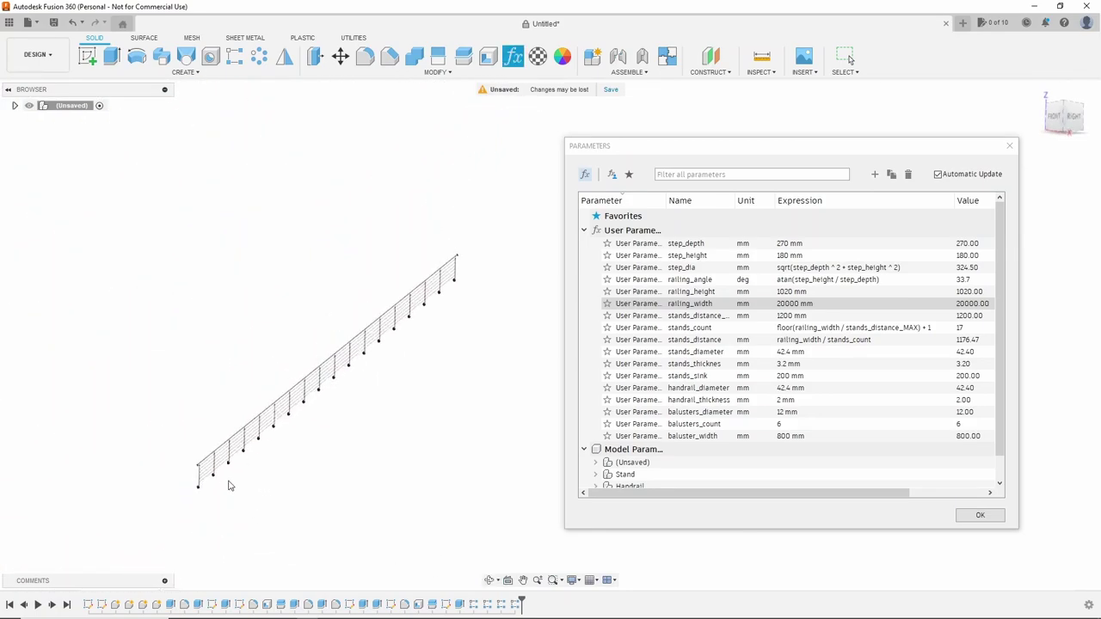
{"action": "scroll", "coordinate": [201, 467], "scroll_direction": "up", "scroll_amount": 2}
{"action": "scroll", "coordinate": [200, 467], "scroll_direction": "up", "scroll_amount": 1}
{"action": "scroll", "coordinate": [203, 435], "scroll_direction": "up", "scroll_amount": 2}
{"action": "mouse_move", "coordinate": [204, 435]}
{"action": "middle_mouse_down", "text": "shift"}
{"action": "mouse_move", "coordinate": [206, 398]}
{"action": "mouse_move", "coordinate": [221, 437]}
{"action": "middle_mouse_up", "text": "shift"}
Step: Change railing_width to 3700 mm
{"action": "left_click", "coordinate": [829, 306]}
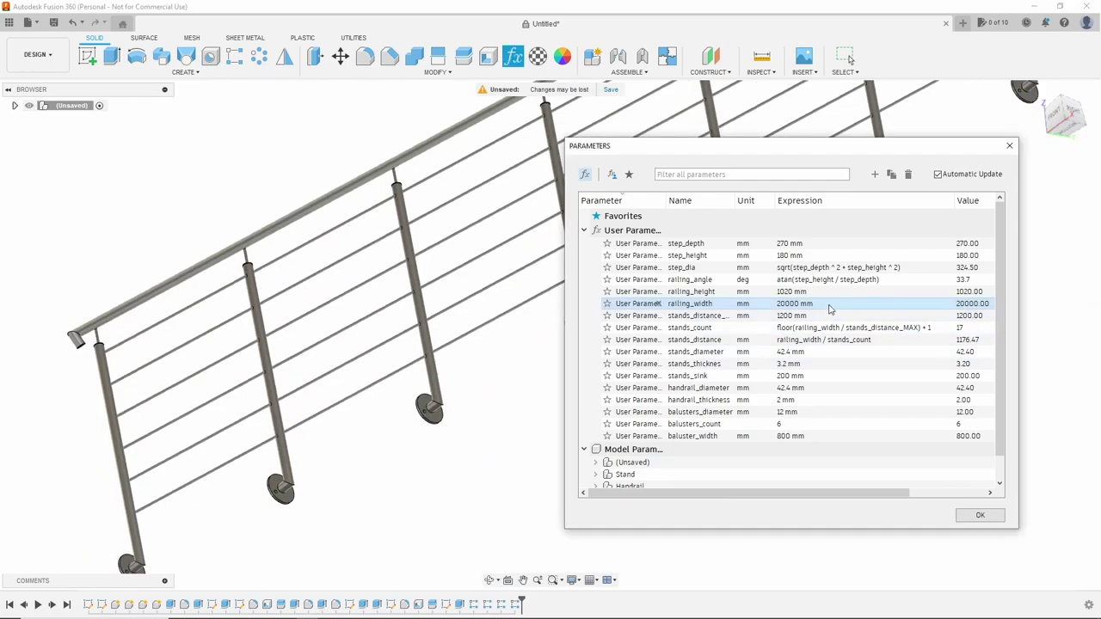
{"action": "left_click", "coordinate": [795, 313]}
{"action": "left_click", "coordinate": [795, 313]}
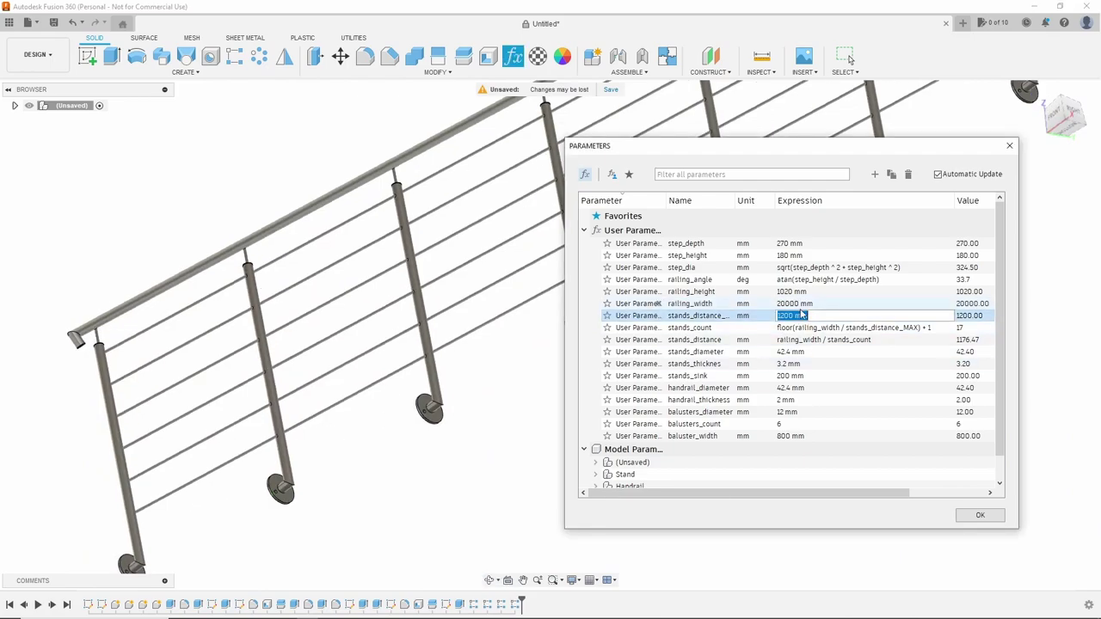
{"action": "double_click", "coordinate": [799, 305]}
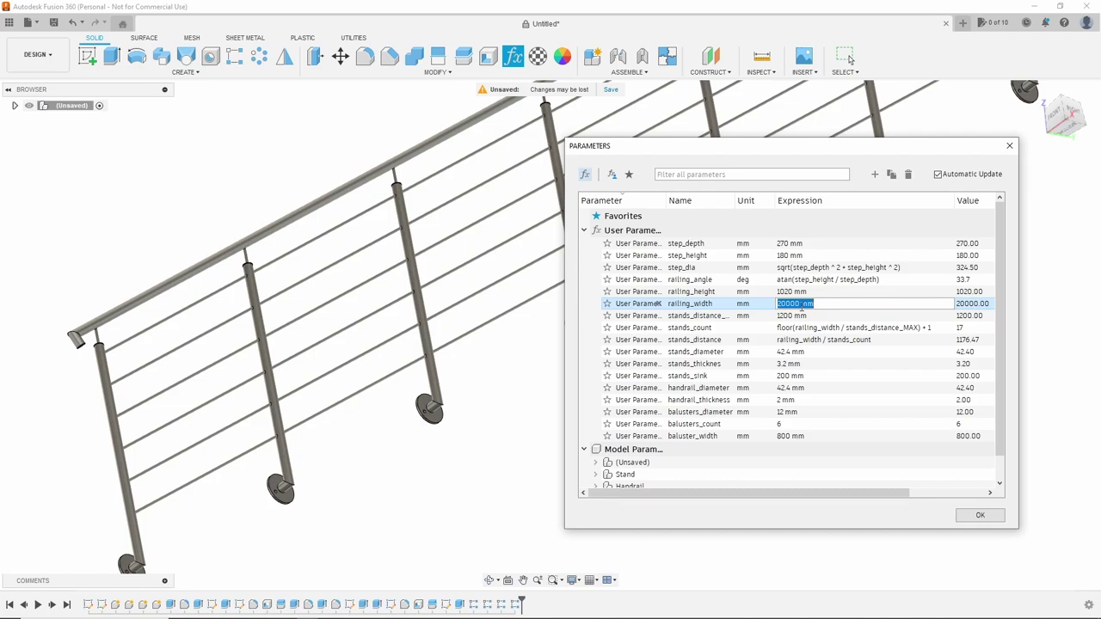
{"action": "type", "text": "37"}
{"action": "left_click", "coordinate": [375, 378]}
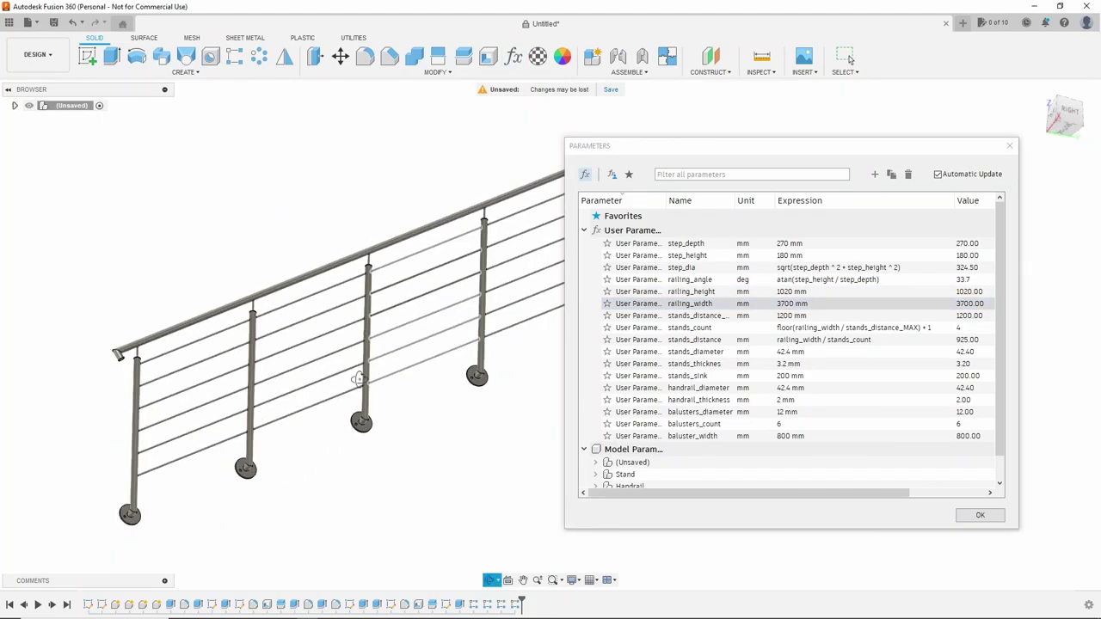
Step: Set step_height to 160 mm, close Parameters with OK, and return to the Home view
{"action": "double_click", "coordinate": [684, 256]}
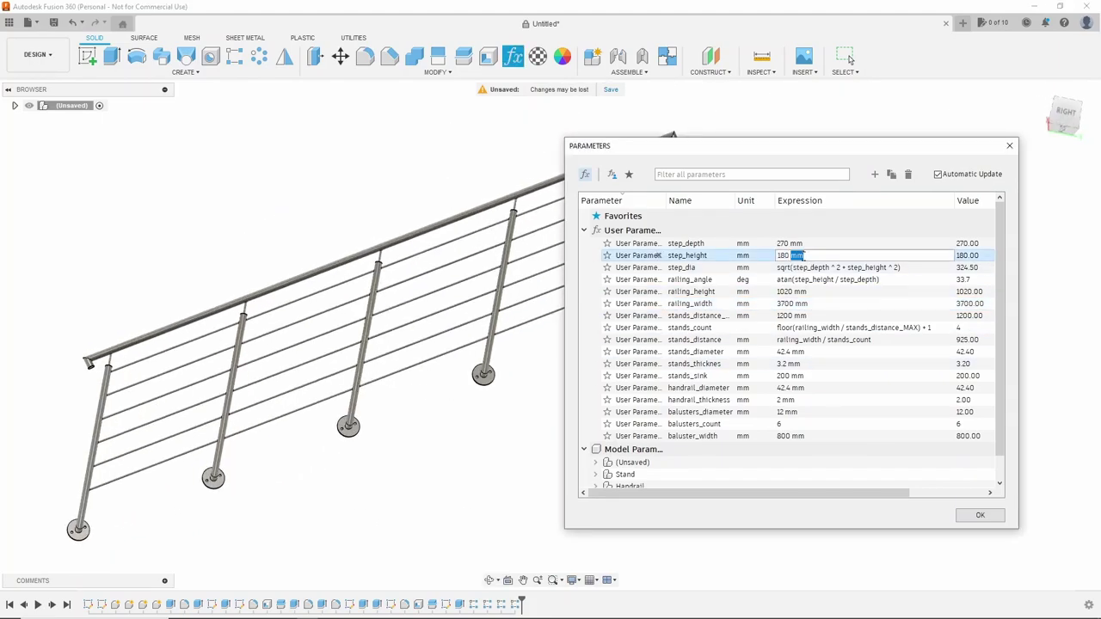
{"action": "type", "text": "160"}
{"action": "key", "text": "Return"}
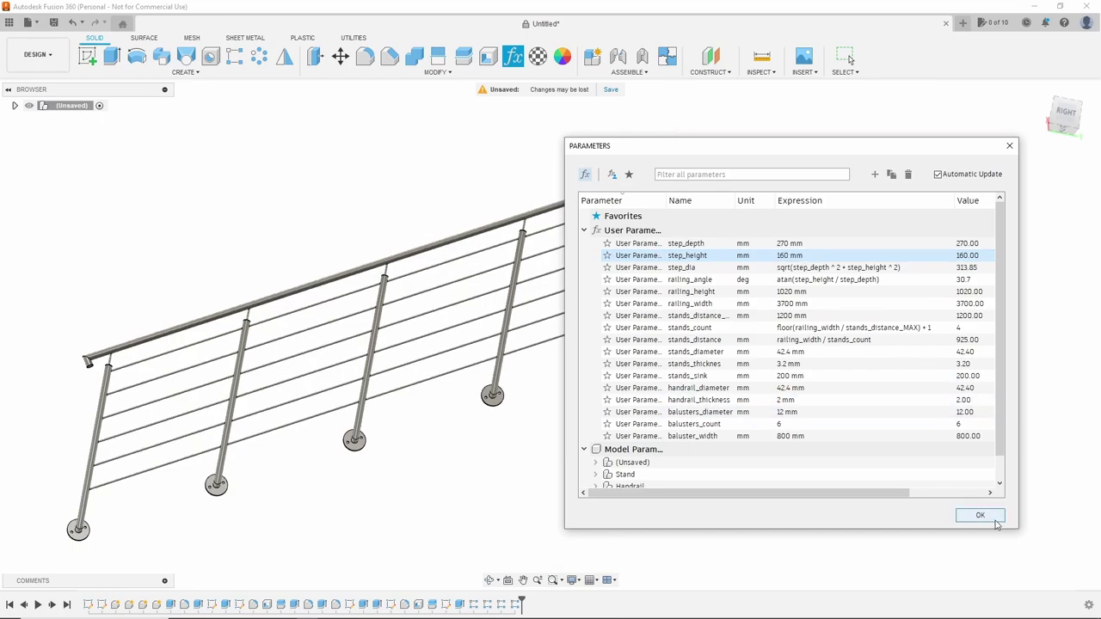
{"action": "left_click", "coordinate": [980, 515]}
{"action": "left_click", "coordinate": [1038, 90]}
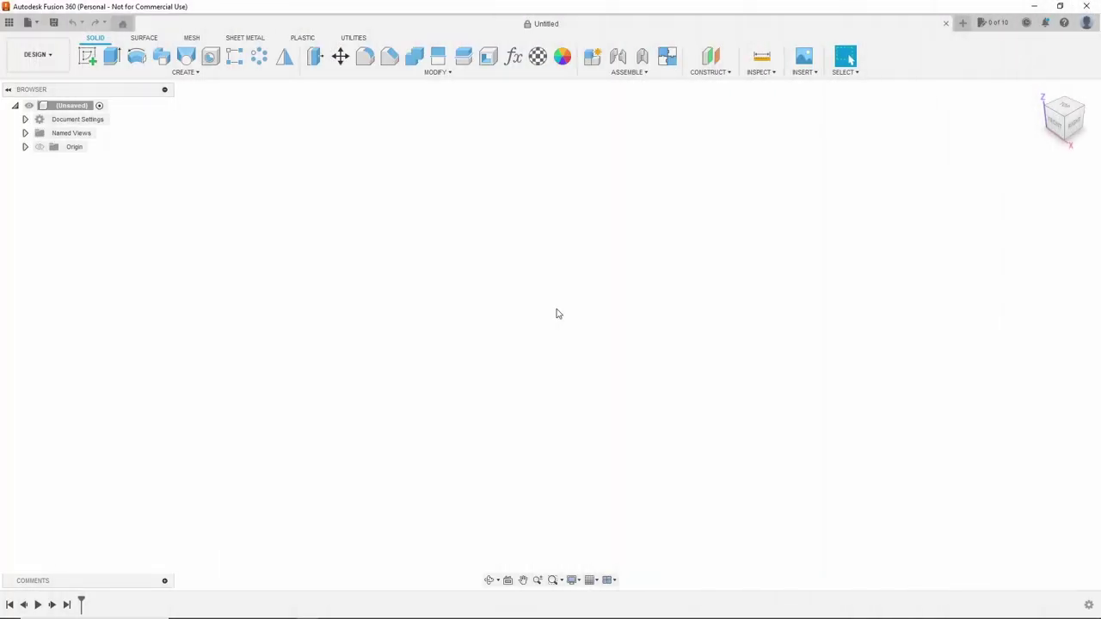
Step: Add user parameters step_depth = 270 mm and step_height = 180 mm
{"action": "left_click", "coordinate": [513, 56]}
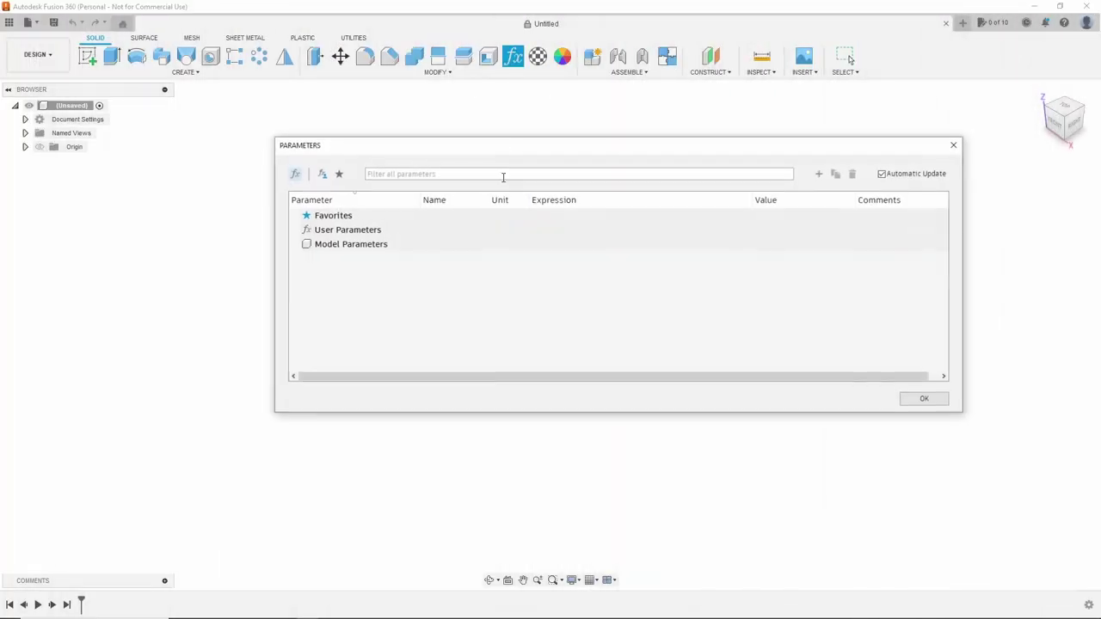
{"action": "left_click", "coordinate": [819, 174]}
{"action": "type", "text": "step_depth"}
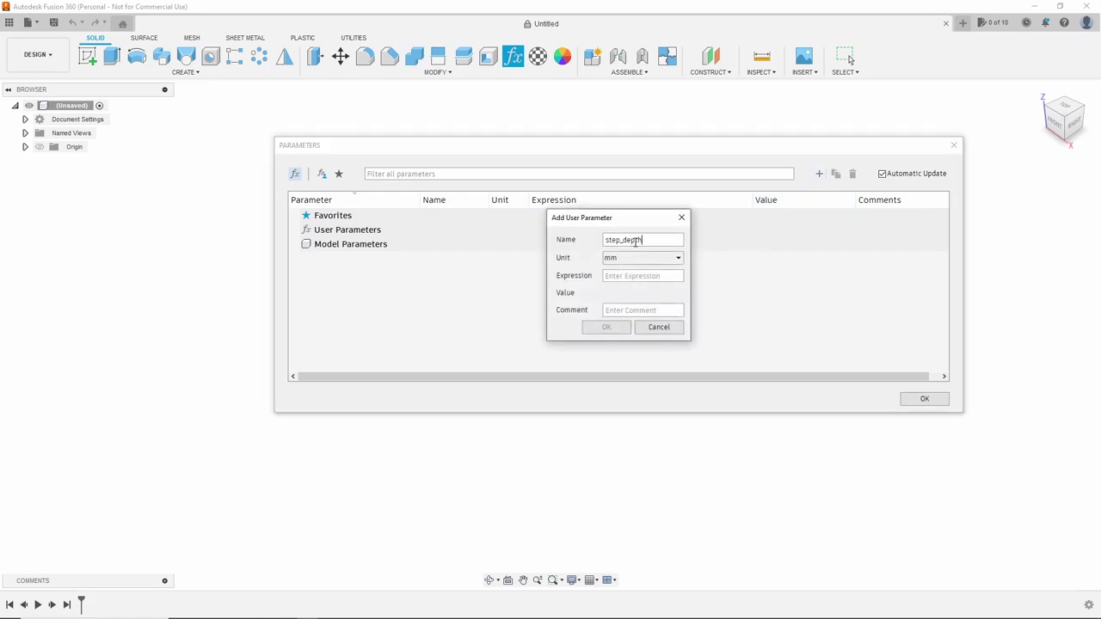
{"action": "left_click", "coordinate": [636, 276]}
{"action": "type", "text": "270"}
{"action": "left_click", "coordinate": [605, 326]}
{"action": "left_click", "coordinate": [818, 174]}
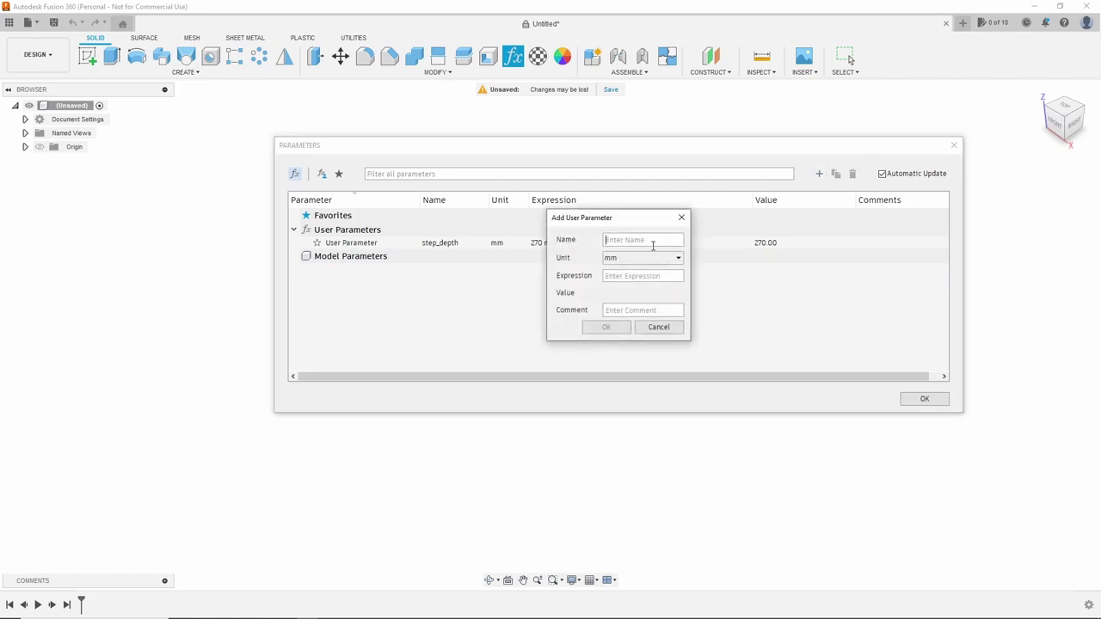
{"action": "type", "text": "s"}
{"action": "type", "text": "180"}
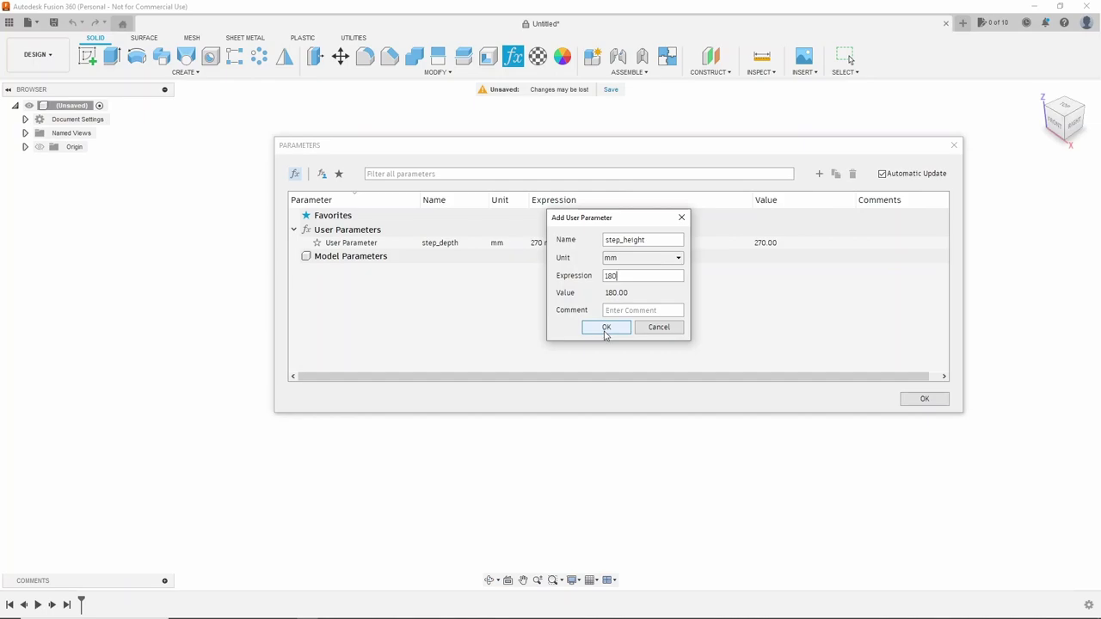
{"action": "left_click", "coordinate": [606, 328]}
Step: Add step_dia as sqrt(step_depth^2 + step_height^2)
{"action": "left_click", "coordinate": [819, 173]}
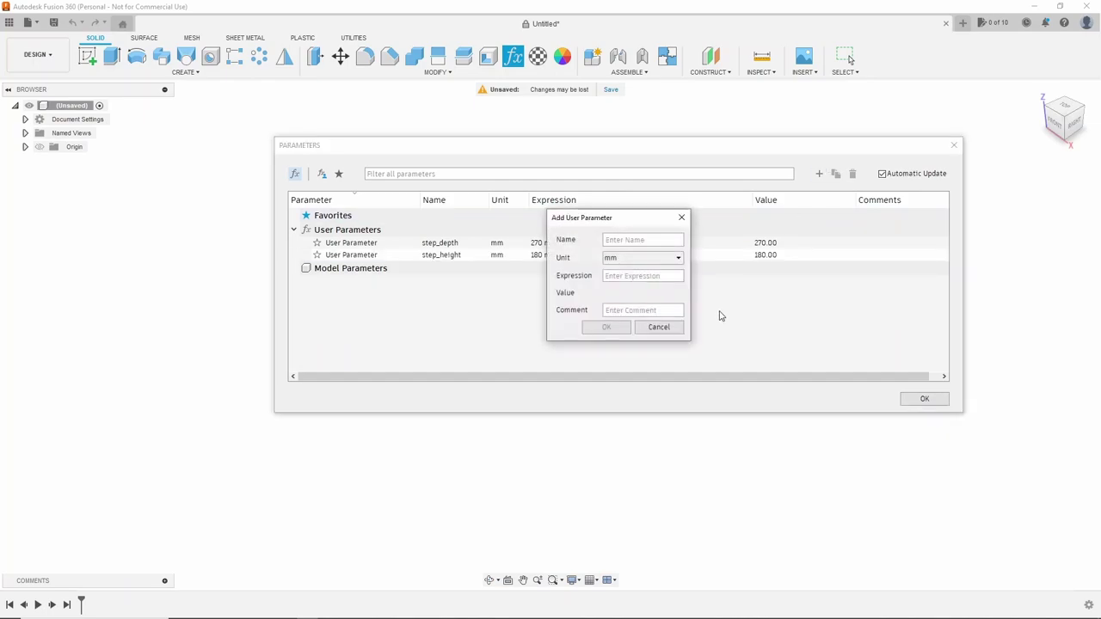
{"action": "type", "text": "step_dia"}
{"action": "left_click", "coordinate": [650, 275]}
{"action": "type", "text": "sq"}
{"action": "left_click", "coordinate": [658, 294]}
{"action": "type", "text": "s"}
{"action": "left_click", "coordinate": [658, 295]}
{"action": "type", "text": "2 + ste"}
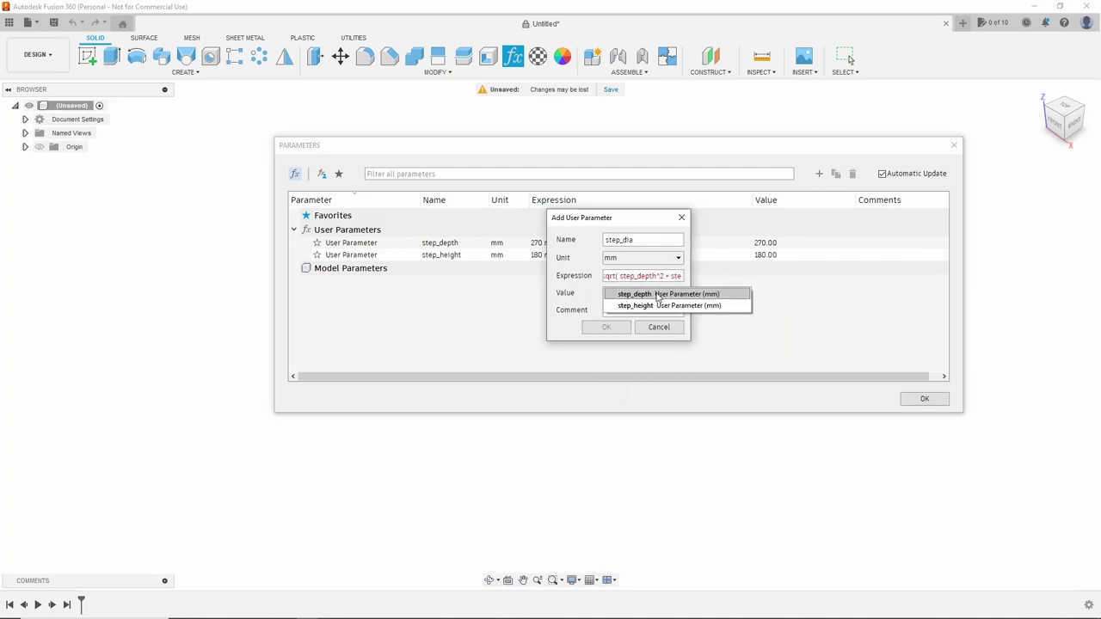
{"action": "left_click", "coordinate": [688, 305]}
{"action": "type", "text": "^2"}
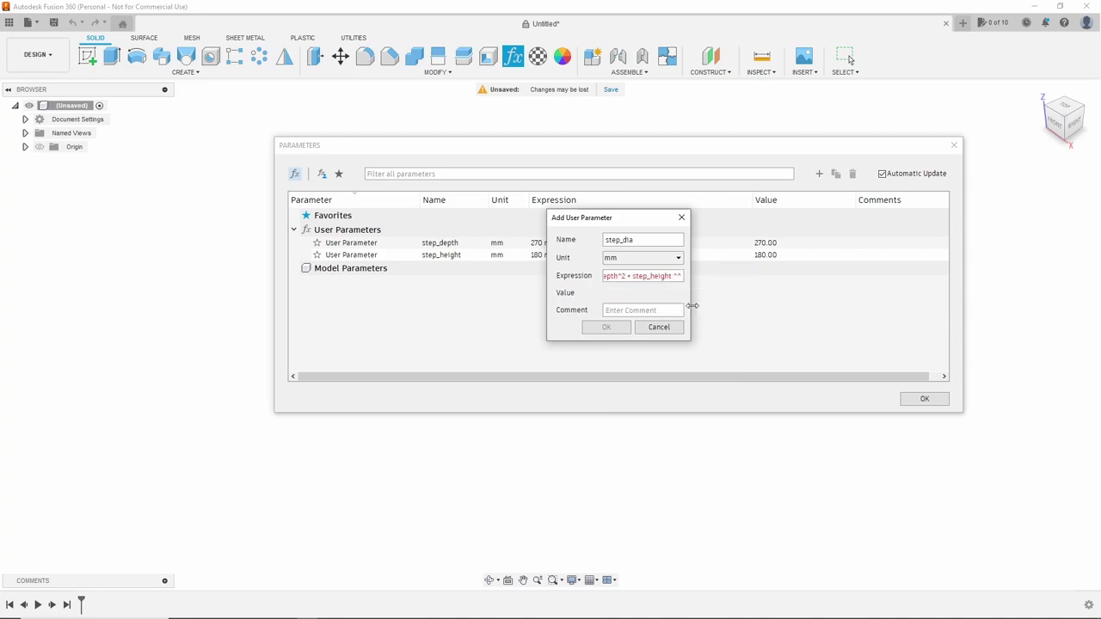
{"action": "left_click", "coordinate": [606, 327]}
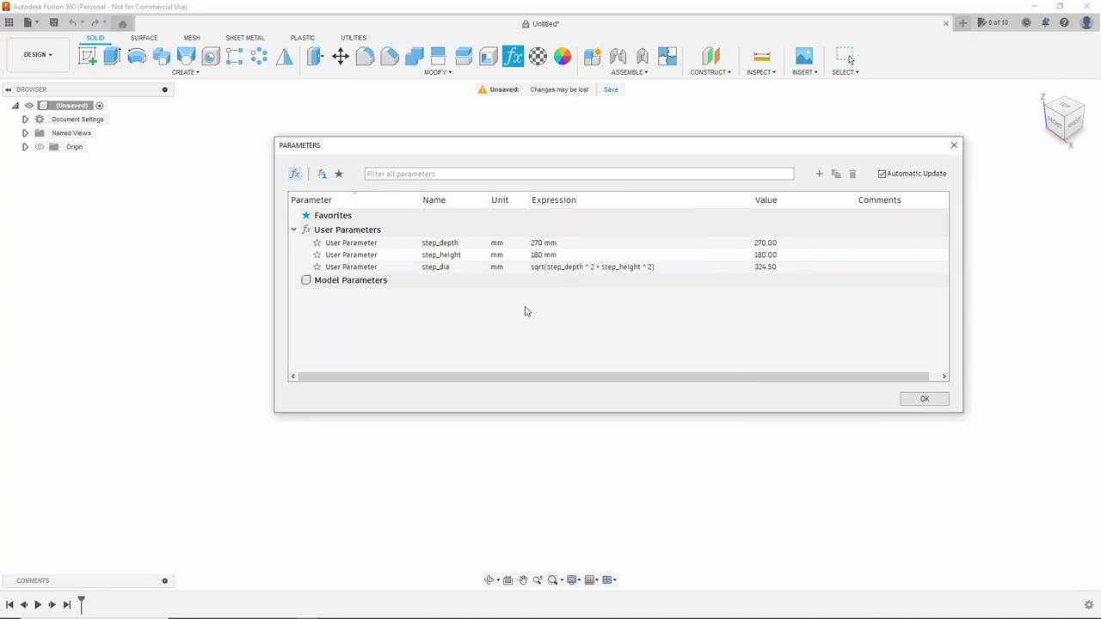
Step: Add railing_angle in degrees as atan(step_height / step_depth)
{"action": "left_click", "coordinate": [819, 174]}
{"action": "left_click", "coordinate": [625, 240]}
{"action": "type", "text": "r"}
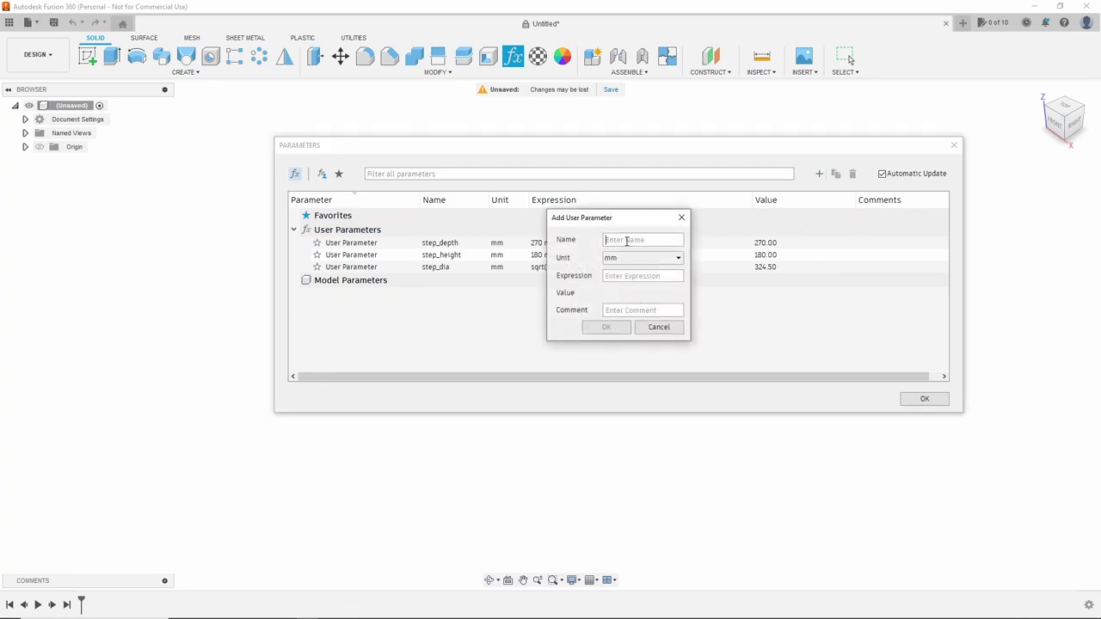
{"action": "type", "text": "ailing_angle"}
{"action": "left_click", "coordinate": [643, 258]}
{"action": "left_click", "coordinate": [628, 365]}
{"action": "left_click", "coordinate": [628, 275]}
{"action": "type", "text": "a"}
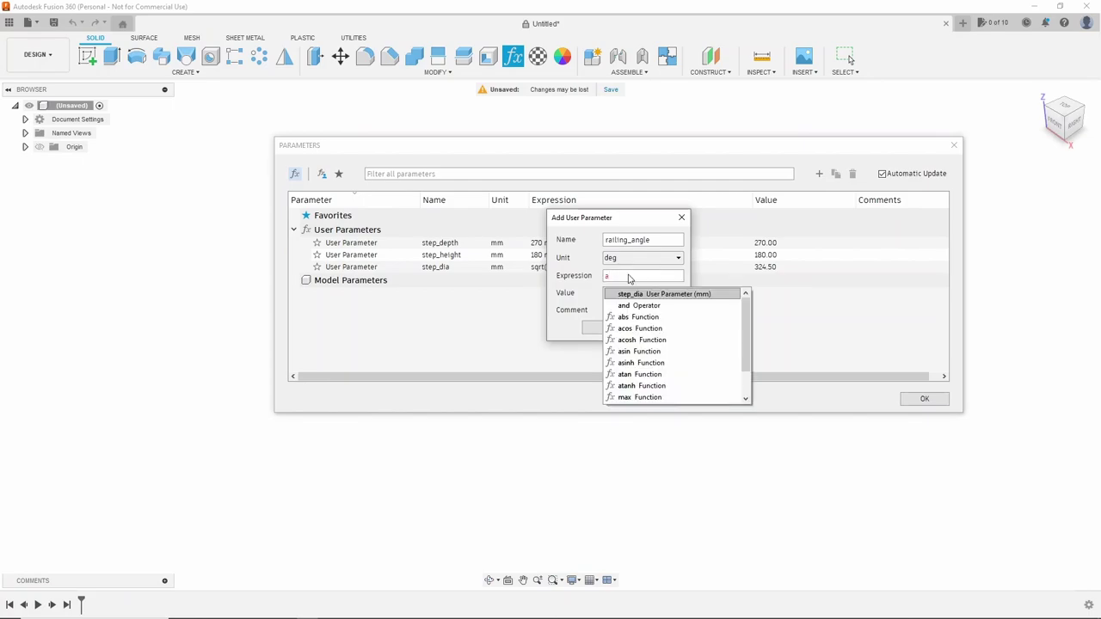
{"action": "left_click", "coordinate": [635, 374]}
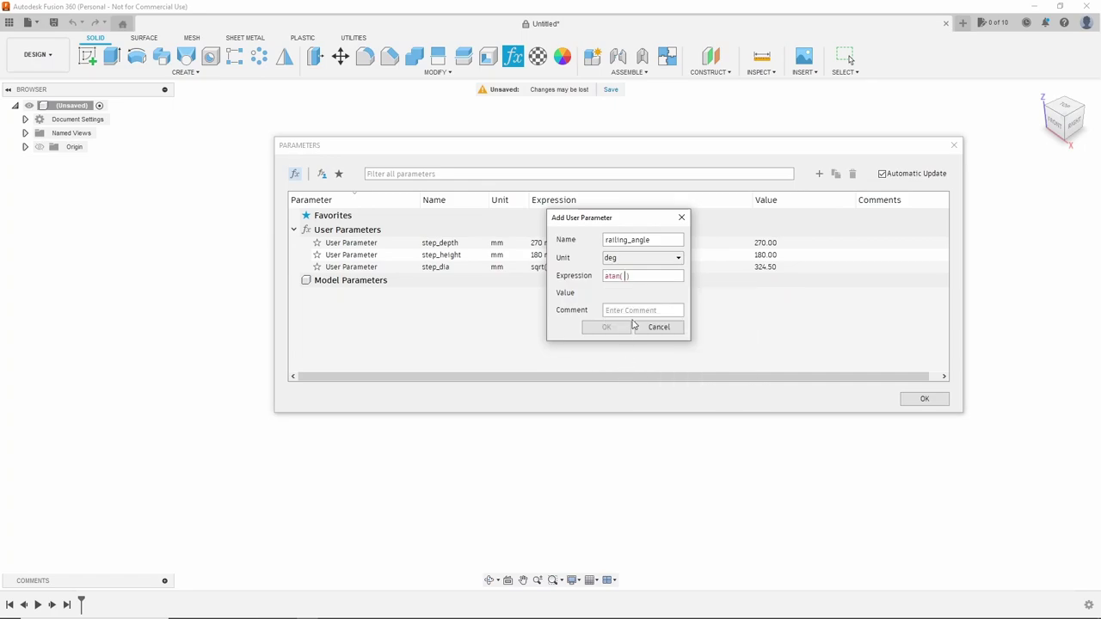
{"action": "type", "text": "s"}
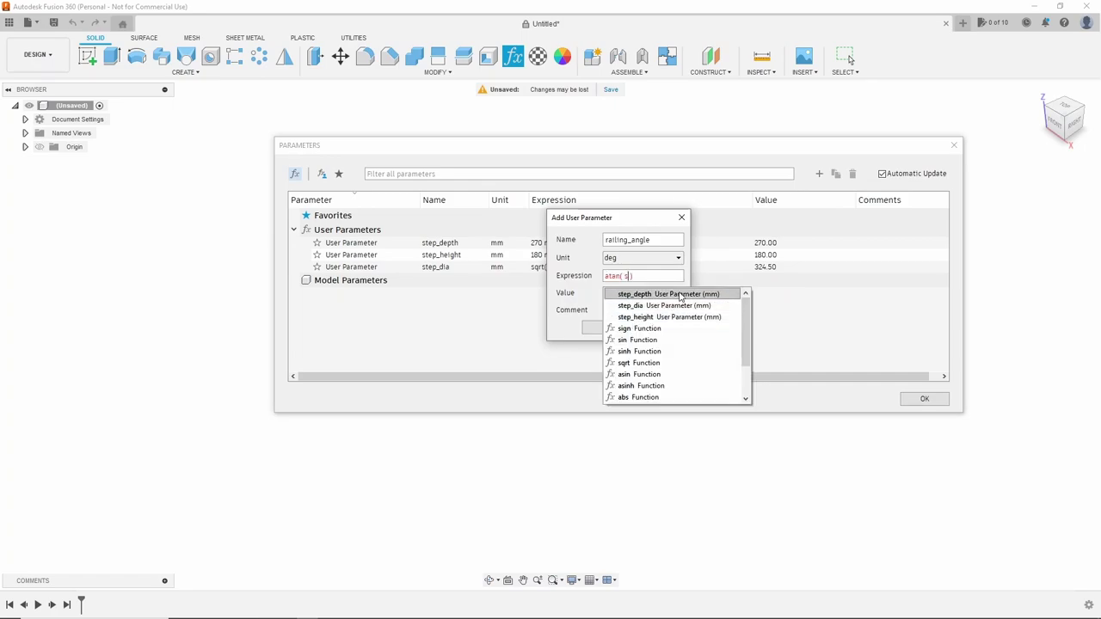
{"action": "left_click", "coordinate": [693, 315]}
{"action": "type", "text": "/s"}
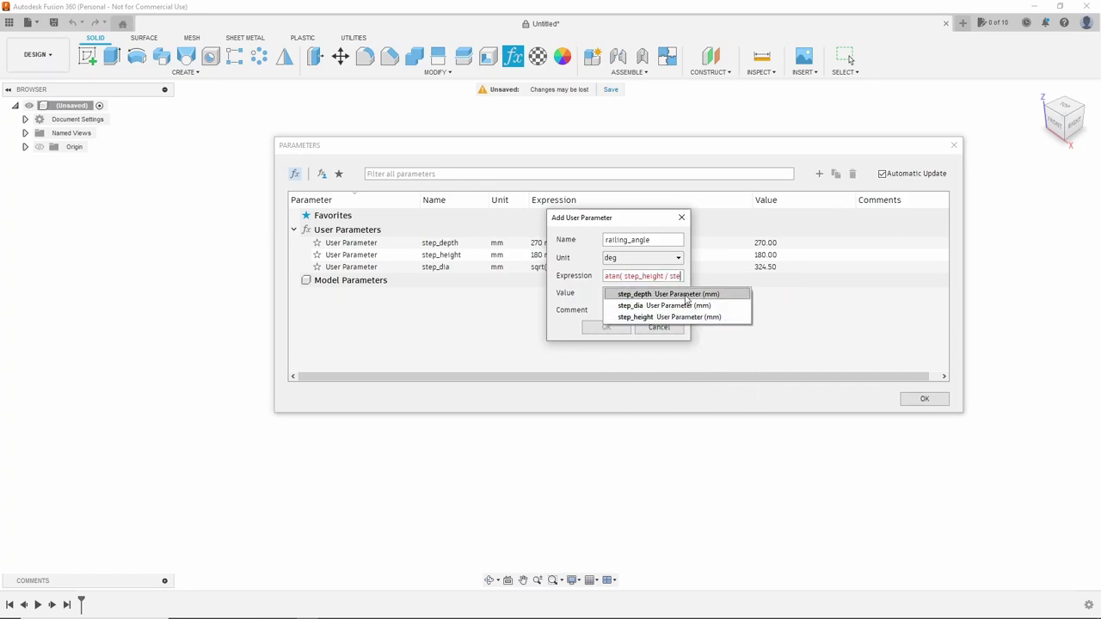
{"action": "left_click", "coordinate": [679, 295]}
{"action": "left_click", "coordinate": [606, 326]}
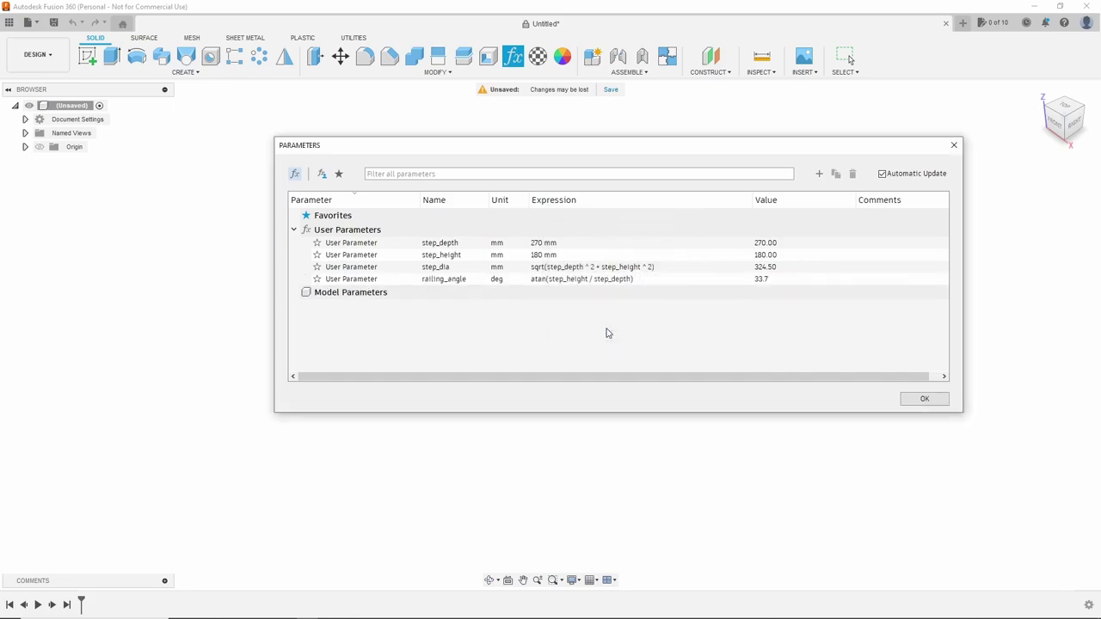
Step: Add railing_height = 1020 mm and railing_width = 3500 mm
{"action": "left_click", "coordinate": [819, 174]}
{"action": "type", "text": "railing"}
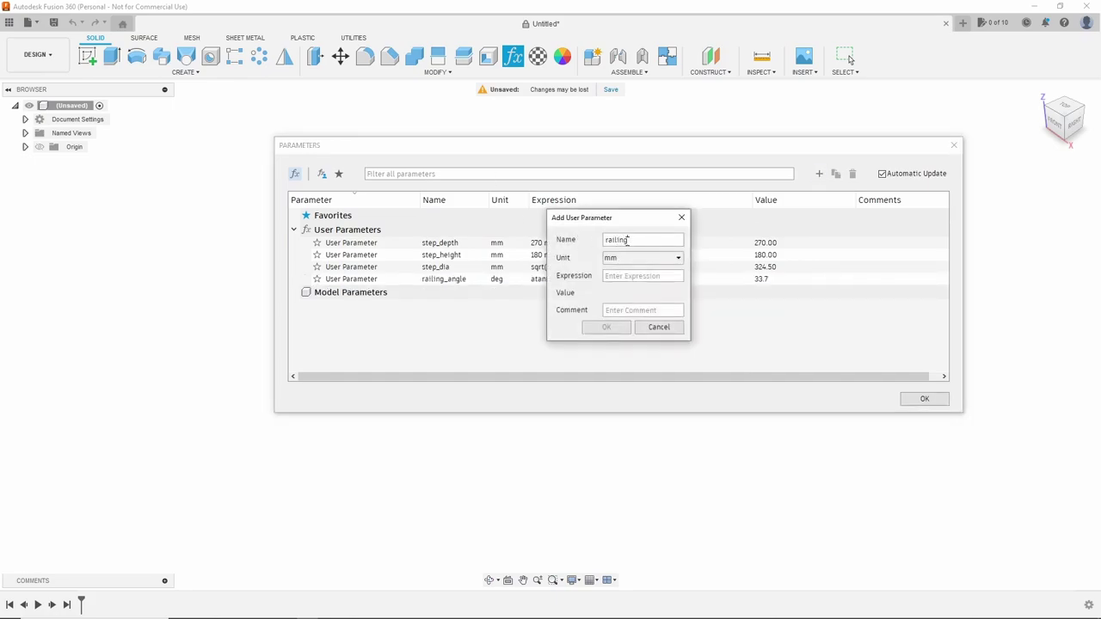
{"action": "type", "text": "_height"}
{"action": "left_click", "coordinate": [655, 276]}
{"action": "type", "text": "1020"}
{"action": "left_click", "coordinate": [607, 327]}
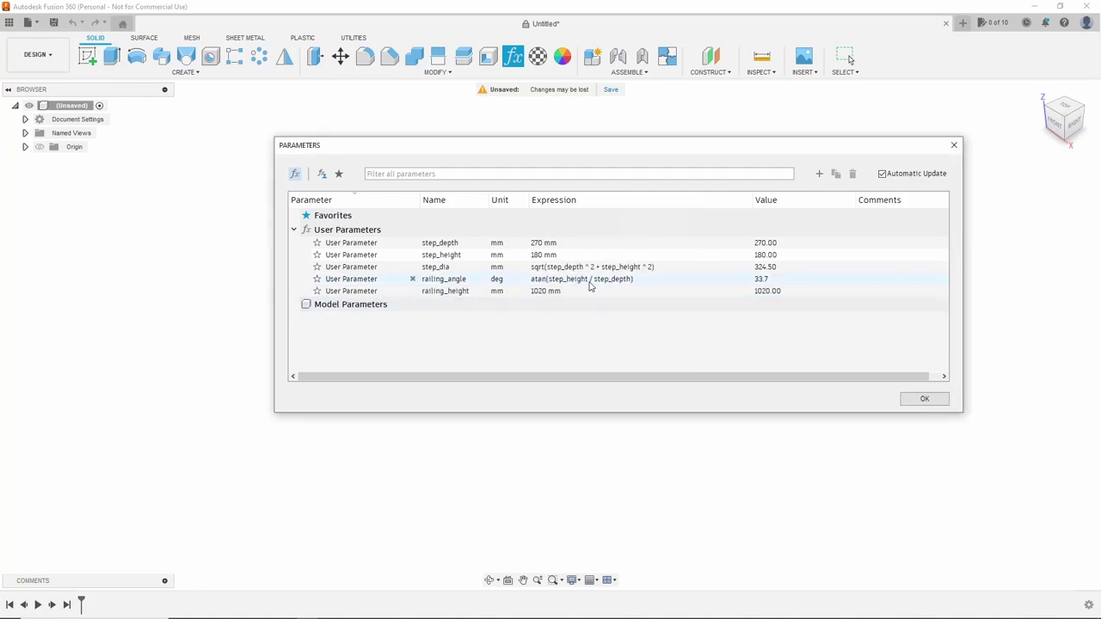
{"action": "left_click", "coordinate": [819, 175]}
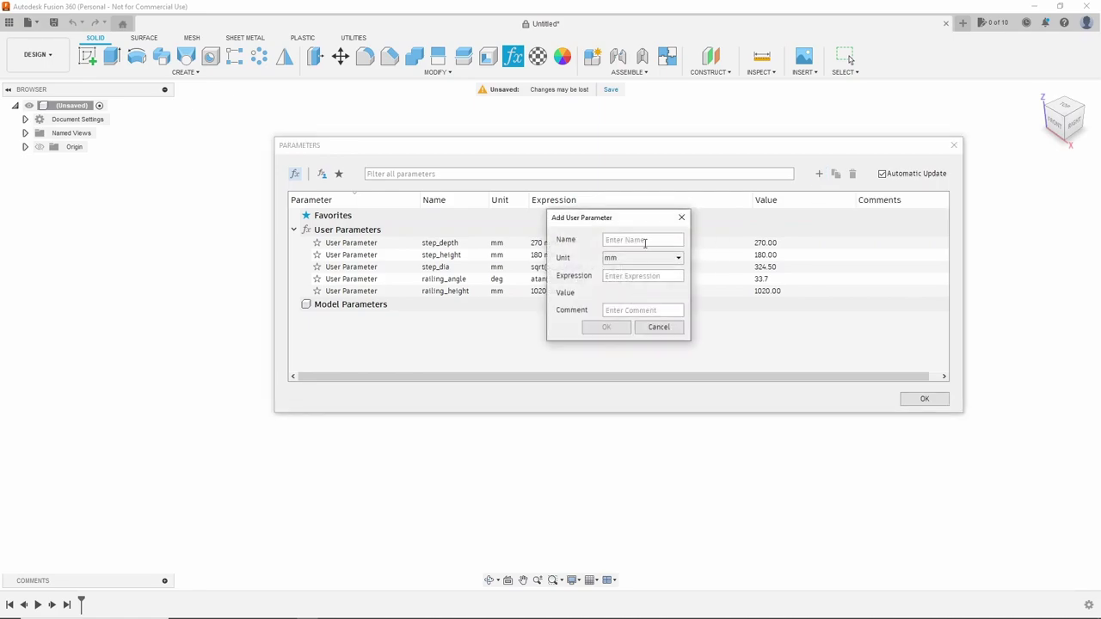
{"action": "type", "text": "railing_"}
{"action": "type", "text": "wit"}
{"action": "left_click", "coordinate": [656, 275]}
{"action": "type", "text": "3500"}
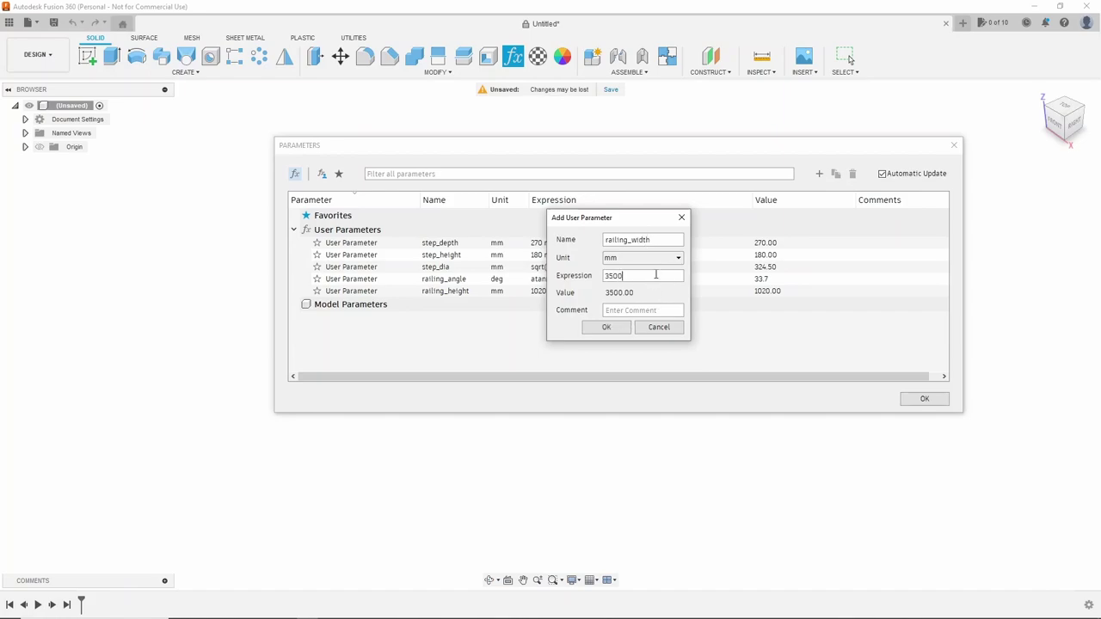
{"action": "left_click", "coordinate": [609, 327]}
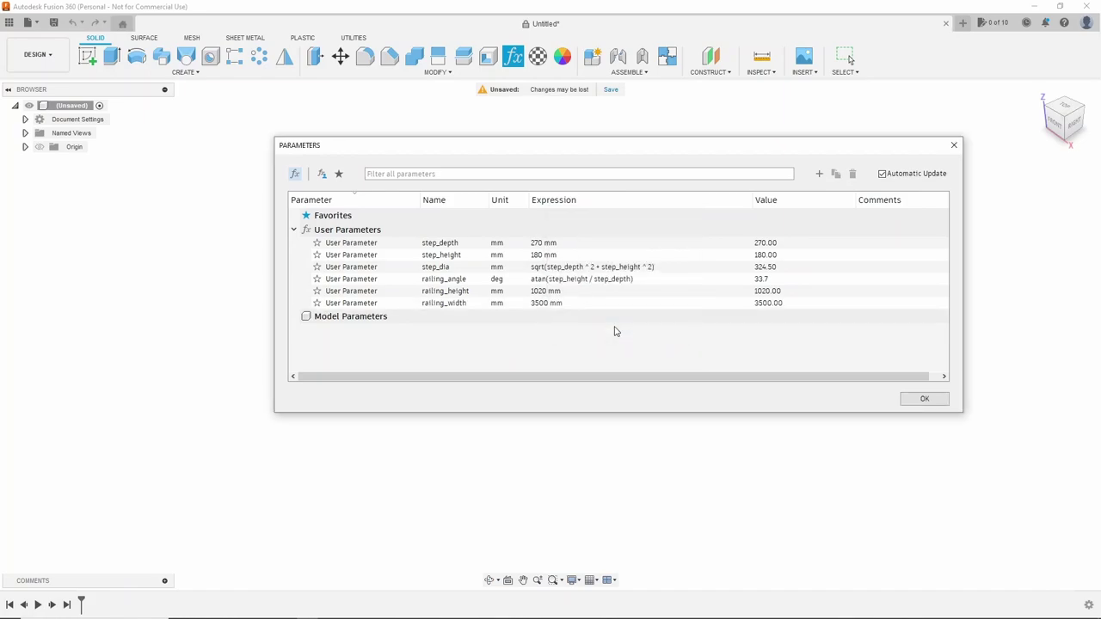
Step: Add user parameter stands_distance_MAX with a value of 1200 mm
{"action": "left_click", "coordinate": [818, 174]}
{"action": "type", "text": "stands"}
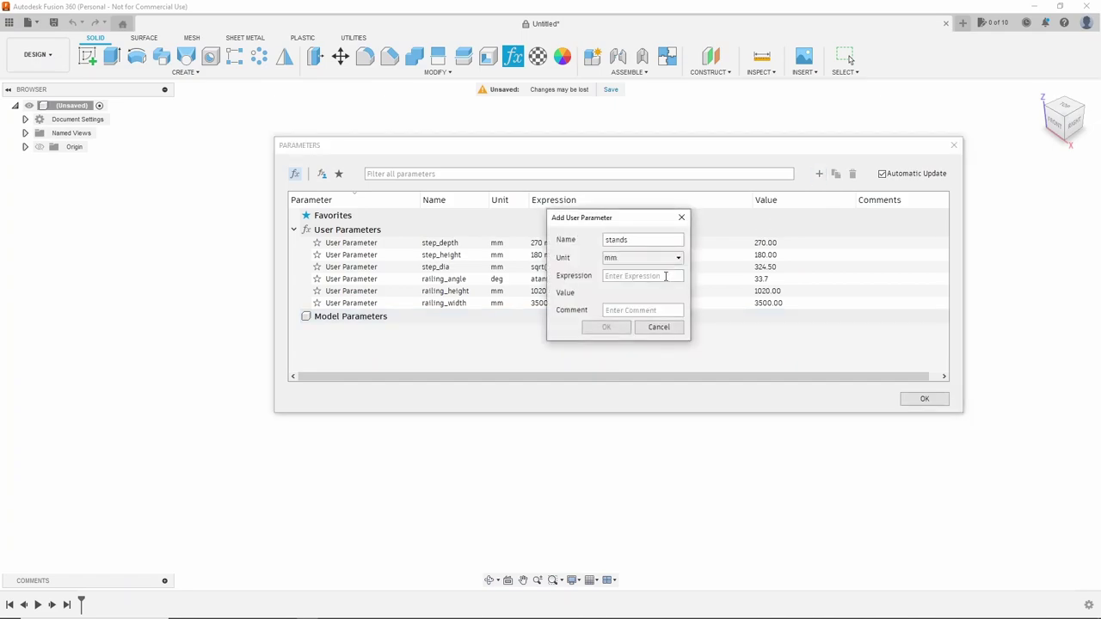
{"action": "type", "text": "MAX"}
{"action": "left_click", "coordinate": [659, 275]}
{"action": "type", "text": "1200"}
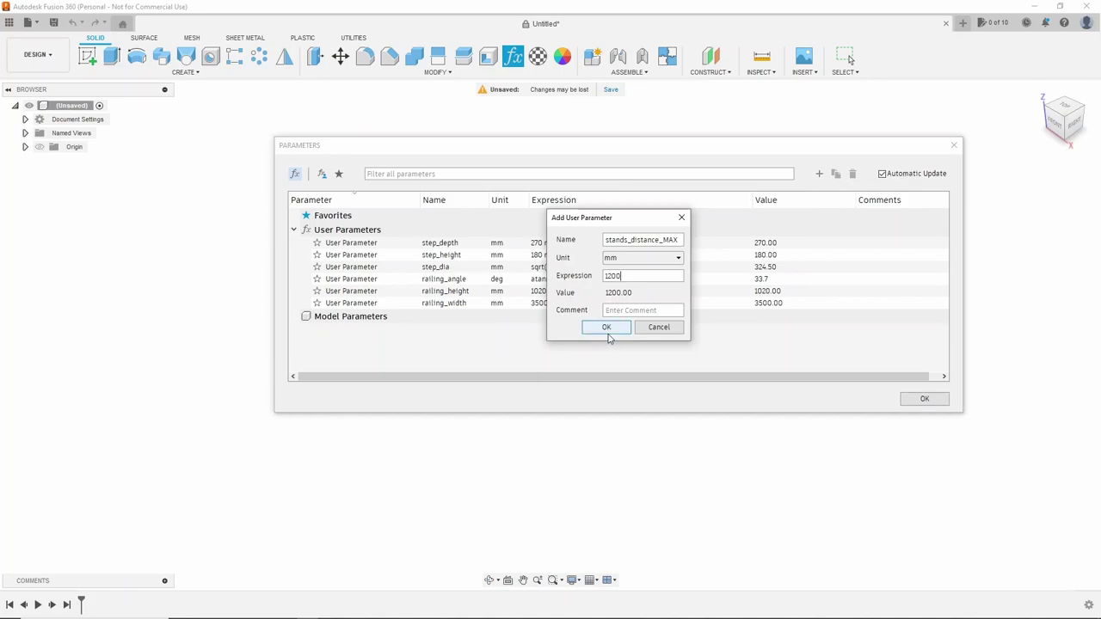
{"action": "left_click", "coordinate": [607, 327]}
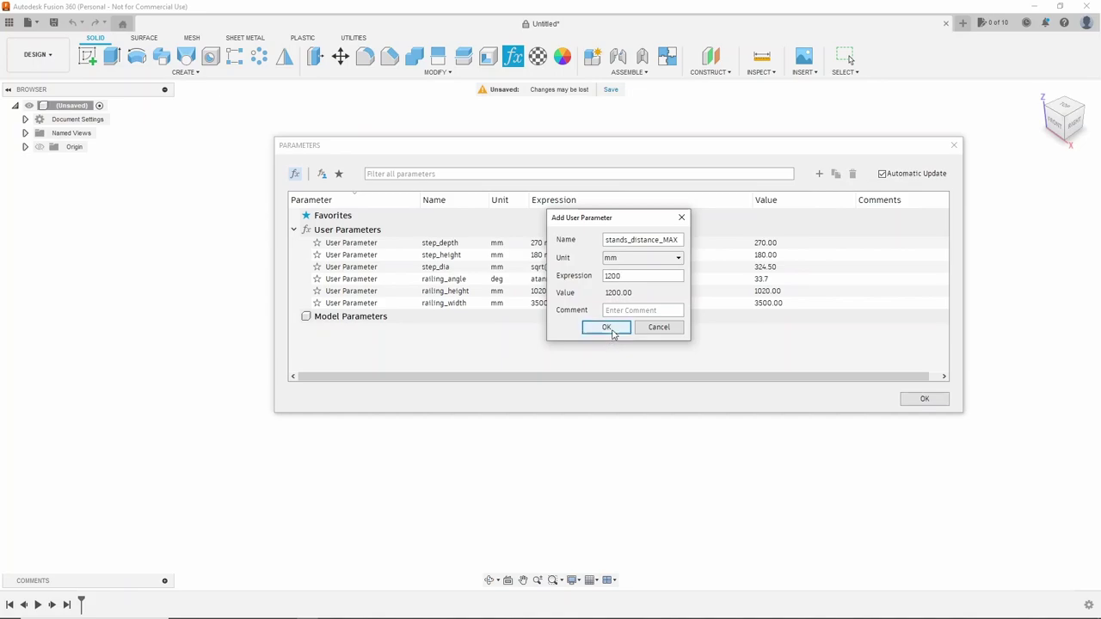
Step: Add unitless stands_count = floor(railing_width / stands_distance_MAX) + 1
{"action": "left_click", "coordinate": [819, 174]}
{"action": "type", "text": "stands_count"}
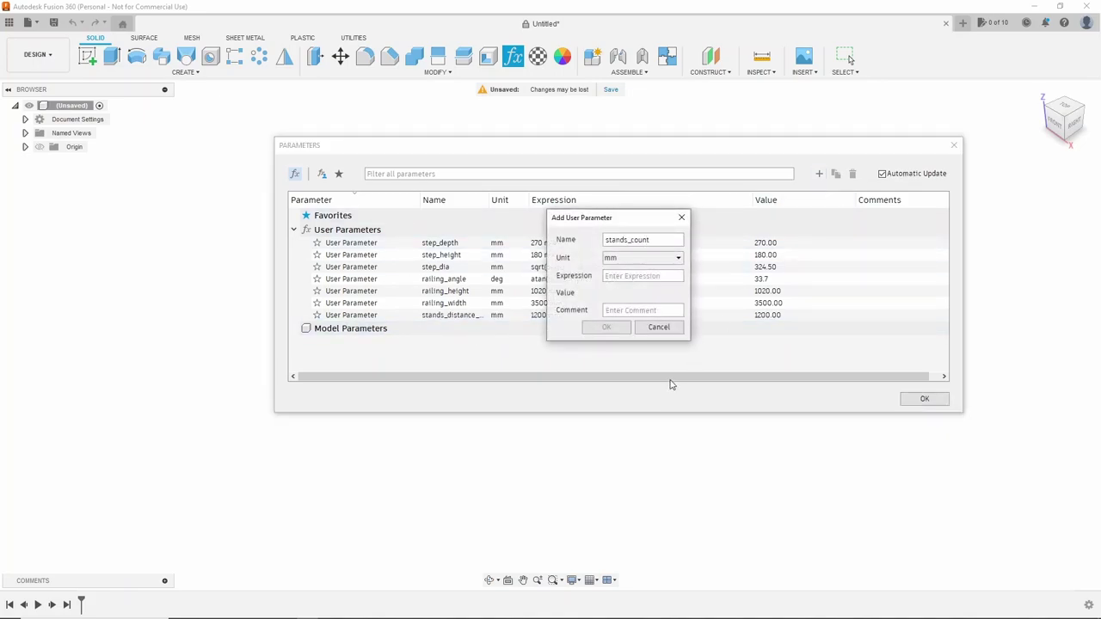
{"action": "left_click", "coordinate": [678, 257]}
{"action": "left_click", "coordinate": [654, 270]}
{"action": "type", "text": "flo"}
{"action": "left_click", "coordinate": [637, 294]}
{"action": "type", "text": "r( r"}
{"action": "left_click", "coordinate": [674, 315]}
{"action": "type", "text": "st"}
{"action": "left_click", "coordinate": [712, 297]}
{"action": "type", "text": "+ 1"}
{"action": "left_click", "coordinate": [606, 327]}
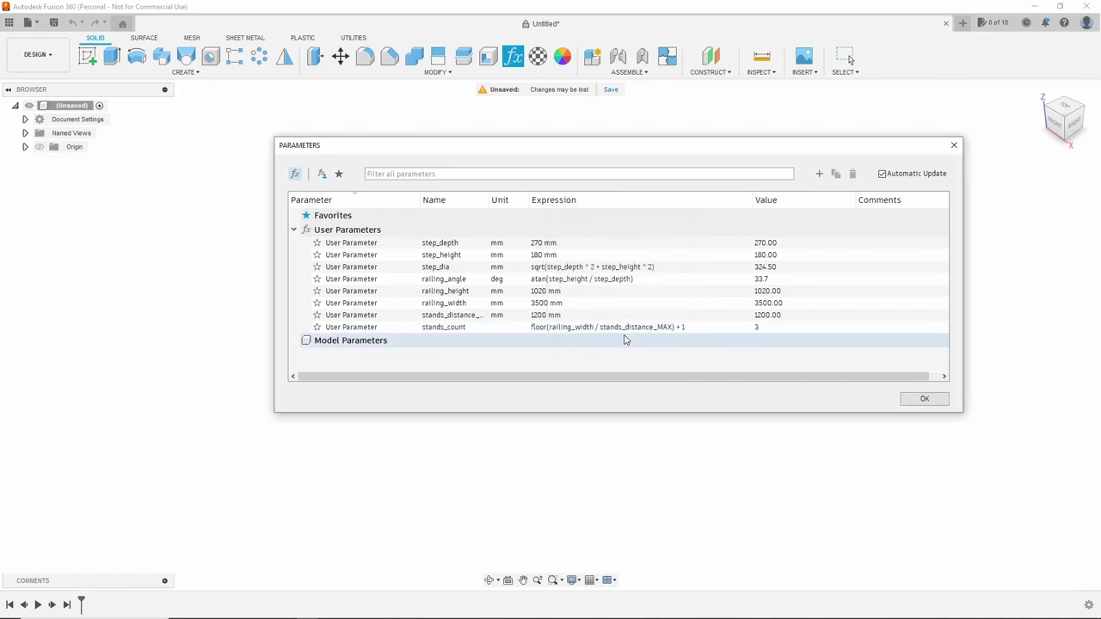
Step: Add stands_distance defined as railing_width / stands_count
{"action": "left_click", "coordinate": [819, 174]}
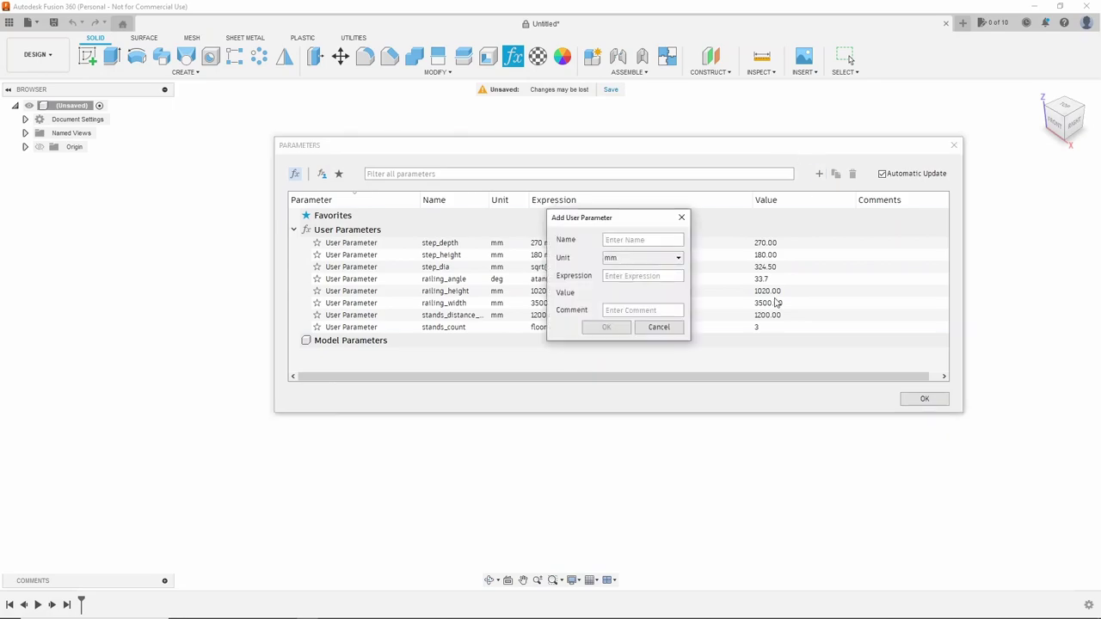
{"action": "type", "text": "stand"}
{"action": "type", "text": "s_distance"}
{"action": "key", "text": "Tab"}
{"action": "type", "text": "railing_width /"}
{"action": "type", "text": " st"}
{"action": "key", "text": "Return"}
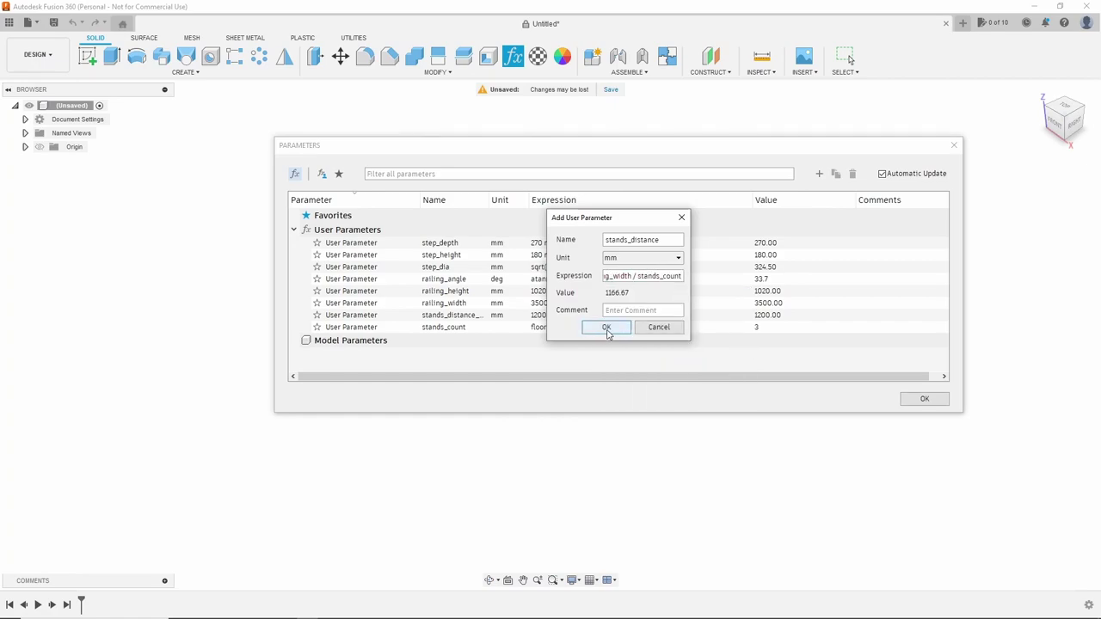
{"action": "left_click", "coordinate": [606, 329]}
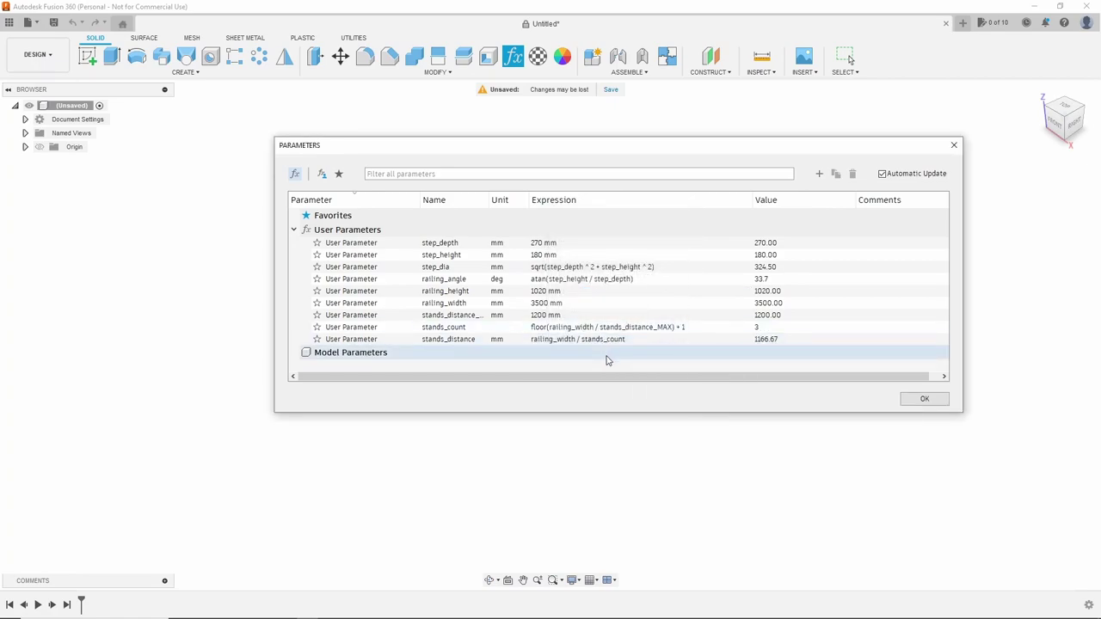
Step: Add stands_diameter 42.4 mm, stand thickness 3.2 mm and stands_sink 200 mm
{"action": "left_click", "coordinate": [819, 173]}
{"action": "type", "text": "s"}
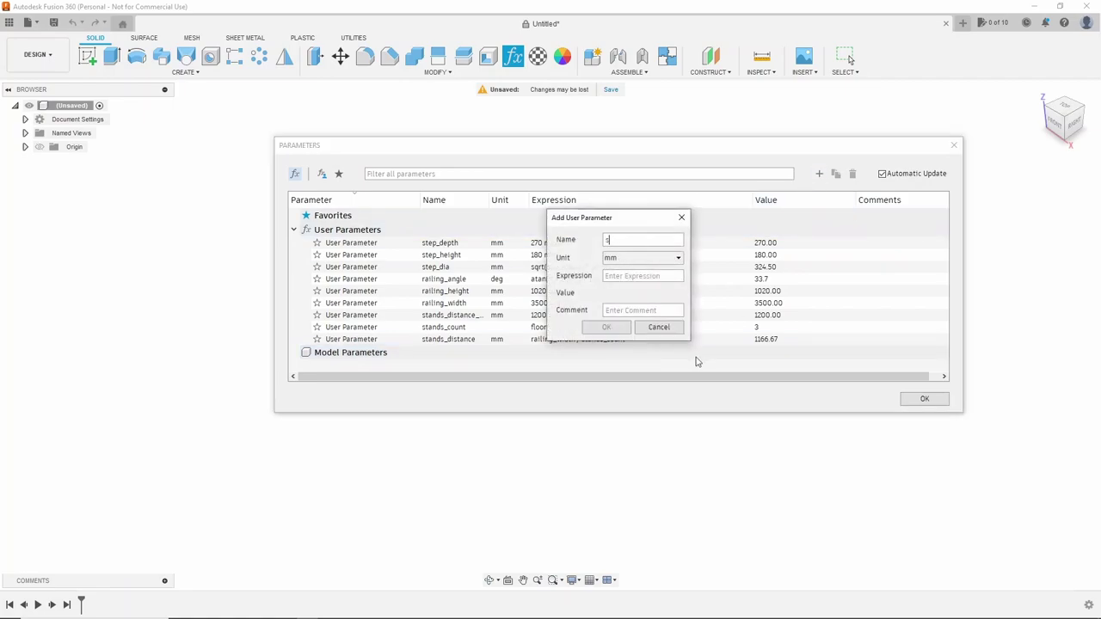
{"action": "type", "text": "tands_diameter"}
{"action": "left_click", "coordinate": [632, 275]}
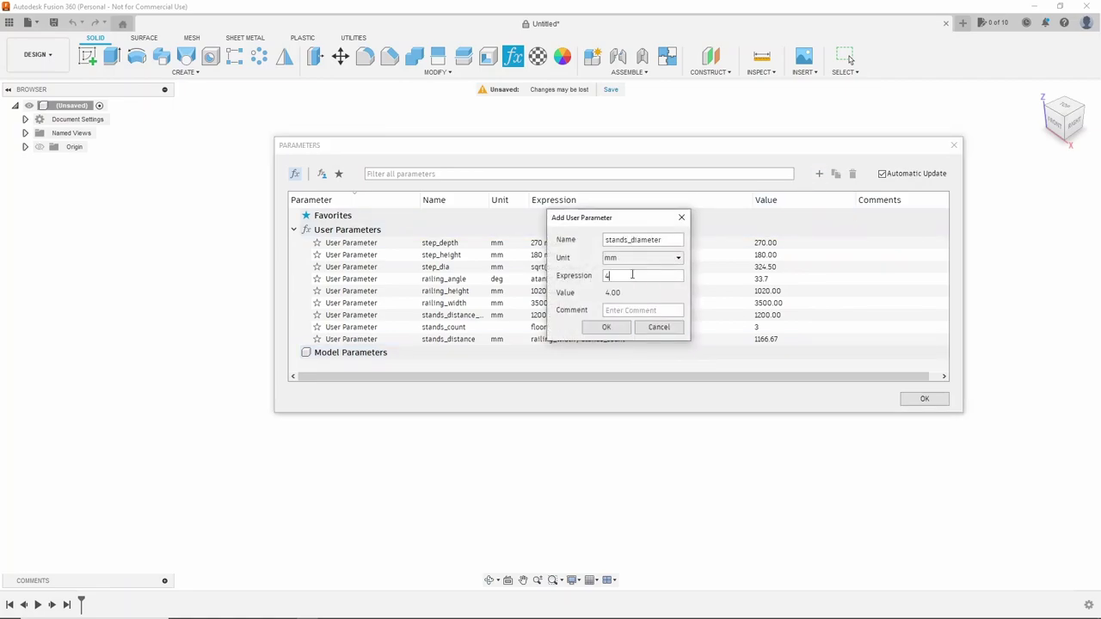
{"action": "type", "text": "42.4"}
{"action": "left_click", "coordinate": [607, 327]}
{"action": "left_click", "coordinate": [819, 174]}
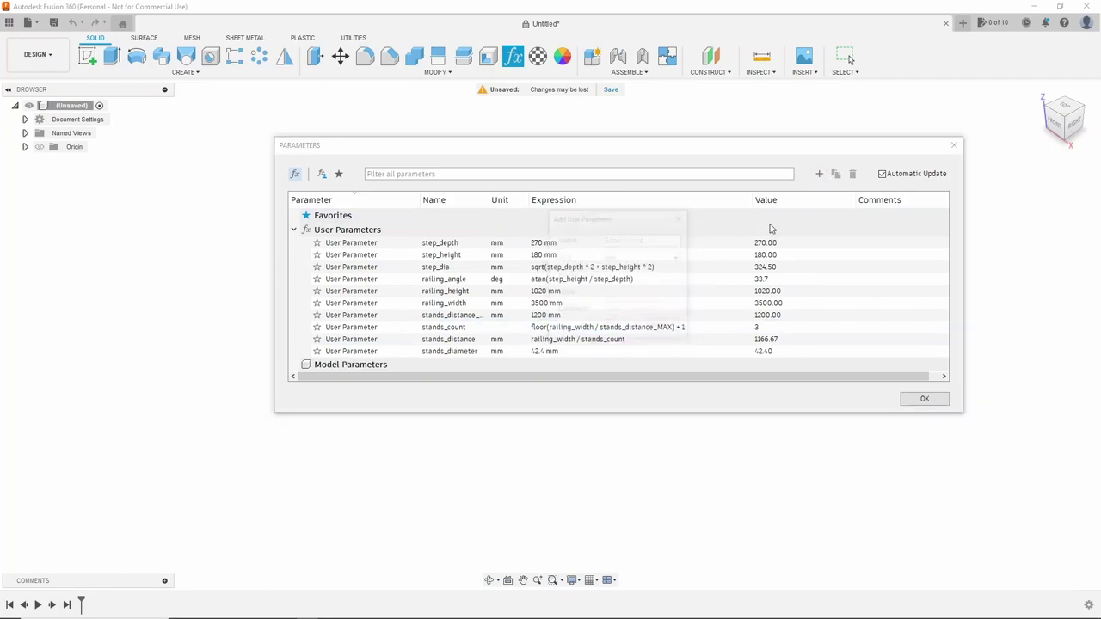
{"action": "type", "text": "stands_thi"}
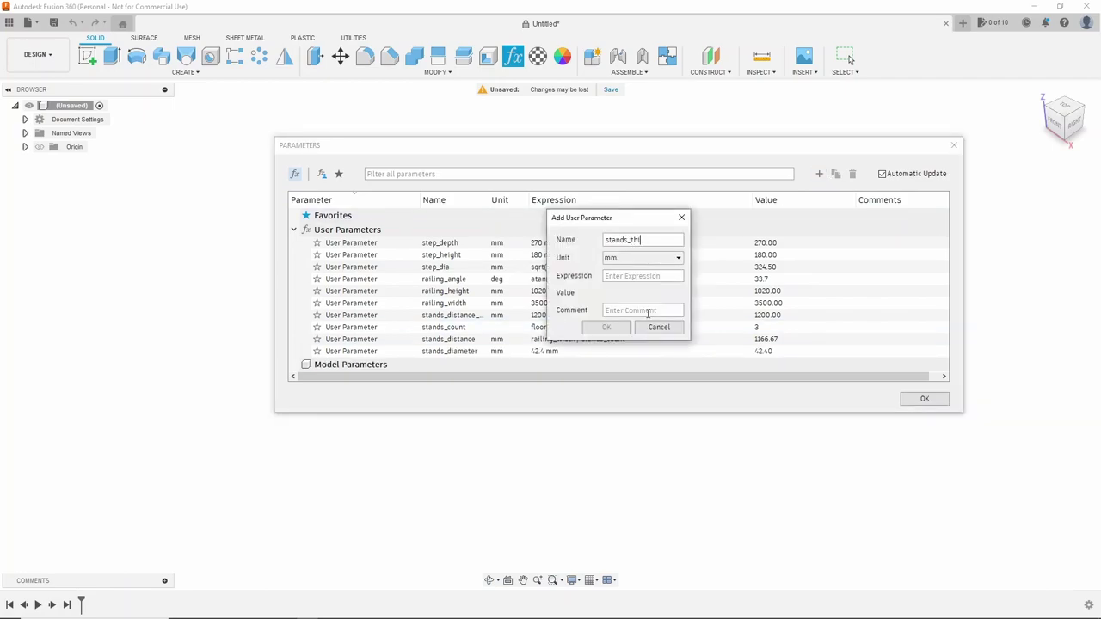
{"action": "type", "text": "3.2"}
{"action": "left_click", "coordinate": [606, 326]}
{"action": "left_click", "coordinate": [818, 174]}
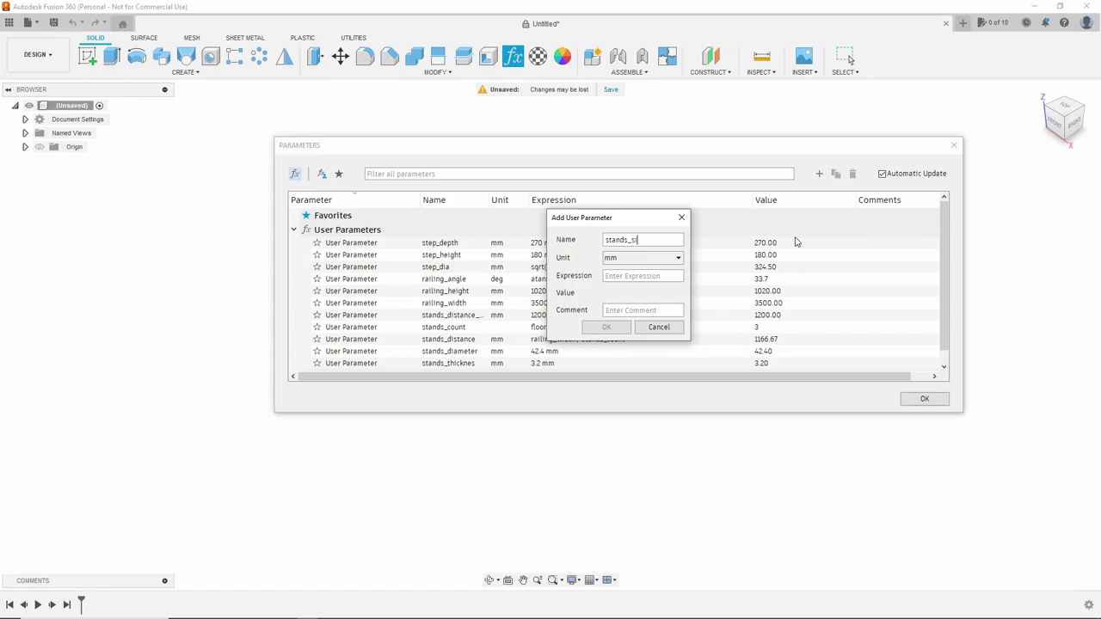
{"action": "type", "text": "200"}
{"action": "key", "text": "Return"}
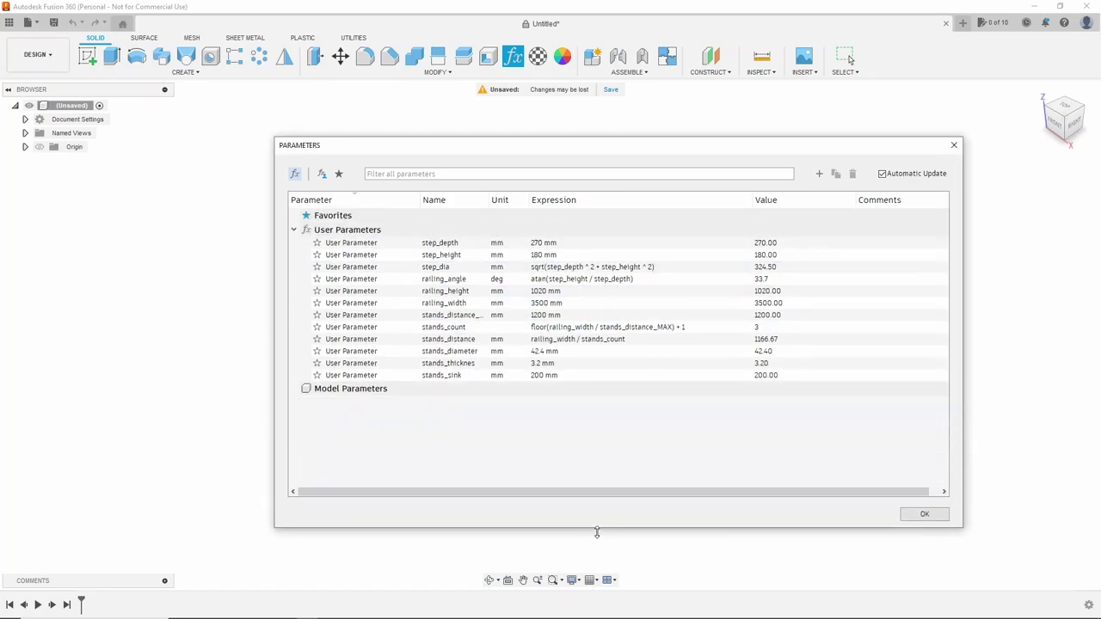
Step: Add handrail_diameter 42.4 mm and handrail_thickness 2 mm parameters
{"action": "left_click", "coordinate": [819, 174]}
{"action": "type", "text": "handrail_diameter"}
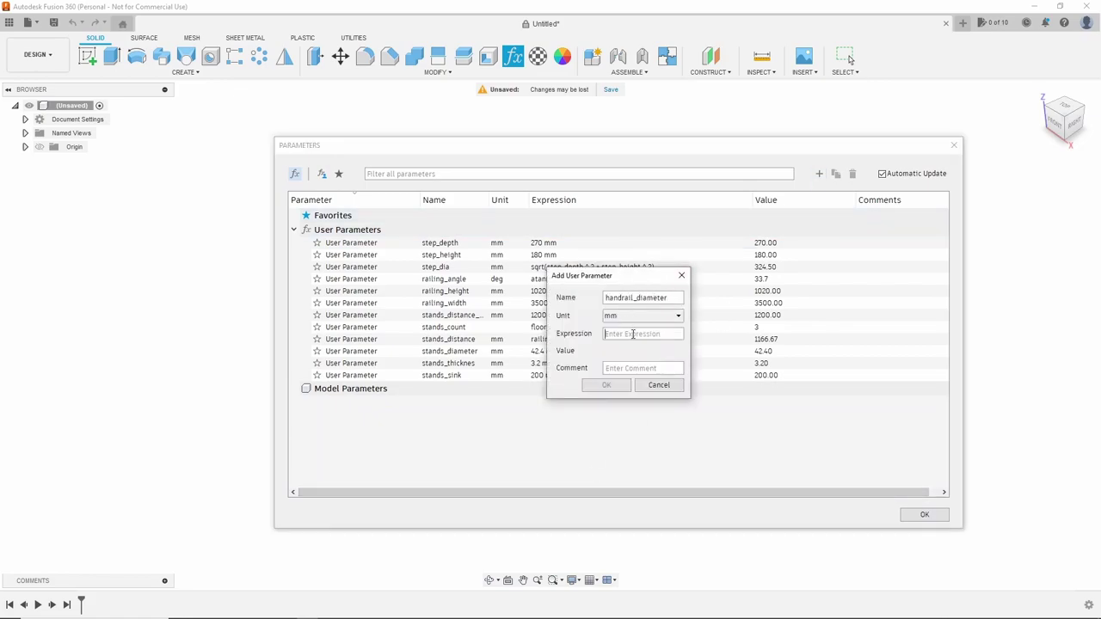
{"action": "type", "text": "42.4"}
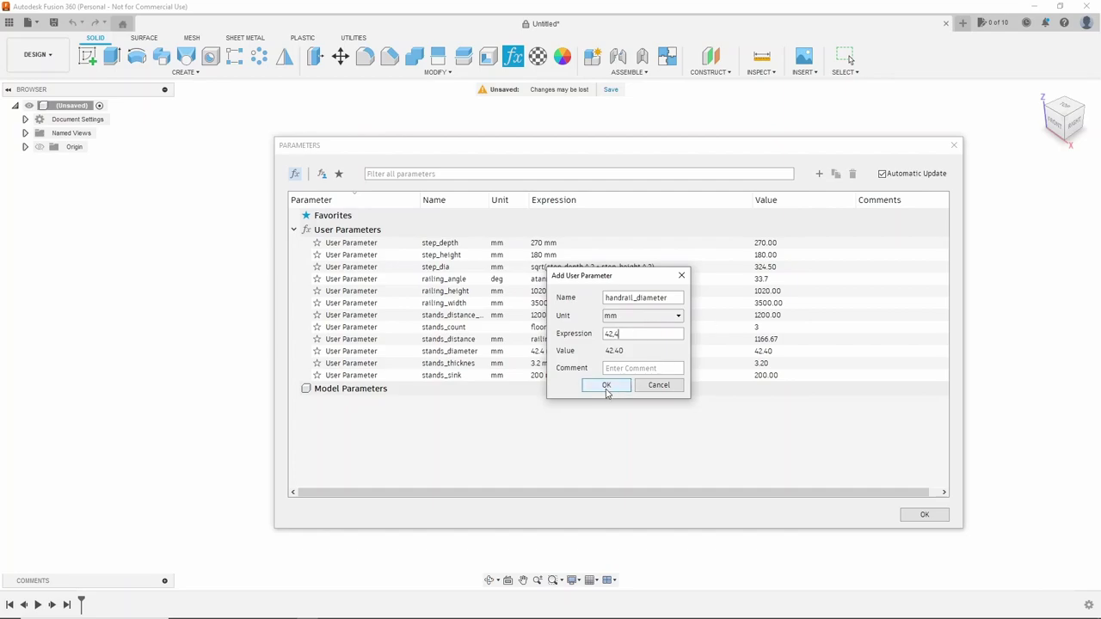
{"action": "left_click", "coordinate": [607, 385]}
{"action": "left_click", "coordinate": [819, 174]}
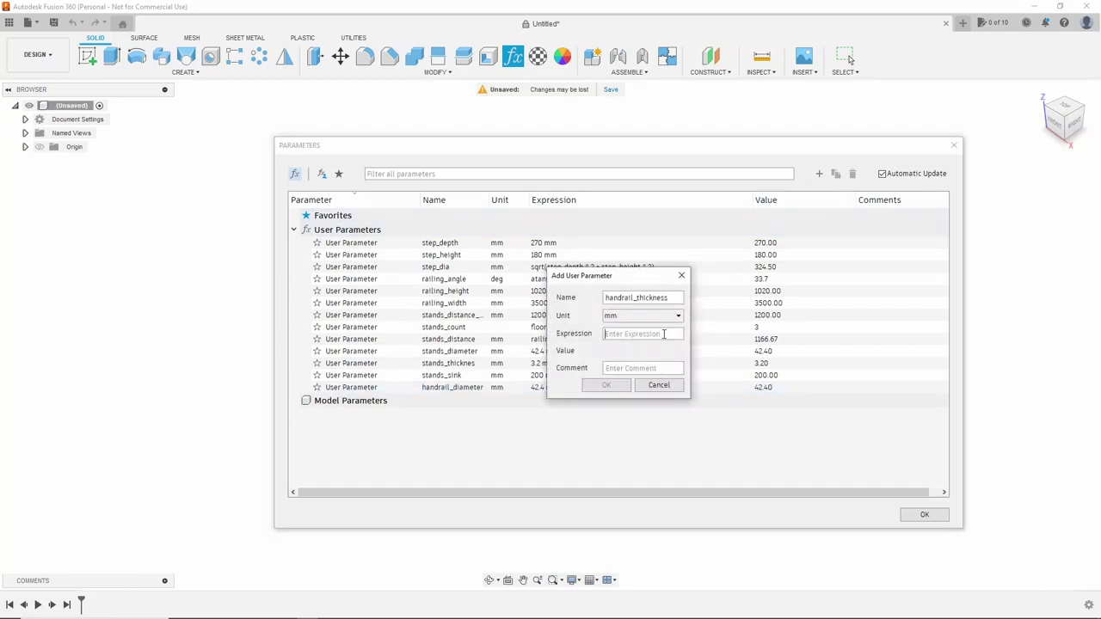
{"action": "type", "text": "2"}
{"action": "left_click", "coordinate": [607, 386]}
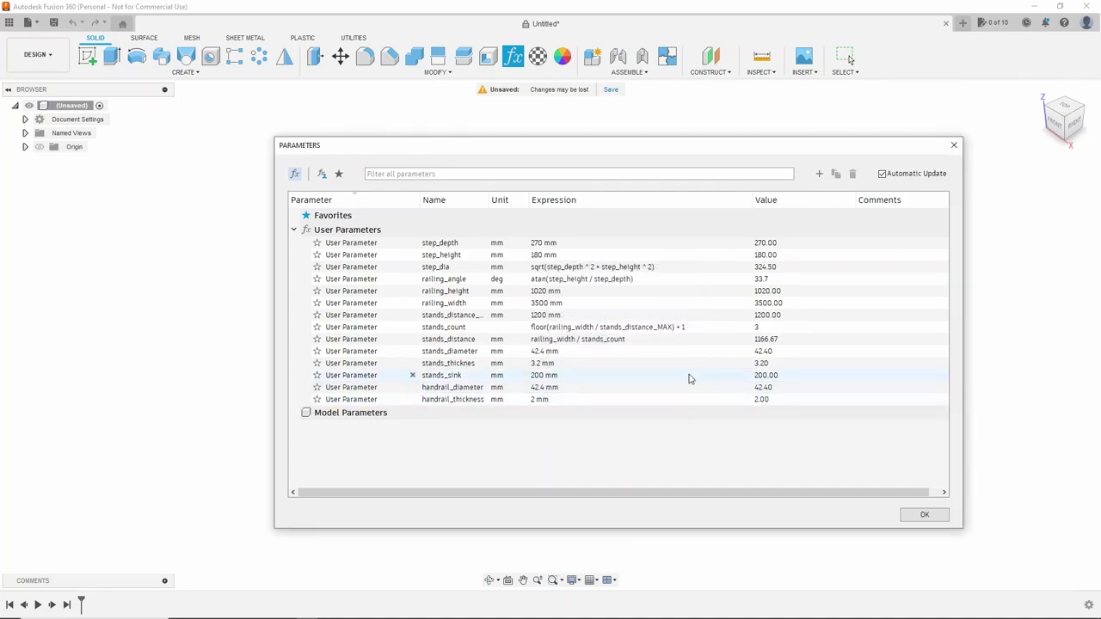
Step: Add balusters_diameter 12 mm, unitless balusters_count 6 and baluster_width 800 mm, then close Parameters
{"action": "left_click", "coordinate": [820, 175]}
{"action": "type", "text": "balusters_diameter"}
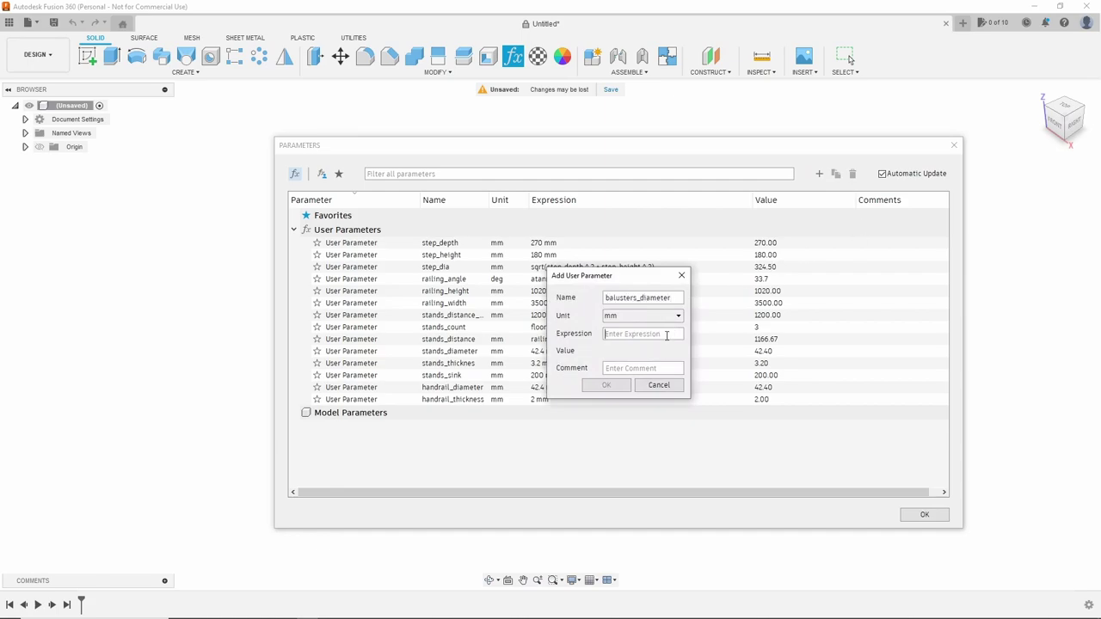
{"action": "type", "text": "12"}
{"action": "left_click", "coordinate": [605, 384]}
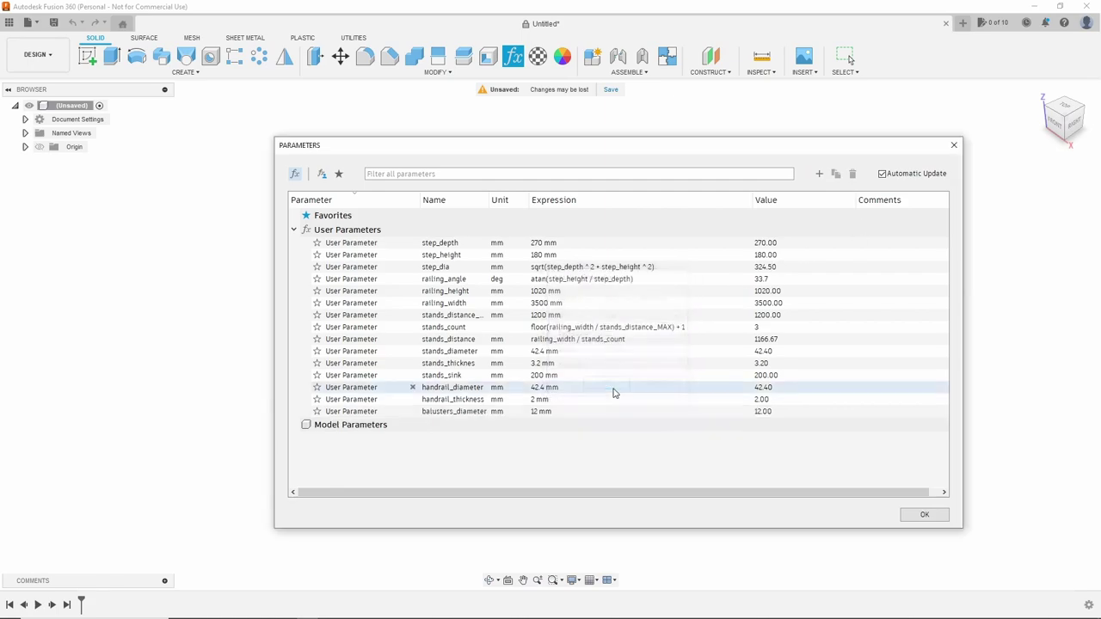
{"action": "left_click", "coordinate": [819, 175]}
{"action": "type", "text": "balusters_count"}
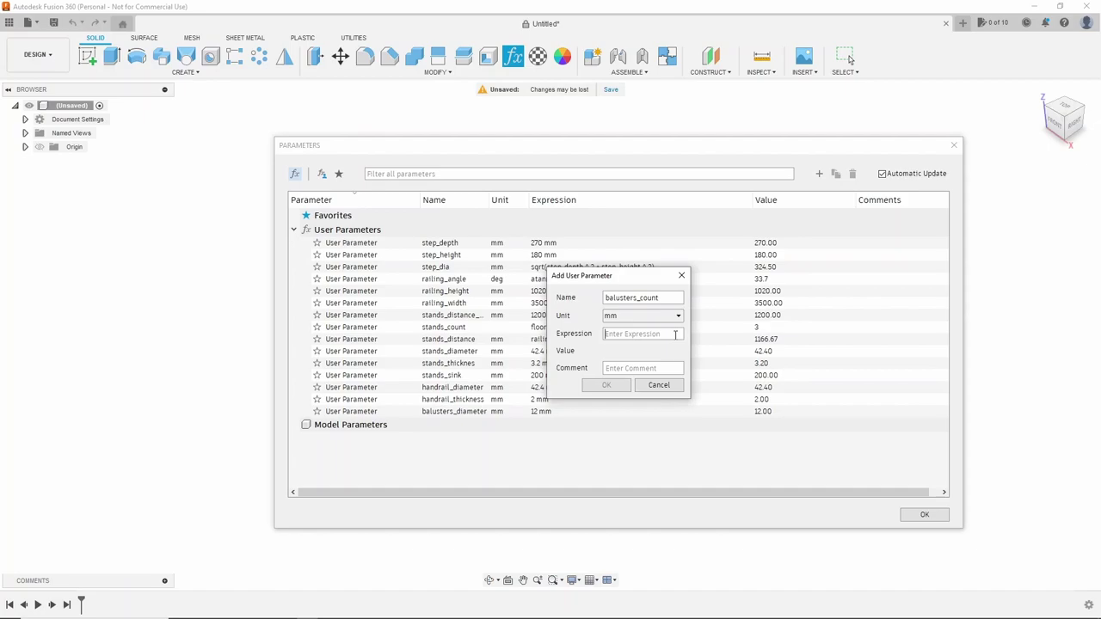
{"action": "left_click", "coordinate": [678, 316]}
{"action": "left_click", "coordinate": [629, 334]}
{"action": "type", "text": "6"}
{"action": "left_click", "coordinate": [605, 385]}
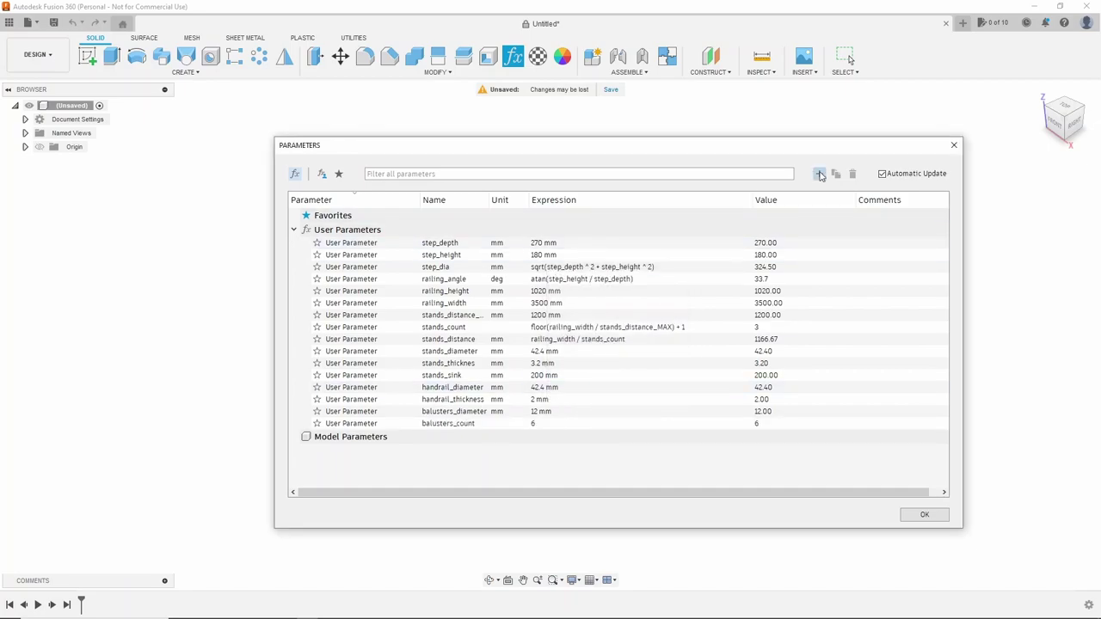
{"action": "left_click", "coordinate": [820, 175]}
{"action": "type", "text": "baluster_width"}
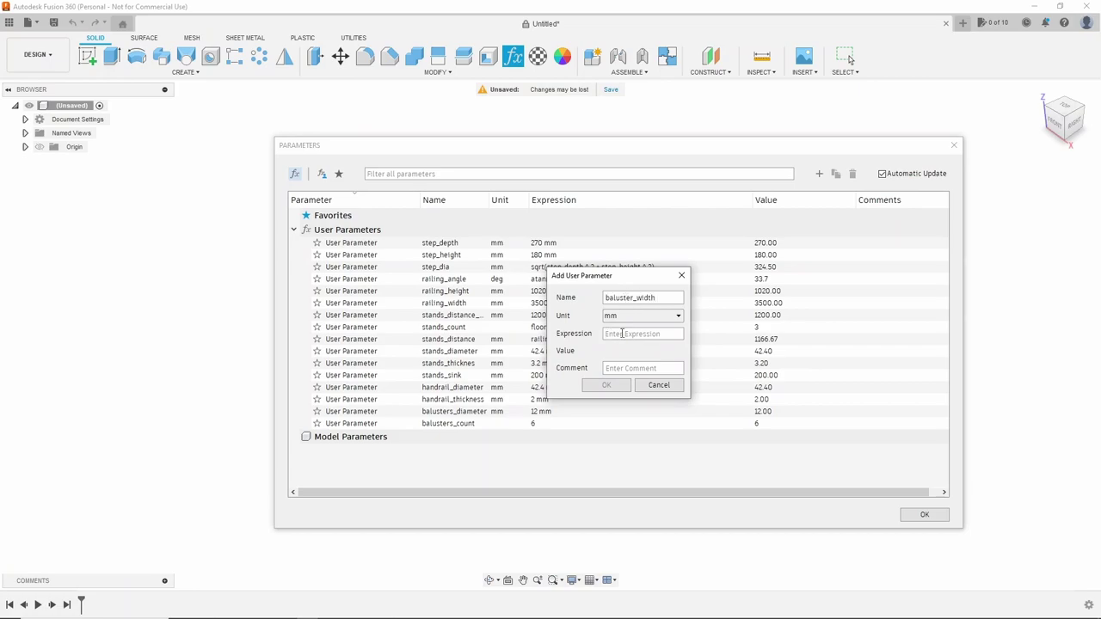
{"action": "type", "text": "800"}
{"action": "left_click", "coordinate": [605, 385]}
{"action": "left_click_drag", "start_coordinate": [708, 148], "coordinate": [659, 136]}
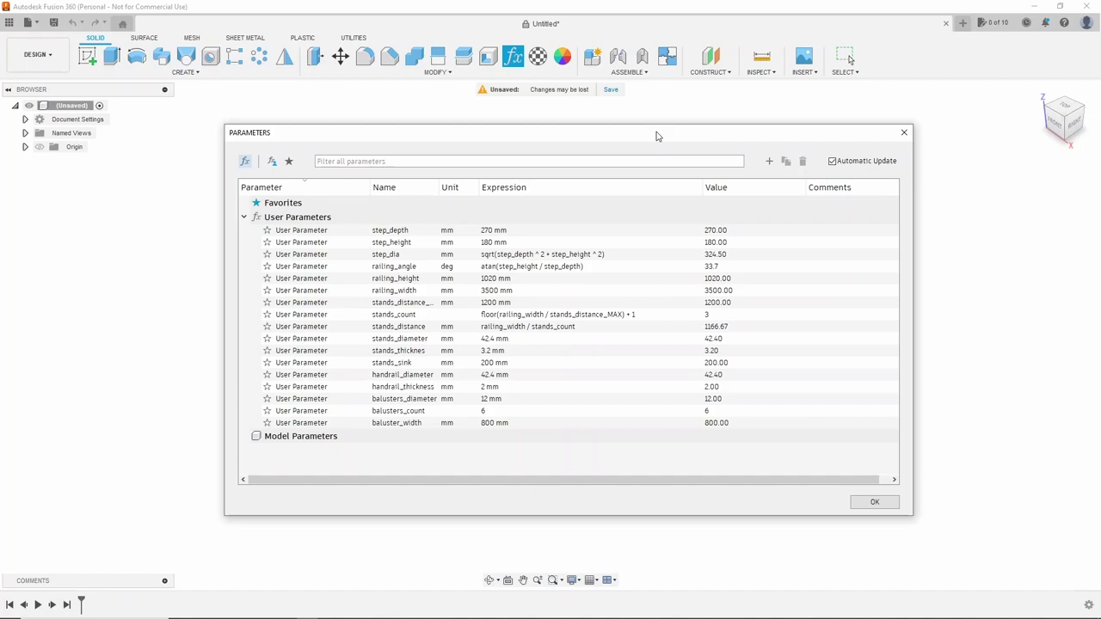
{"action": "left_click", "coordinate": [872, 504]}
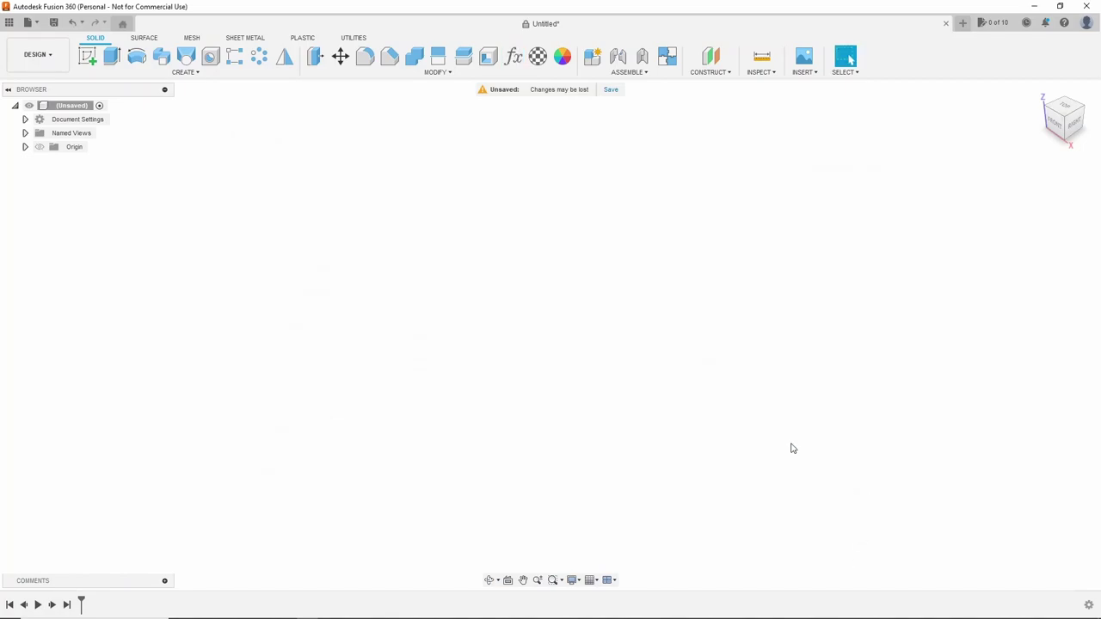
Step: Start a sketch on the side plane and draw a sloped construction line from the origin
{"action": "left_click", "coordinate": [113, 57]}
{"action": "left_click", "coordinate": [583, 297]}
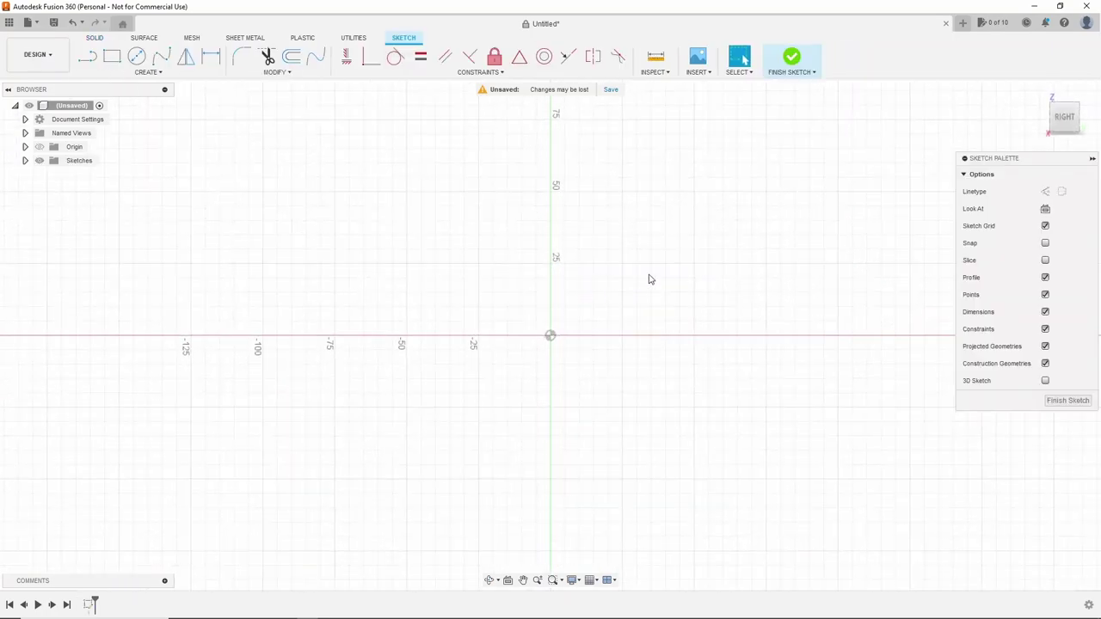
{"action": "key", "text": "l"}
{"action": "left_click", "coordinate": [550, 336]}
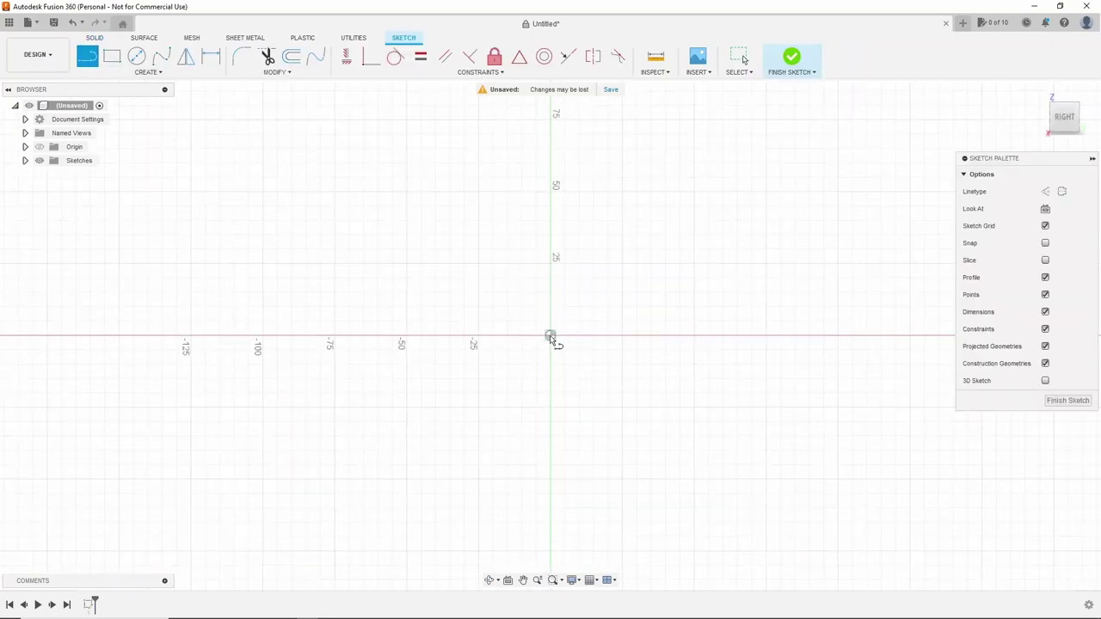
{"action": "left_click", "coordinate": [769, 209]}
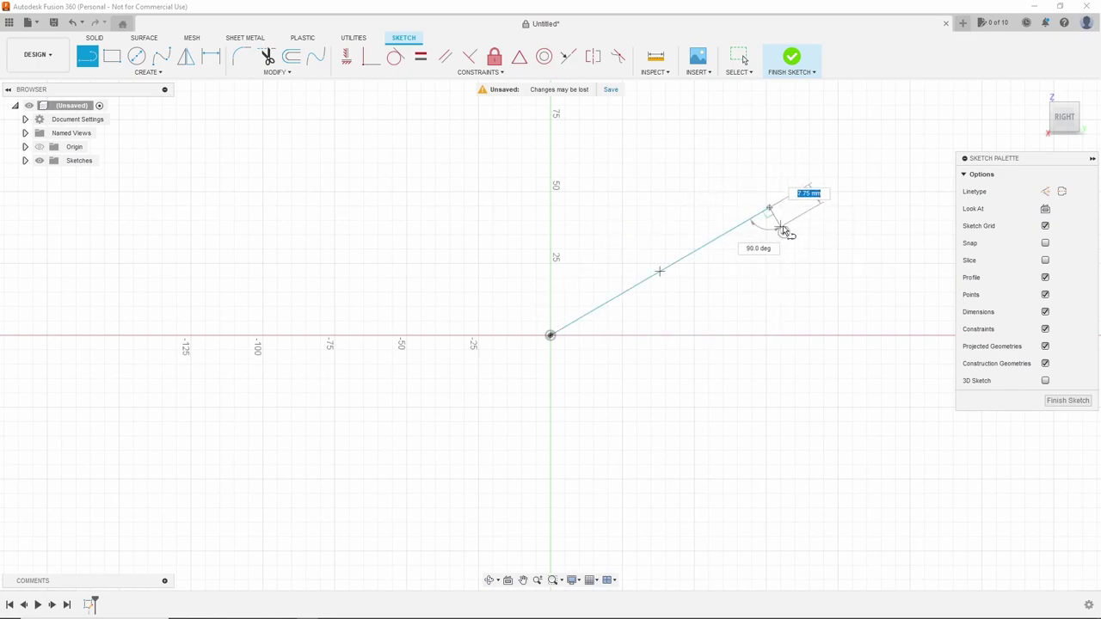
{"action": "key", "text": "Escape"}
{"action": "key", "text": "Escape"}
{"action": "scroll", "coordinate": [636, 327], "scroll_direction": "up", "scroll_amount": 1}
{"action": "scroll", "coordinate": [685, 303], "scroll_direction": "down", "scroll_amount": 1}
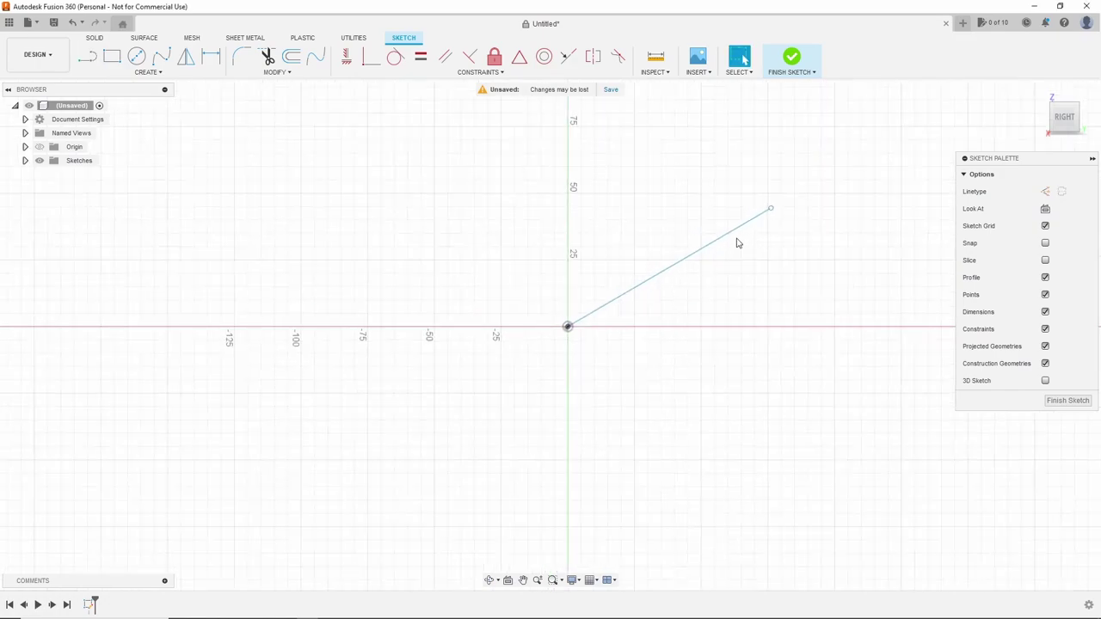
{"action": "scroll", "coordinate": [737, 240], "scroll_direction": "up", "scroll_amount": 1}
{"action": "left_click", "coordinate": [678, 267]}
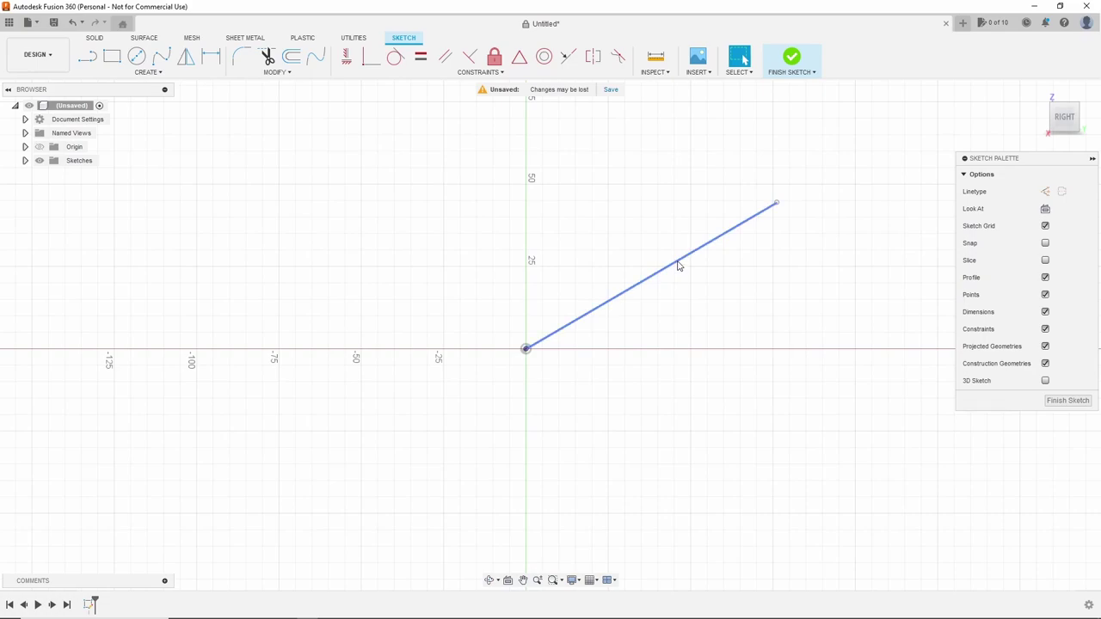
{"action": "left_click", "coordinate": [1045, 191]}
{"action": "scroll", "coordinate": [656, 327], "scroll_direction": "down", "scroll_amount": 1}
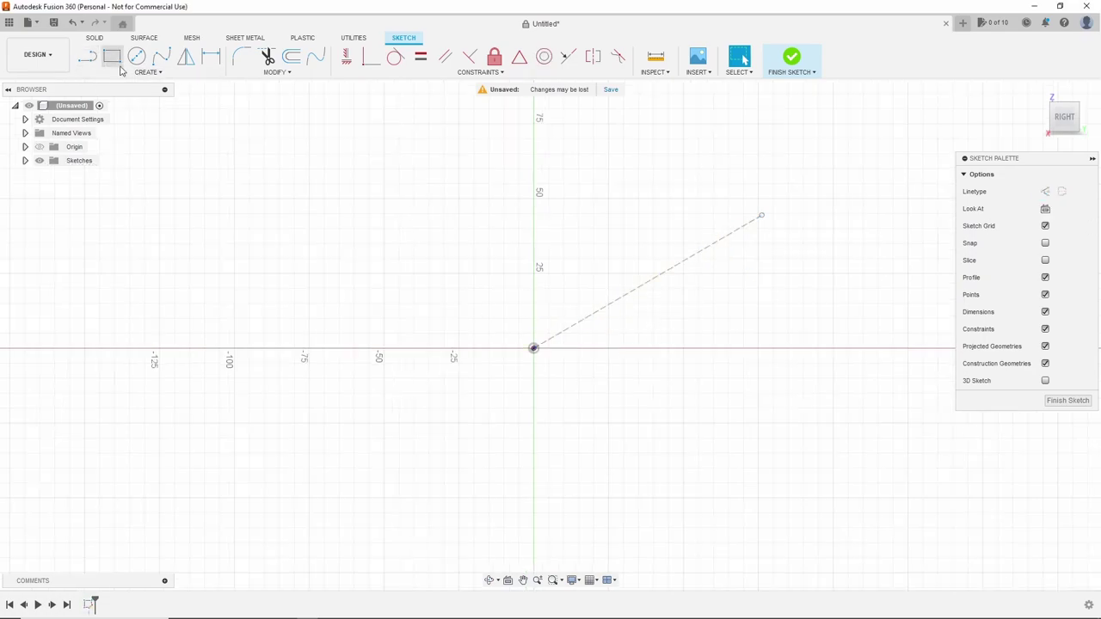
Step: Dimension the sloped line's length with the step_dia parameter (324.50 mm)
{"action": "left_click", "coordinate": [211, 56]}
{"action": "left_click", "coordinate": [651, 287]}
{"action": "left_click", "coordinate": [623, 273]}
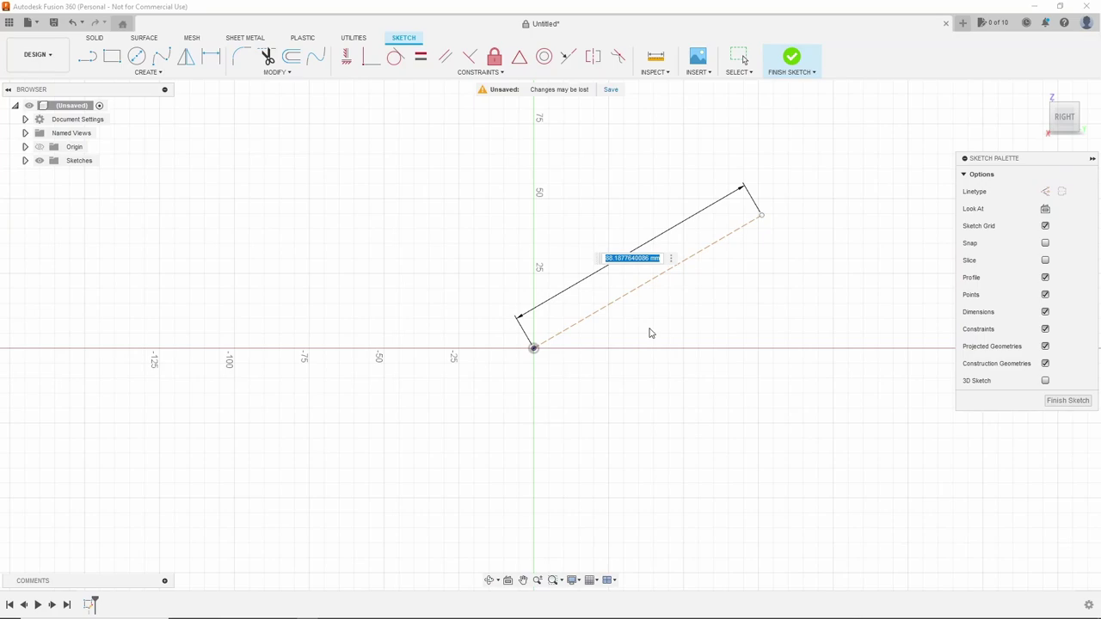
{"action": "type", "text": "st"}
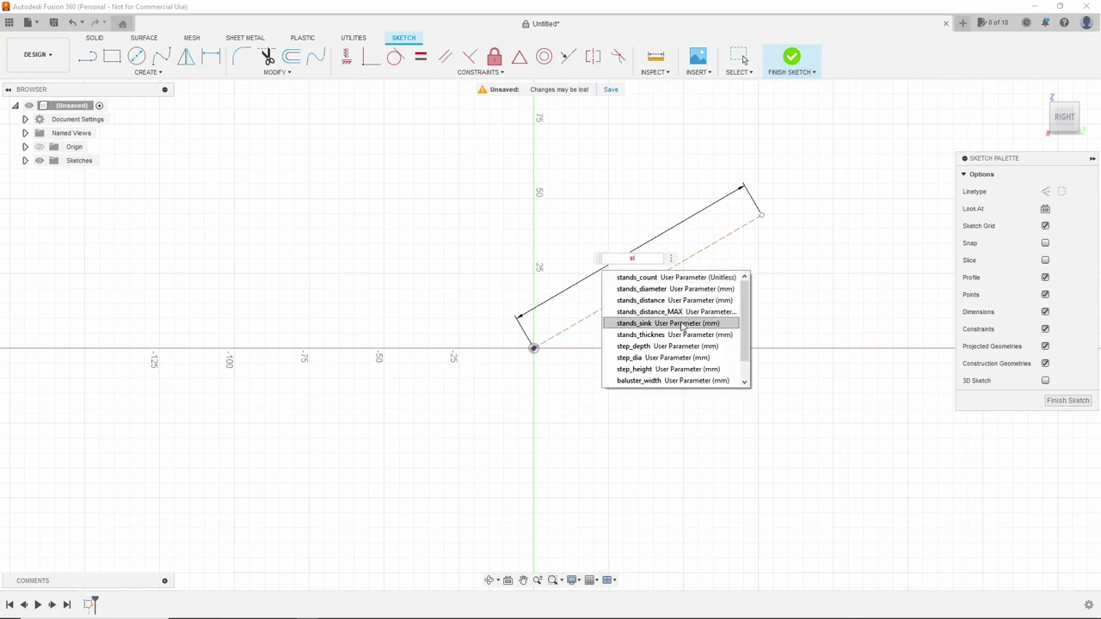
{"action": "left_click", "coordinate": [675, 313]}
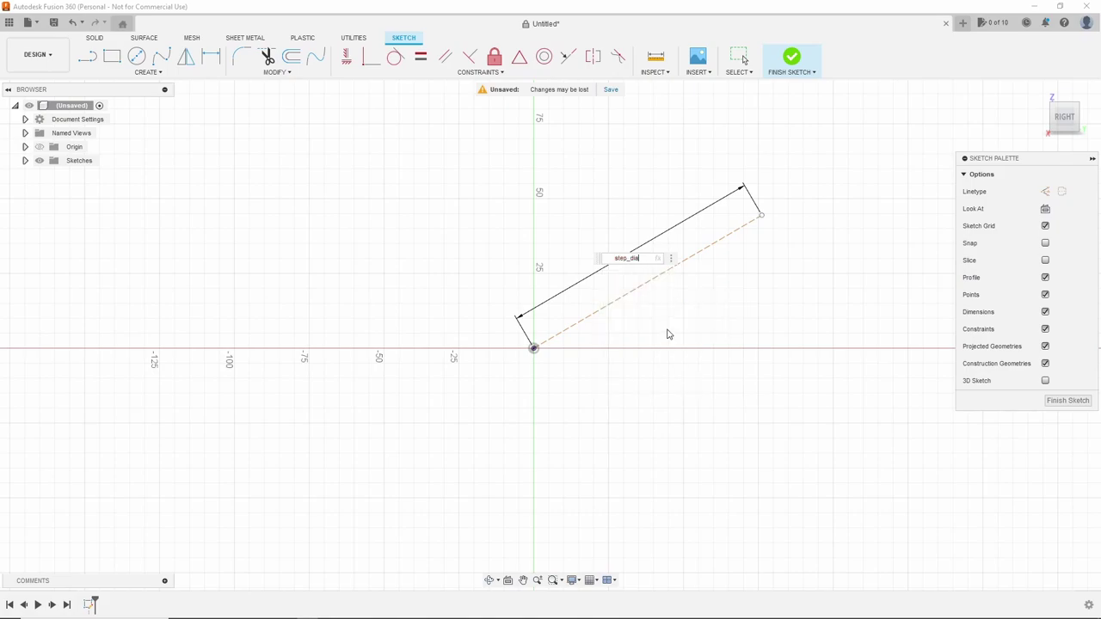
{"action": "key", "text": "Return"}
{"action": "scroll", "coordinate": [806, 277], "scroll_direction": "down", "scroll_amount": 3}
{"action": "left_click_drag", "start_coordinate": [693, 240], "coordinate": [692, 212]}
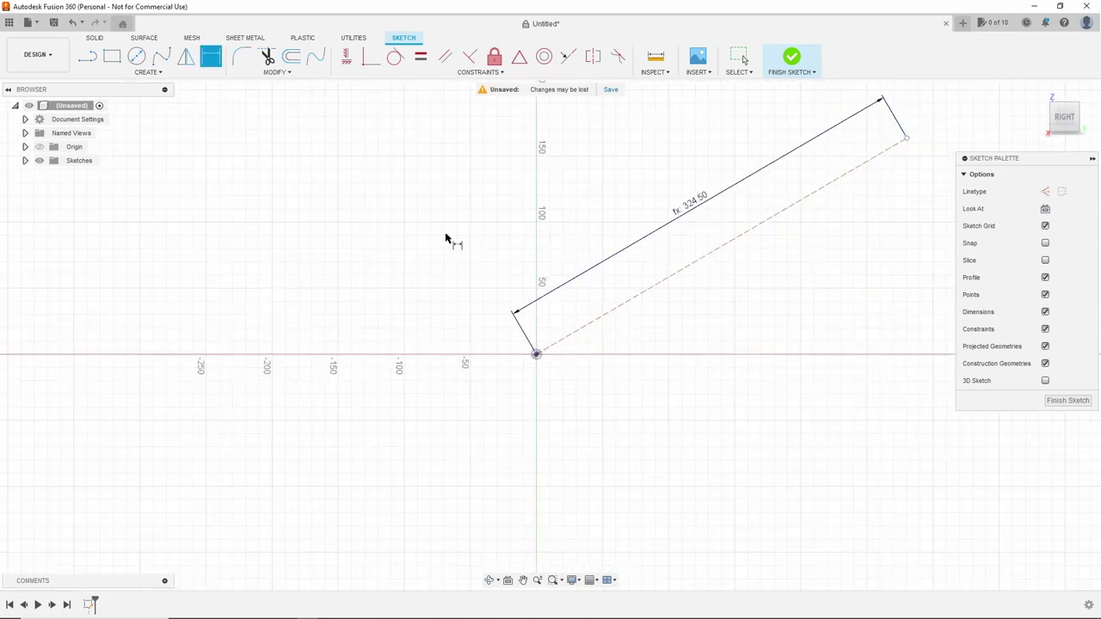
{"action": "key", "text": "Escape"}
Step: Draw a horizontal construction line from the origin, dimensioned by step_depth (270 mm)
{"action": "key", "text": "l"}
{"action": "left_click", "coordinate": [537, 355]}
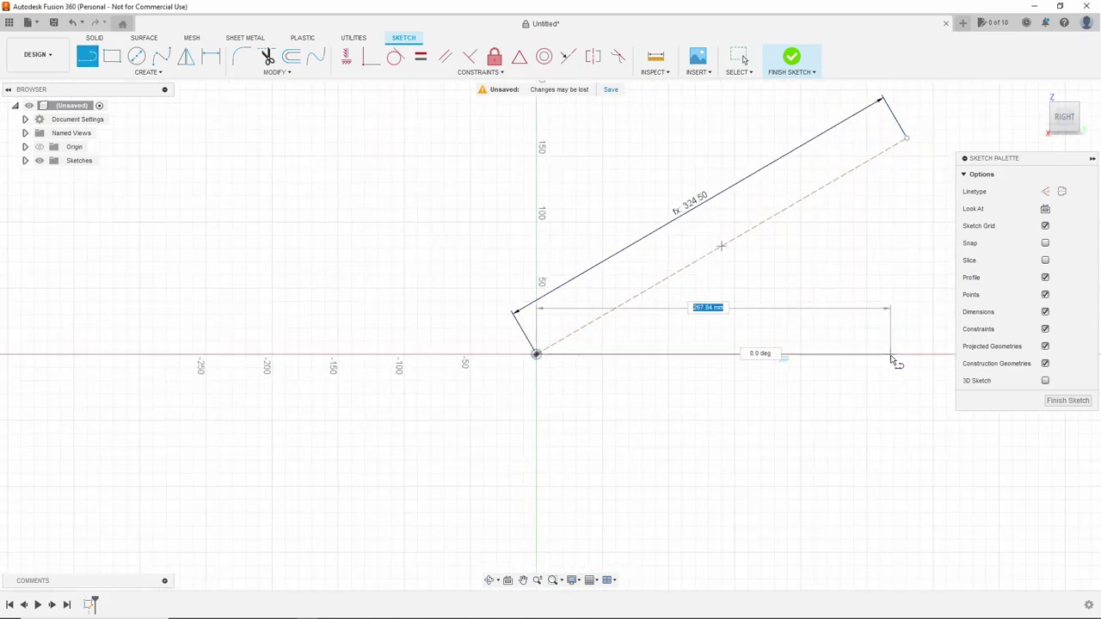
{"action": "left_click", "coordinate": [891, 354]}
{"action": "key", "text": "Escape"}
{"action": "left_click", "coordinate": [1045, 191]}
{"action": "scroll", "coordinate": [774, 293], "scroll_direction": "down", "scroll_amount": 2}
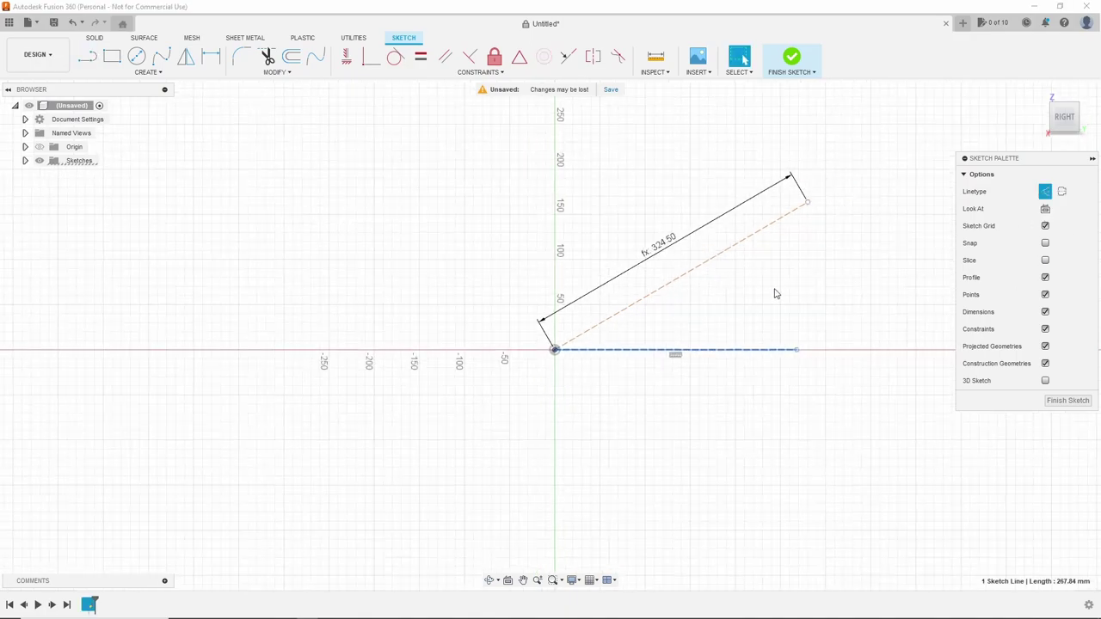
{"action": "key", "text": "d"}
{"action": "key", "text": "l"}
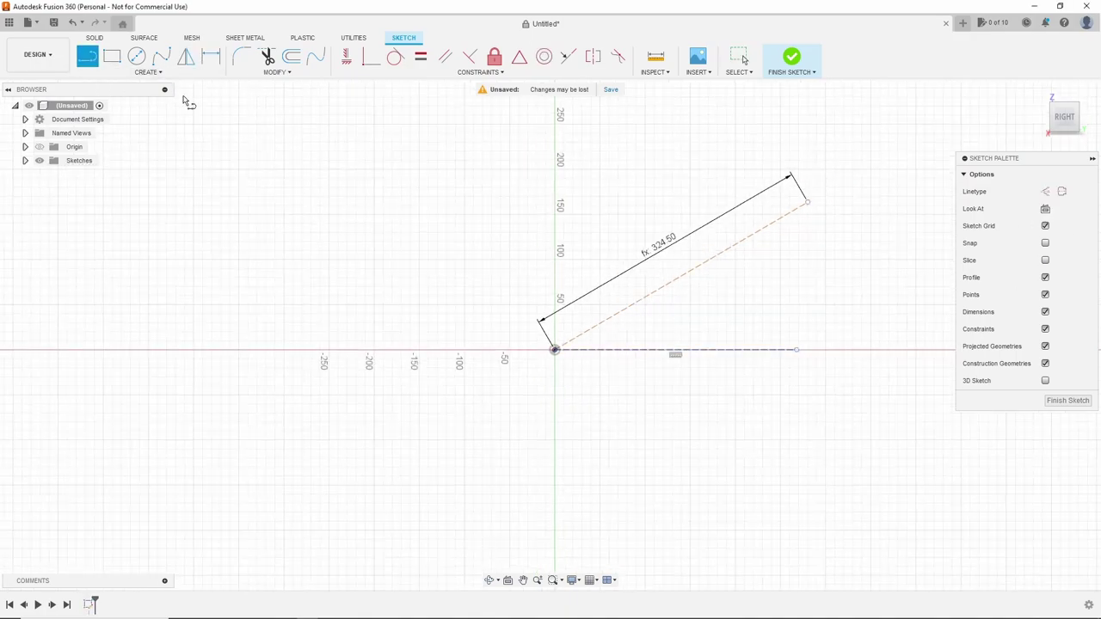
{"action": "left_click", "coordinate": [211, 56]}
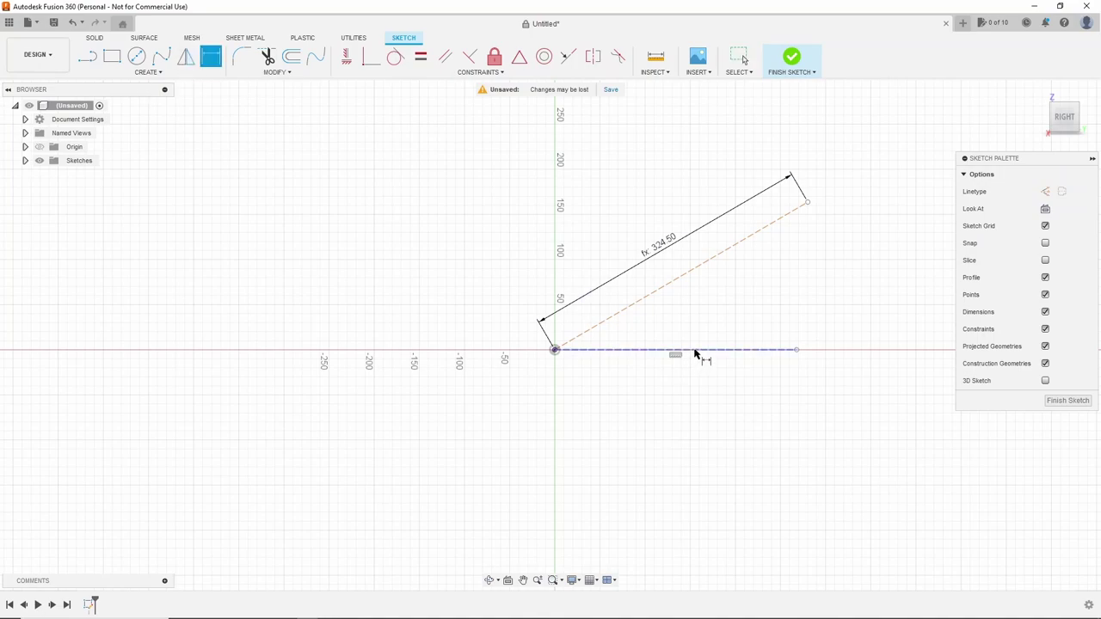
{"action": "left_click", "coordinate": [700, 350]}
{"action": "left_click", "coordinate": [693, 417]}
{"action": "type", "text": "step"}
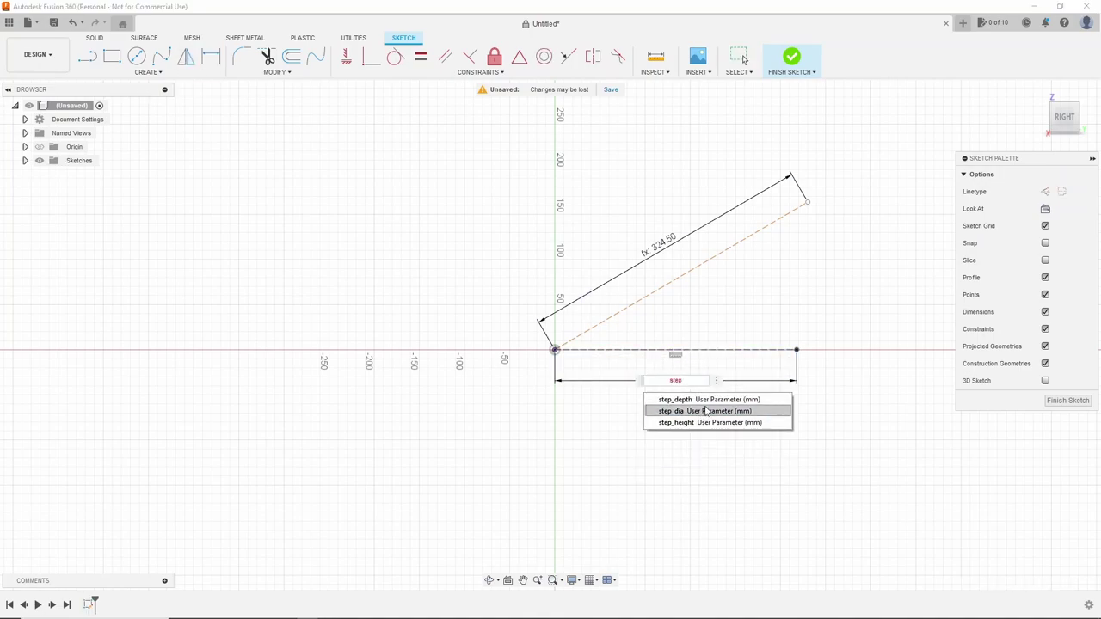
{"action": "key", "text": "Return"}
{"action": "key", "text": "Return"}
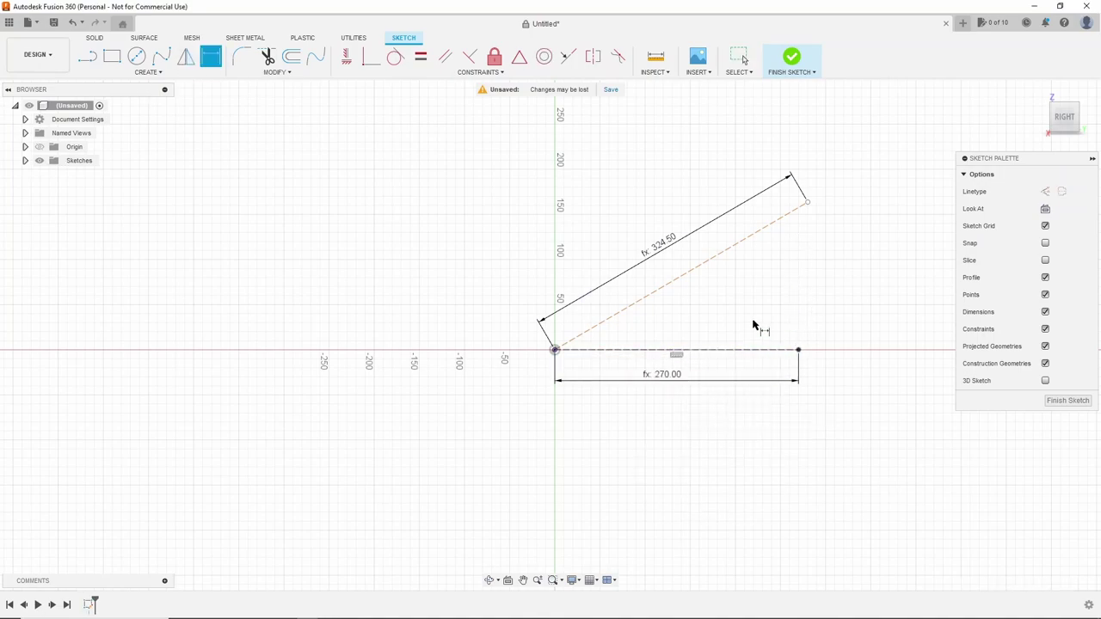
Step: Add a parameter-driven 33.7° angle between the two lines and finish the sketch
{"action": "left_click", "coordinate": [714, 350]}
{"action": "left_click", "coordinate": [693, 271]}
{"action": "left_click", "coordinate": [708, 312]}
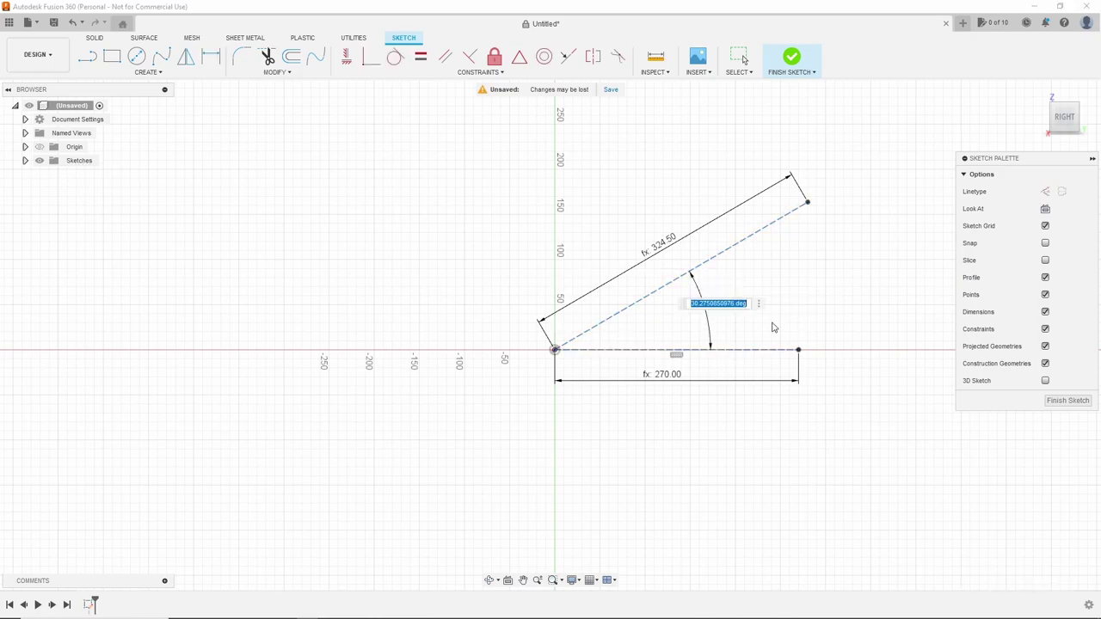
{"action": "type", "text": "c"}
{"action": "key", "text": "Return"}
{"action": "key", "text": "Return"}
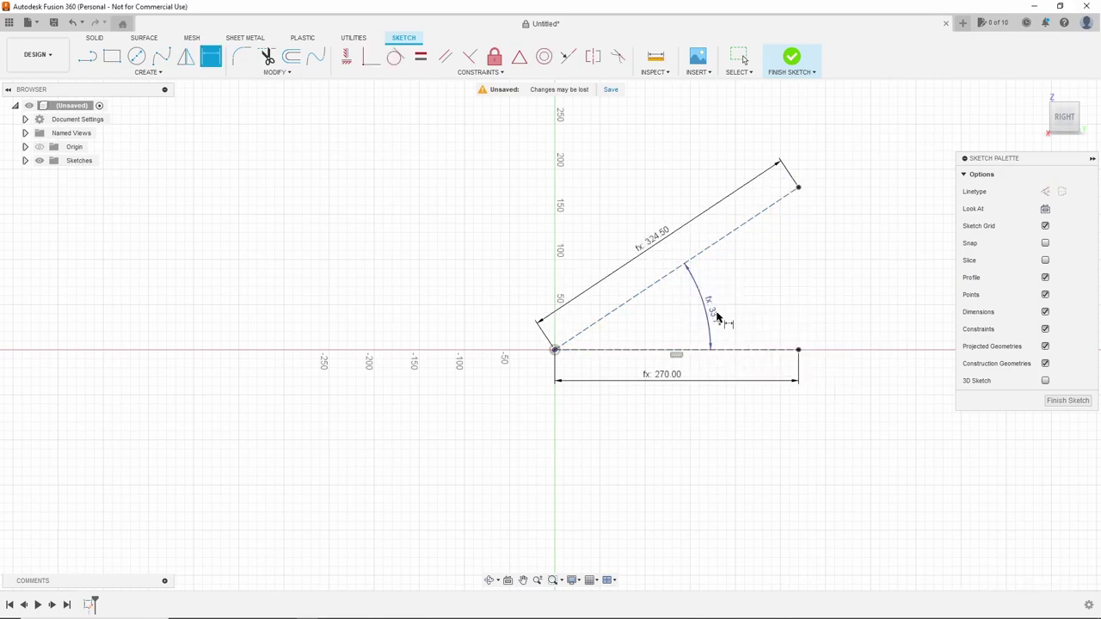
{"action": "left_click_drag", "start_coordinate": [716, 316], "coordinate": [741, 297]}
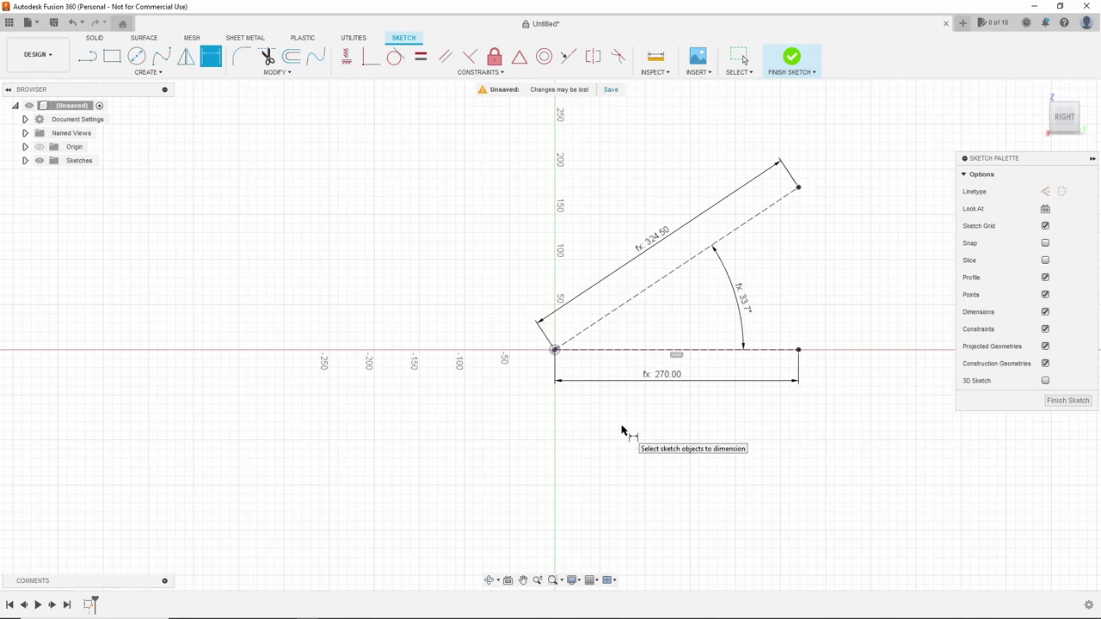
{"action": "left_click", "coordinate": [1068, 401]}
{"action": "scroll", "coordinate": [453, 351], "scroll_direction": "down", "scroll_amount": 2}
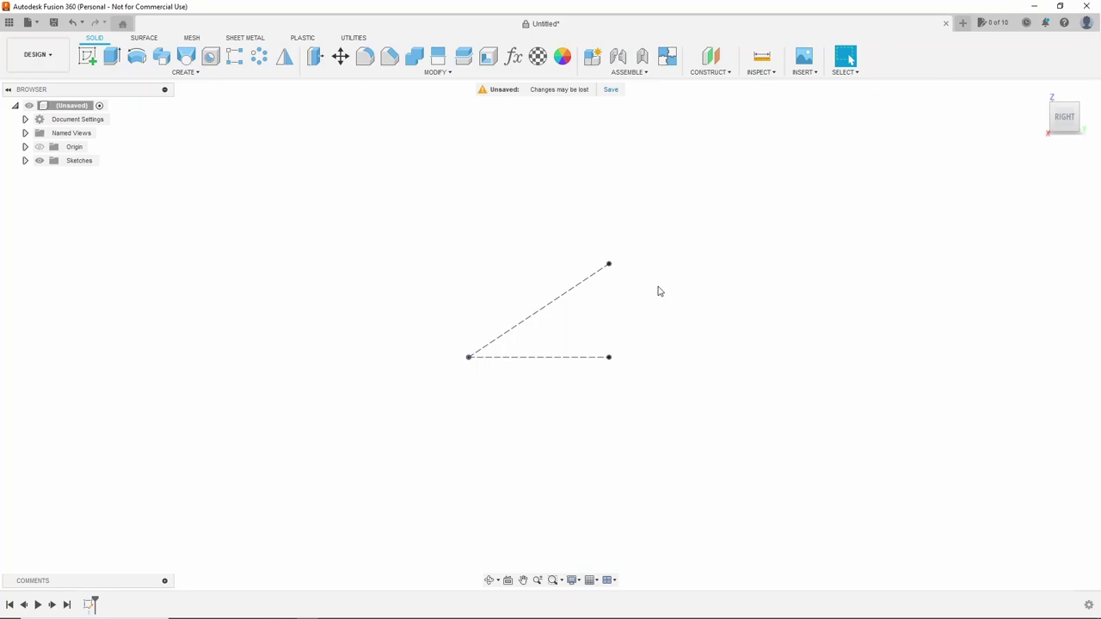
Step: Reopen the sketch and draw a post, sloped rail and second post as one line chain
{"action": "right_click", "coordinate": [91, 604]}
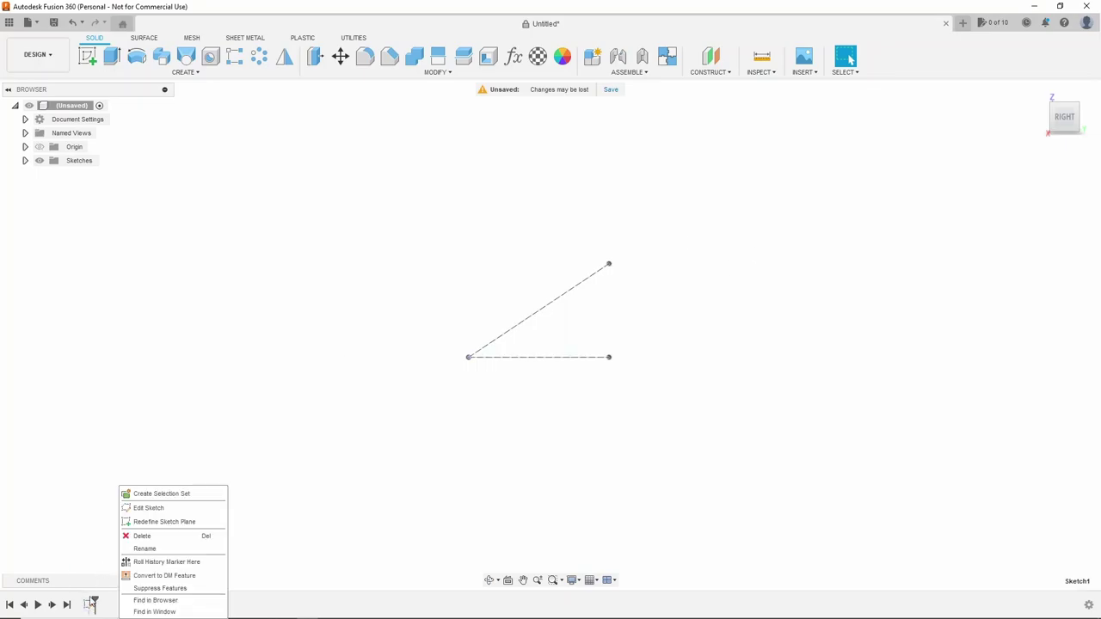
{"action": "left_click", "coordinate": [164, 506]}
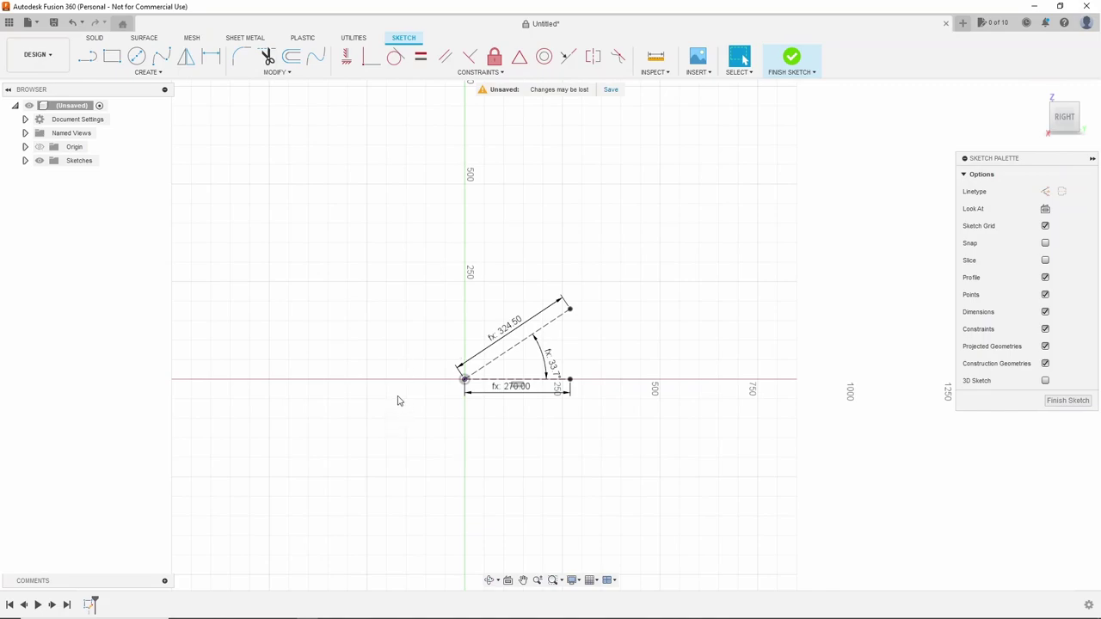
{"action": "key", "text": "l"}
{"action": "left_click", "coordinate": [464, 380]}
{"action": "scroll", "coordinate": [659, 441], "scroll_direction": "down", "scroll_amount": 2}
{"action": "left_click", "coordinate": [561, 176]}
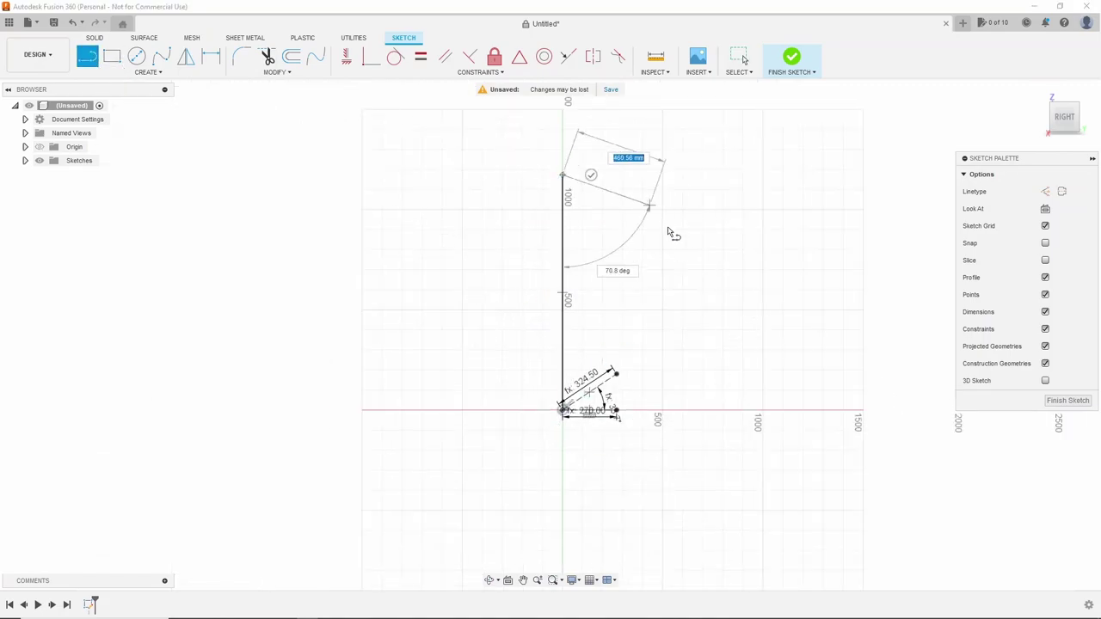
{"action": "scroll", "coordinate": [714, 301], "scroll_direction": "down", "scroll_amount": 3}
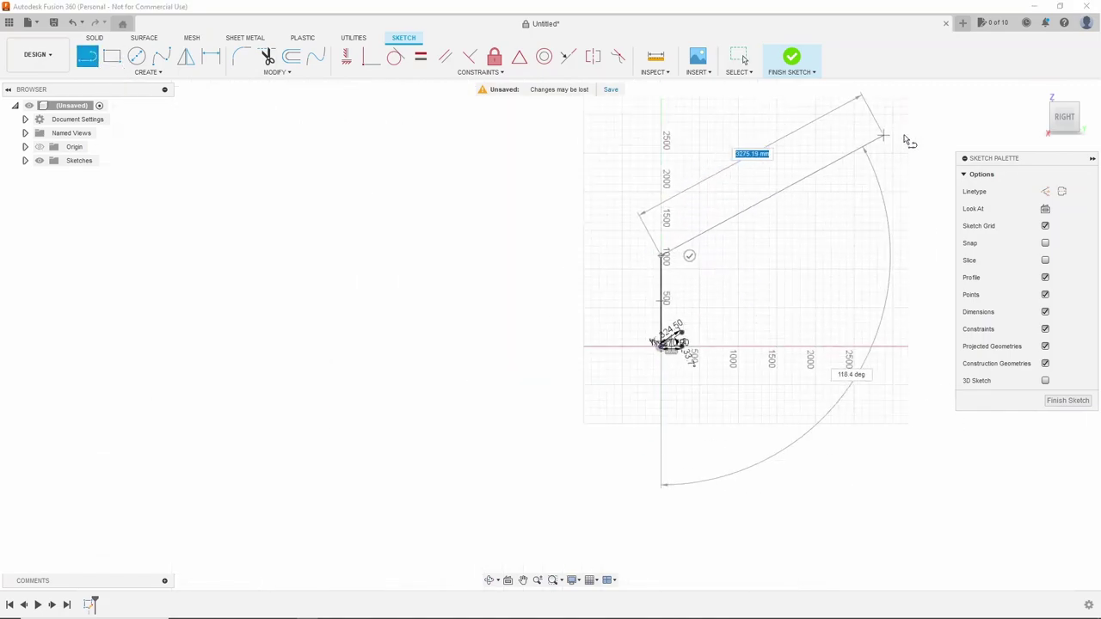
{"action": "left_click", "coordinate": [942, 205]}
{"action": "key", "text": "Escape"}
{"action": "scroll", "coordinate": [626, 326], "scroll_direction": "up", "scroll_amount": 2}
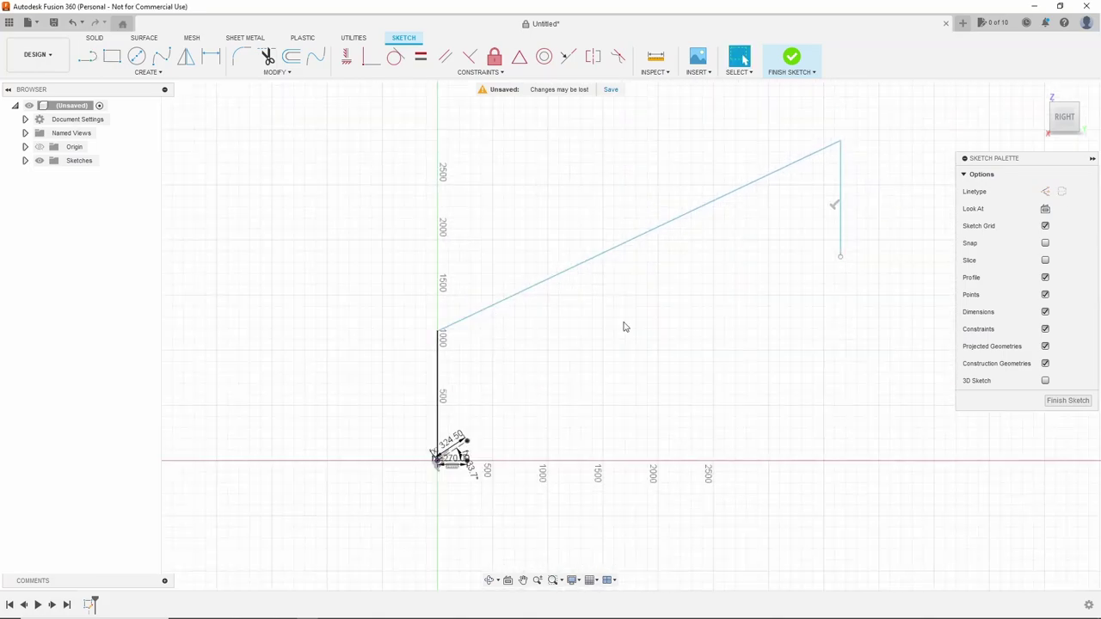
Step: Make the two posts equal and the rail parallel to the stair slope line
{"action": "left_click", "coordinate": [436, 364]}
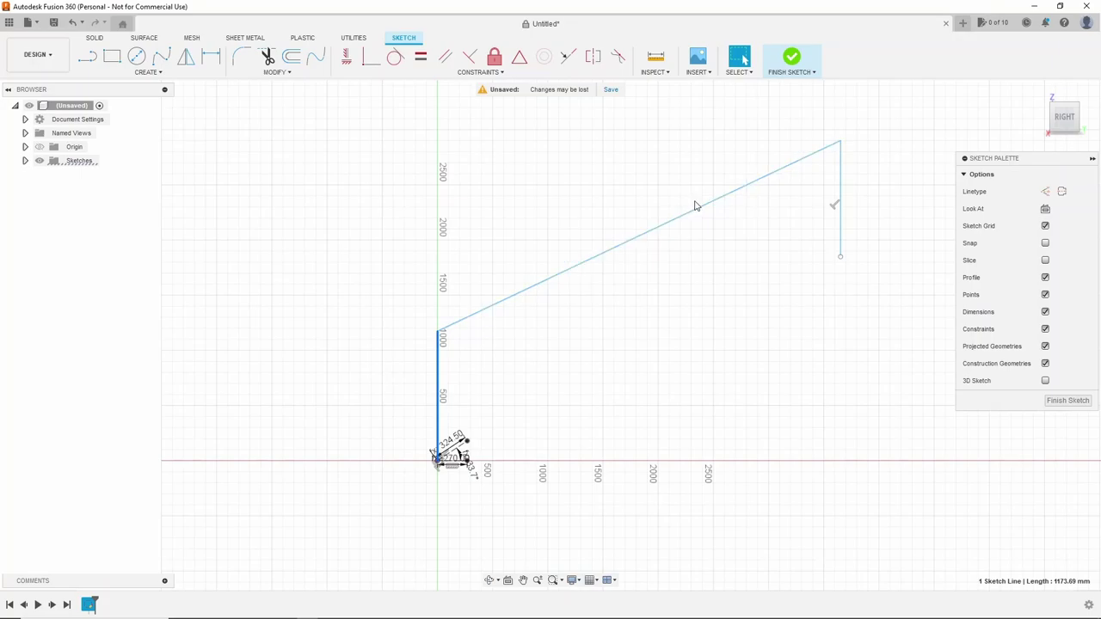
{"action": "left_click", "coordinate": [840, 234], "text": "shift"}
{"action": "left_click", "coordinate": [421, 56]}
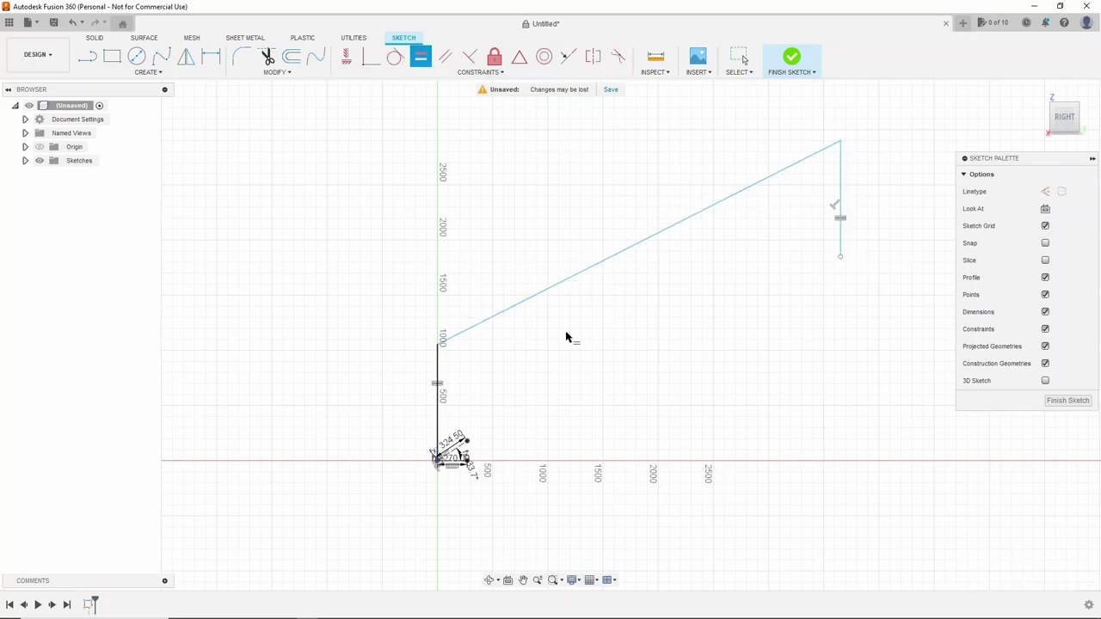
{"action": "left_click", "coordinate": [516, 301]}
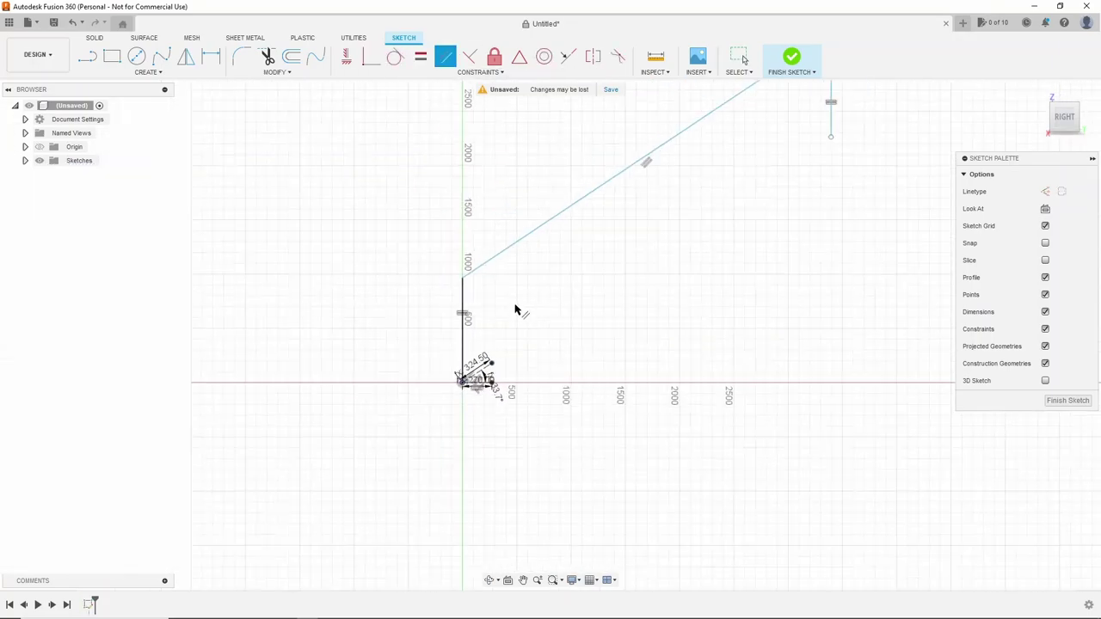
{"action": "key", "text": "Escape"}
Step: Convert the three railing lines to construction geometry
{"action": "left_click", "coordinate": [436, 296]}
{"action": "left_click", "coordinate": [482, 252], "text": "shift"}
{"action": "left_click", "coordinate": [688, 146], "text": "shift"}
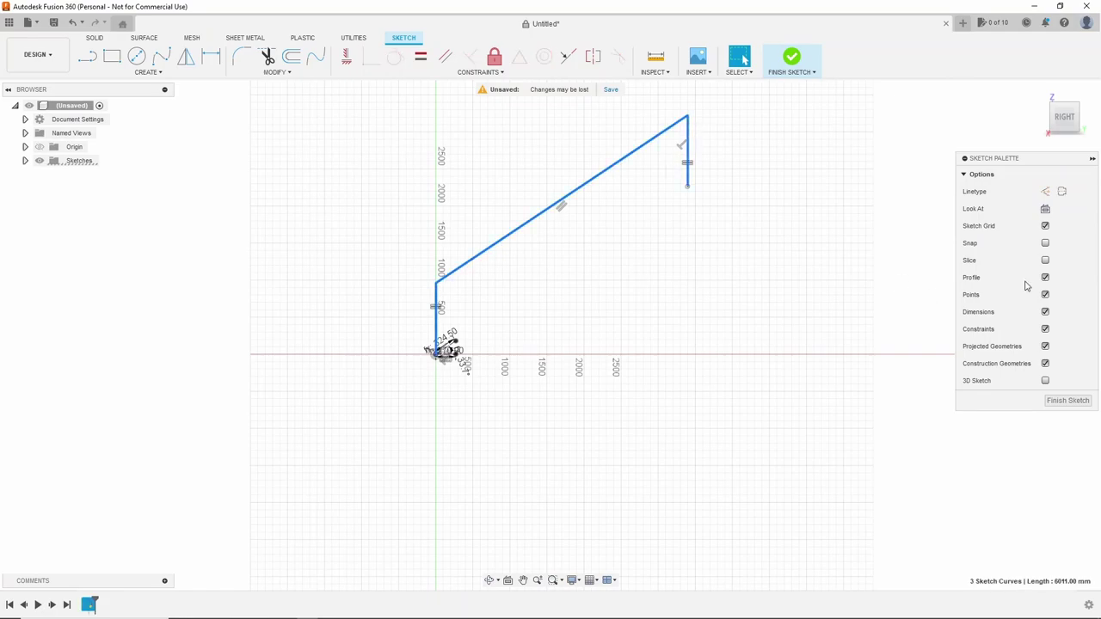
{"action": "left_click", "coordinate": [1045, 191]}
{"action": "left_click", "coordinate": [782, 273]}
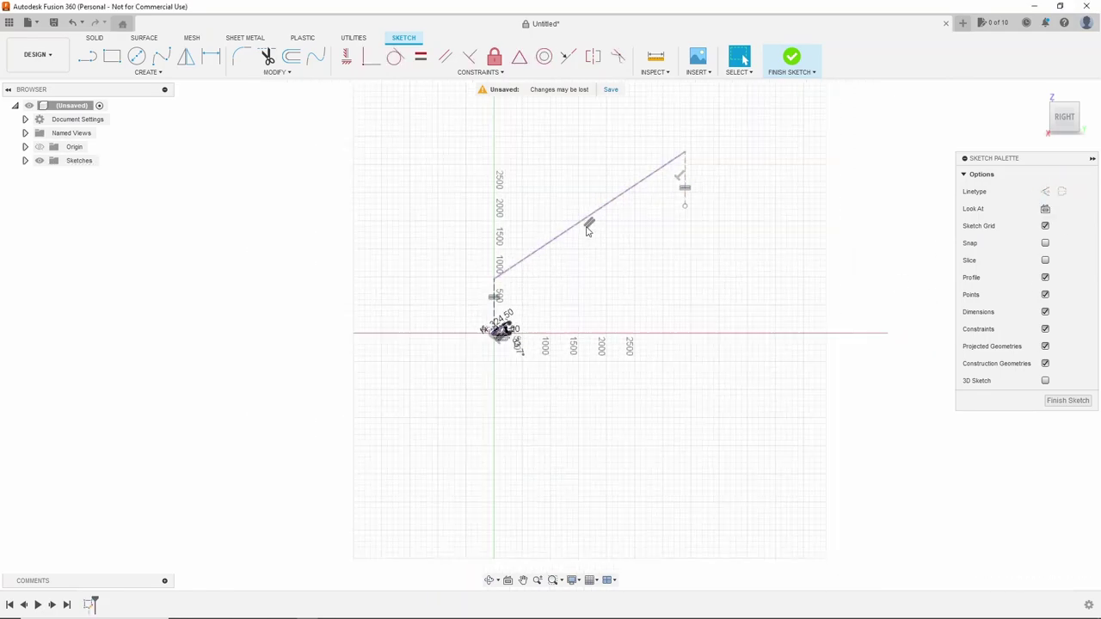
Step: Dimension the post to cutting_height (1020 mm) and the slope to railing_height (3500 mm)
{"action": "left_click", "coordinate": [209, 57]}
{"action": "left_click", "coordinate": [445, 332]}
{"action": "left_click", "coordinate": [413, 342]}
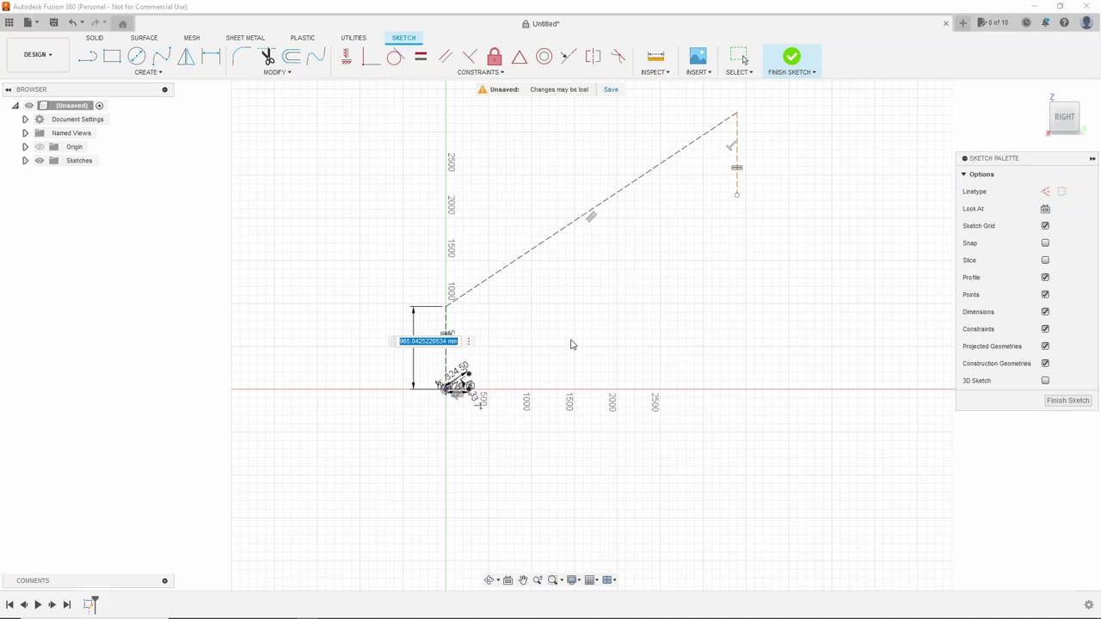
{"action": "type", "text": "c"}
{"action": "key", "text": "Down"}
{"action": "key", "text": "Return"}
{"action": "key", "text": "Return"}
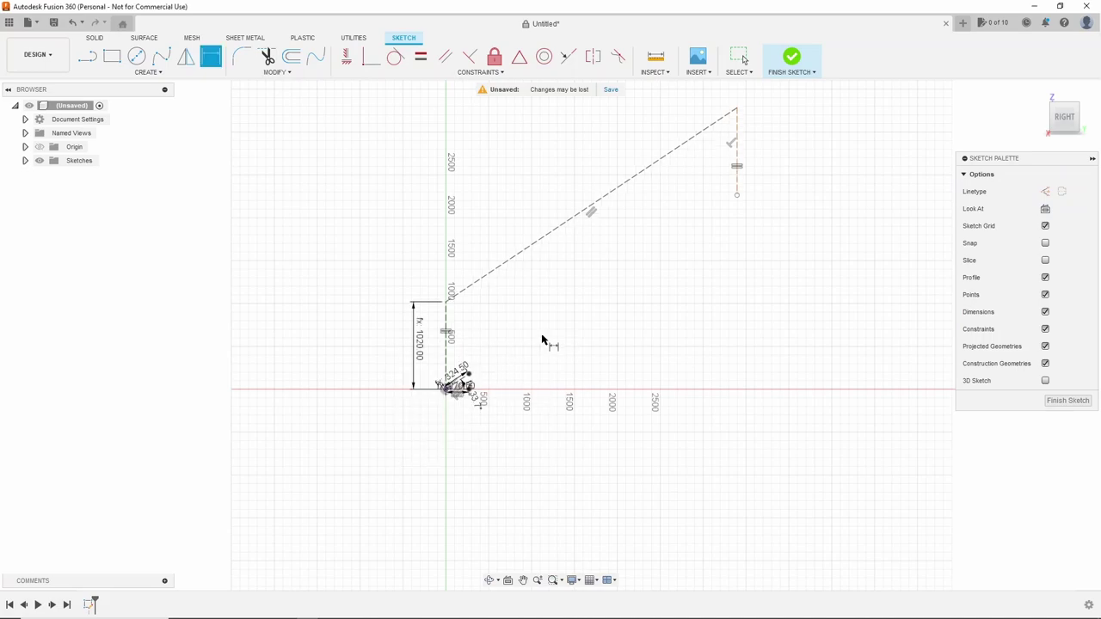
{"action": "left_click", "coordinate": [545, 238]}
{"action": "left_click", "coordinate": [584, 183]}
{"action": "type", "text": "railing"}
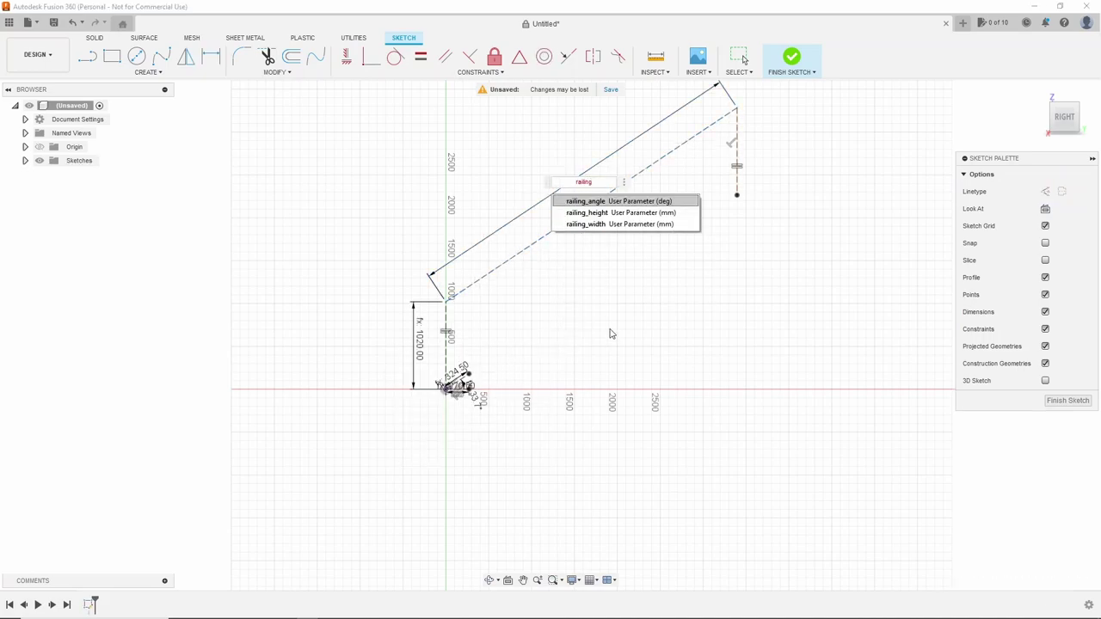
{"action": "key", "text": "Down"}
{"action": "key", "text": "Return"}
{"action": "key", "text": "Return"}
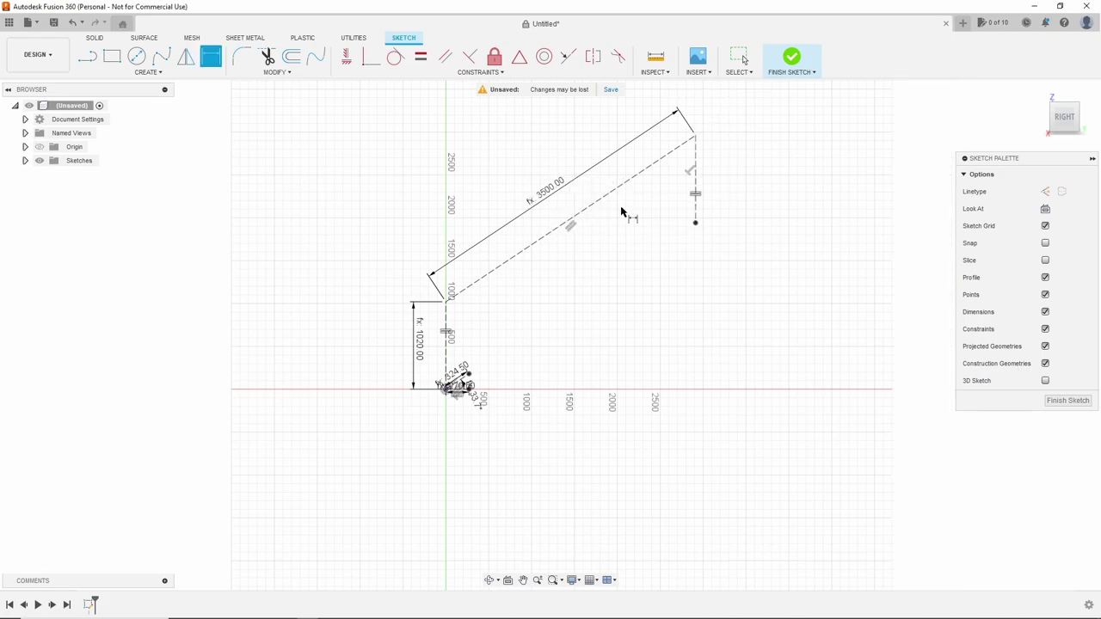
Step: Draw a line straight down from the origin and make it construction geometry
{"action": "scroll", "coordinate": [559, 310], "scroll_direction": "up", "scroll_amount": 2}
{"action": "scroll", "coordinate": [482, 362], "scroll_direction": "up", "scroll_amount": 3}
{"action": "key", "text": "Escape"}
{"action": "left_click", "coordinate": [87, 56]}
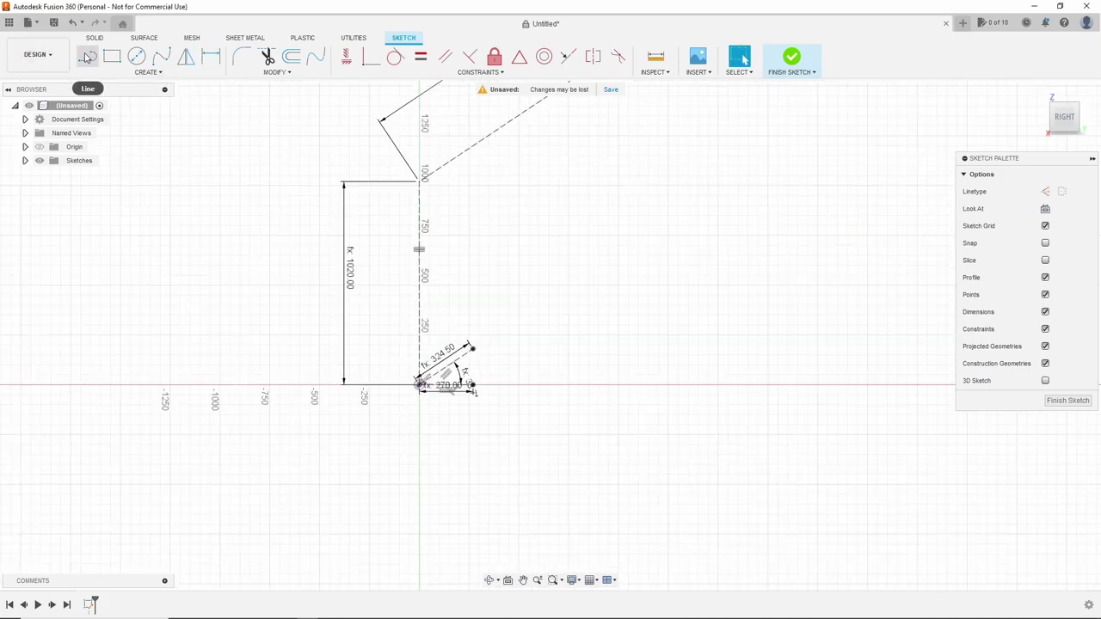
{"action": "scroll", "coordinate": [413, 368], "scroll_direction": "up", "scroll_amount": 2}
{"action": "left_click", "coordinate": [407, 370]}
{"action": "left_click", "coordinate": [406, 453]}
{"action": "key", "text": "Escape"}
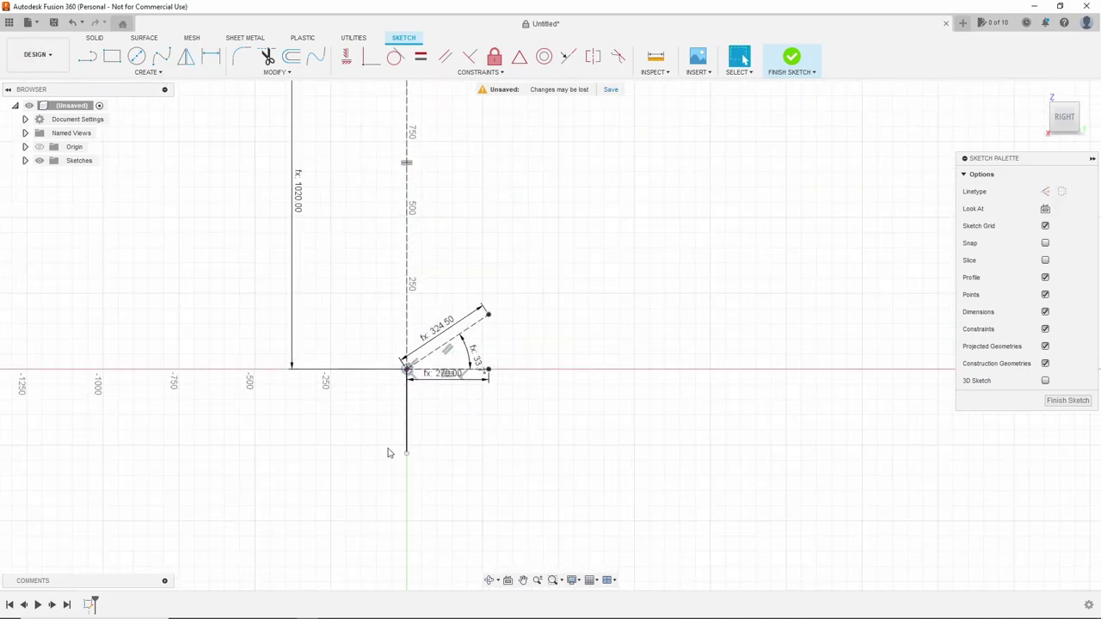
{"action": "left_click", "coordinate": [1045, 191]}
Step: Dimension the construction line to stands_sink (200 mm) and finish the sketch
{"action": "key", "text": "r"}
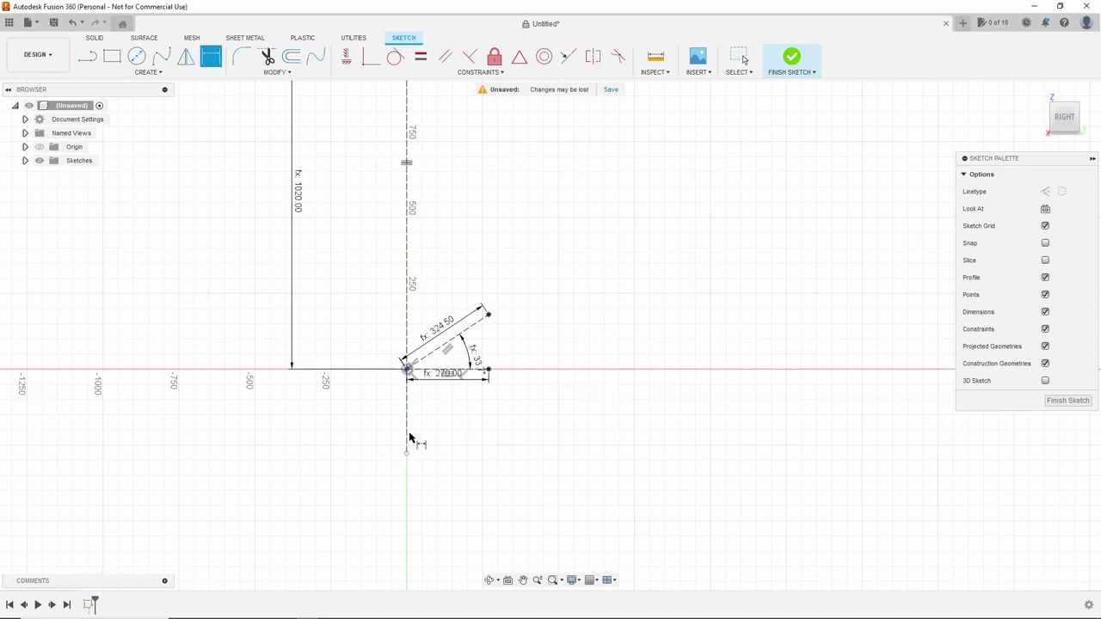
{"action": "left_click", "coordinate": [406, 453]}
{"action": "key", "text": "Tab"}
{"action": "type", "text": "stands_"}
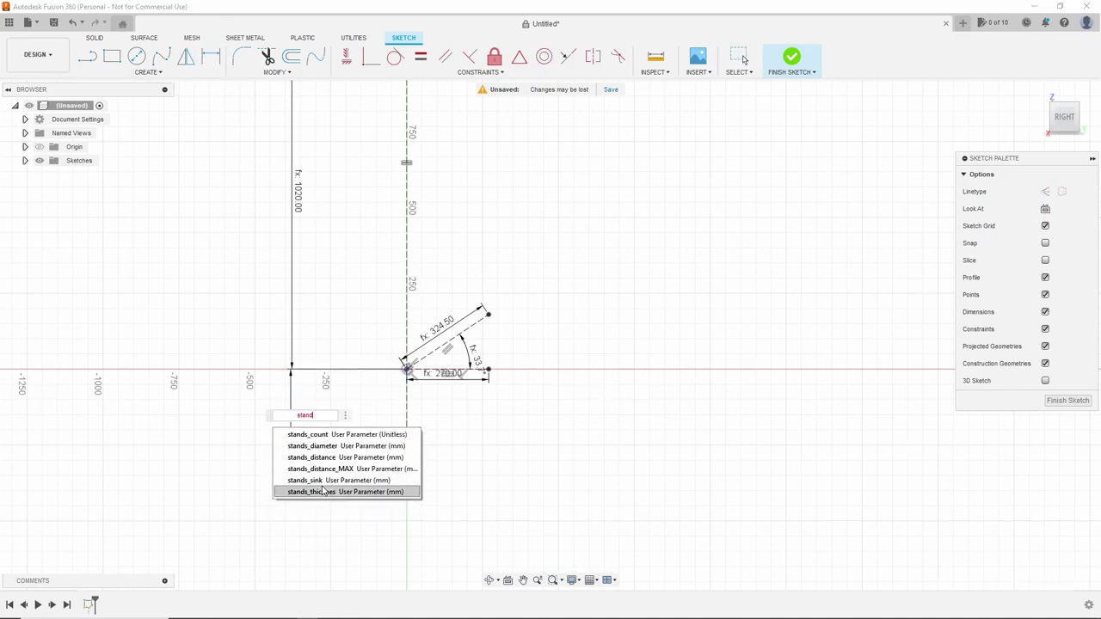
{"action": "left_click", "coordinate": [327, 492]}
{"action": "key", "text": "Return"}
{"action": "scroll", "coordinate": [563, 393], "scroll_direction": "down", "scroll_amount": 5}
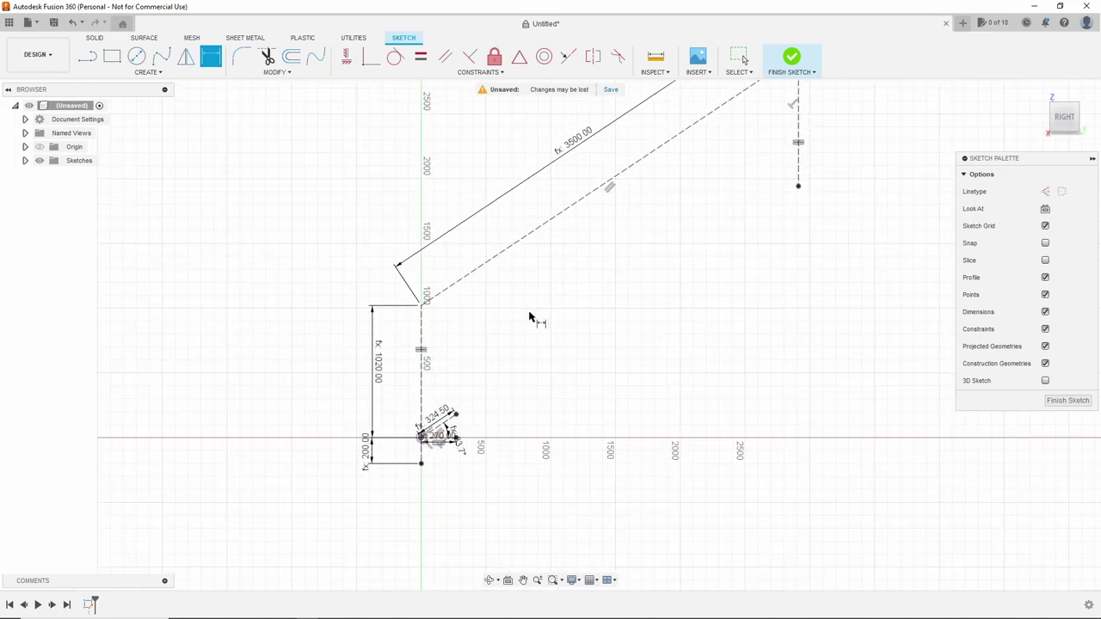
{"action": "left_click", "coordinate": [1067, 400]}
Step: Start a new sketch on the side plane and draw the sloped handrail line from the post top
{"action": "scroll", "coordinate": [515, 347], "scroll_direction": "up", "scroll_amount": 2}
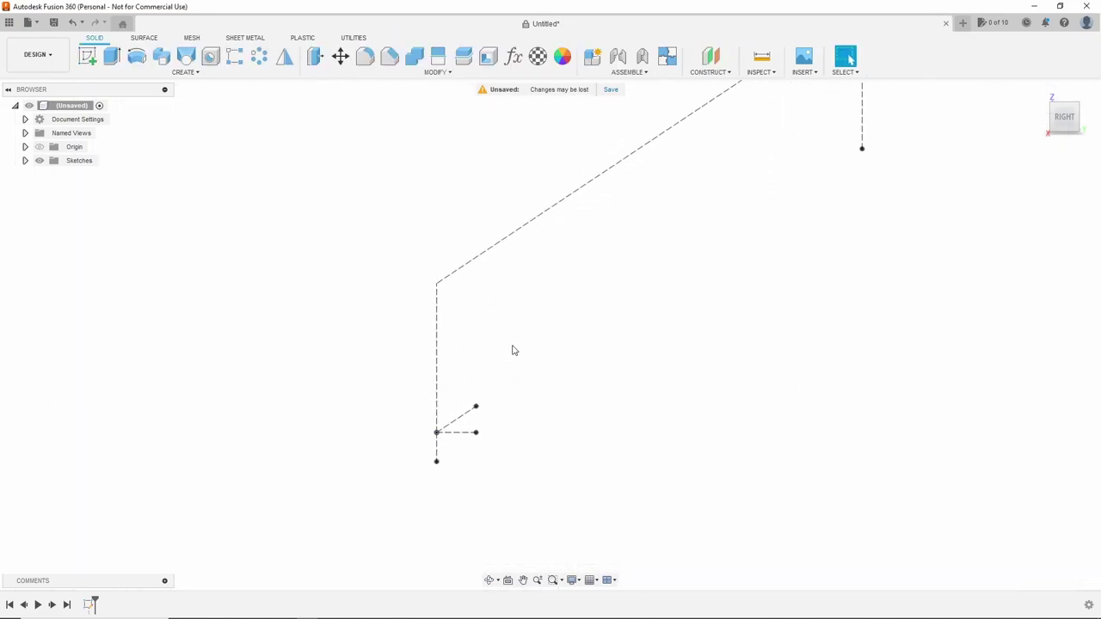
{"action": "left_click", "coordinate": [87, 56]}
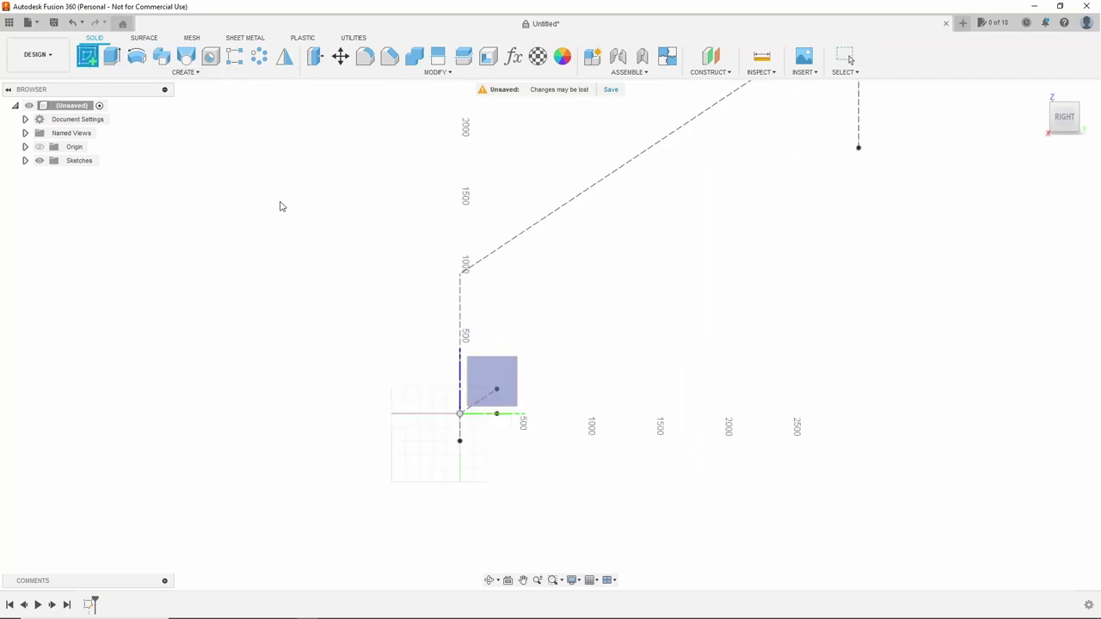
{"action": "left_click", "coordinate": [503, 386]}
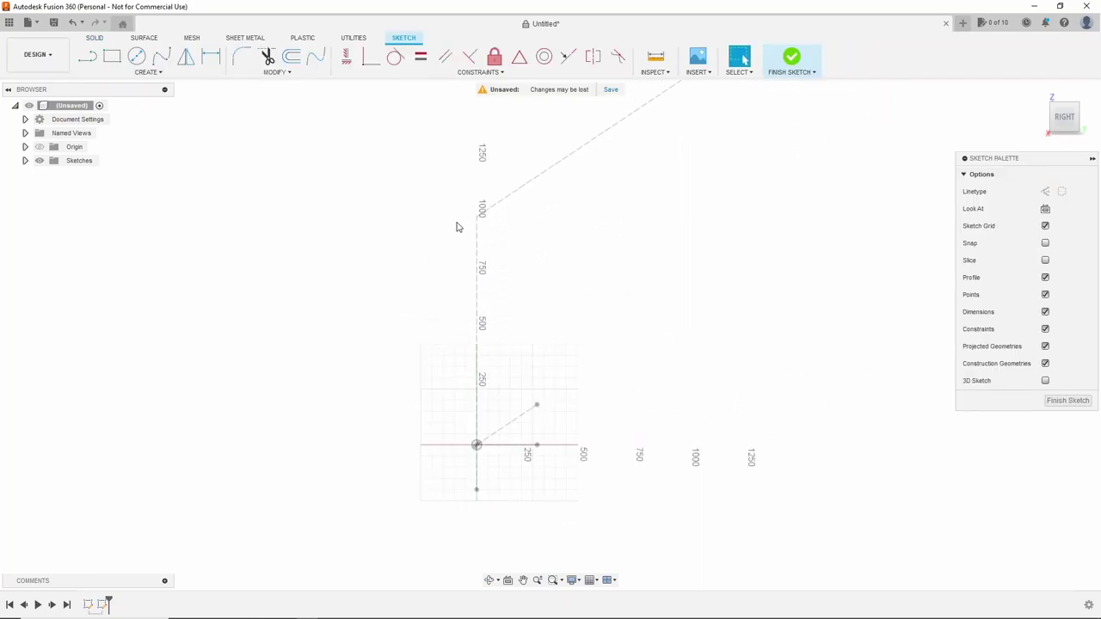
{"action": "key", "text": "l"}
{"action": "left_click", "coordinate": [374, 249]}
{"action": "scroll", "coordinate": [602, 258], "scroll_direction": "down", "scroll_amount": 3}
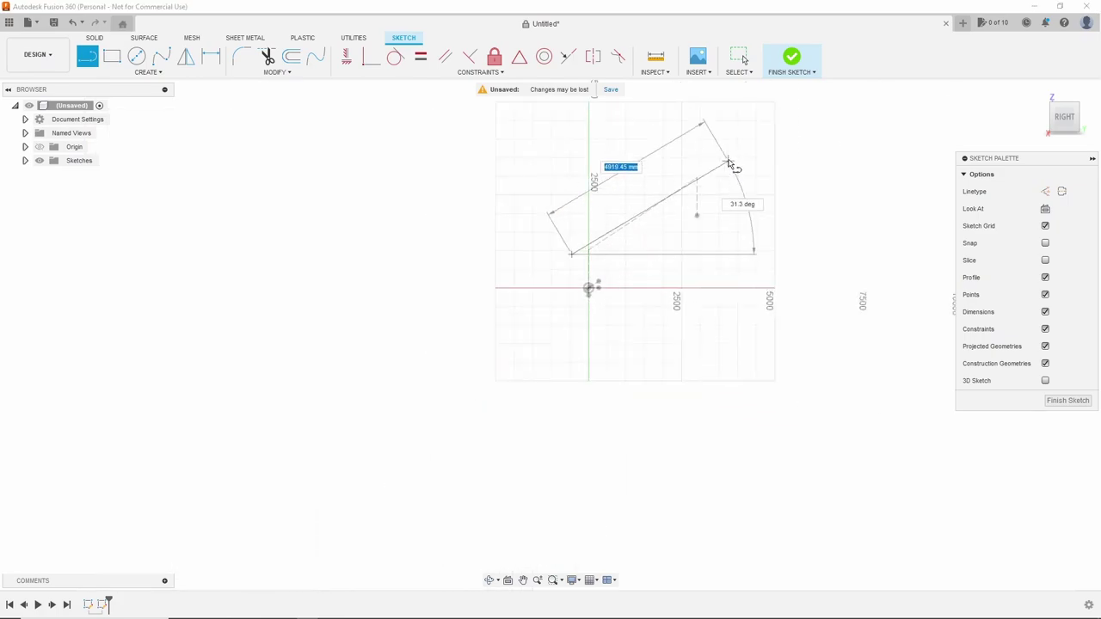
{"action": "left_click", "coordinate": [695, 169]}
Step: Add a short segment at the lower end and constrain both short end segments equal
{"action": "scroll", "coordinate": [701, 185], "scroll_direction": "up", "scroll_amount": 5}
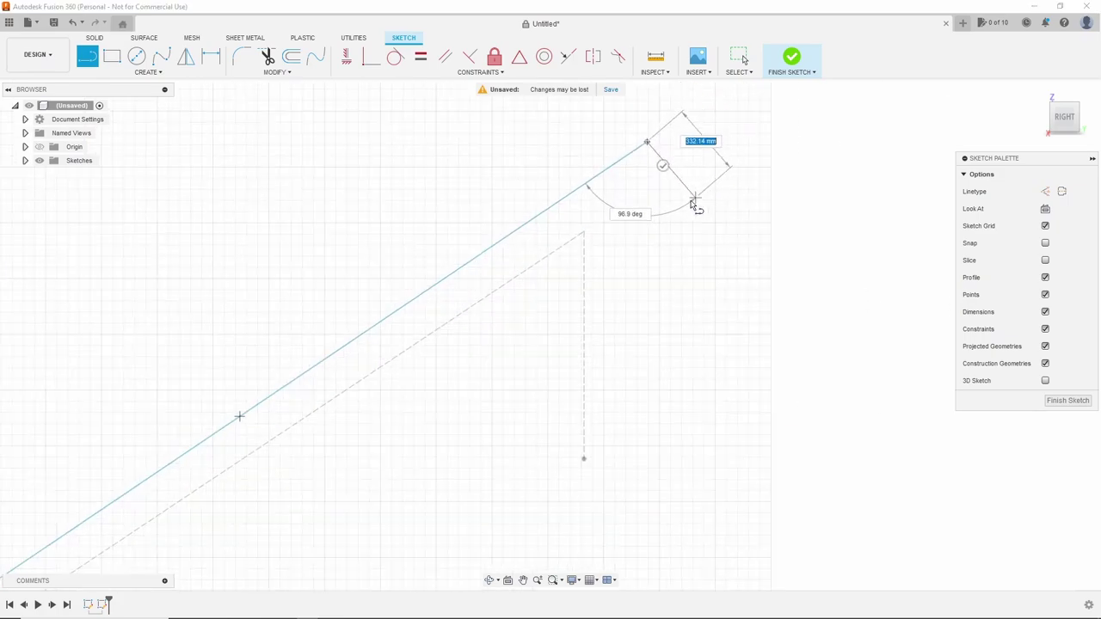
{"action": "scroll", "coordinate": [662, 215], "scroll_direction": "down", "scroll_amount": 5}
{"action": "scroll", "coordinate": [396, 322], "scroll_direction": "up", "scroll_amount": 5}
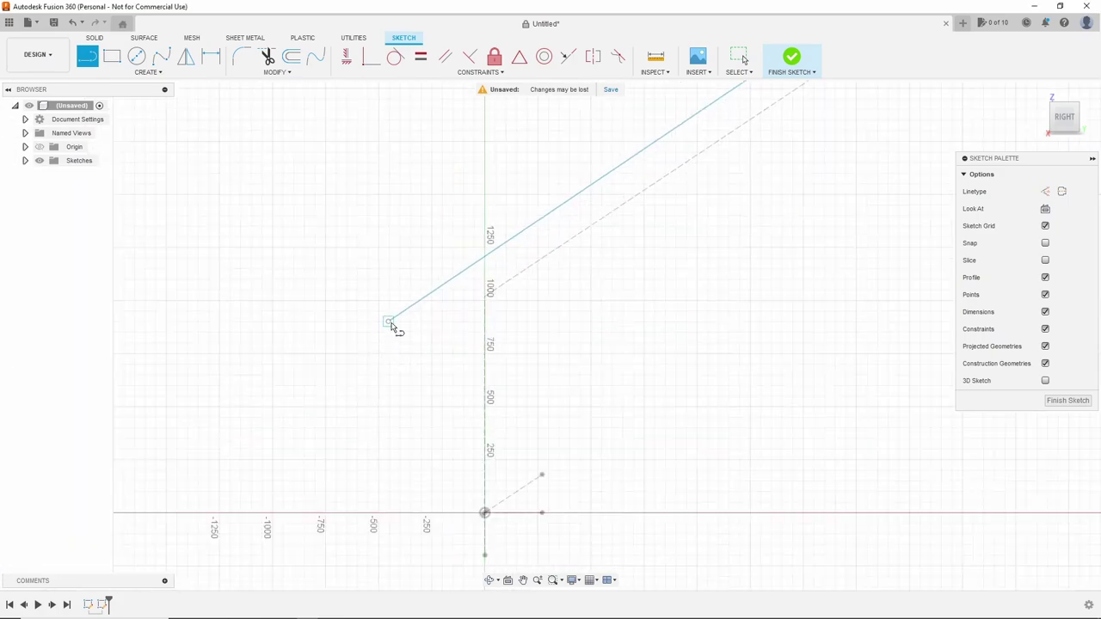
{"action": "left_click", "coordinate": [391, 322]}
{"action": "key", "text": "Escape"}
{"action": "left_click", "coordinate": [396, 327]}
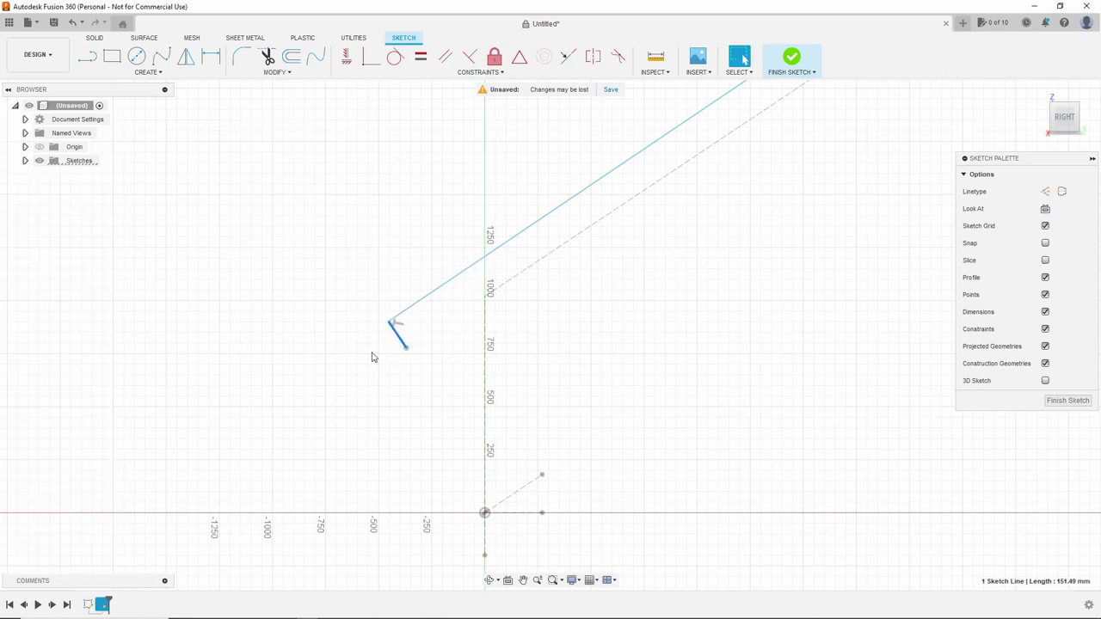
{"action": "scroll", "coordinate": [373, 356], "scroll_direction": "down", "scroll_amount": 3}
{"action": "left_click", "coordinate": [756, 105], "text": "shift"}
{"action": "left_click", "coordinate": [421, 57]}
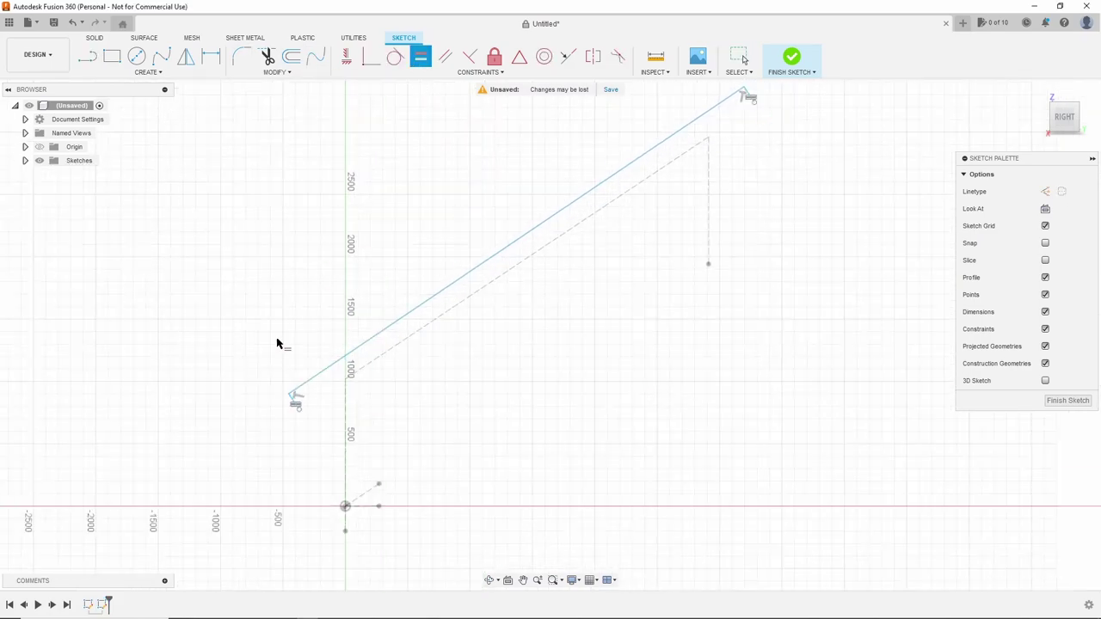
{"action": "scroll", "coordinate": [263, 371], "scroll_direction": "up", "scroll_amount": 3}
Step: Continue the outline from the lower end's short segment up to the next corner
{"action": "key", "text": "l"}
{"action": "left_click", "coordinate": [366, 465]}
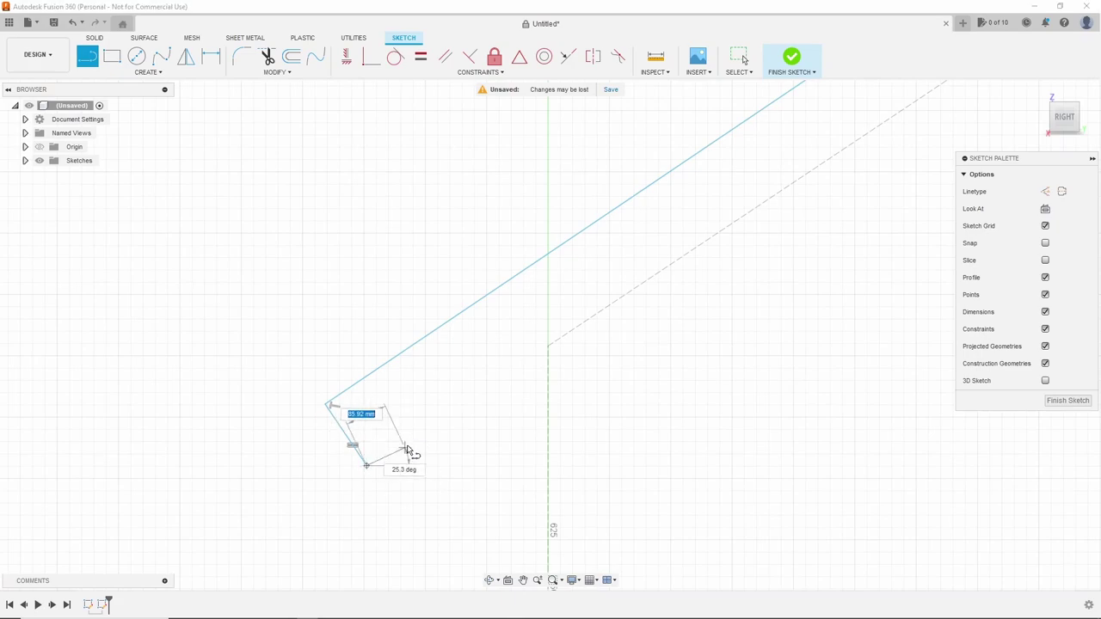
{"action": "left_click", "coordinate": [399, 443]}
{"action": "scroll", "coordinate": [897, 246], "scroll_direction": "up", "scroll_amount": 3}
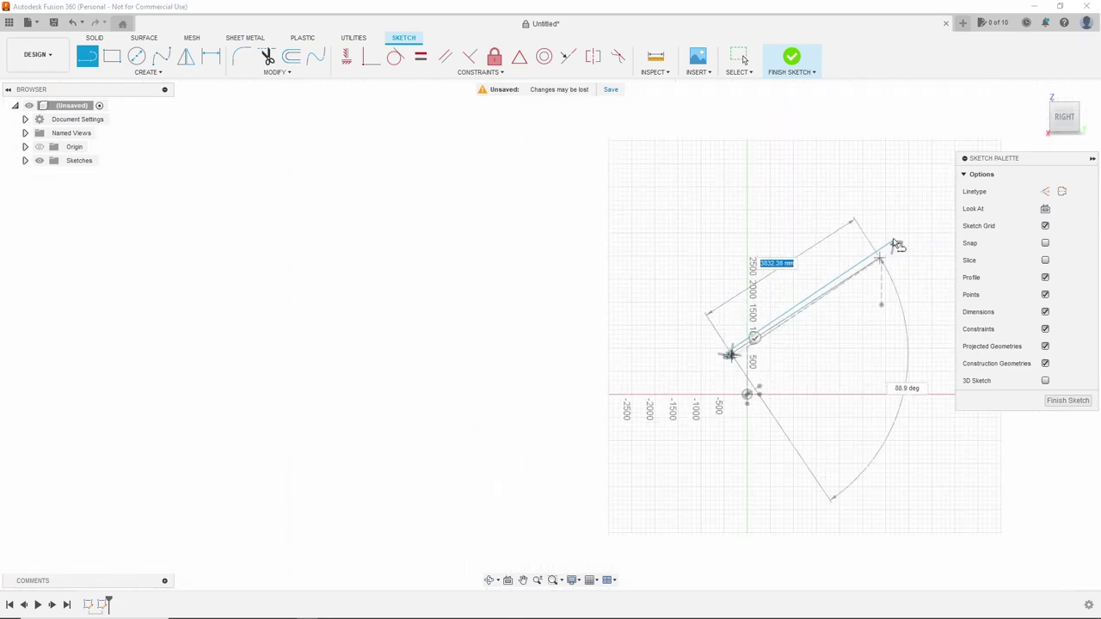
{"action": "scroll", "coordinate": [878, 238], "scroll_direction": "up", "scroll_amount": 3}
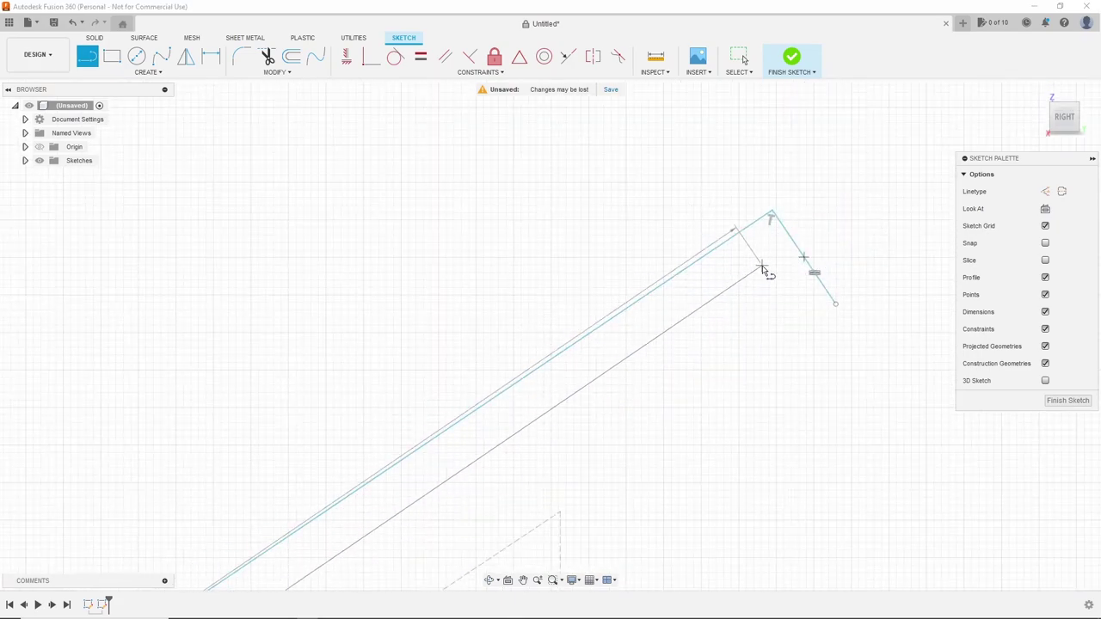
{"action": "scroll", "coordinate": [765, 273], "scroll_direction": "up", "scroll_amount": 1}
{"action": "scroll", "coordinate": [768, 273], "scroll_direction": "up", "scroll_amount": 1}
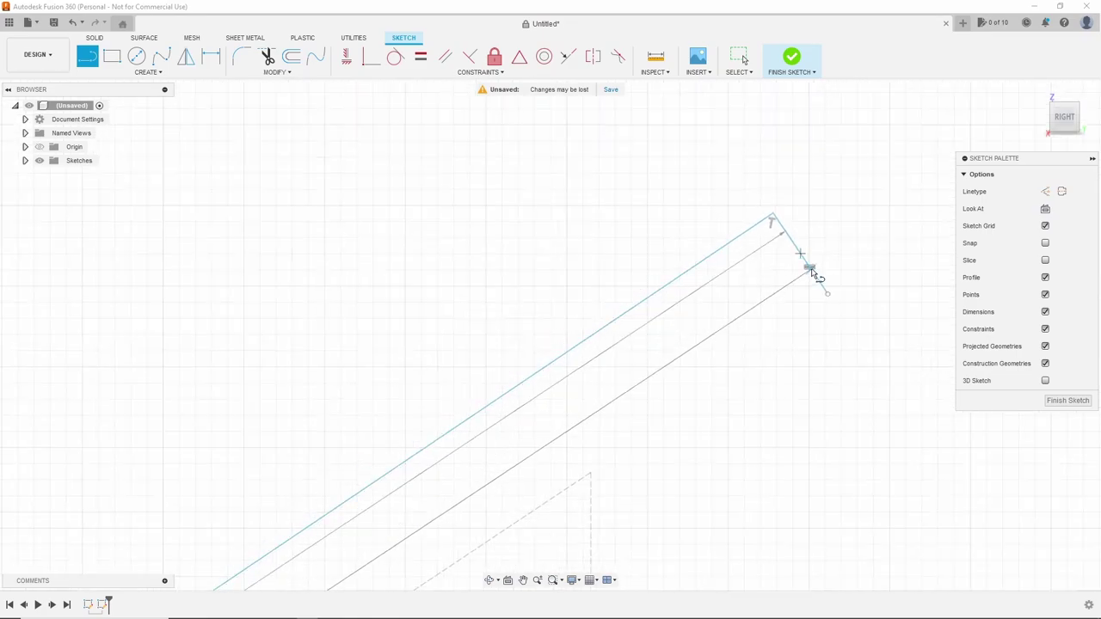
{"action": "scroll", "coordinate": [771, 273], "scroll_direction": "up", "scroll_amount": 1}
{"action": "scroll", "coordinate": [757, 293], "scroll_direction": "down", "scroll_amount": 1}
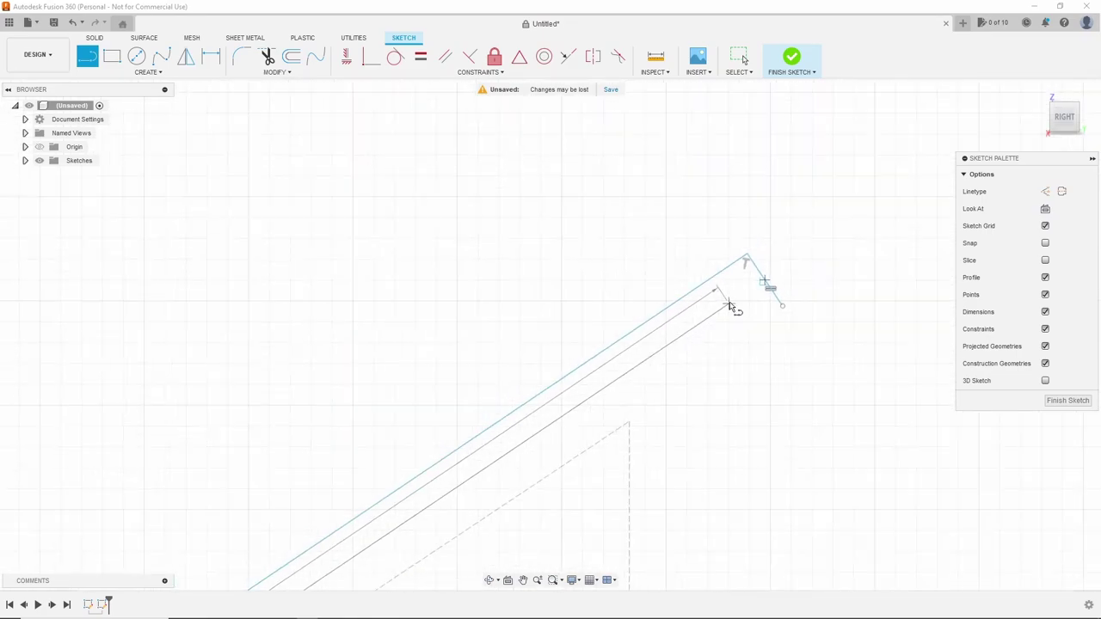
{"action": "scroll", "coordinate": [733, 310], "scroll_direction": "down", "scroll_amount": 1}
{"action": "scroll", "coordinate": [731, 309], "scroll_direction": "down", "scroll_amount": 1}
{"action": "left_click", "coordinate": [730, 308]}
Step: Add the hook's final segment to close the handrail outline at its start
{"action": "scroll", "coordinate": [757, 318], "scroll_direction": "up", "scroll_amount": 3}
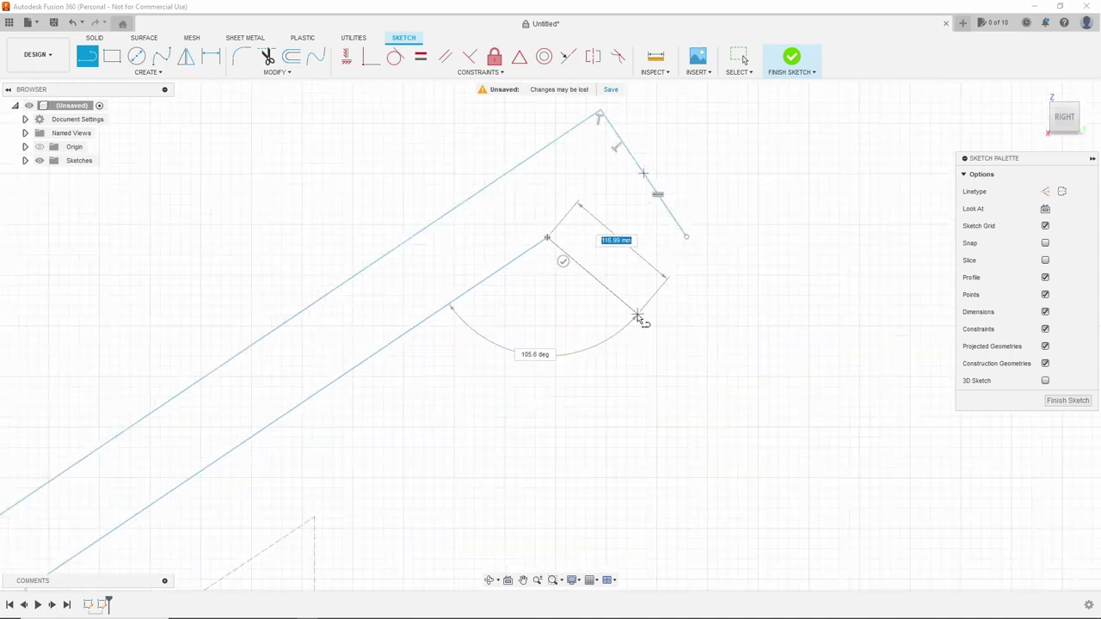
{"action": "left_click", "coordinate": [590, 301]}
{"action": "left_click", "coordinate": [688, 241]}
{"action": "key", "text": "Escape"}
{"action": "left_click", "coordinate": [663, 250]}
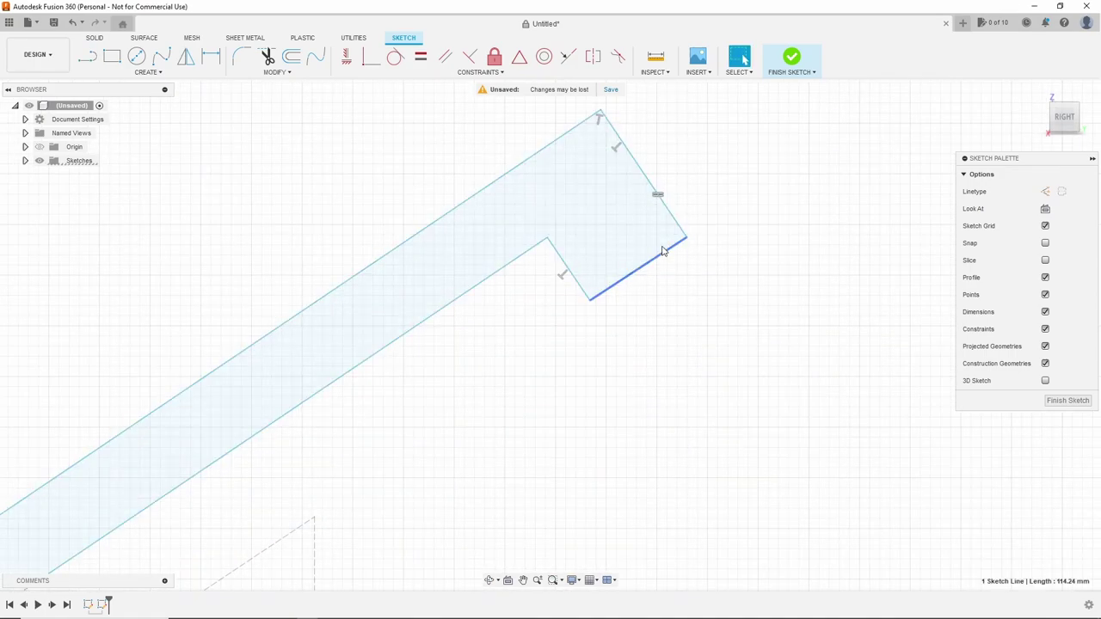
{"action": "left_click", "coordinate": [671, 215], "text": "shift"}
{"action": "left_click", "coordinate": [447, 58]}
Step: Link the distance between the two long lines to handrail_diameter (42.40 mm)
{"action": "key", "text": "d"}
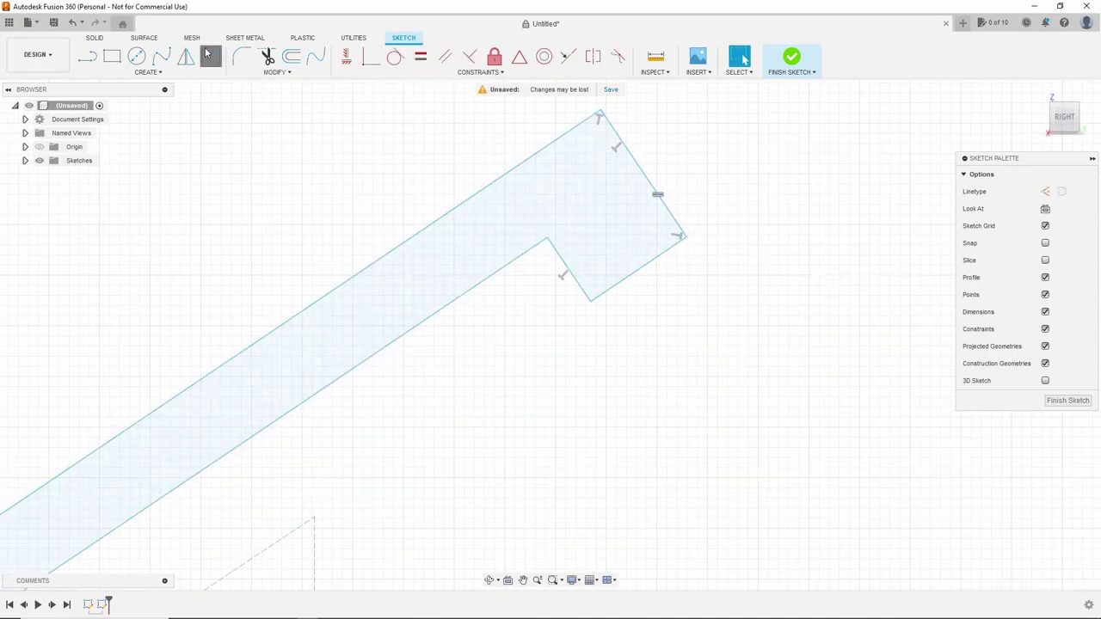
{"action": "left_click", "coordinate": [484, 273]}
{"action": "left_click", "coordinate": [503, 314]}
{"action": "left_click", "coordinate": [445, 266]}
{"action": "type", "text": "hand"}
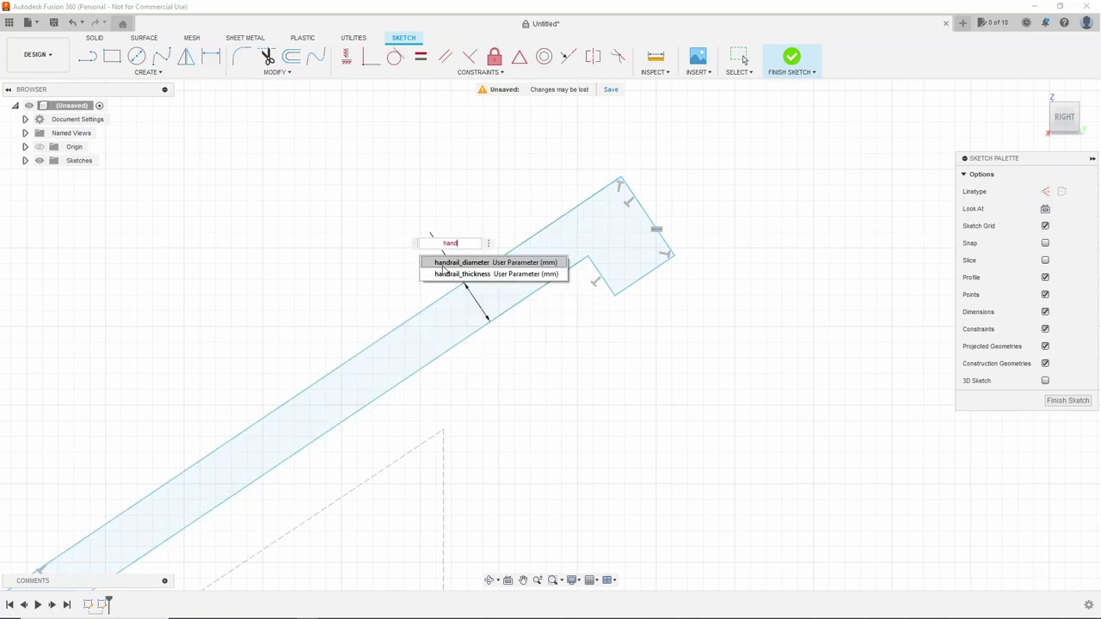
{"action": "type", "text": "rail_diameter"}
{"action": "key", "text": "Return"}
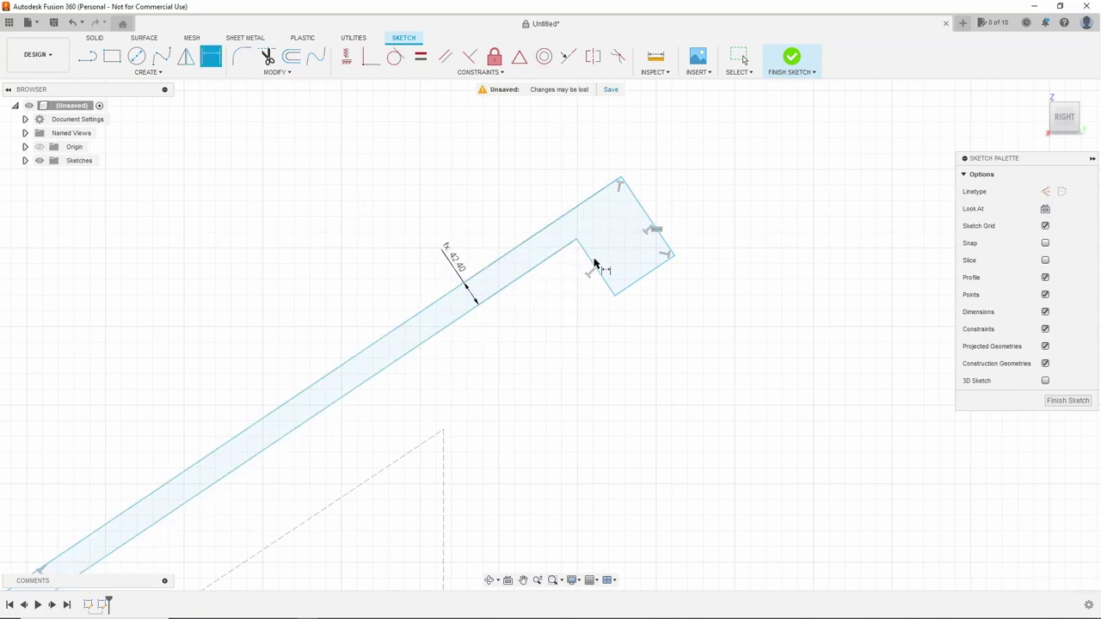
Step: Dimension the width across the right end and set the lower end drop to 75
{"action": "left_click", "coordinate": [651, 216]}
{"action": "left_click", "coordinate": [619, 267]}
{"action": "left_click", "coordinate": [646, 298]}
{"action": "type", "text": "handrail_diameter"}
{"action": "key", "text": "Return"}
{"action": "scroll", "coordinate": [778, 450], "scroll_direction": "down", "scroll_amount": 3}
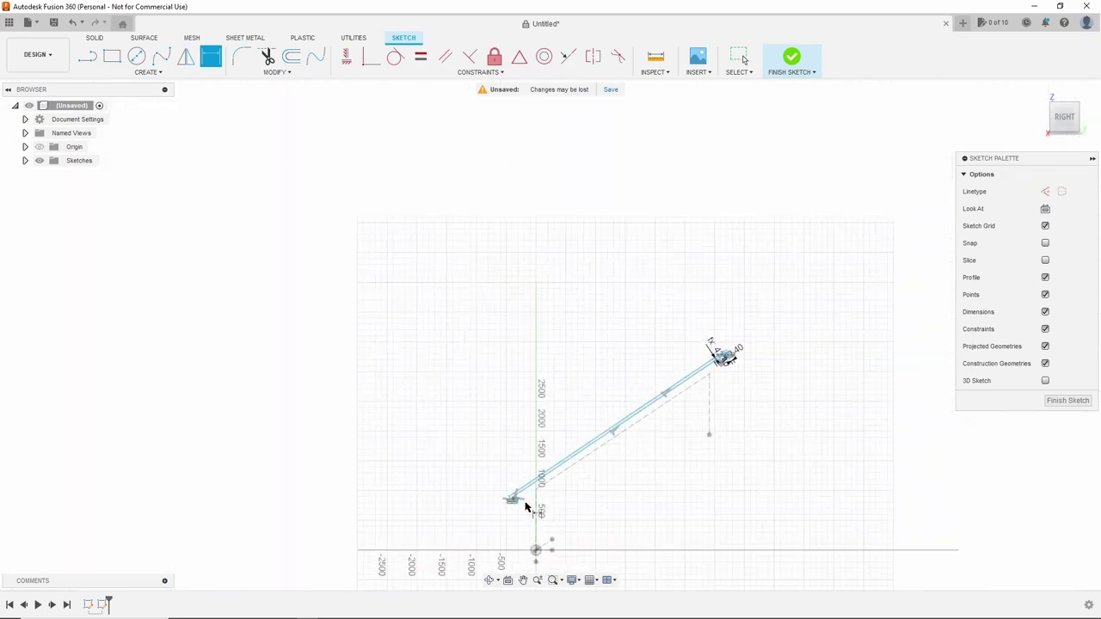
{"action": "scroll", "coordinate": [508, 498], "scroll_direction": "up", "scroll_amount": 5}
{"action": "left_click", "coordinate": [546, 462]}
{"action": "left_click", "coordinate": [418, 445]}
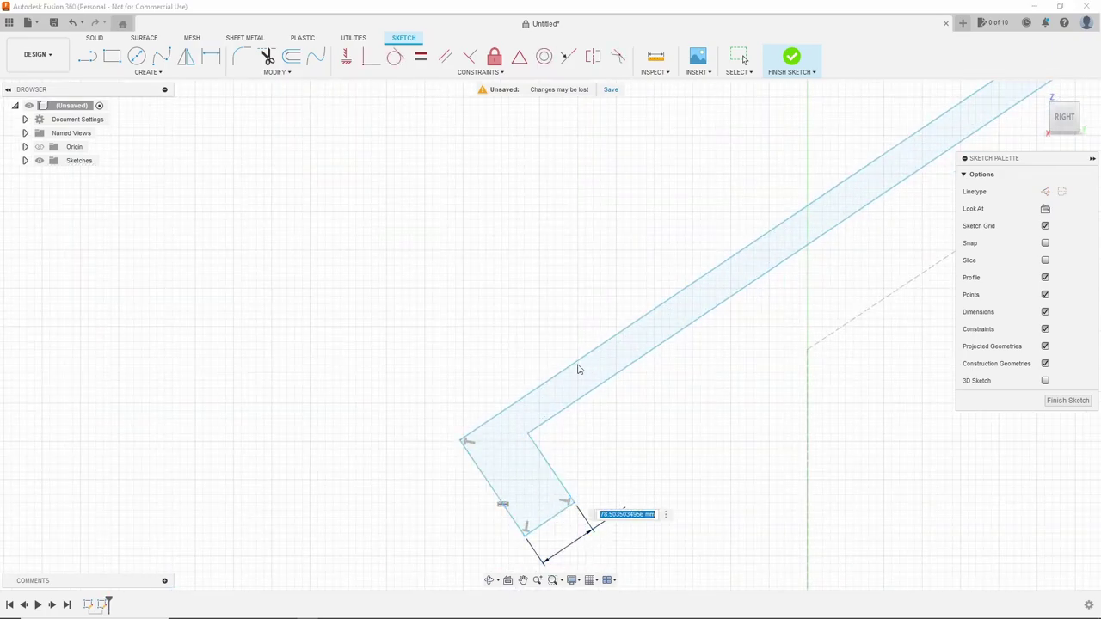
{"action": "scroll", "coordinate": [493, 382], "scroll_direction": "down", "scroll_amount": 5}
{"action": "scroll", "coordinate": [521, 442], "scroll_direction": "up", "scroll_amount": 3}
{"action": "scroll", "coordinate": [518, 408], "scroll_direction": "up", "scroll_amount": 1}
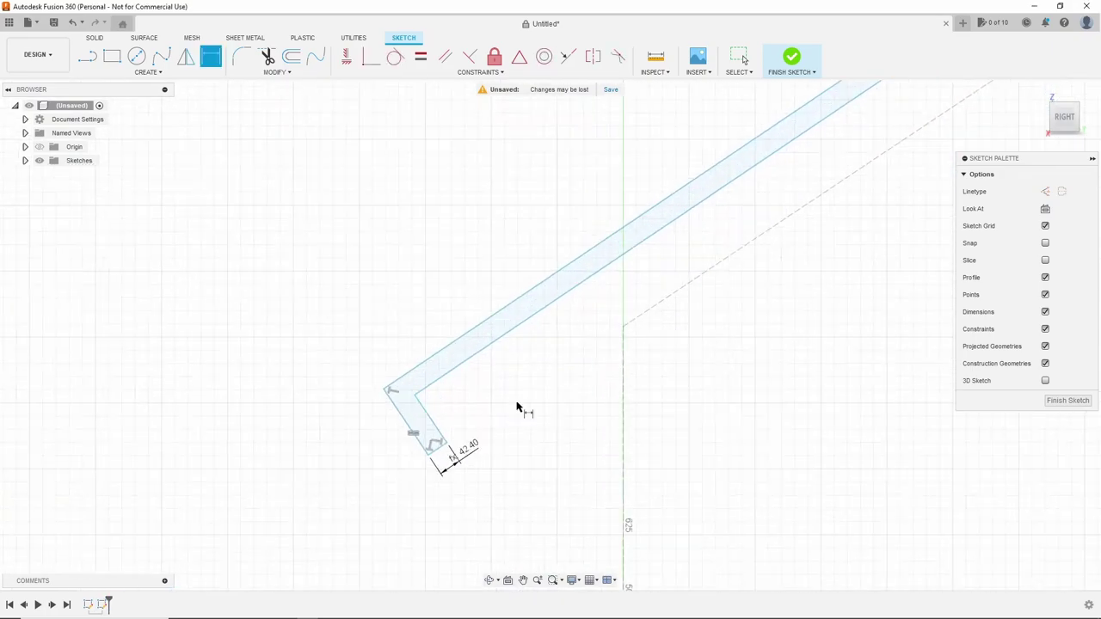
{"action": "scroll", "coordinate": [386, 434], "scroll_direction": "up", "scroll_amount": 1}
{"action": "type", "text": "75"}
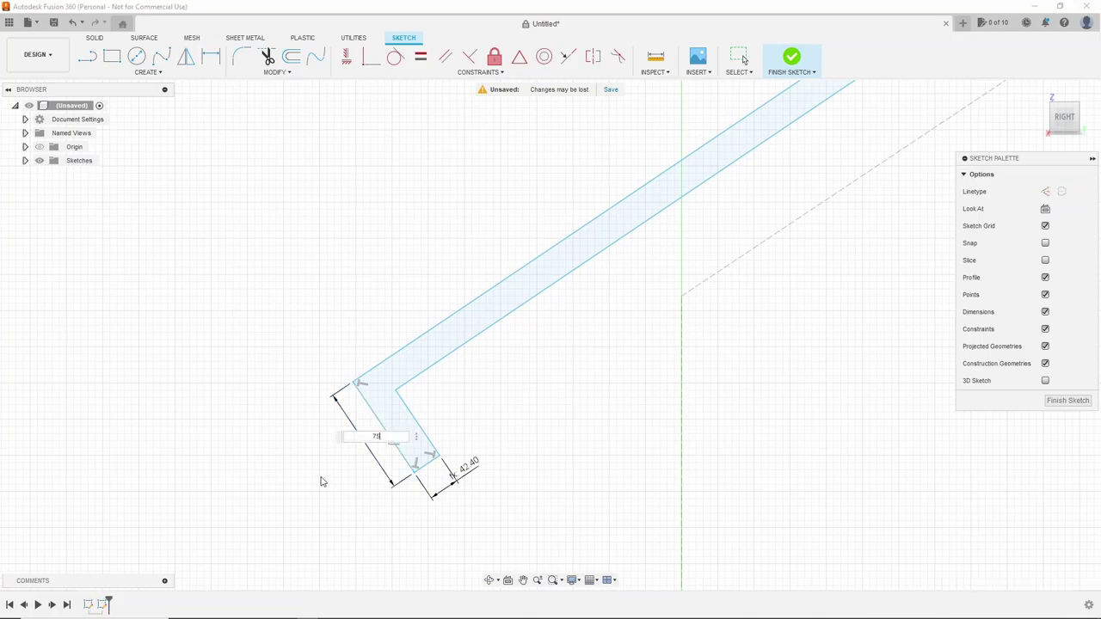
{"action": "key", "text": "Return"}
Step: Dimension the handrail's lower end 150 mm from the post line
{"action": "scroll", "coordinate": [467, 385], "scroll_direction": "down", "scroll_amount": 3}
{"action": "scroll", "coordinate": [632, 265], "scroll_direction": "up", "scroll_amount": 1}
{"action": "middle_click_drag", "start_coordinate": [632, 265], "coordinate": [739, 172]}
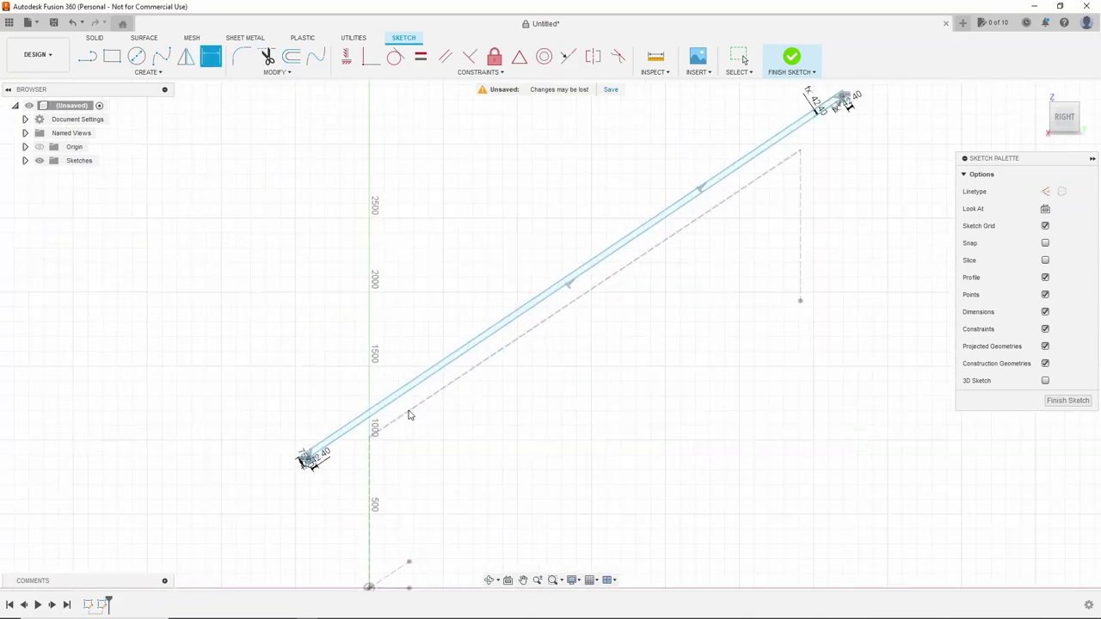
{"action": "key", "text": "Escape"}
{"action": "left_click", "coordinate": [462, 375]}
{"action": "scroll", "coordinate": [310, 469], "scroll_direction": "up", "scroll_amount": 4}
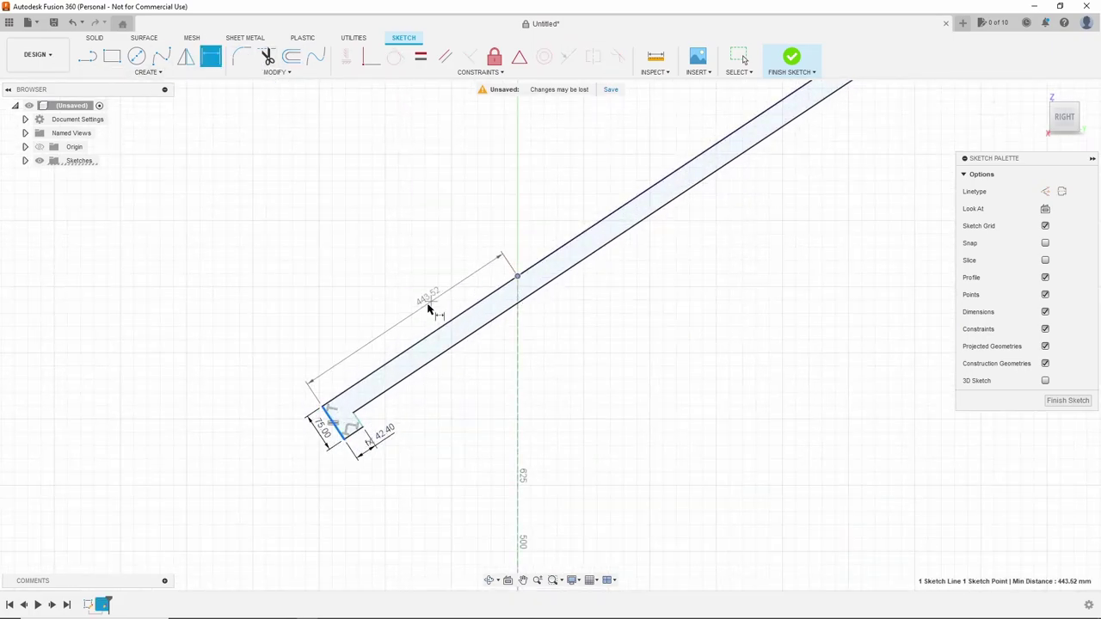
{"action": "left_click", "coordinate": [429, 308]}
{"action": "key", "text": "Return"}
Step: Set the handrail's upper end overhang to 150 mm beyond the post line
{"action": "scroll", "coordinate": [387, 344], "scroll_direction": "down", "scroll_amount": 5}
{"action": "scroll", "coordinate": [600, 234], "scroll_direction": "up", "scroll_amount": 5}
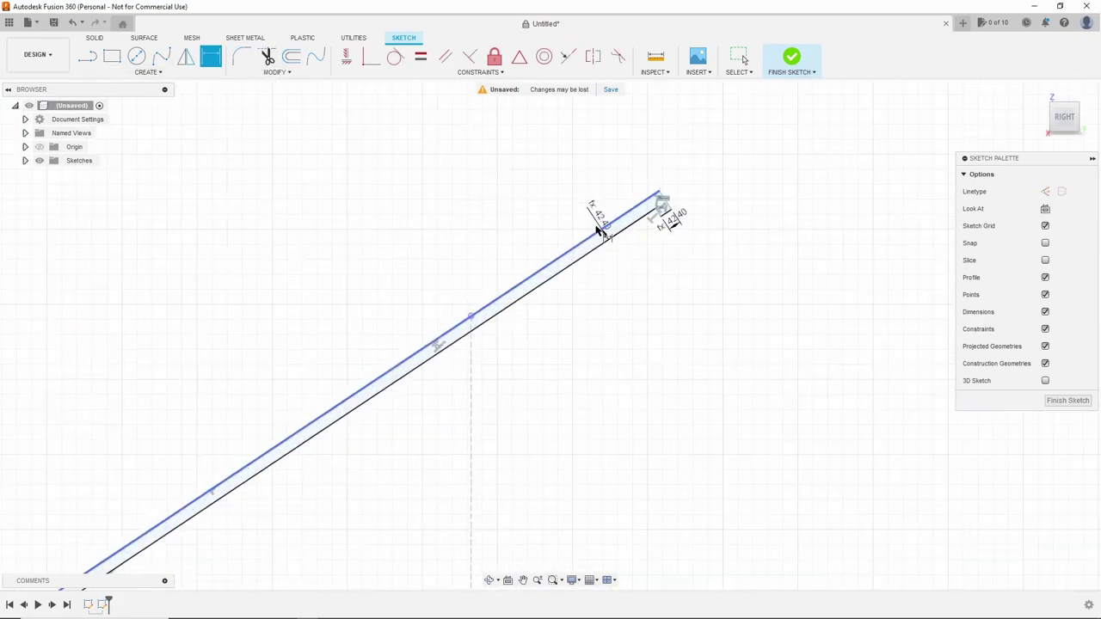
{"action": "scroll", "coordinate": [485, 319], "scroll_direction": "up", "scroll_amount": 3}
{"action": "left_click", "coordinate": [484, 328]}
{"action": "scroll", "coordinate": [516, 336], "scroll_direction": "down", "scroll_amount": 3}
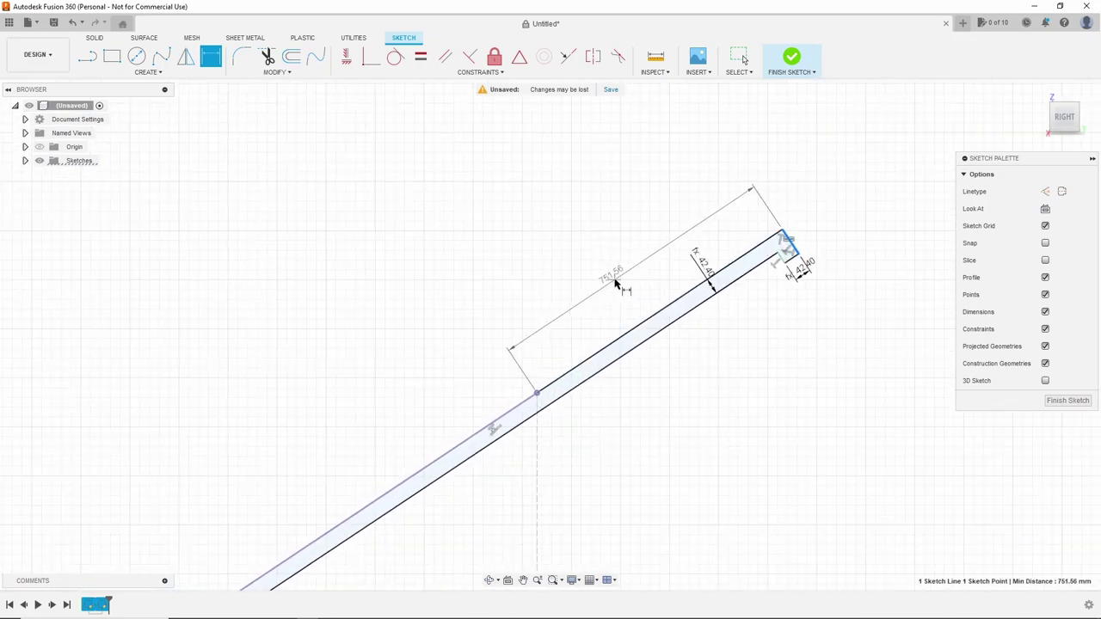
{"action": "left_click", "coordinate": [615, 284]}
{"action": "type", "text": "150"}
{"action": "key", "text": "Return"}
{"action": "scroll", "coordinate": [545, 447], "scroll_direction": "down", "scroll_amount": 5}
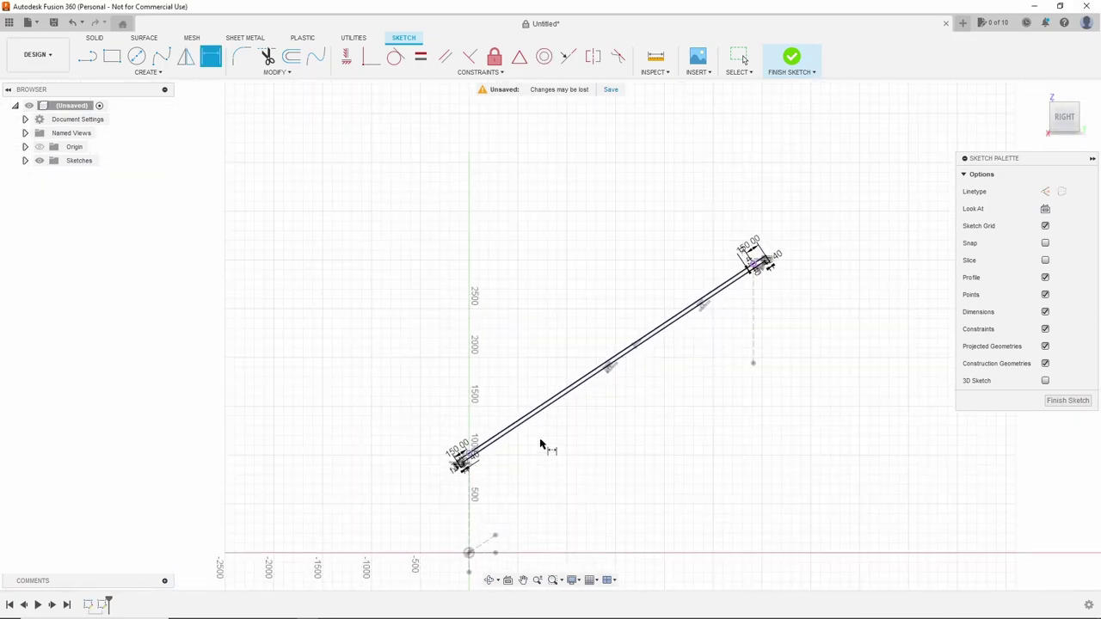
{"action": "scroll", "coordinate": [542, 444], "scroll_direction": "up", "scroll_amount": 1}
{"action": "scroll", "coordinate": [499, 516], "scroll_direction": "down", "scroll_amount": 1}
{"action": "scroll", "coordinate": [505, 376], "scroll_direction": "up", "scroll_amount": 5}
{"action": "scroll", "coordinate": [509, 336], "scroll_direction": "down", "scroll_amount": 2}
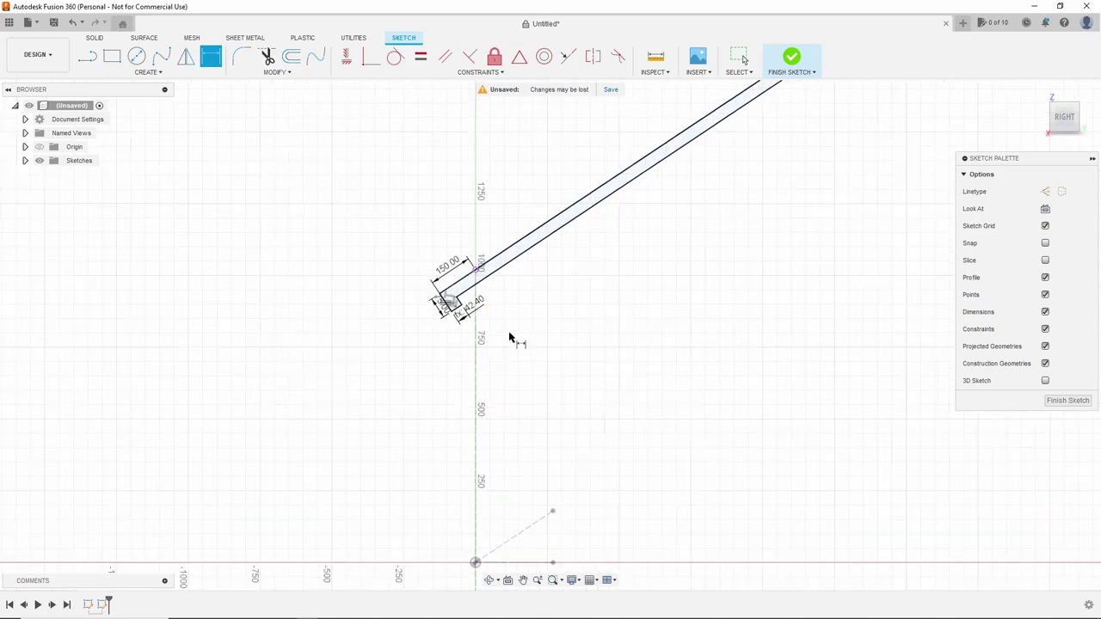
{"action": "scroll", "coordinate": [479, 528], "scroll_direction": "down", "scroll_amount": 2}
{"action": "key", "text": "Escape"}
Step: Draw the tall post rectangle upward from the sketch origin
{"action": "key", "text": "r"}
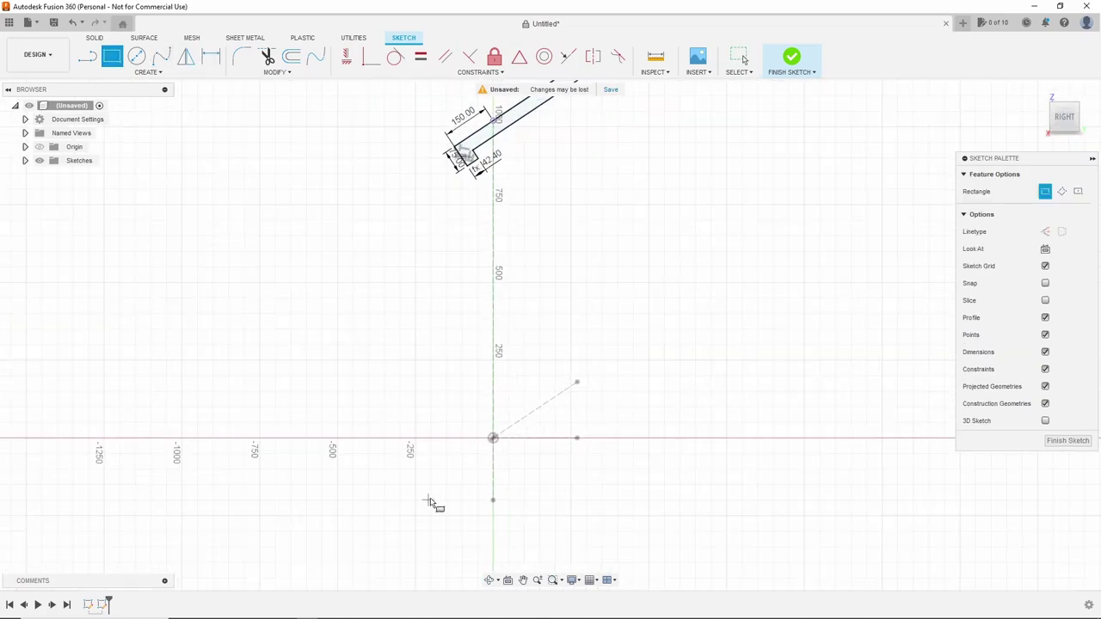
{"action": "left_click", "coordinate": [493, 439]}
{"action": "scroll", "coordinate": [490, 215], "scroll_direction": "up", "scroll_amount": 4}
{"action": "left_click", "coordinate": [464, 223]}
{"action": "scroll", "coordinate": [447, 222], "scroll_direction": "up", "scroll_amount": 2}
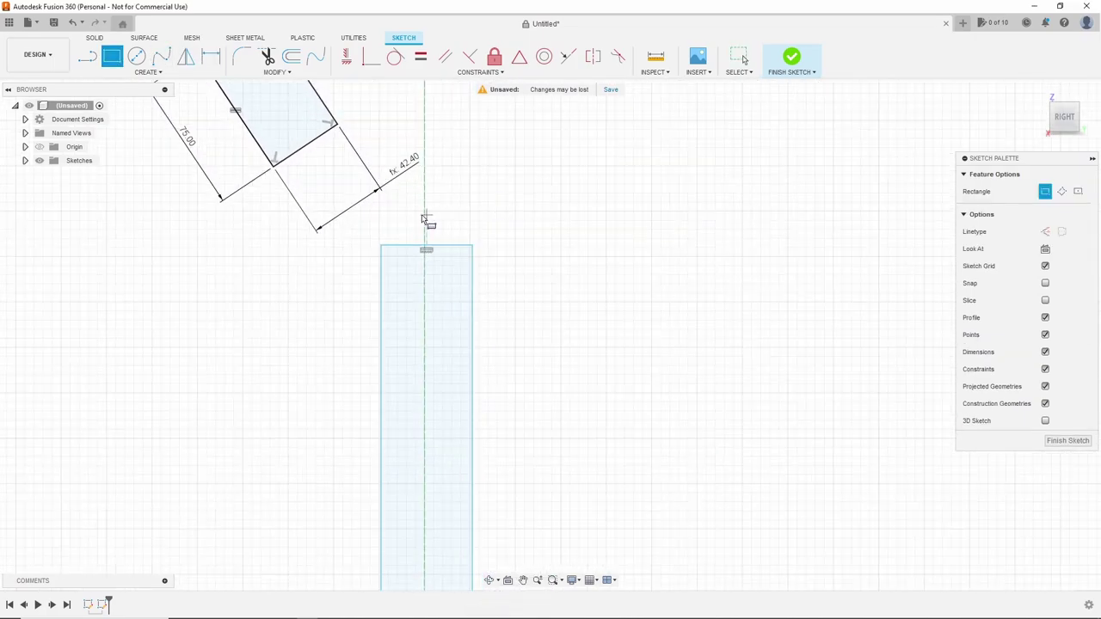
{"action": "scroll", "coordinate": [425, 216], "scroll_direction": "up", "scroll_amount": 2}
Step: Draw a line across the top of the post
{"action": "key", "text": "l"}
{"action": "left_click", "coordinate": [347, 248]}
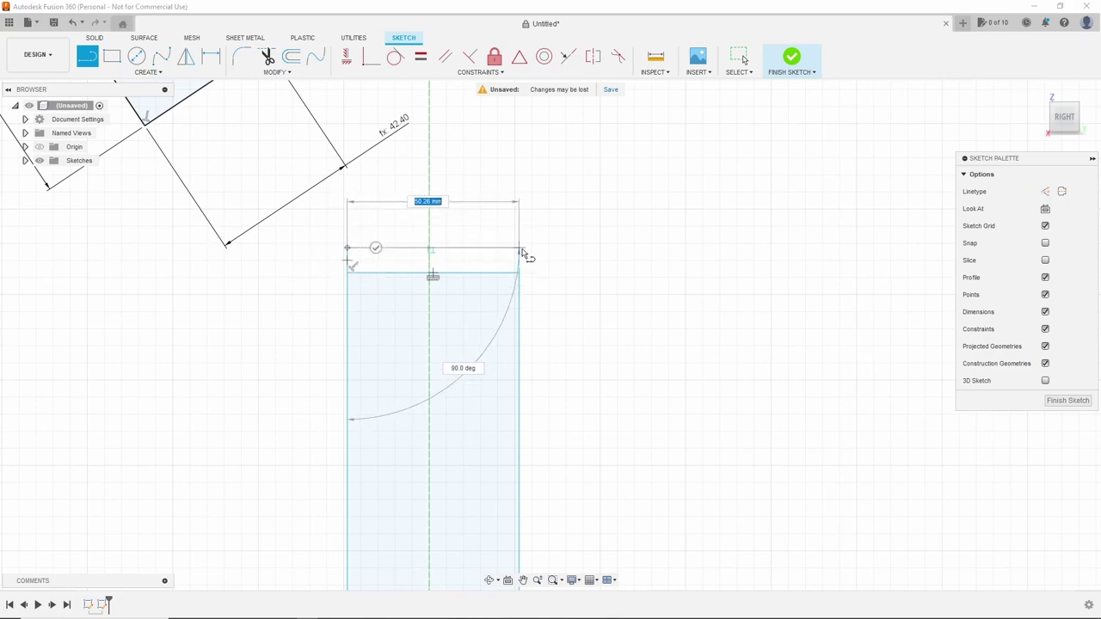
{"action": "left_click", "coordinate": [521, 249]}
{"action": "scroll", "coordinate": [550, 258], "scroll_direction": "up", "scroll_amount": 1}
{"action": "scroll", "coordinate": [610, 327], "scroll_direction": "down", "scroll_amount": 5}
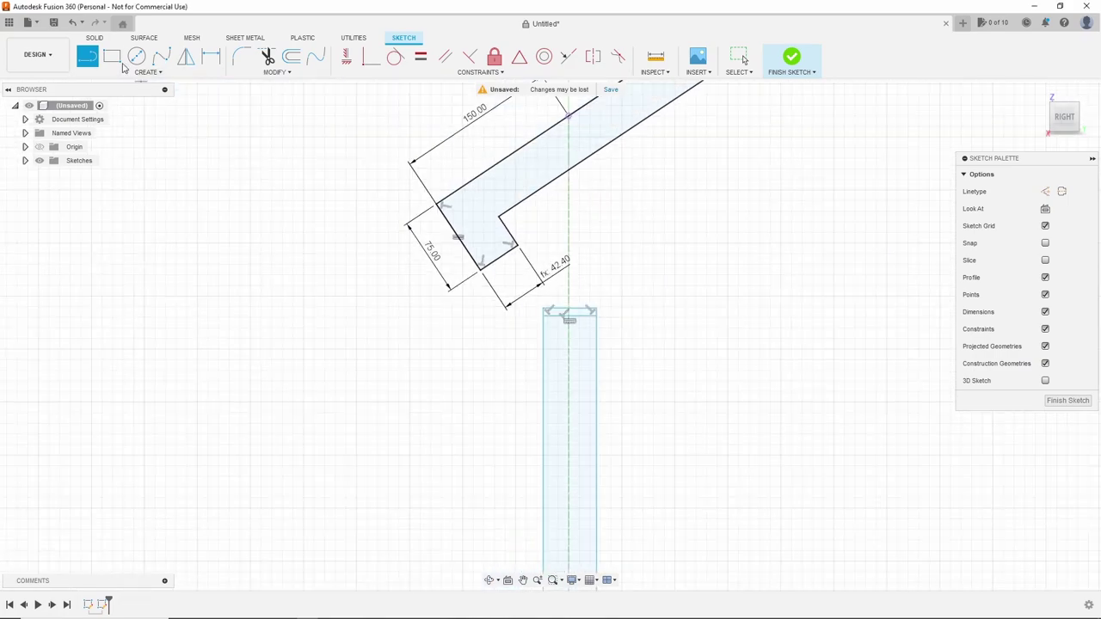
{"action": "scroll", "coordinate": [584, 287], "scroll_direction": "up", "scroll_amount": 3}
Step: Draw a line from the post's top edge up to the handrail's lower end, then finish the sketch
{"action": "key", "text": "r"}
{"action": "left_click", "coordinate": [560, 312]}
{"action": "scroll", "coordinate": [557, 288], "scroll_direction": "down", "scroll_amount": 2}
{"action": "left_click", "coordinate": [87, 58]}
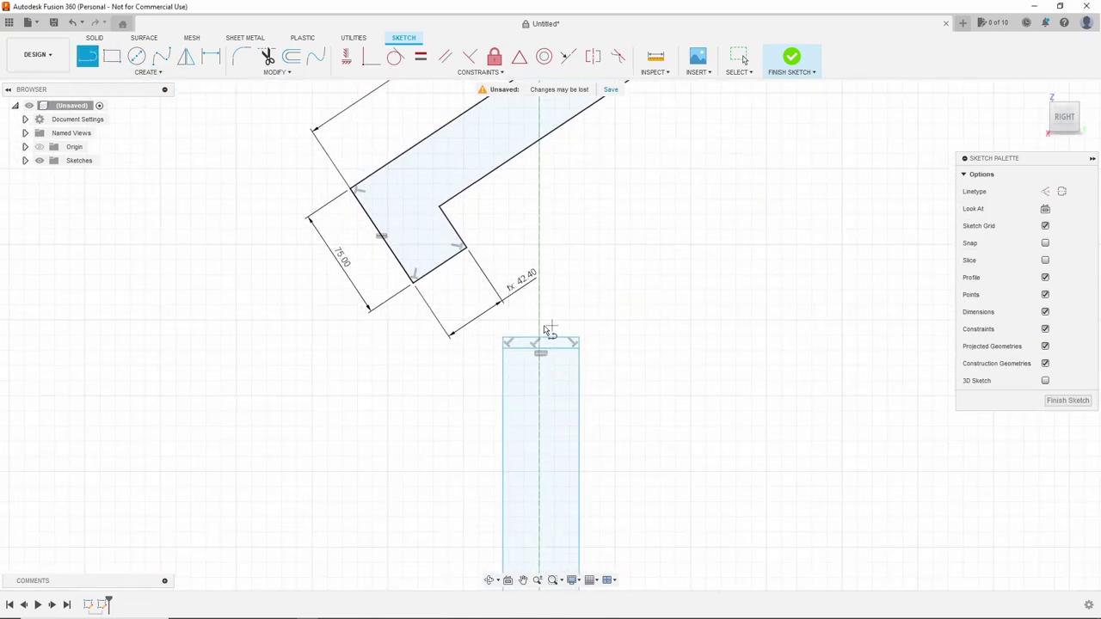
{"action": "left_click", "coordinate": [528, 342]}
{"action": "left_click", "coordinate": [553, 150]}
{"action": "scroll", "coordinate": [634, 283], "scroll_direction": "down", "scroll_amount": 3}
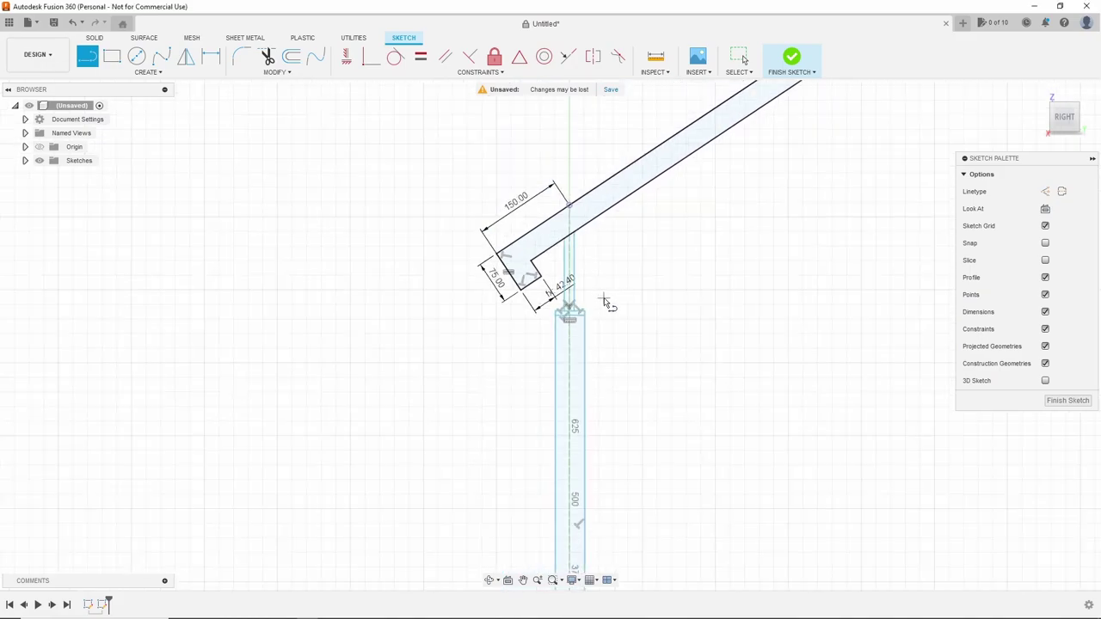
{"action": "scroll", "coordinate": [608, 302], "scroll_direction": "down", "scroll_amount": 3}
{"action": "scroll", "coordinate": [671, 301], "scroll_direction": "down", "scroll_amount": 3}
{"action": "scroll", "coordinate": [663, 344], "scroll_direction": "up", "scroll_amount": 3}
{"action": "scroll", "coordinate": [602, 404], "scroll_direction": "down", "scroll_amount": 3}
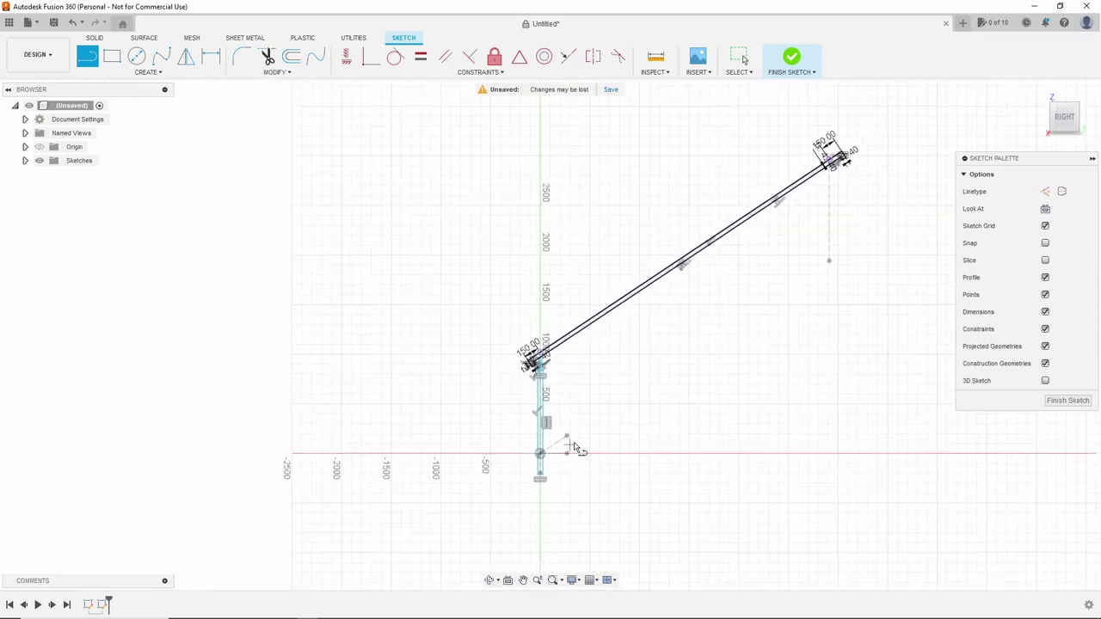
{"action": "scroll", "coordinate": [579, 396], "scroll_direction": "up", "scroll_amount": 3}
{"action": "left_click", "coordinate": [1064, 401]}
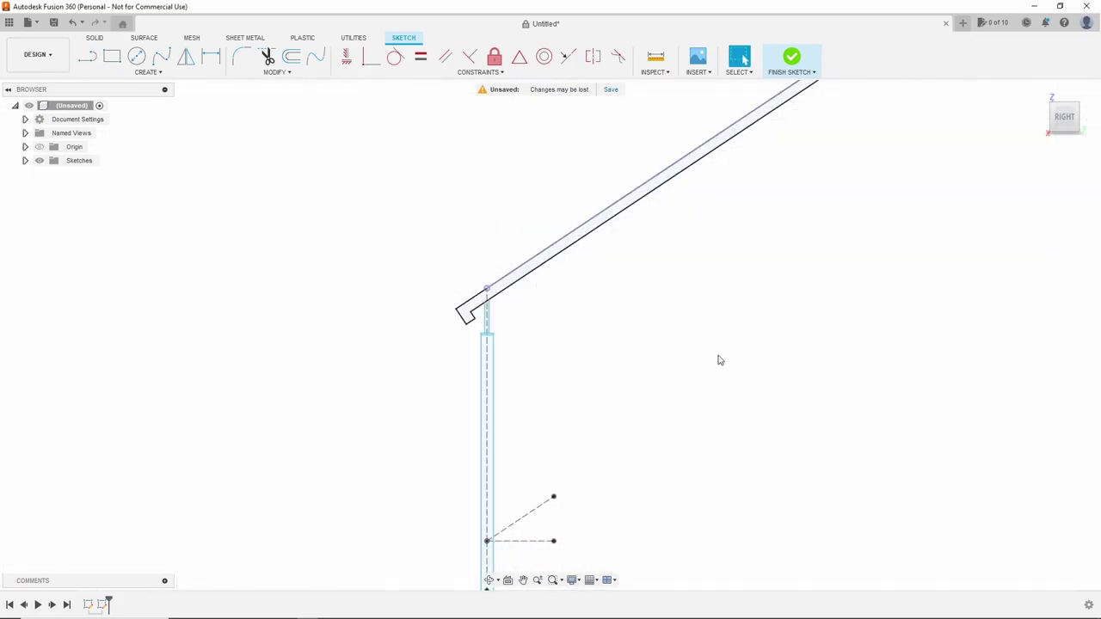
Step: Reopen the railing sketch and draw a vertical middle baluster line dropping from the slope
{"action": "right_click", "coordinate": [89, 605]}
{"action": "left_click", "coordinate": [113, 493]}
{"action": "key", "text": "l"}
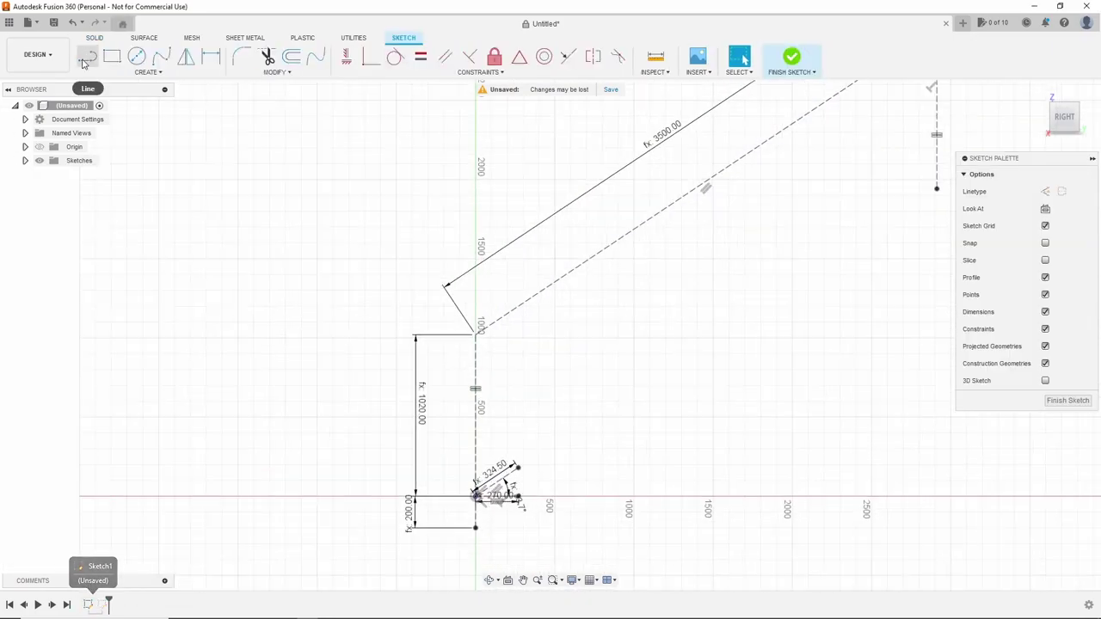
{"action": "left_click", "coordinate": [608, 249]}
{"action": "left_click", "coordinate": [608, 404]}
{"action": "key", "text": "Escape"}
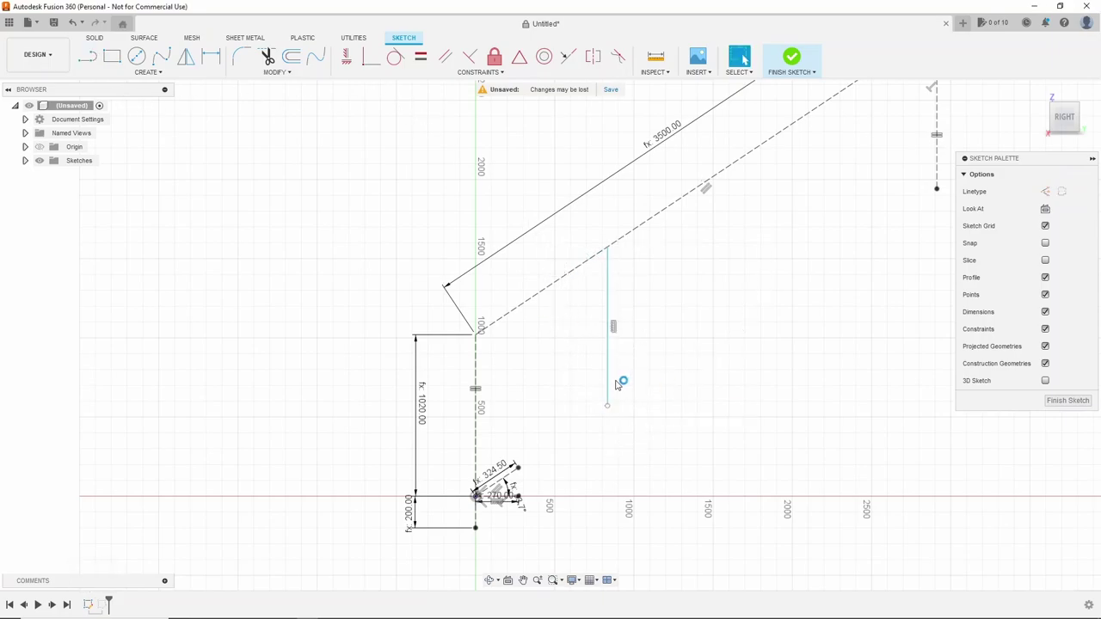
{"action": "left_click", "coordinate": [475, 336]}
{"action": "left_click", "coordinate": [607, 247]}
{"action": "key", "text": "ctrl+z"}
Step: Space the middle line 1166.67 along the handrail with stands_distance, then finish the sketch
{"action": "key", "text": "d"}
{"action": "left_click", "coordinate": [530, 272]}
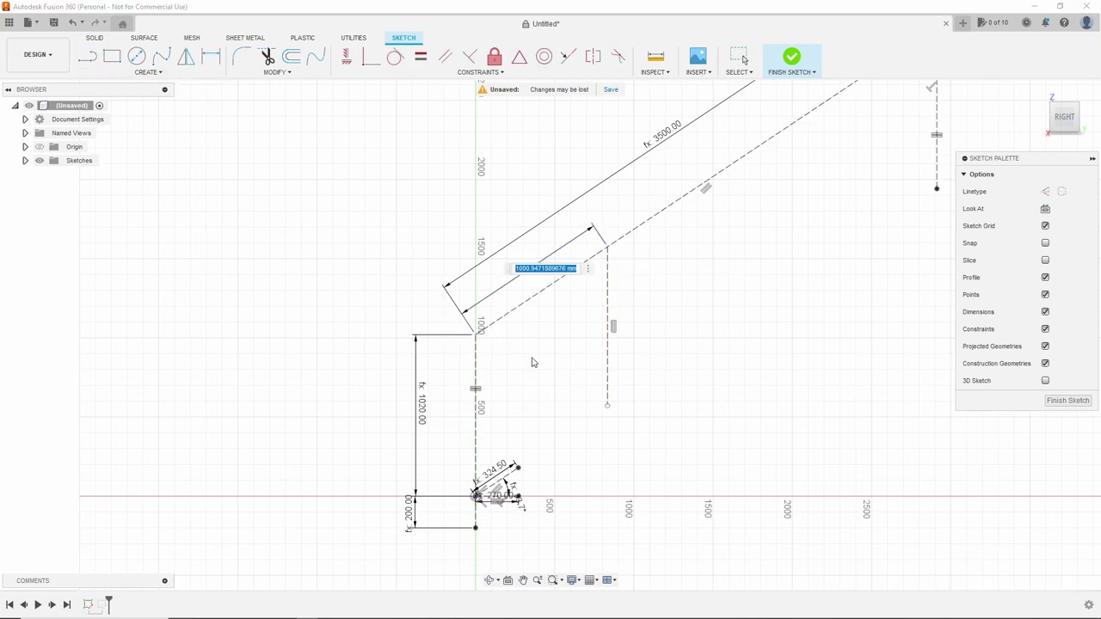
{"action": "type", "text": "l"}
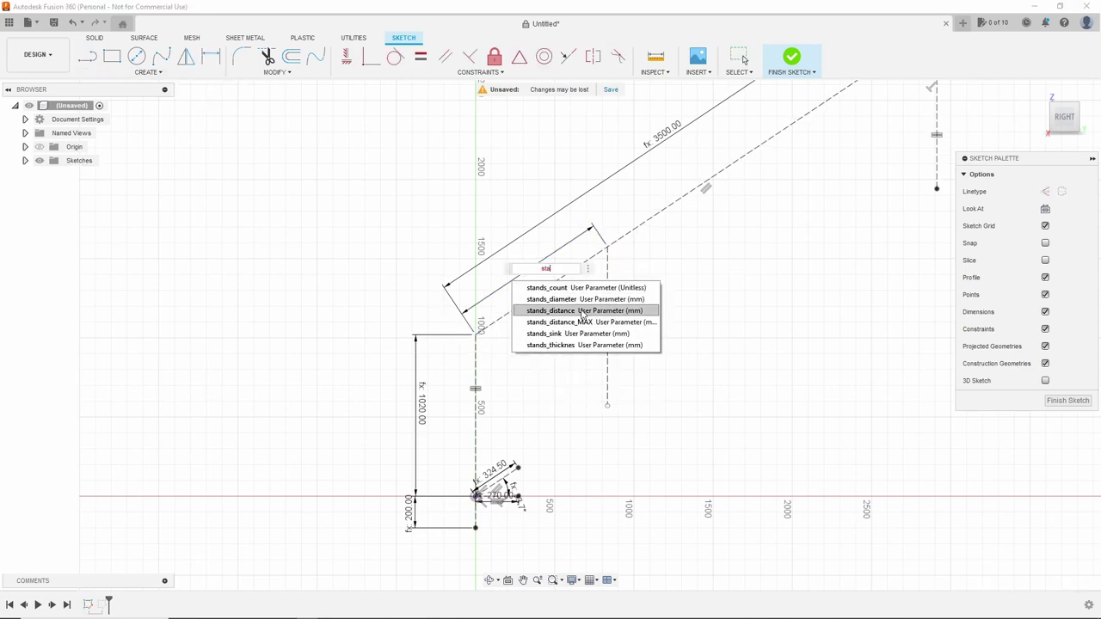
{"action": "left_click", "coordinate": [583, 312]}
{"action": "key", "text": "Return"}
{"action": "scroll", "coordinate": [591, 343], "scroll_direction": "down", "scroll_amount": 2}
{"action": "key", "text": "Escape"}
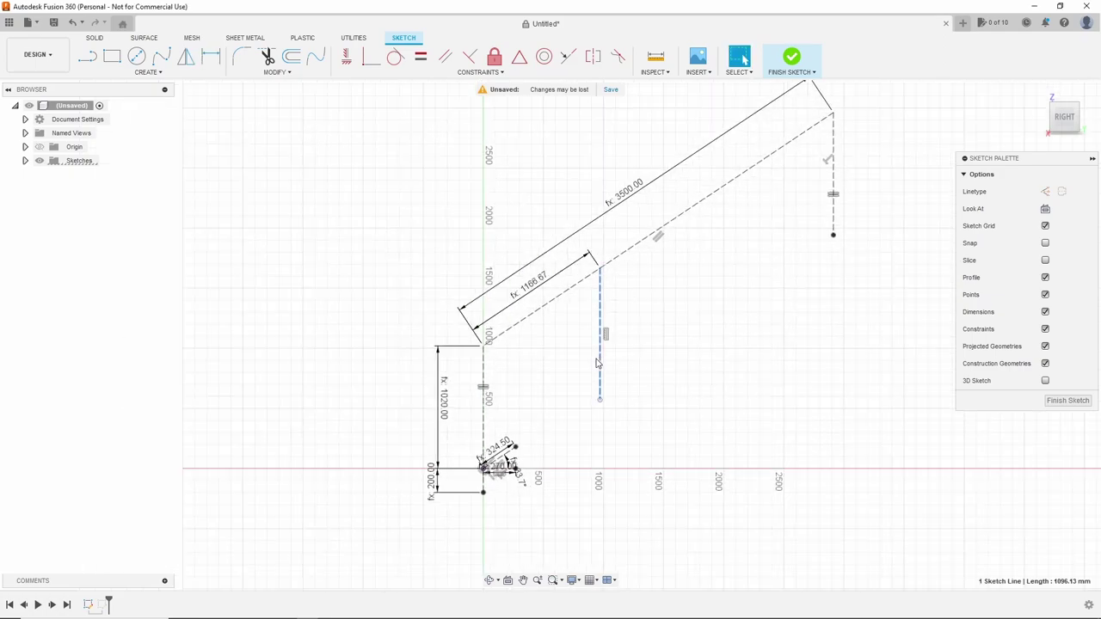
{"action": "left_click", "coordinate": [1068, 400]}
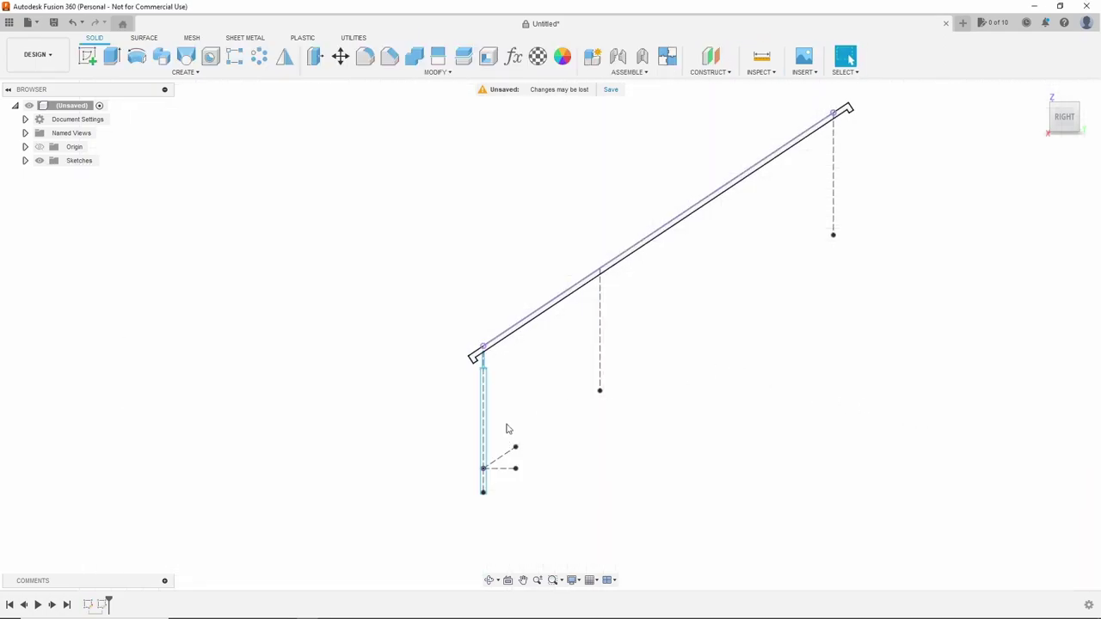
{"action": "right_click", "coordinate": [102, 604]}
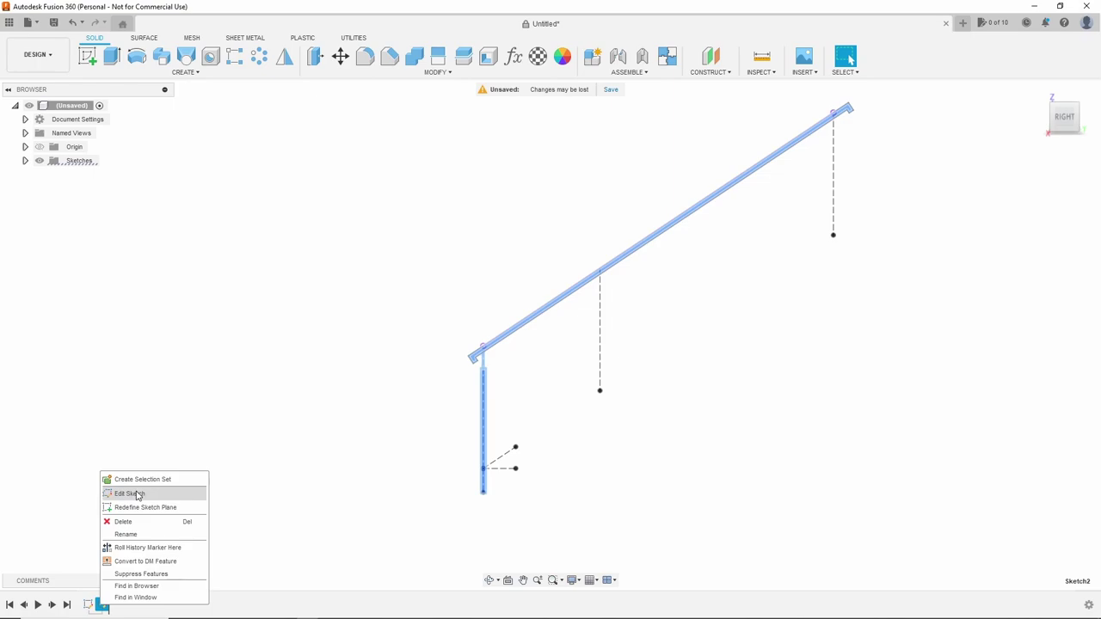
Step: Reopen the post profile sketch and set the post's bottom width to stands_diameter (42.40)
{"action": "left_click", "coordinate": [129, 493]}
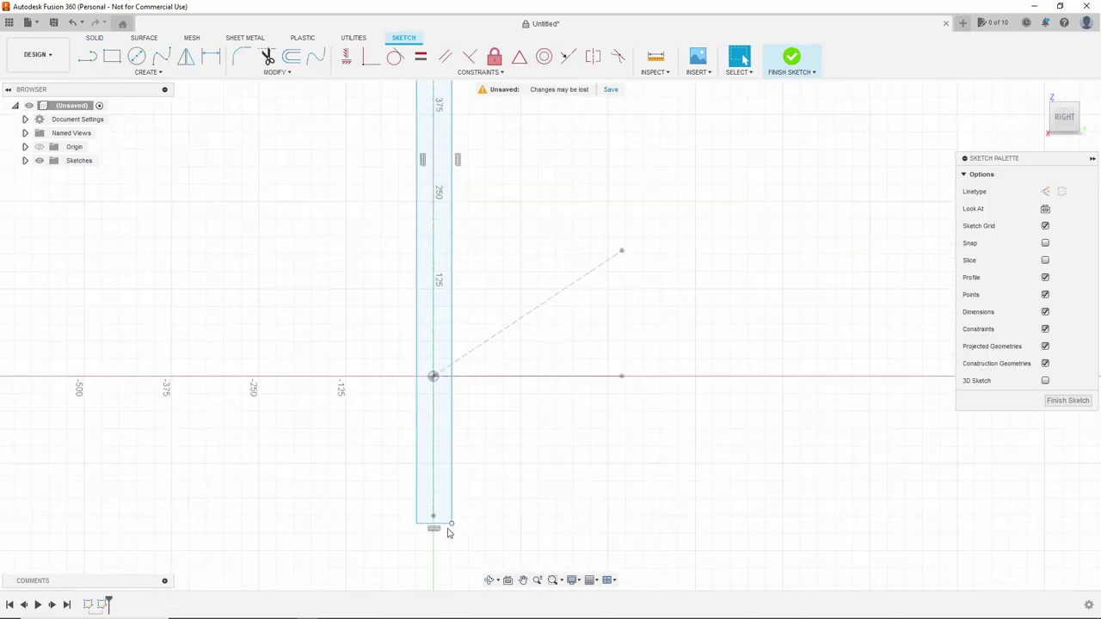
{"action": "left_click", "coordinate": [510, 528]}
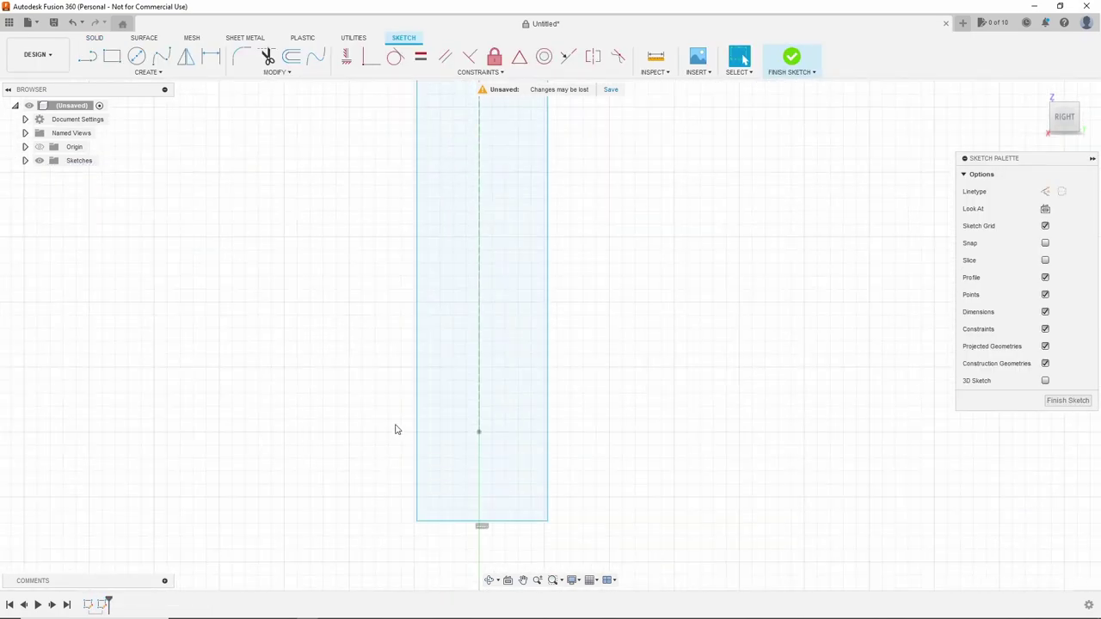
{"action": "scroll", "coordinate": [546, 284], "scroll_direction": "down", "scroll_amount": 2}
{"action": "left_click", "coordinate": [525, 429]}
{"action": "left_click", "coordinate": [551, 478]}
{"action": "type", "text": "stand"}
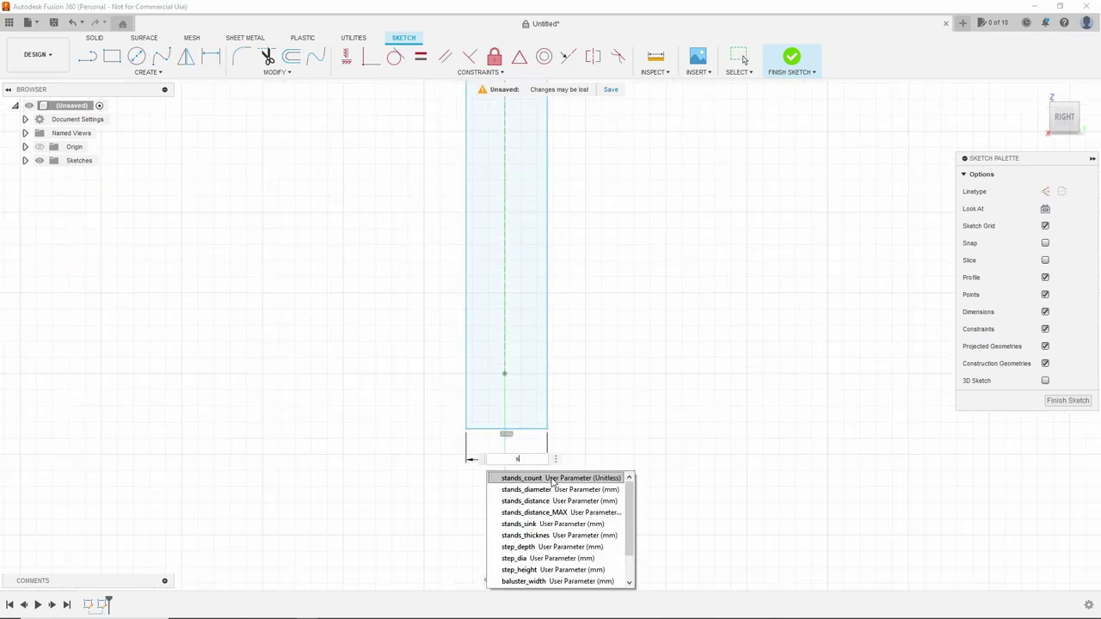
{"action": "left_click", "coordinate": [559, 489]}
{"action": "key", "text": "Return"}
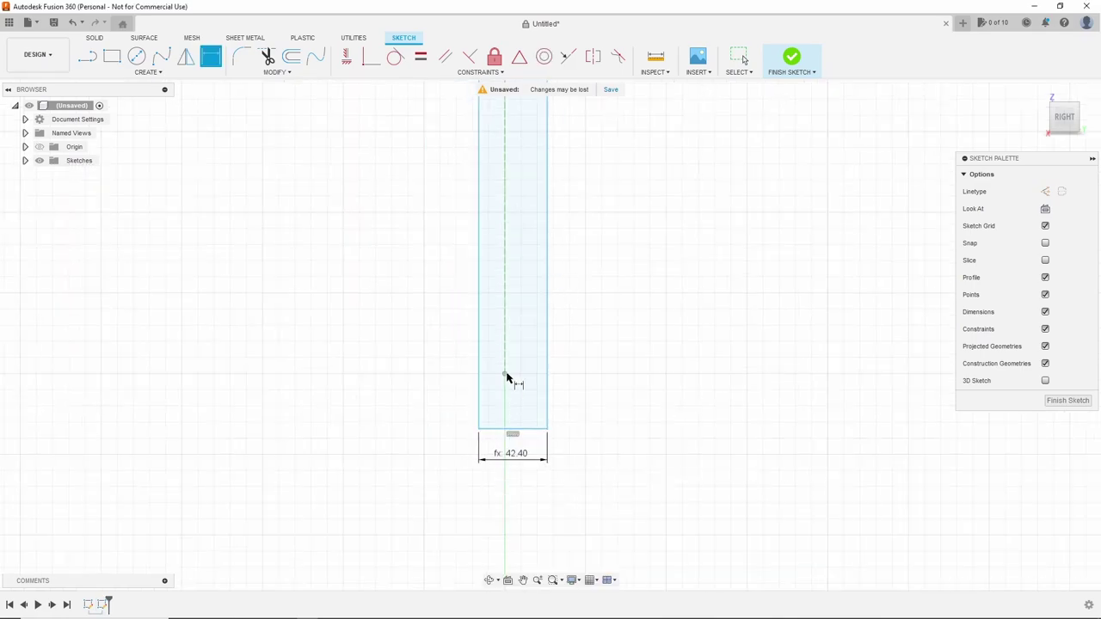
Step: Centre the post with a 21.20 stands_diameter/2 offset from the centre line and add a vertical dimension
{"action": "left_click", "coordinate": [482, 388]}
{"action": "left_click", "coordinate": [504, 373]}
{"action": "left_click", "coordinate": [469, 387]}
{"action": "type", "text": "stand"}
{"action": "left_click", "coordinate": [559, 421]}
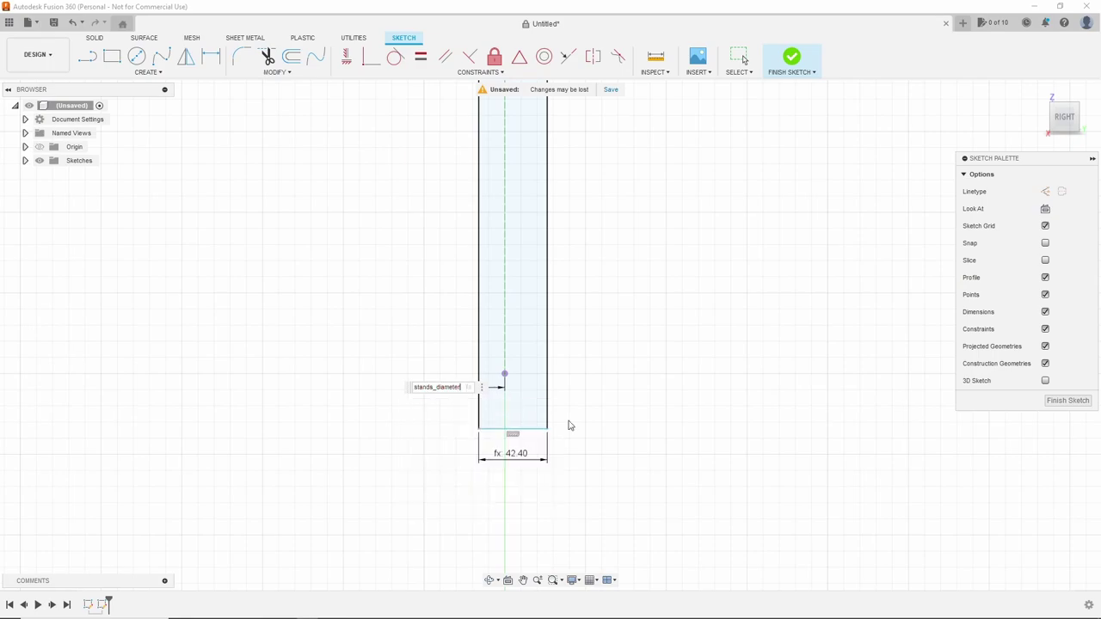
{"action": "key", "text": "Return"}
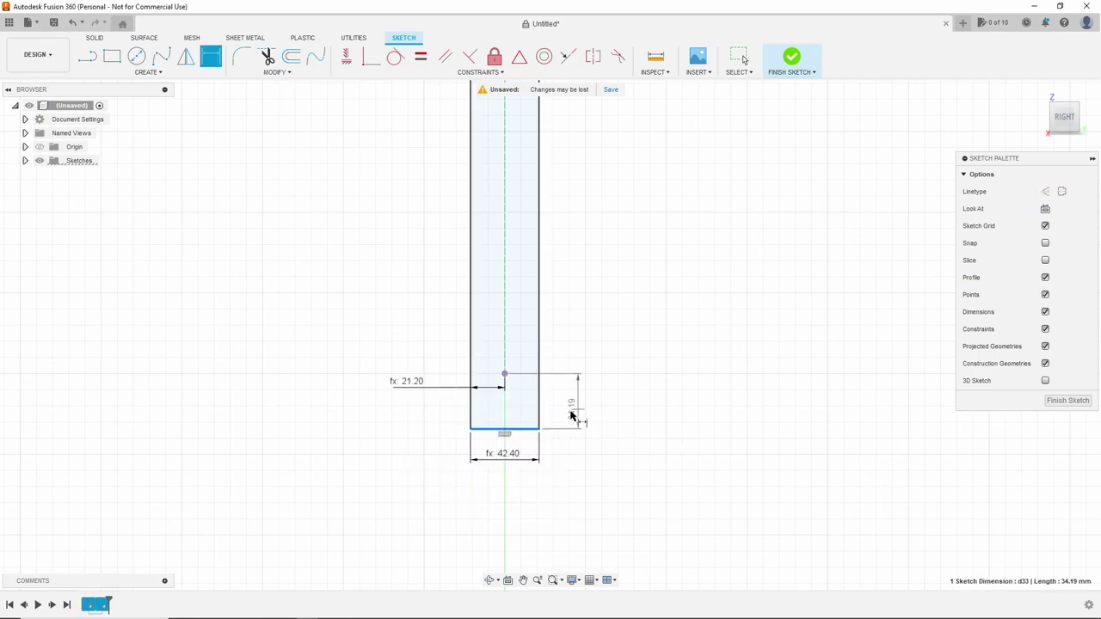
{"action": "left_click", "coordinate": [570, 416]}
{"action": "key", "text": "Return"}
{"action": "scroll", "coordinate": [627, 504], "scroll_direction": "down", "scroll_amount": 5}
Step: Add a 3.00 gap dimension between the two top lines of the post
{"action": "scroll", "coordinate": [600, 204], "scroll_direction": "up", "scroll_amount": 5}
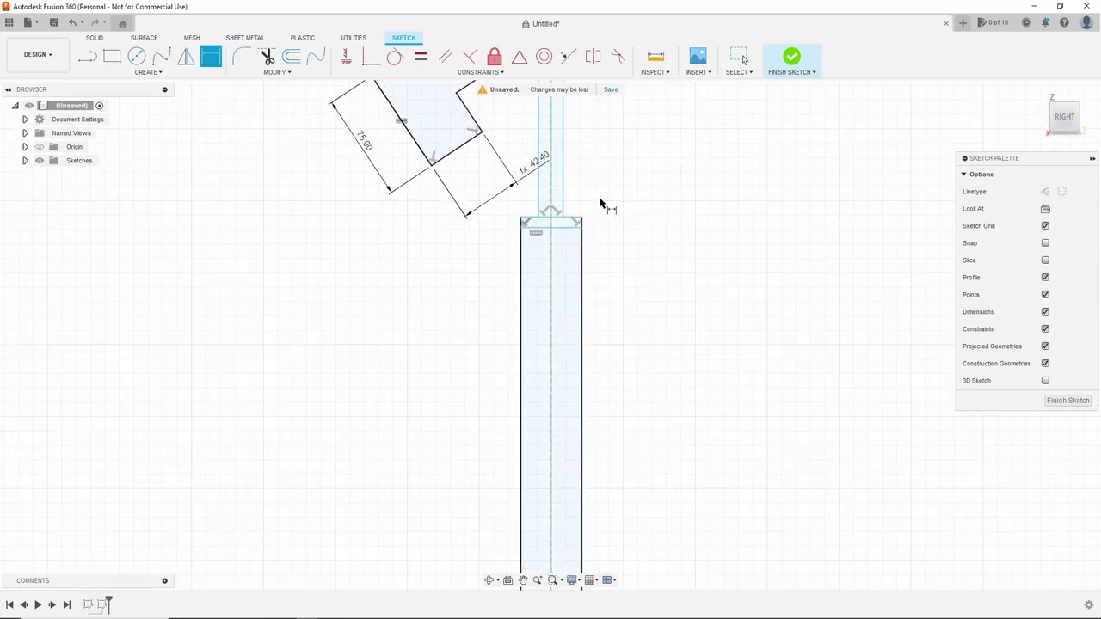
{"action": "scroll", "coordinate": [601, 204], "scroll_direction": "up", "scroll_amount": 3}
{"action": "left_click", "coordinate": [534, 237]}
{"action": "left_click", "coordinate": [533, 255]}
{"action": "left_click", "coordinate": [637, 286]}
{"action": "key", "text": "Return"}
{"action": "scroll", "coordinate": [602, 367], "scroll_direction": "down", "scroll_amount": 3}
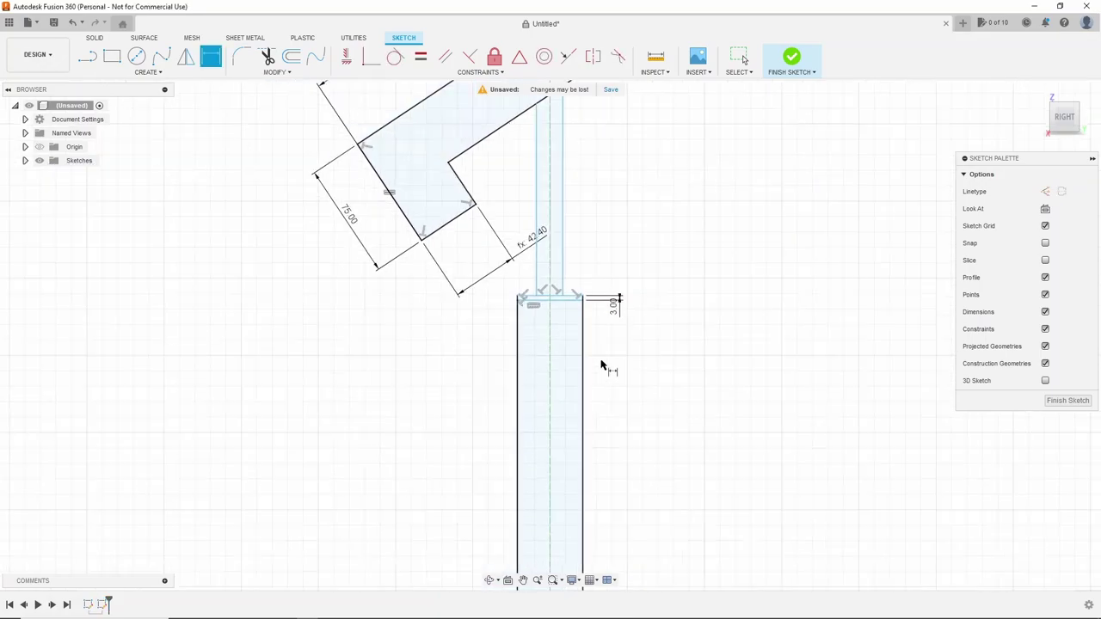
{"action": "scroll", "coordinate": [597, 374], "scroll_direction": "up", "scroll_amount": 2}
{"action": "scroll", "coordinate": [568, 218], "scroll_direction": "up", "scroll_amount": 2}
{"action": "scroll", "coordinate": [576, 228], "scroll_direction": "up", "scroll_amount": 2}
Step: Set the baluster strip width to balusters_diameter (12.00)
{"action": "left_click", "coordinate": [585, 239]}
{"action": "left_click", "coordinate": [628, 247]}
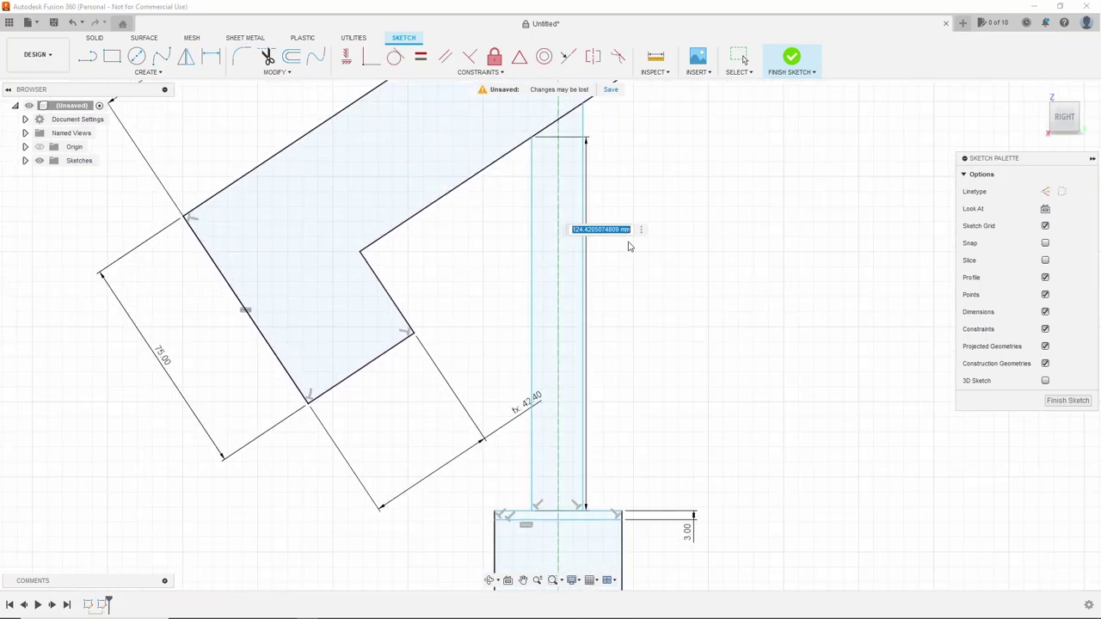
{"action": "key", "text": "Escape"}
{"action": "left_click", "coordinate": [584, 250]}
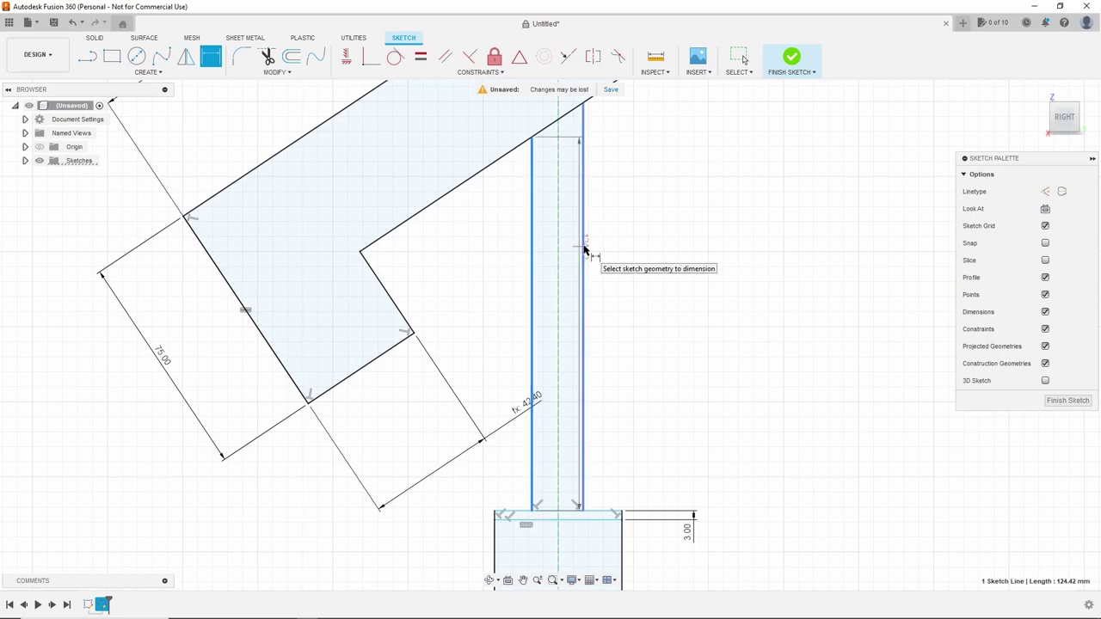
{"action": "left_click", "coordinate": [632, 237]}
{"action": "type", "text": "ba"}
{"action": "key", "text": "Down"}
{"action": "key", "text": "Down"}
{"action": "key", "text": "Return"}
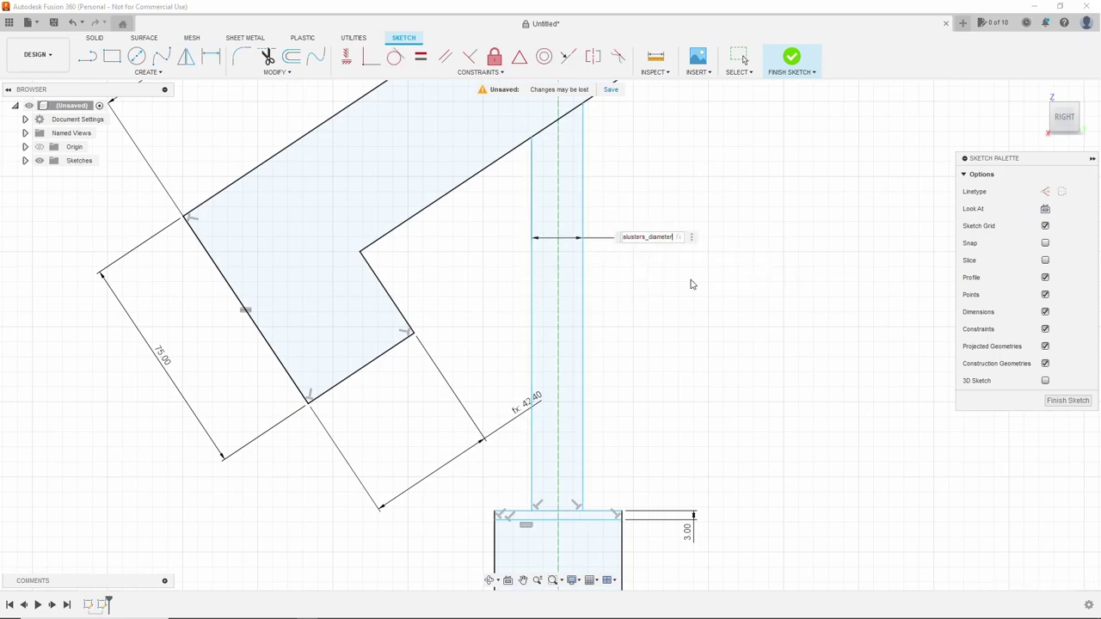
{"action": "key", "text": "Return"}
Step: Centre the strip with a 6.00 balusters_diameter/2 offset from its centre line
{"action": "left_click", "coordinate": [555, 304]}
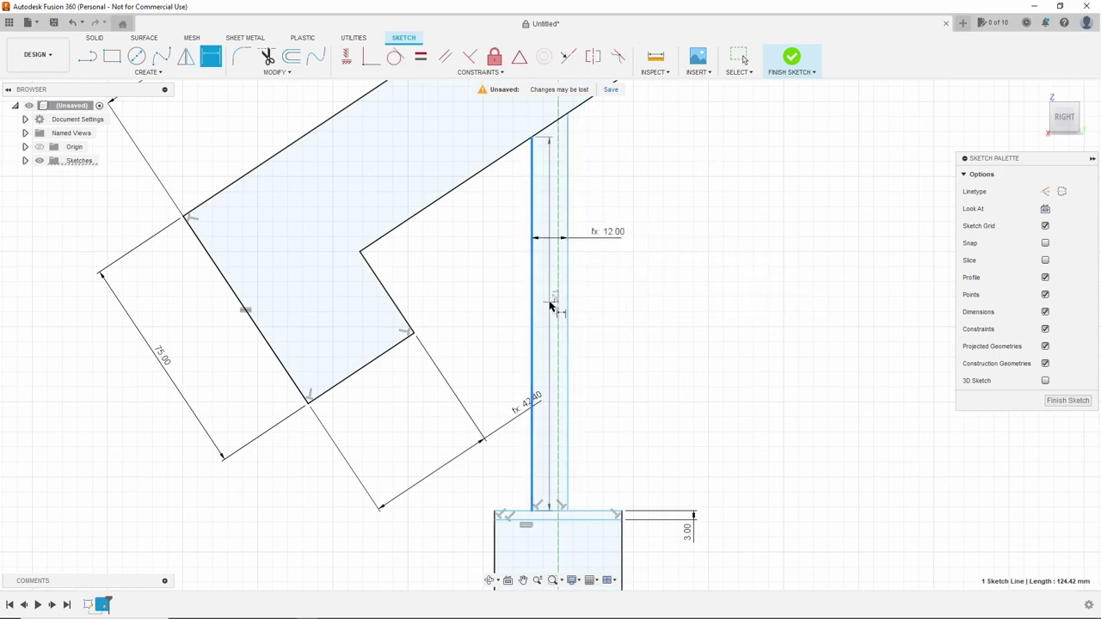
{"action": "left_click", "coordinate": [480, 327]}
{"action": "type", "text": "ba"}
{"action": "key", "text": "Down"}
{"action": "key", "text": "Down"}
{"action": "key", "text": "Return"}
{"action": "type", "text": "/2"}
{"action": "key", "text": "Return"}
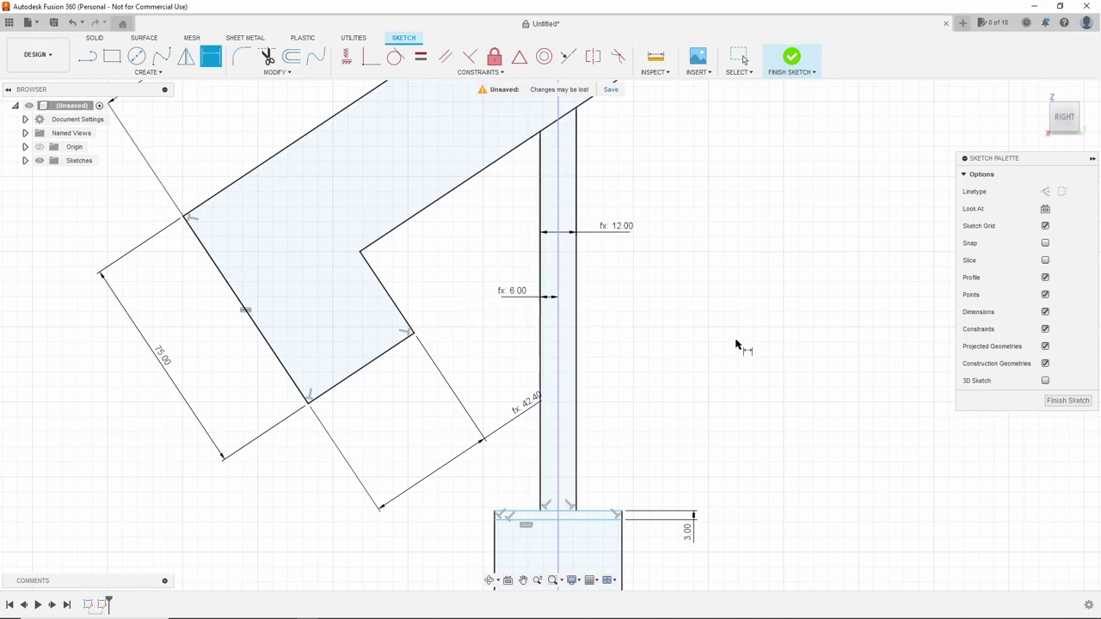
{"action": "scroll", "coordinate": [523, 284], "scroll_direction": "down", "scroll_amount": 2}
{"action": "scroll", "coordinate": [499, 312], "scroll_direction": "down", "scroll_amount": 5}
{"action": "scroll", "coordinate": [543, 386], "scroll_direction": "down", "scroll_amount": 2}
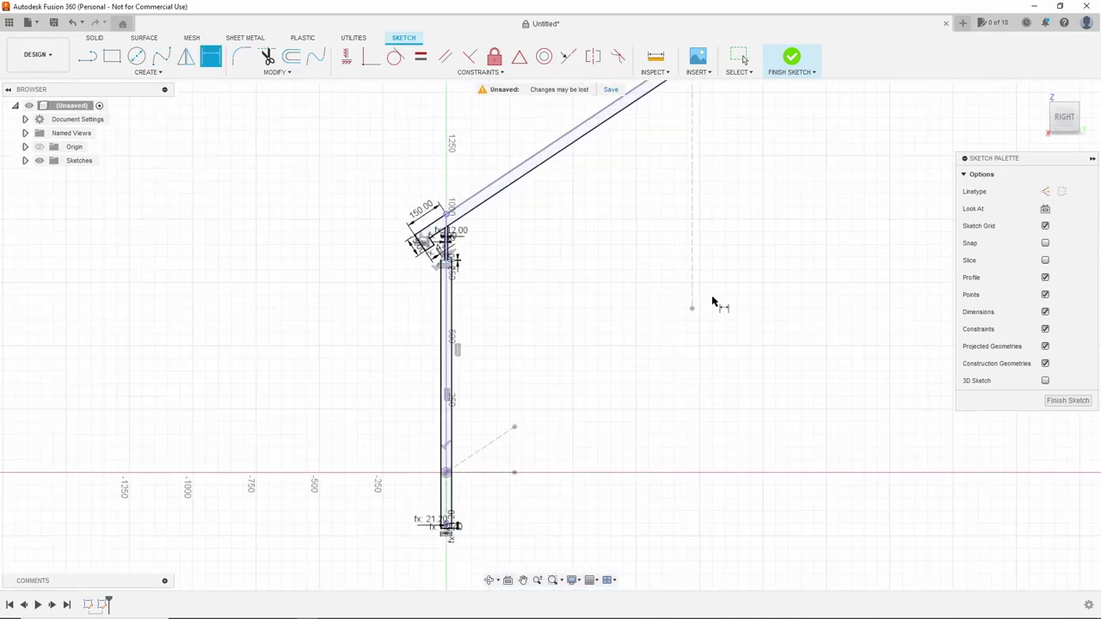
{"action": "scroll", "coordinate": [504, 235], "scroll_direction": "up", "scroll_amount": 2}
{"action": "scroll", "coordinate": [597, 226], "scroll_direction": "up", "scroll_amount": 2}
{"action": "scroll", "coordinate": [508, 335], "scroll_direction": "down", "scroll_amount": 2}
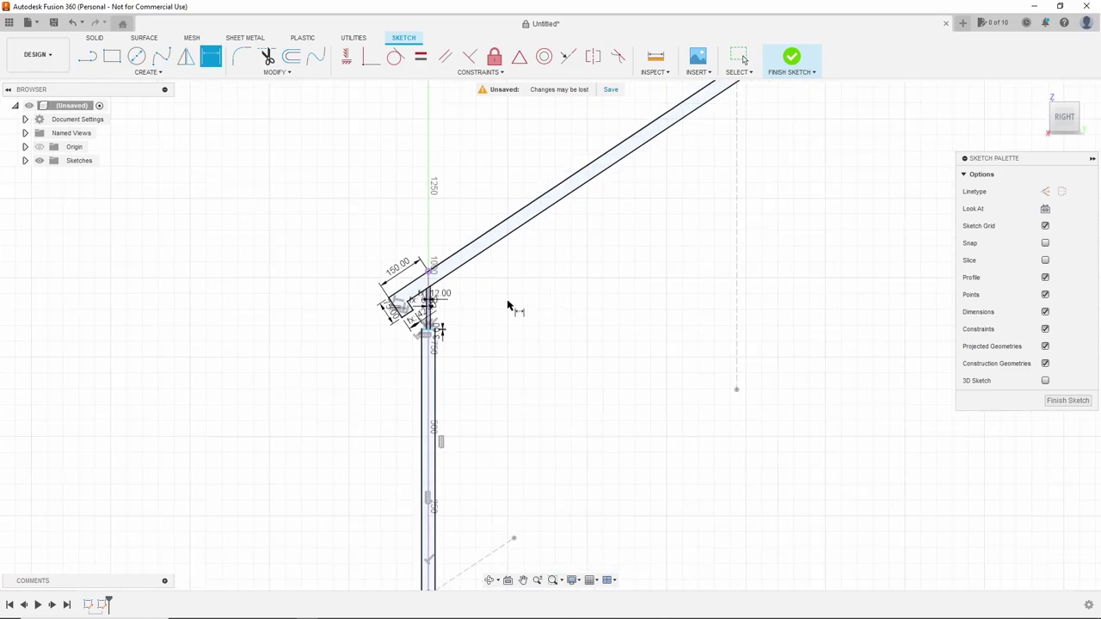
{"action": "scroll", "coordinate": [508, 306], "scroll_direction": "up", "scroll_amount": 2}
{"action": "scroll", "coordinate": [430, 324], "scroll_direction": "up", "scroll_amount": 1}
{"action": "scroll", "coordinate": [465, 327], "scroll_direction": "up", "scroll_amount": 2}
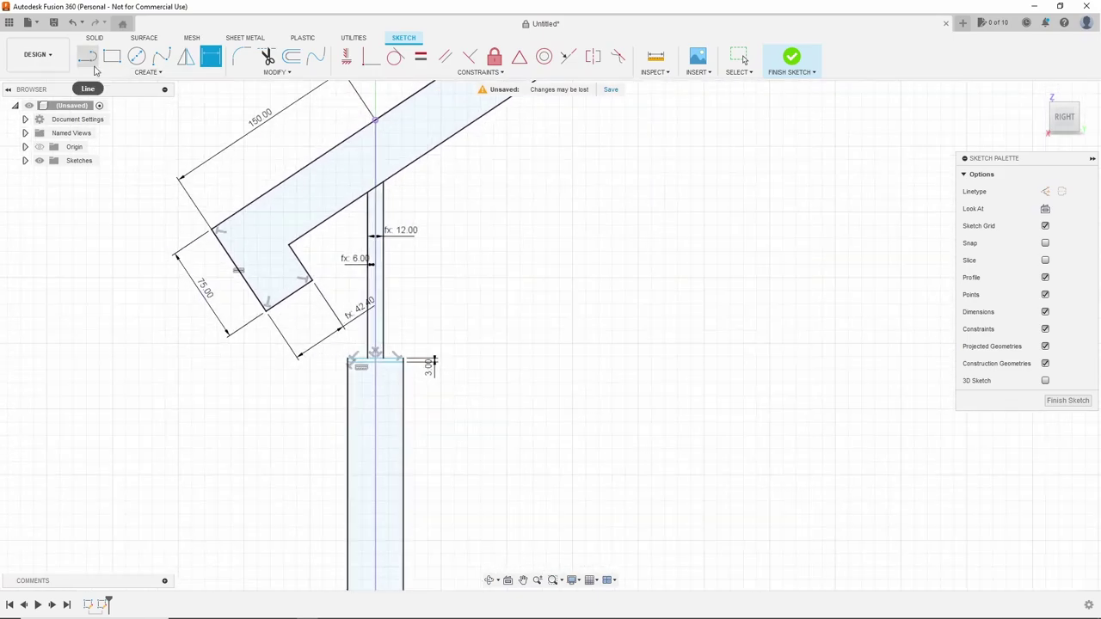
Step: Draw a sloped line from the post's top corner parallel to the handrail
{"action": "left_click", "coordinate": [407, 406]}
{"action": "scroll", "coordinate": [516, 344], "scroll_direction": "down", "scroll_amount": 3}
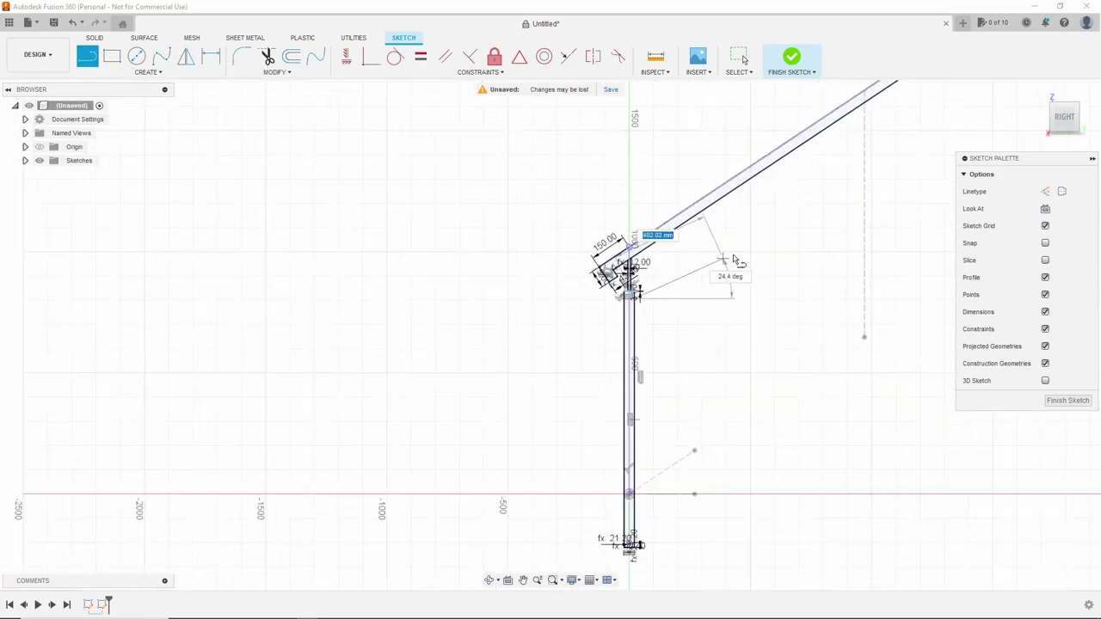
{"action": "scroll", "coordinate": [688, 284], "scroll_direction": "down", "scroll_amount": 2}
{"action": "left_click", "coordinate": [808, 233]}
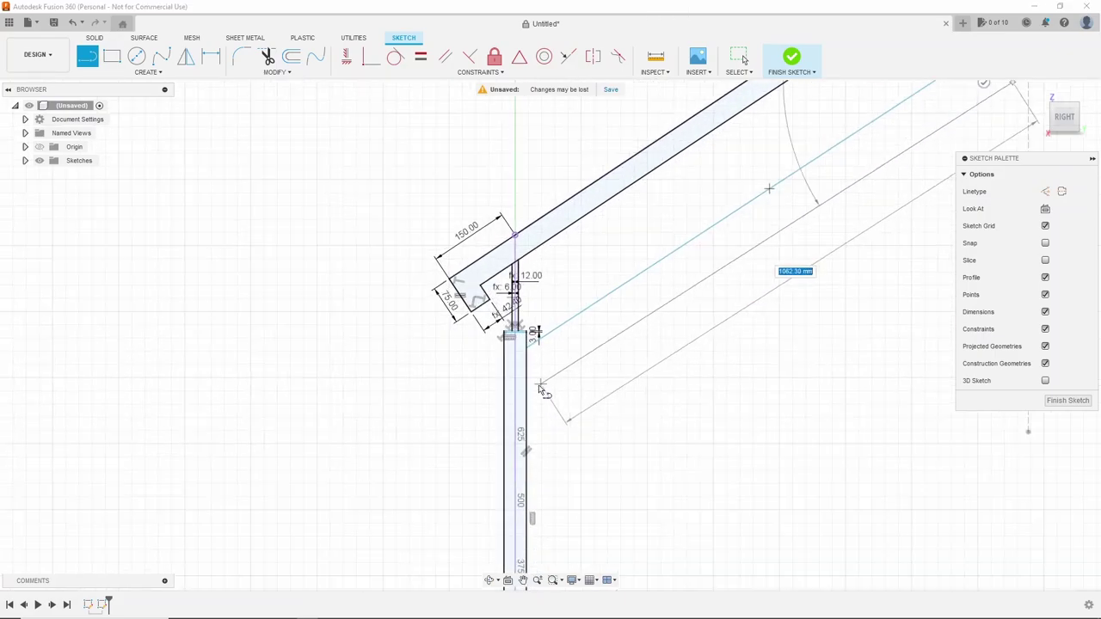
{"action": "scroll", "coordinate": [546, 361], "scroll_direction": "up", "scroll_amount": 3}
{"action": "key", "text": "Escape"}
{"action": "scroll", "coordinate": [654, 258], "scroll_direction": "down", "scroll_amount": 3}
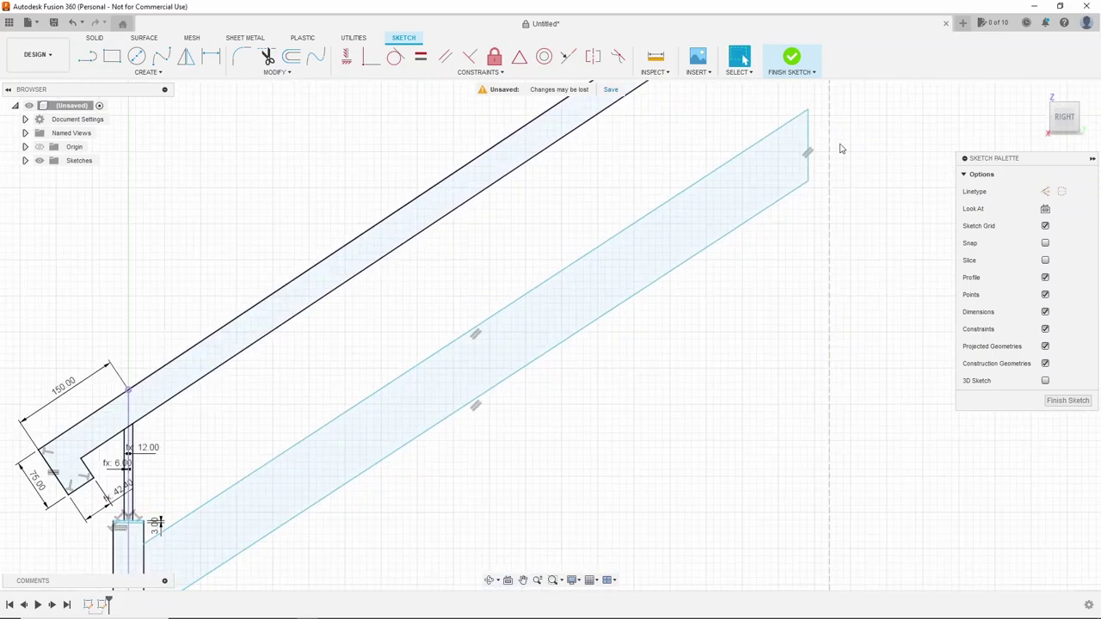
{"action": "scroll", "coordinate": [838, 147], "scroll_direction": "up", "scroll_amount": 2}
Step: Dimension the band's upper end 21.20 from the dashed vertical line using the stands parameter
{"action": "left_click", "coordinate": [782, 136]}
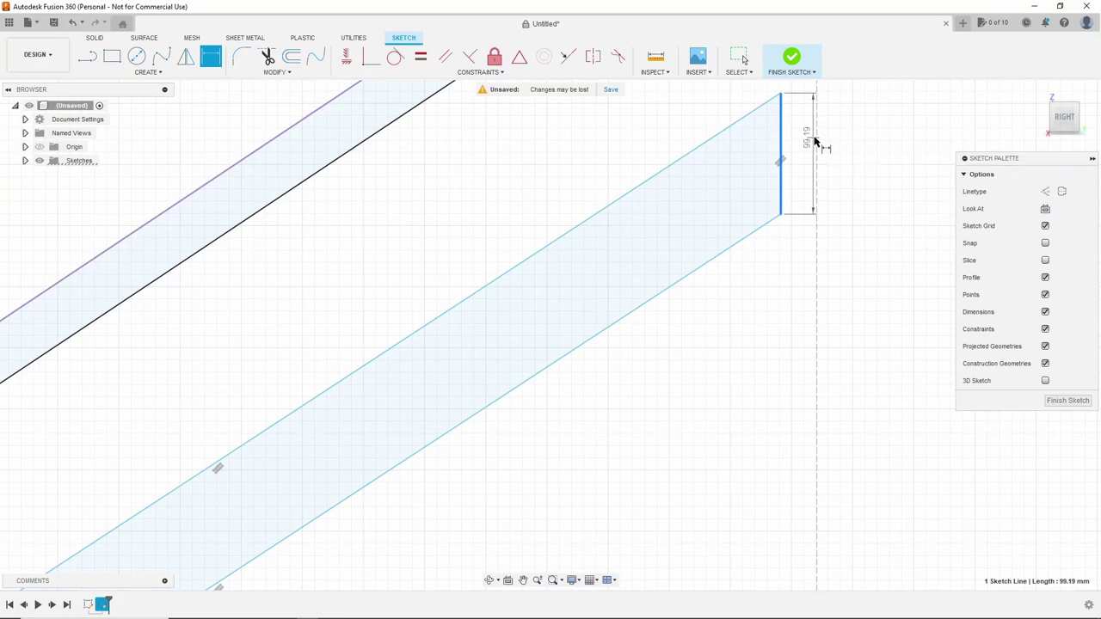
{"action": "left_click", "coordinate": [814, 140]}
{"action": "left_click", "coordinate": [843, 192]}
{"action": "type", "text": "sta"}
{"action": "key", "text": "Down"}
{"action": "key", "text": "Down"}
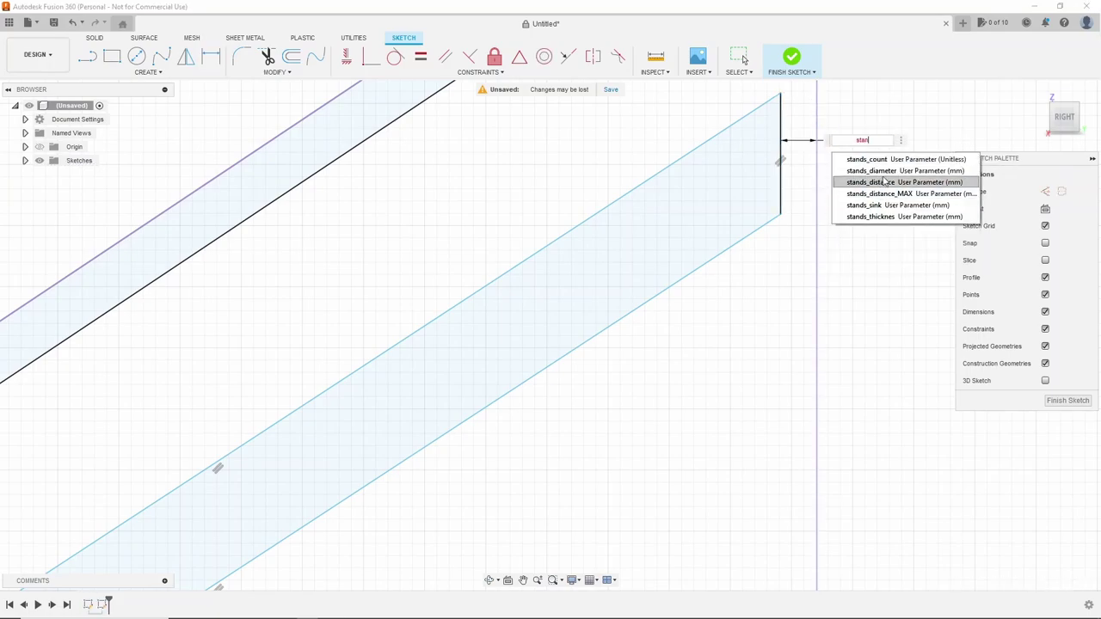
{"action": "key", "text": "Return"}
{"action": "key", "text": "Return"}
{"action": "scroll", "coordinate": [662, 310], "scroll_direction": "down", "scroll_amount": 2}
{"action": "scroll", "coordinate": [662, 318], "scroll_direction": "down", "scroll_amount": 2}
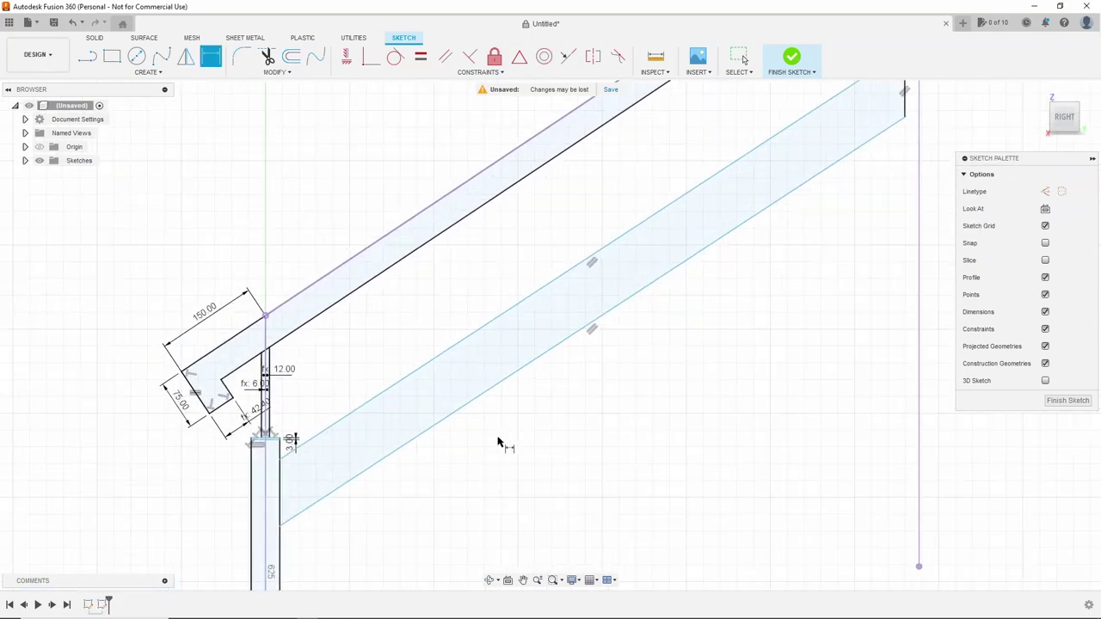
Step: Set the sloped band's width to balusters_diameter (12.00)
{"action": "left_click", "coordinate": [495, 325]}
{"action": "left_click", "coordinate": [511, 381]}
{"action": "left_click", "coordinate": [585, 422]}
{"action": "type", "text": "bal"}
{"action": "key", "text": "Down"}
{"action": "key", "text": "Down"}
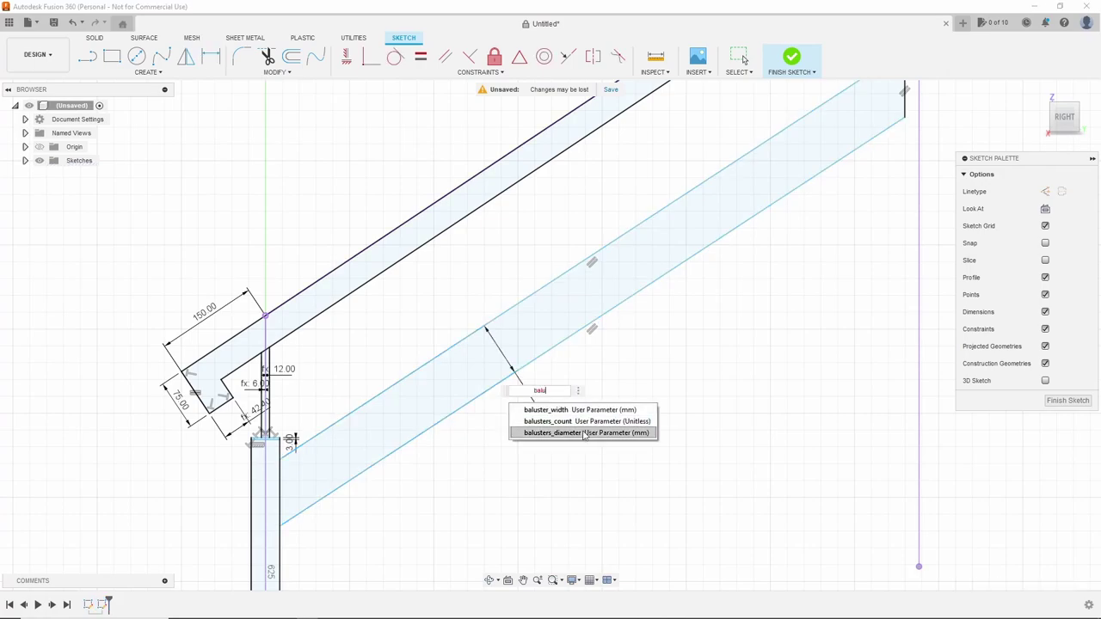
{"action": "key", "text": "Return"}
Step: Offset the band's upper line 20 from the post's top corner
{"action": "key", "text": "Return"}
{"action": "scroll", "coordinate": [228, 449], "scroll_direction": "up", "scroll_amount": 3}
{"action": "left_click", "coordinate": [228, 448]}
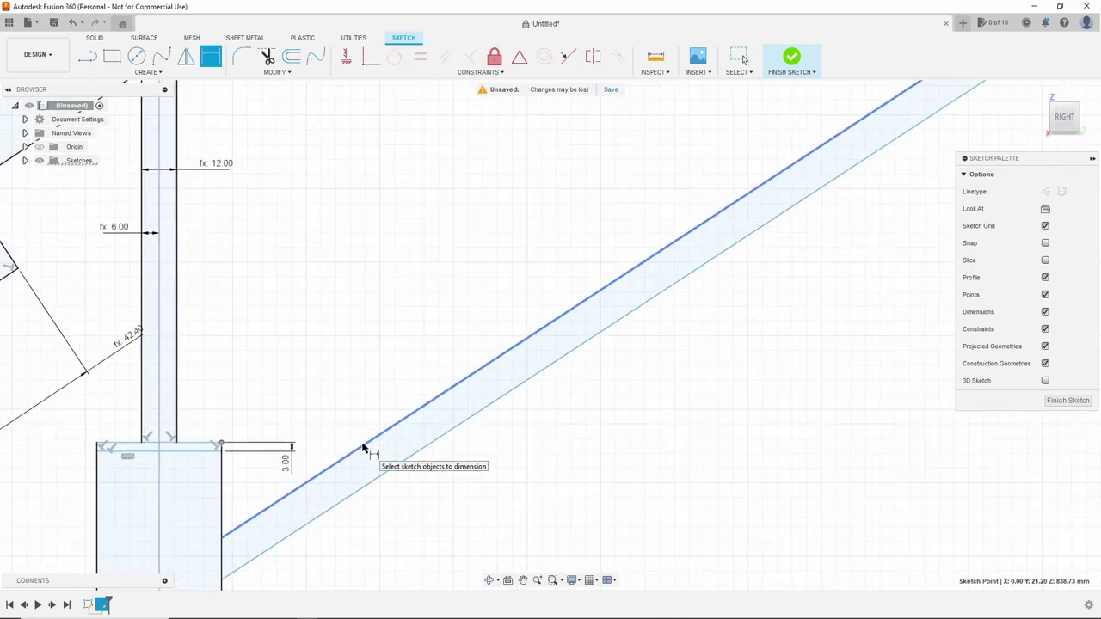
{"action": "left_click", "coordinate": [364, 448]}
{"action": "left_click", "coordinate": [390, 349]}
{"action": "type", "text": "20"}
{"action": "key", "text": "Return"}
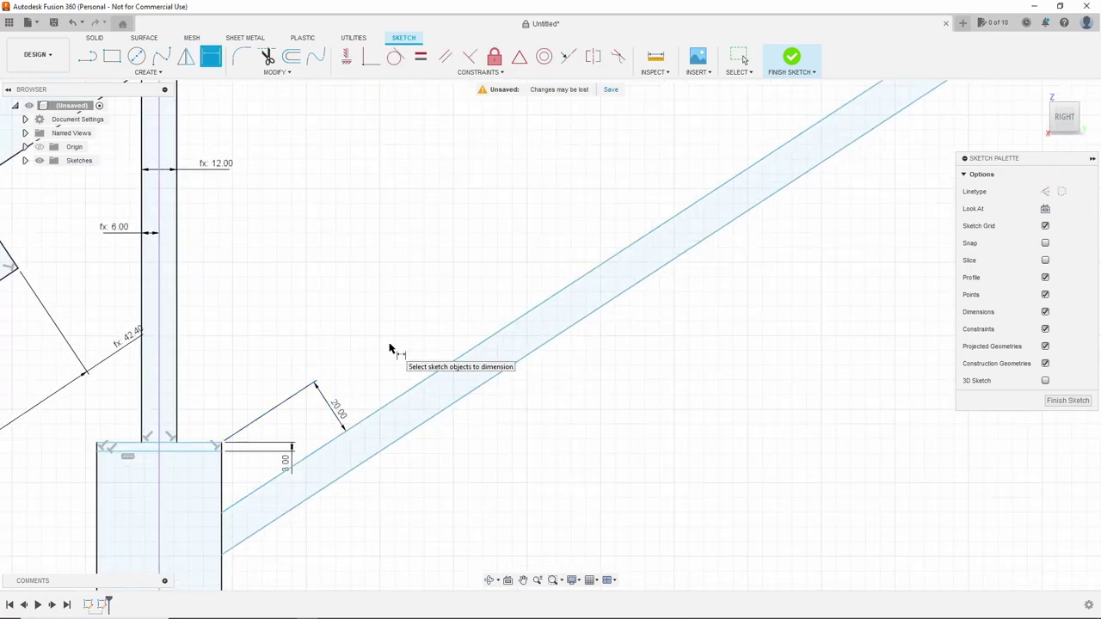
Step: Add a dimension between the handrail's lower line and the sloped band
{"action": "scroll", "coordinate": [560, 256], "scroll_direction": "up", "scroll_amount": 2}
{"action": "left_click", "coordinate": [560, 249]}
{"action": "left_click", "coordinate": [570, 295]}
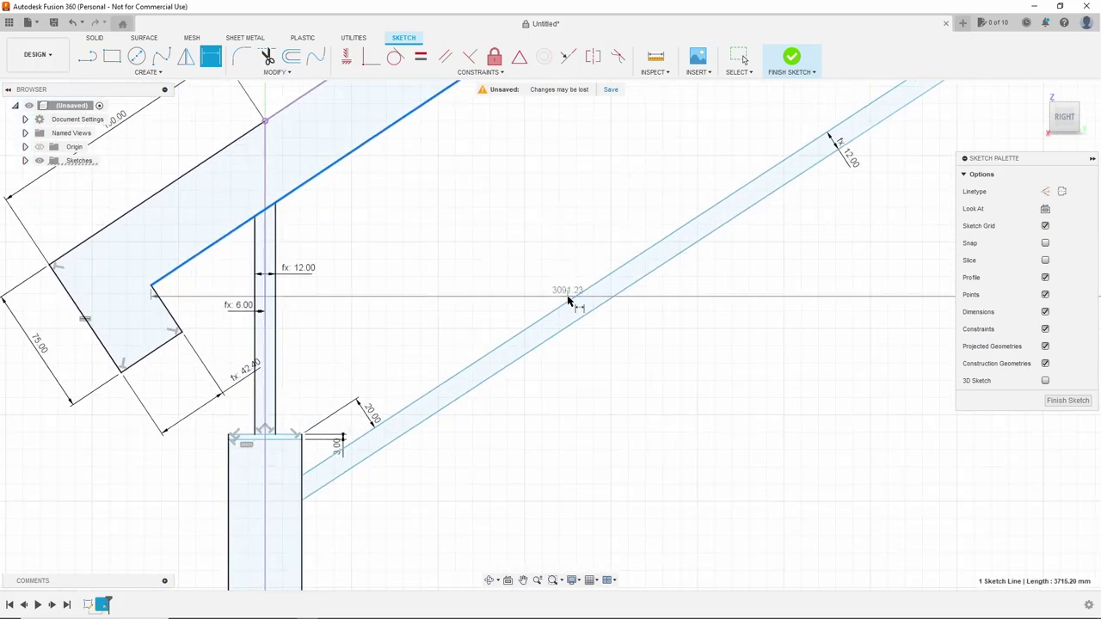
{"action": "left_click", "coordinate": [449, 275]}
{"action": "key", "text": "Return"}
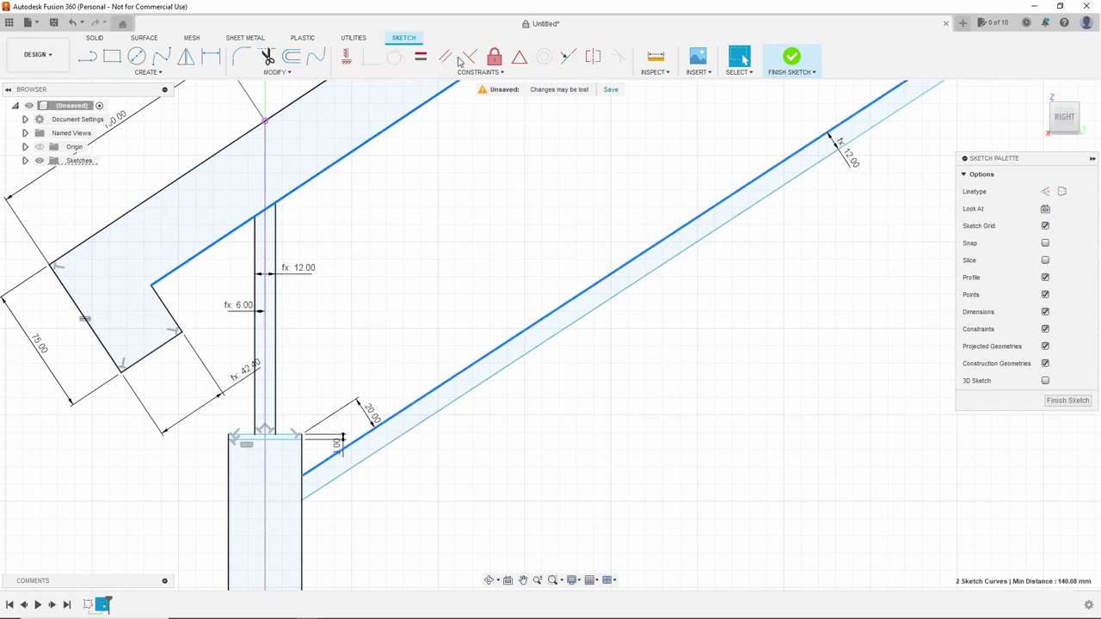
{"action": "left_click", "coordinate": [212, 57]}
{"action": "left_click", "coordinate": [516, 339]}
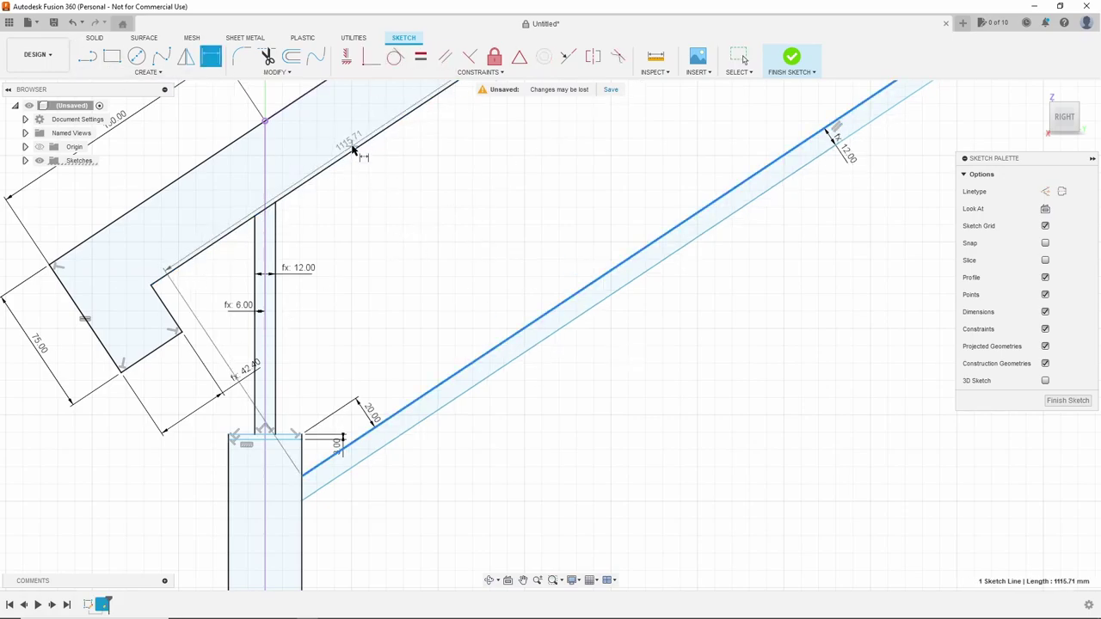
{"action": "left_click", "coordinate": [360, 148]}
{"action": "left_click", "coordinate": [387, 284]}
Step: Set the handrail-to-band distance to 100 mm
{"action": "type", "text": "100"}
{"action": "key", "text": "Return"}
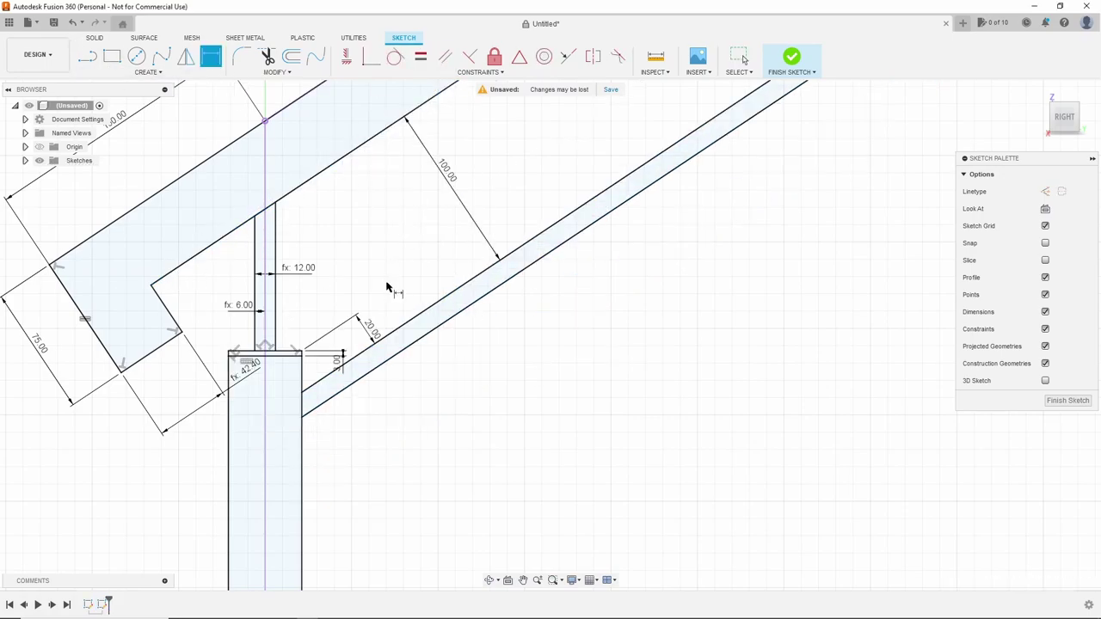
{"action": "scroll", "coordinate": [430, 336], "scroll_direction": "down", "scroll_amount": 5}
{"action": "scroll", "coordinate": [329, 358], "scroll_direction": "up", "scroll_amount": 5}
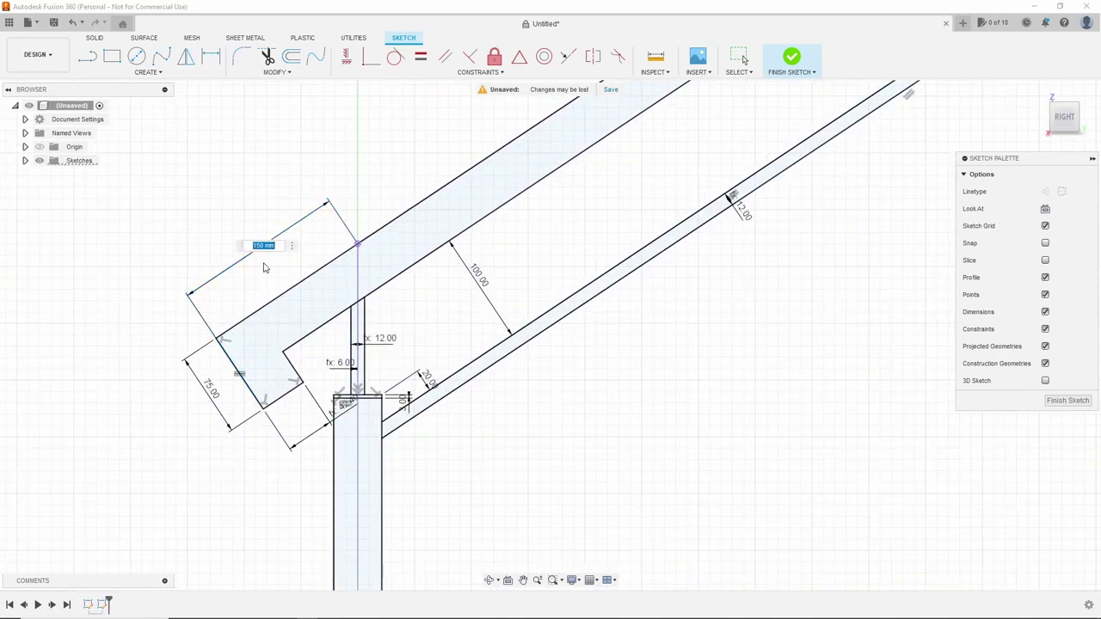
{"action": "scroll", "coordinate": [263, 275], "scroll_direction": "down", "scroll_amount": 5}
{"action": "scroll", "coordinate": [608, 182], "scroll_direction": "up", "scroll_amount": 5}
Step: Change the 150 mm dimension to 200 mm
{"action": "double_click", "coordinate": [563, 136]}
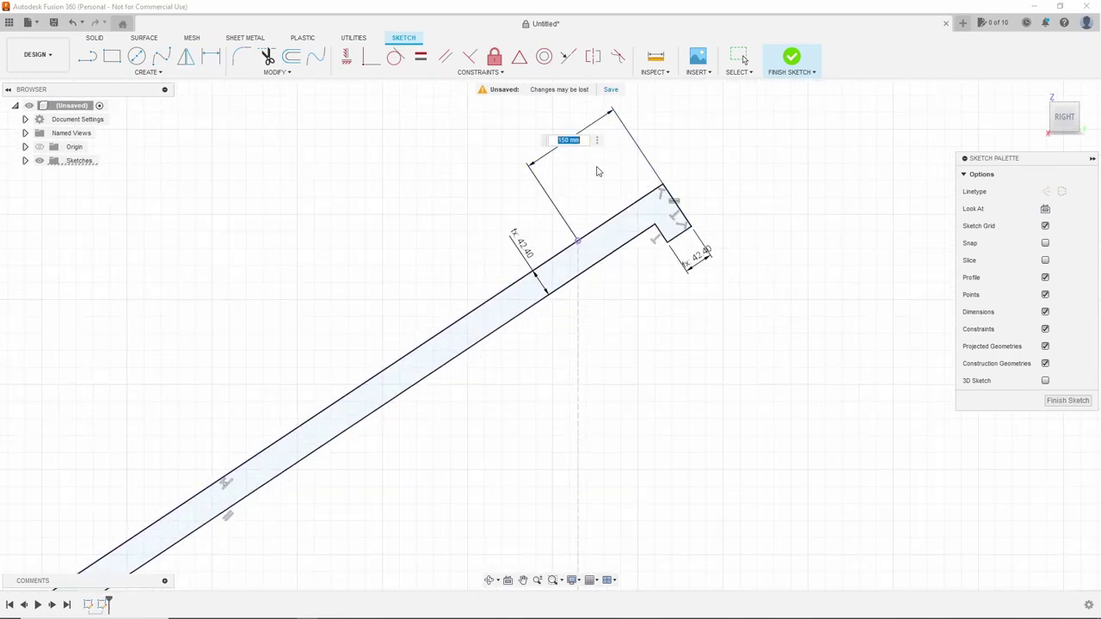
{"action": "type", "text": "200"}
{"action": "key", "text": "Return"}
{"action": "scroll", "coordinate": [462, 372], "scroll_direction": "down", "scroll_amount": 5}
{"action": "scroll", "coordinate": [310, 491], "scroll_direction": "up", "scroll_amount": 5}
{"action": "scroll", "coordinate": [309, 491], "scroll_direction": "down", "scroll_amount": 5}
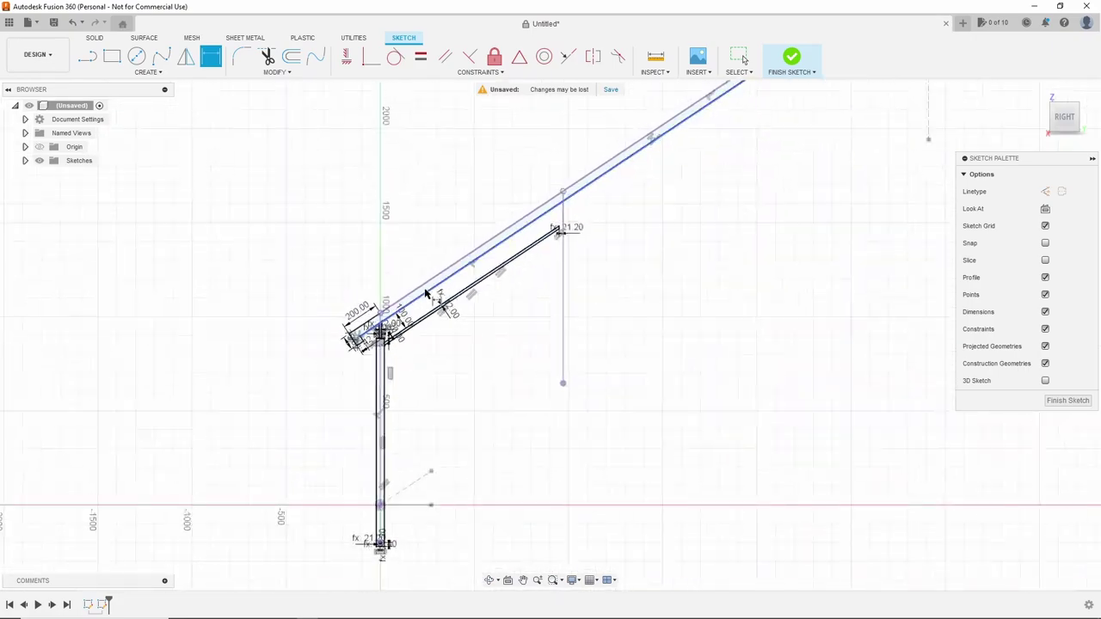
{"action": "scroll", "coordinate": [421, 376], "scroll_direction": "up", "scroll_amount": 3}
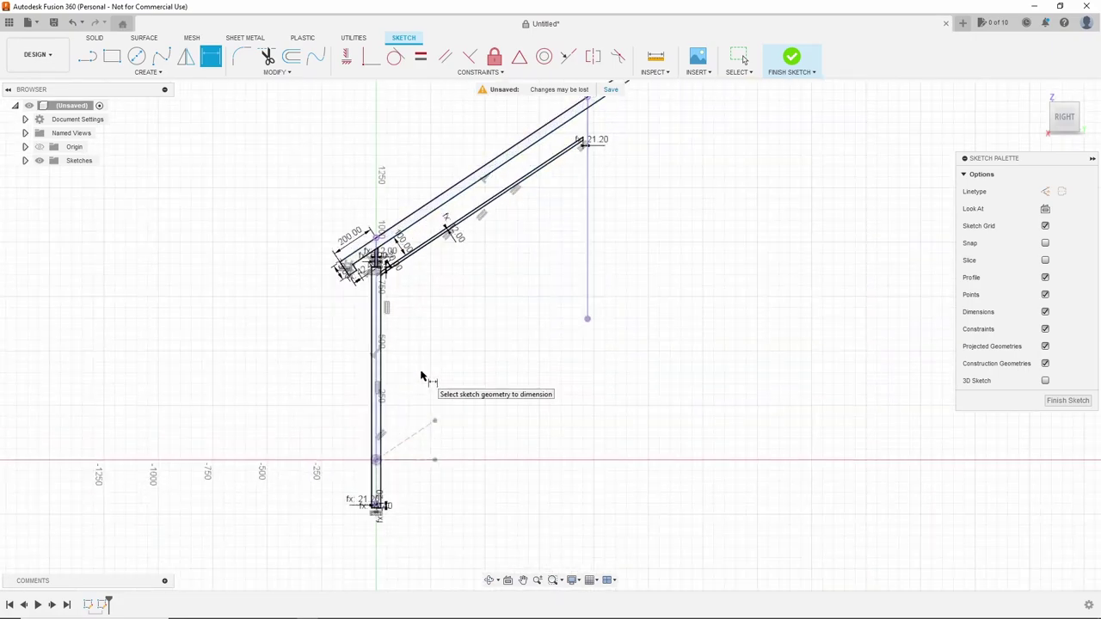
{"action": "scroll", "coordinate": [421, 376], "scroll_direction": "up", "scroll_amount": 3}
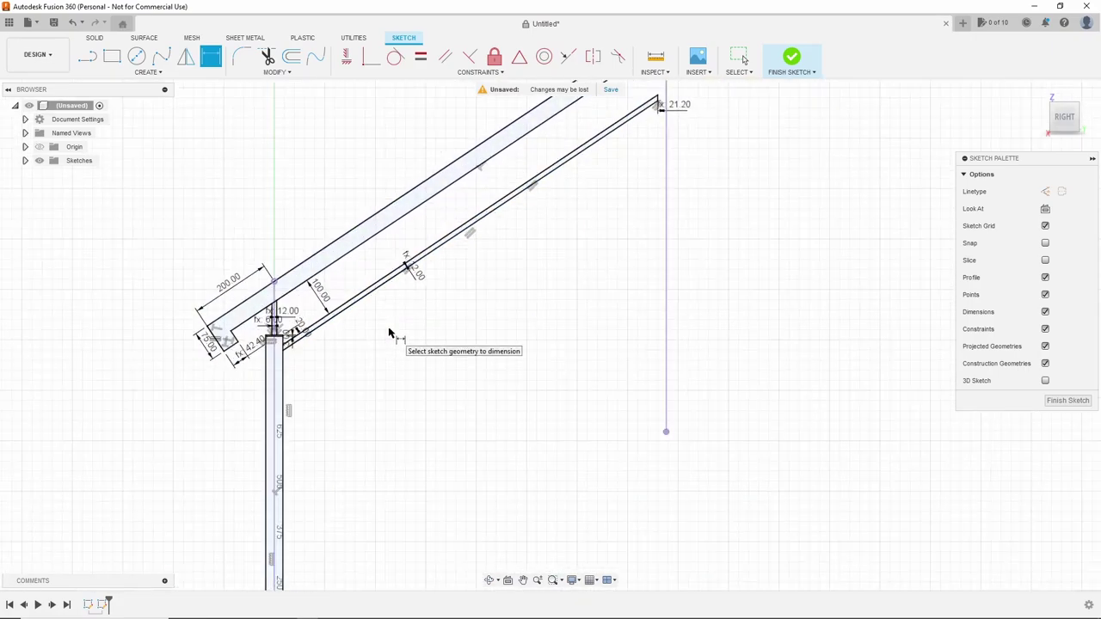
{"action": "scroll", "coordinate": [376, 336], "scroll_direction": "down", "scroll_amount": 3}
{"action": "scroll", "coordinate": [311, 305], "scroll_direction": "up", "scroll_amount": 3}
{"action": "scroll", "coordinate": [268, 315], "scroll_direction": "down", "scroll_amount": 5}
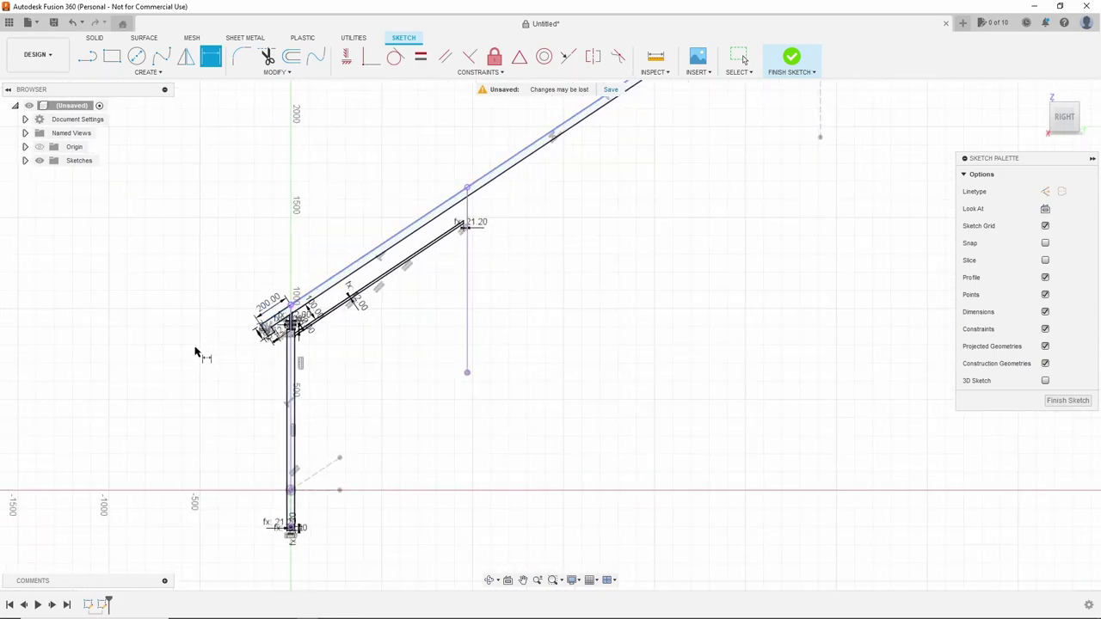
{"action": "scroll", "coordinate": [327, 357], "scroll_direction": "up", "scroll_amount": 3}
Step: Finish the sketch and create a new component named Stands
{"action": "left_click", "coordinate": [1068, 402]}
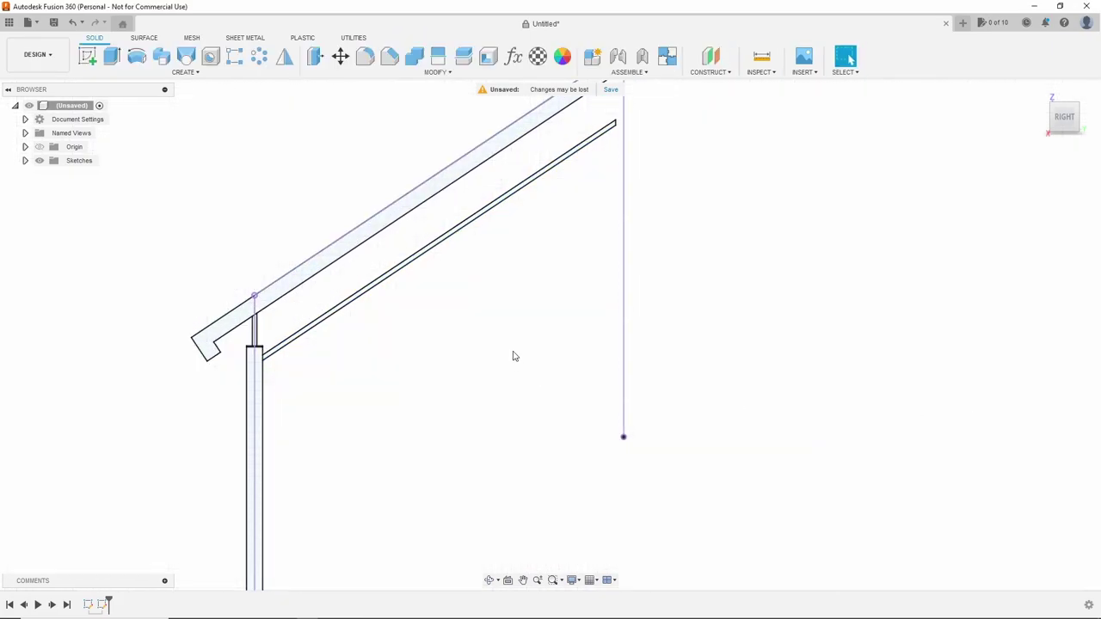
{"action": "scroll", "coordinate": [508, 358], "scroll_direction": "down", "scroll_amount": 3}
{"action": "scroll", "coordinate": [494, 362], "scroll_direction": "up", "scroll_amount": 4}
{"action": "left_click", "coordinate": [618, 56]}
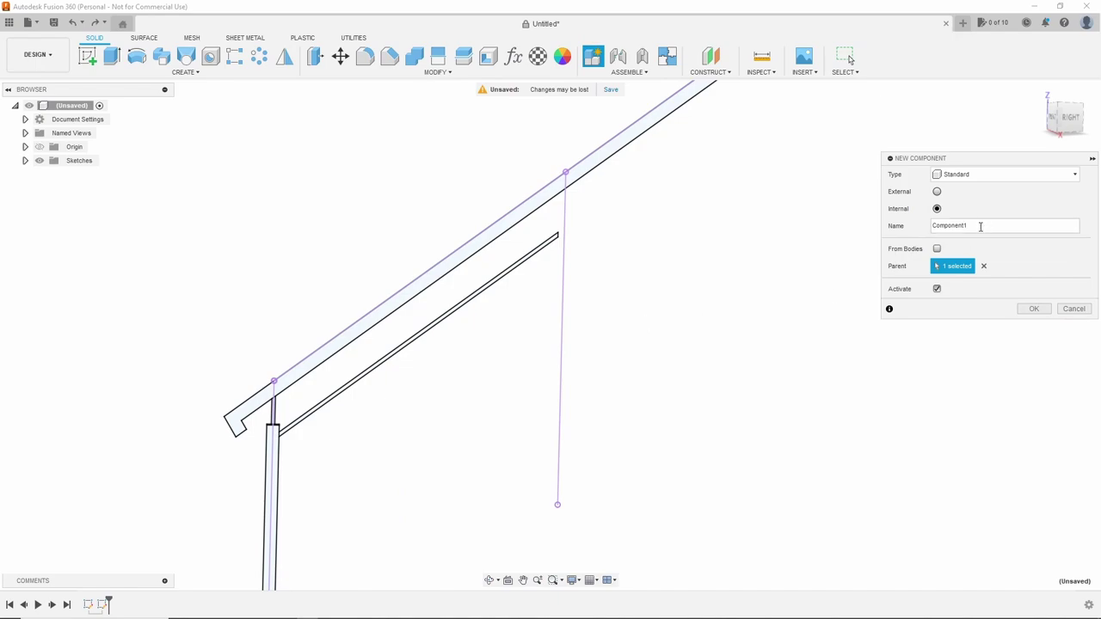
{"action": "left_click", "coordinate": [975, 175]}
{"action": "left_click", "coordinate": [974, 174]}
{"action": "key", "text": "Return"}
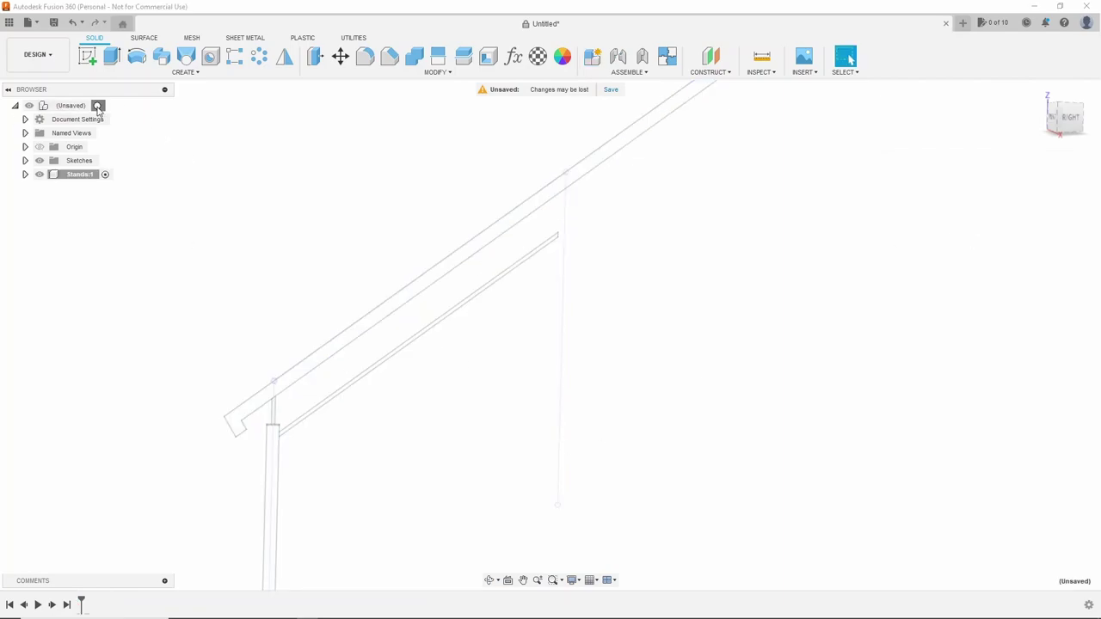
Step: Create Handrail and Balusters components, reactivating the top-level design before each
{"action": "left_click", "coordinate": [97, 106]}
{"action": "left_click", "coordinate": [591, 58]}
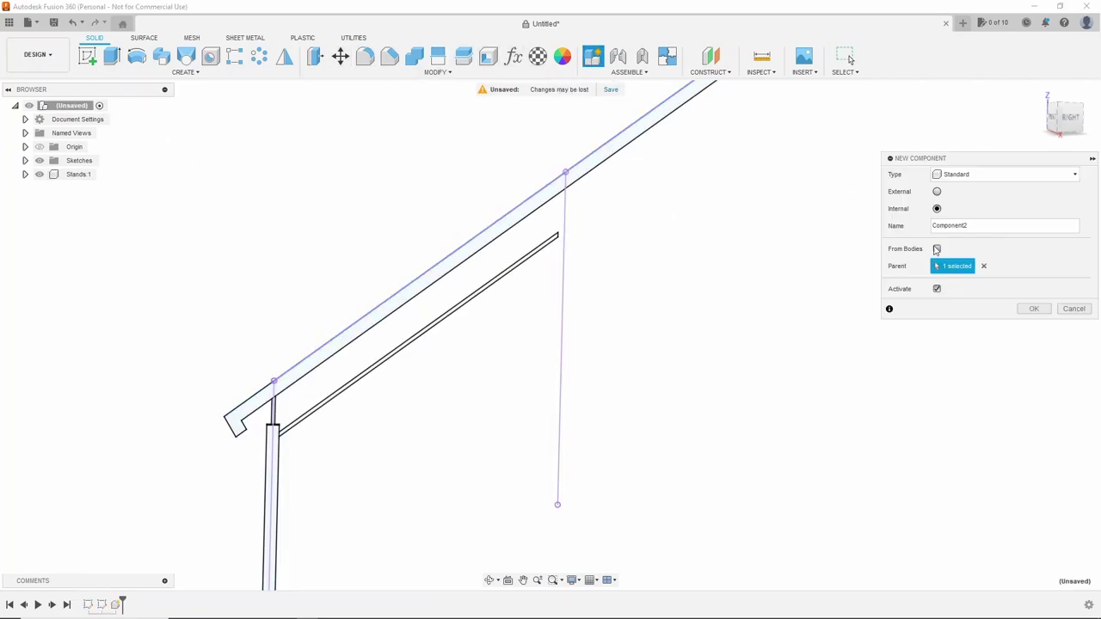
{"action": "left_click", "coordinate": [981, 224]}
{"action": "left_click", "coordinate": [1035, 308]}
{"action": "left_click", "coordinate": [97, 106]}
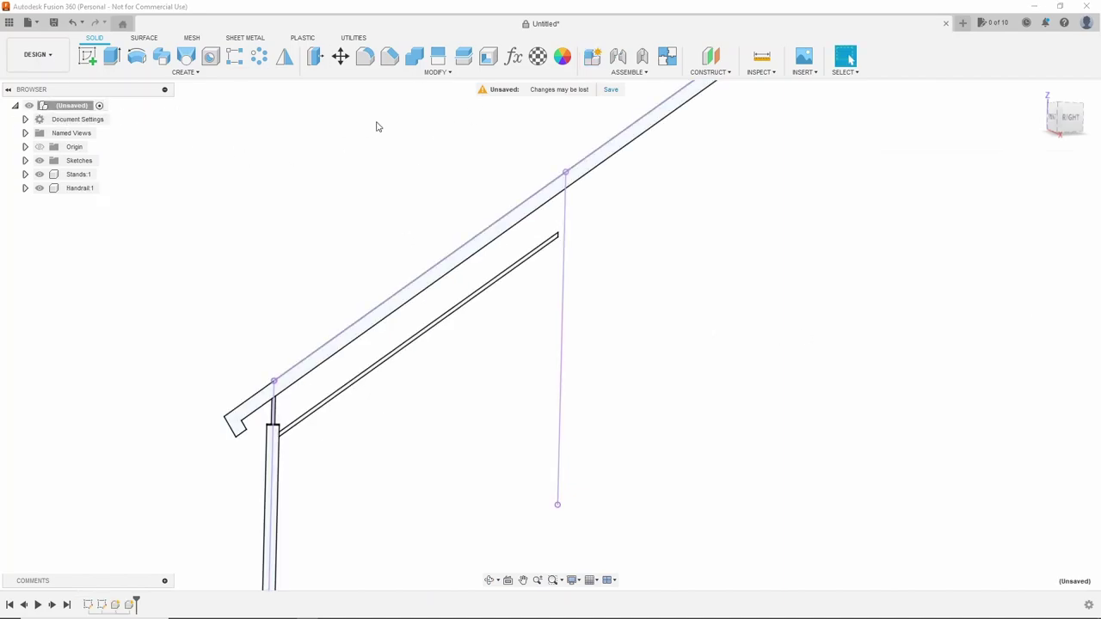
{"action": "left_click", "coordinate": [592, 57]}
{"action": "type", "text": "Balusters"}
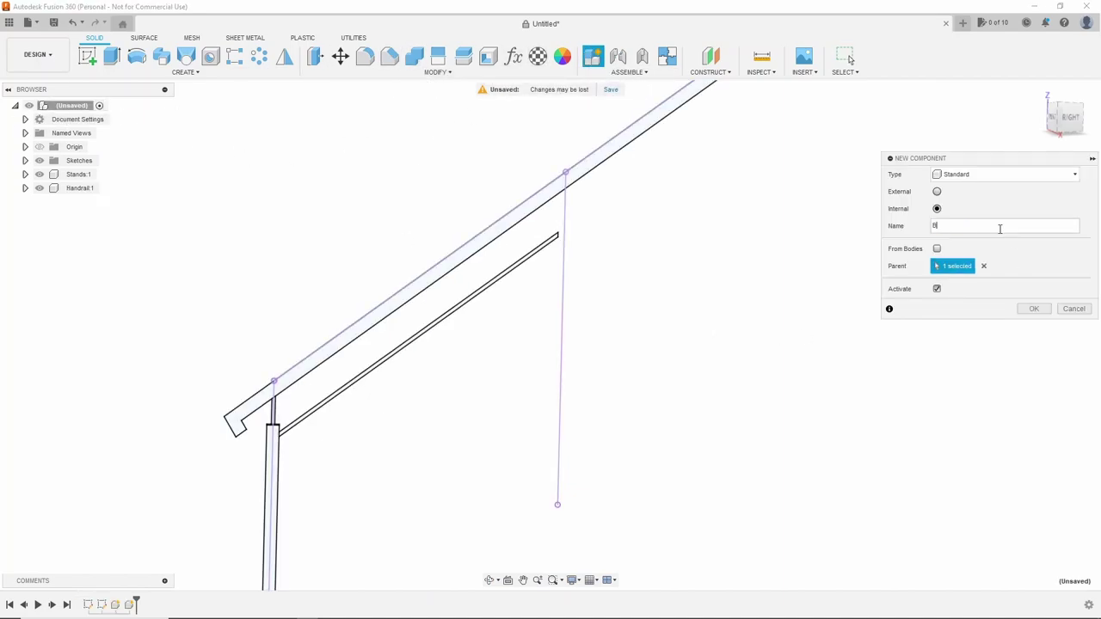
{"action": "left_click", "coordinate": [1033, 310]}
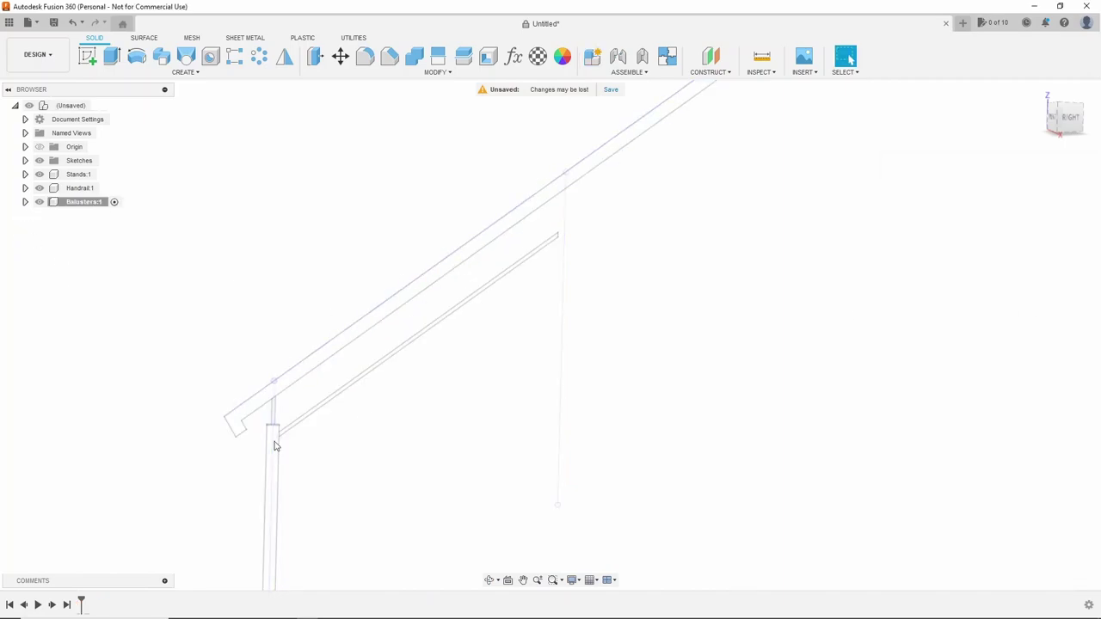
Step: Extrude the baluster profile symmetrically by balusters_diameter as a new component
{"action": "key", "text": "e"}
{"action": "left_click", "coordinate": [334, 377]}
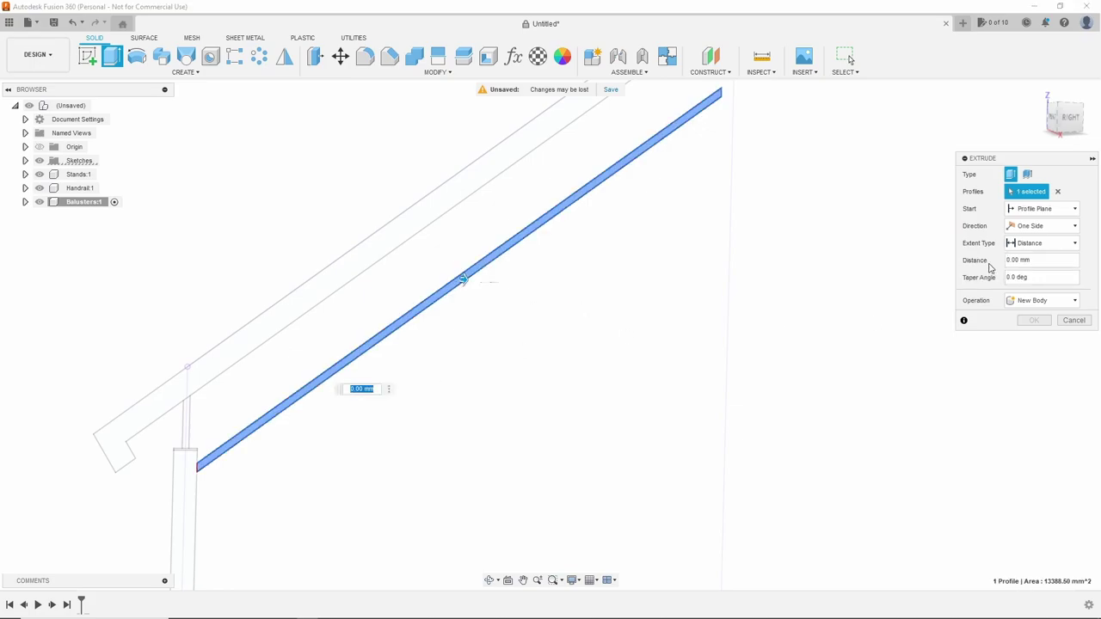
{"action": "left_click", "coordinate": [1060, 227]}
{"action": "left_click", "coordinate": [1034, 263]}
{"action": "left_click", "coordinate": [1054, 317]}
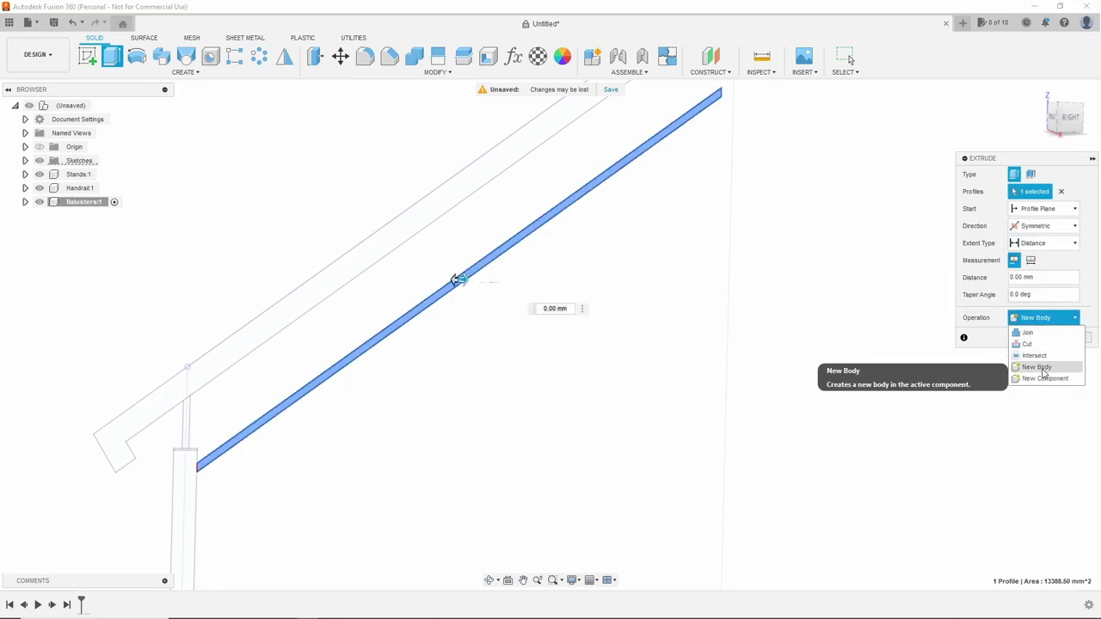
{"action": "left_click", "coordinate": [1057, 378]}
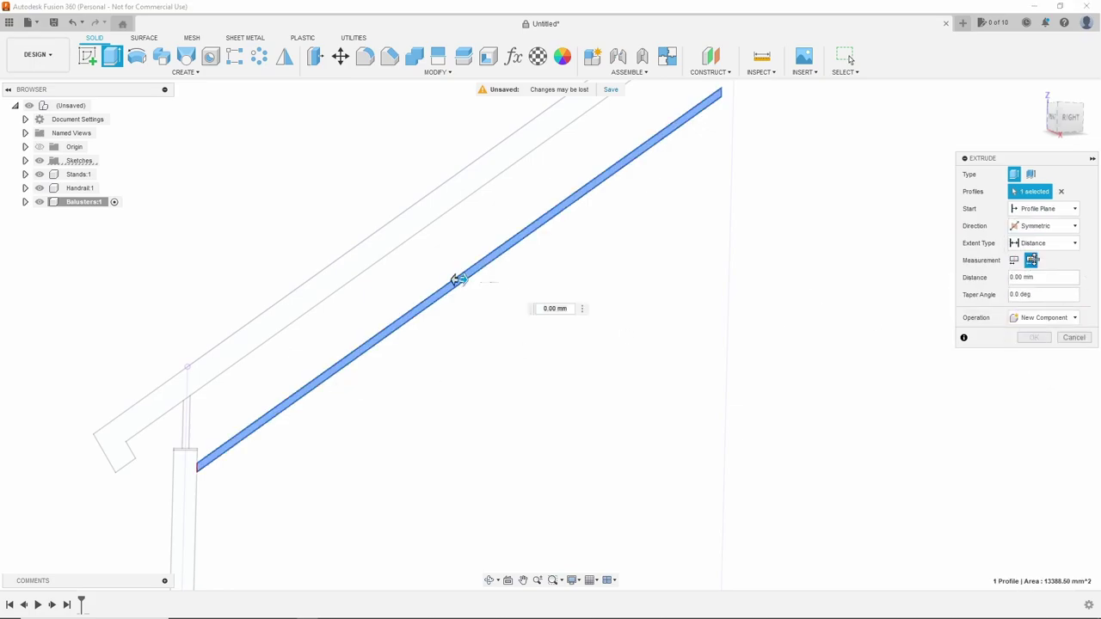
{"action": "type", "text": "baluste"}
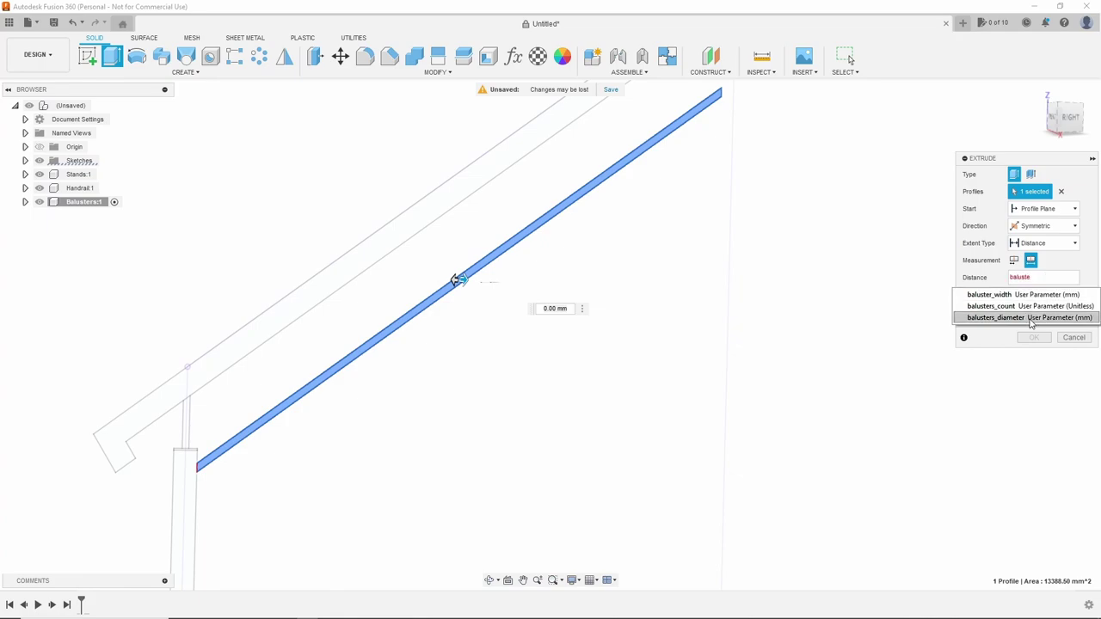
{"action": "left_click", "coordinate": [1031, 317]}
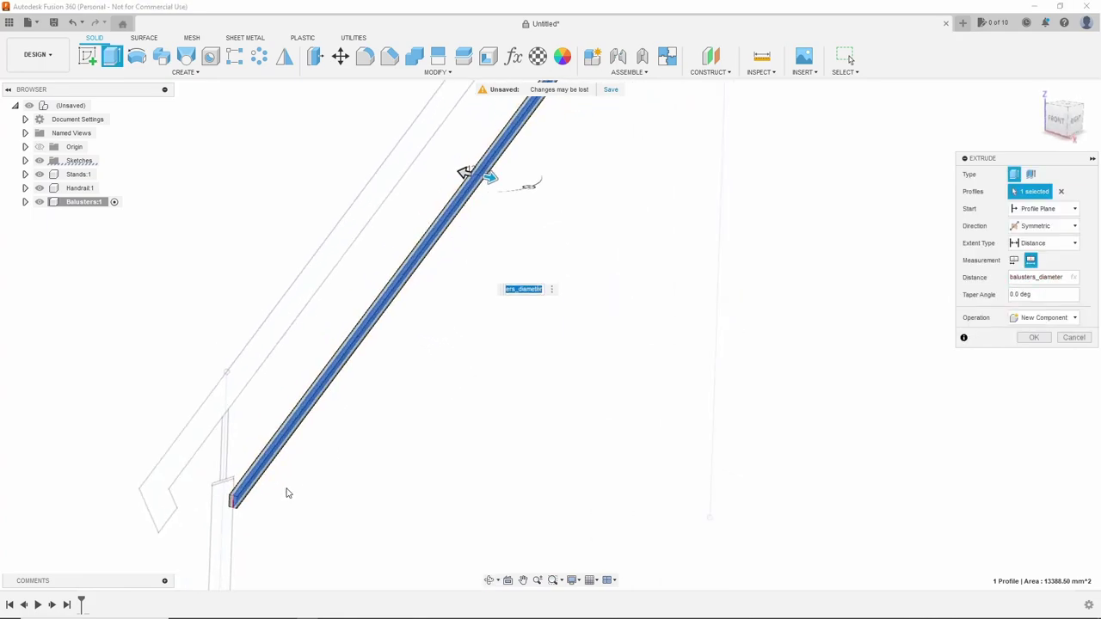
{"action": "left_click", "coordinate": [1033, 338]}
Step: Rename the new component inside Balusters to 'RB 12'
{"action": "left_click", "coordinate": [25, 202]}
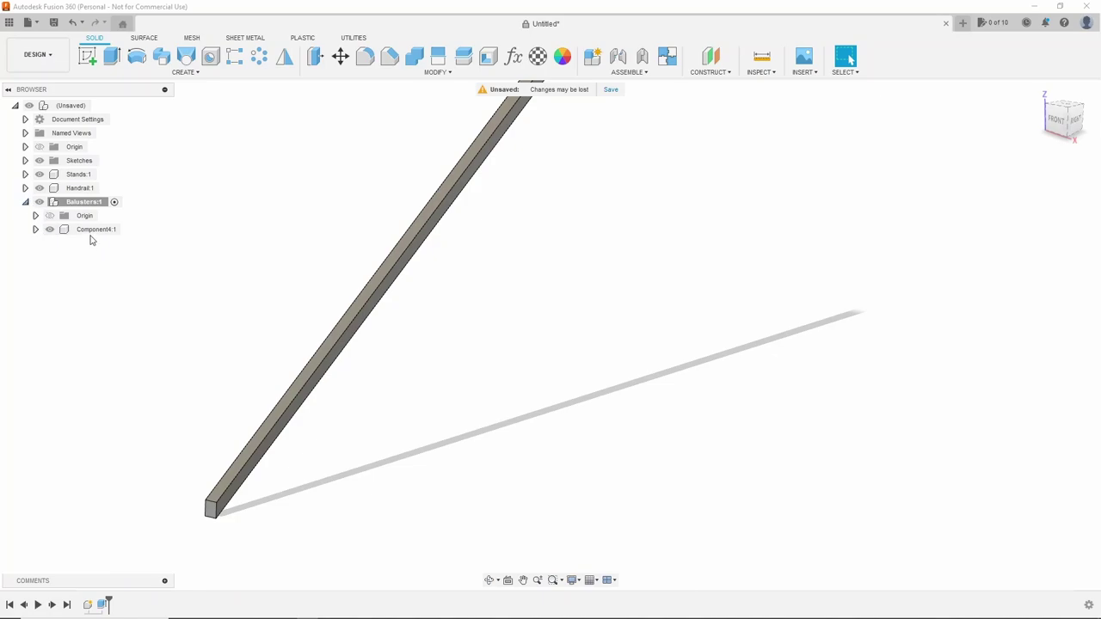
{"action": "double_click", "coordinate": [86, 229]}
{"action": "type", "text": "RB 12"}
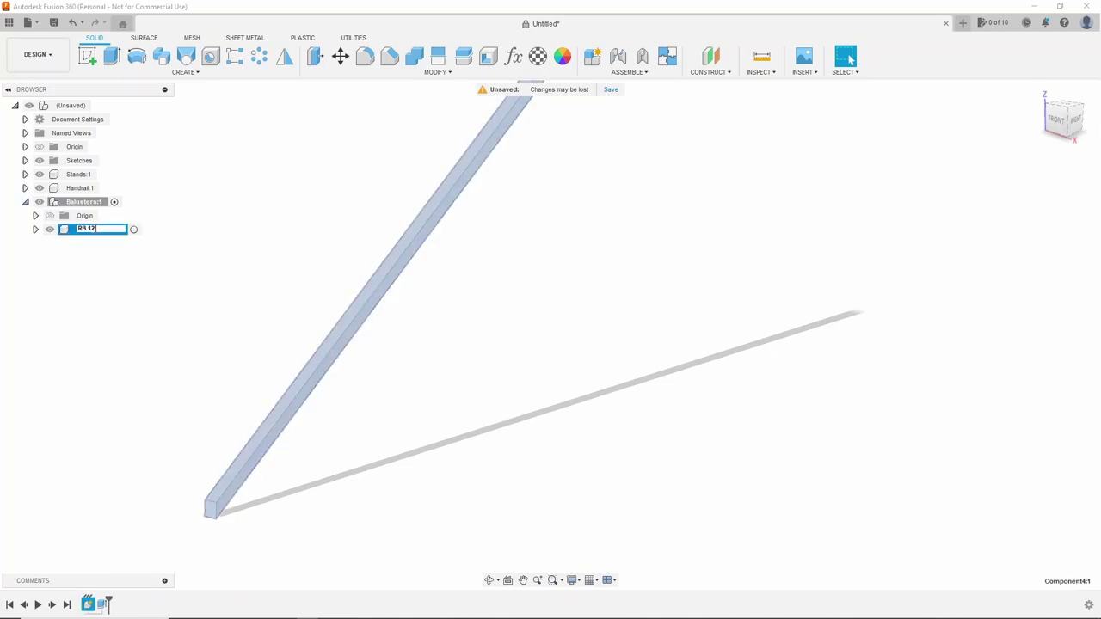
{"action": "key", "text": "Escape"}
{"action": "double_click", "coordinate": [86, 229]}
{"action": "type", "text": "RB 12"}
{"action": "key", "text": "Return"}
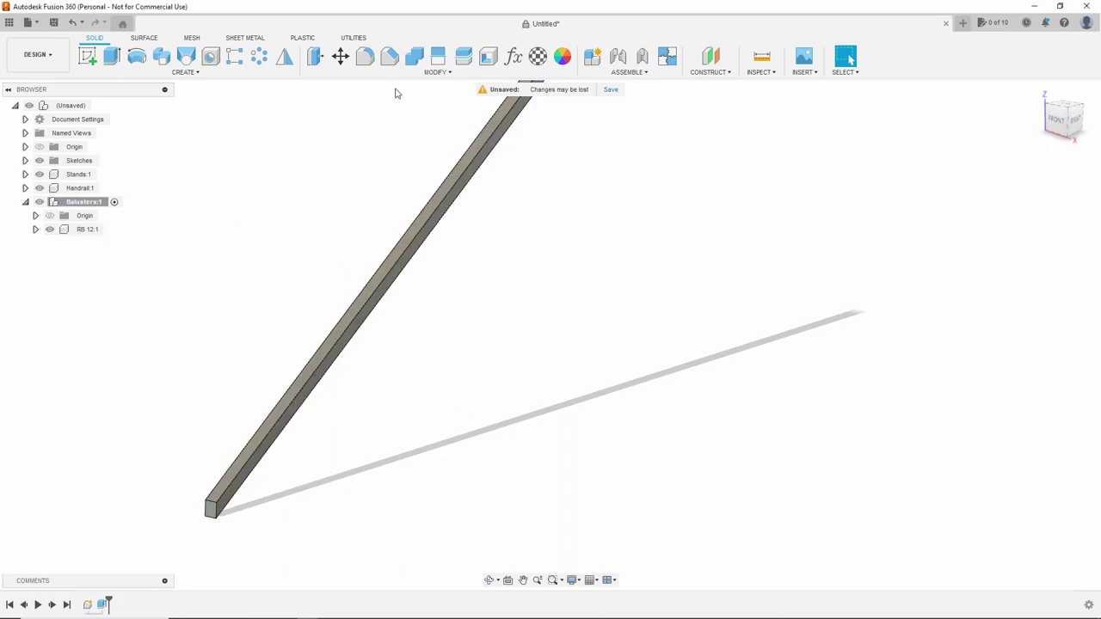
{"action": "left_click", "coordinate": [365, 56]}
Step: Fillet the rod's four long edges with radius balusters_diameter/2
{"action": "scroll", "coordinate": [219, 492], "scroll_direction": "up", "scroll_amount": 1}
{"action": "left_click", "coordinate": [219, 492]}
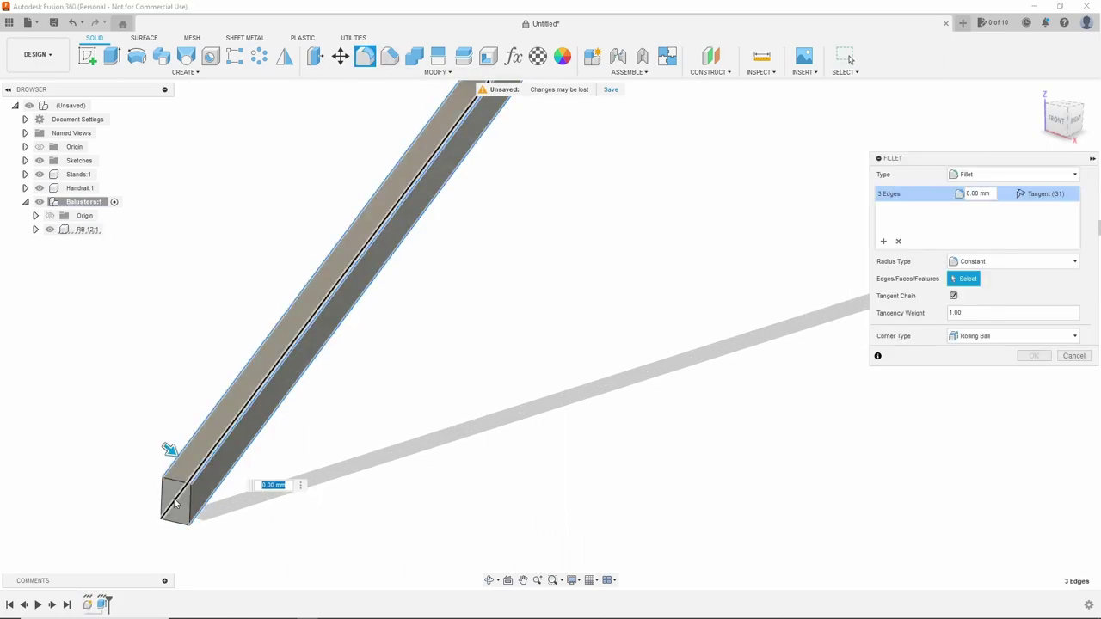
{"action": "type", "text": "b"}
{"action": "key", "text": "Down"}
{"action": "key", "text": "Down"}
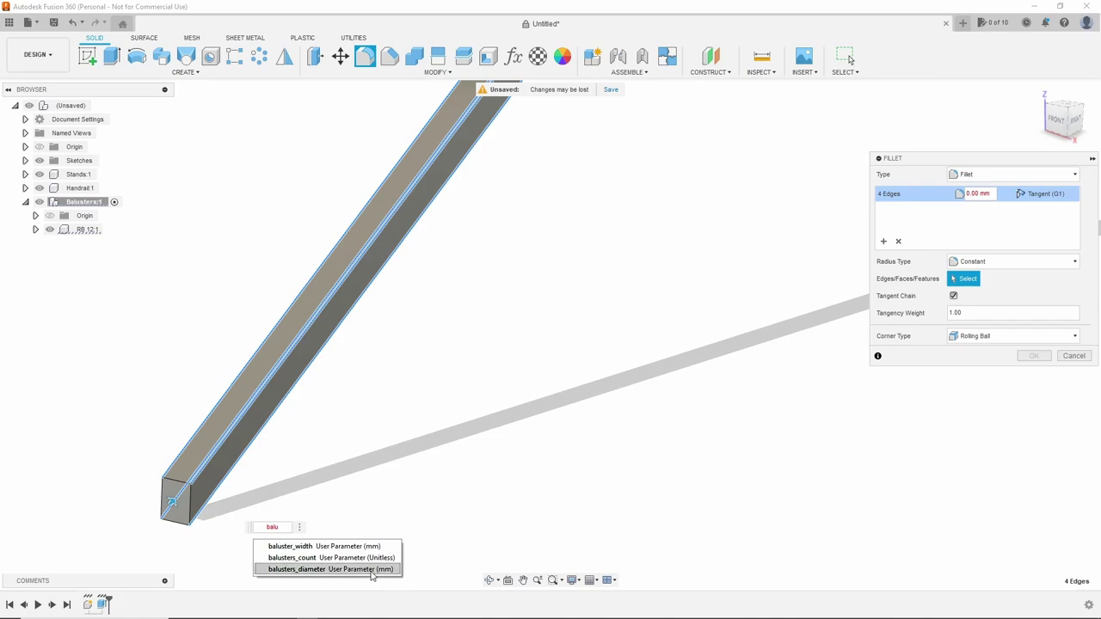
{"action": "key", "text": "Return"}
{"action": "type", "text": "/2"}
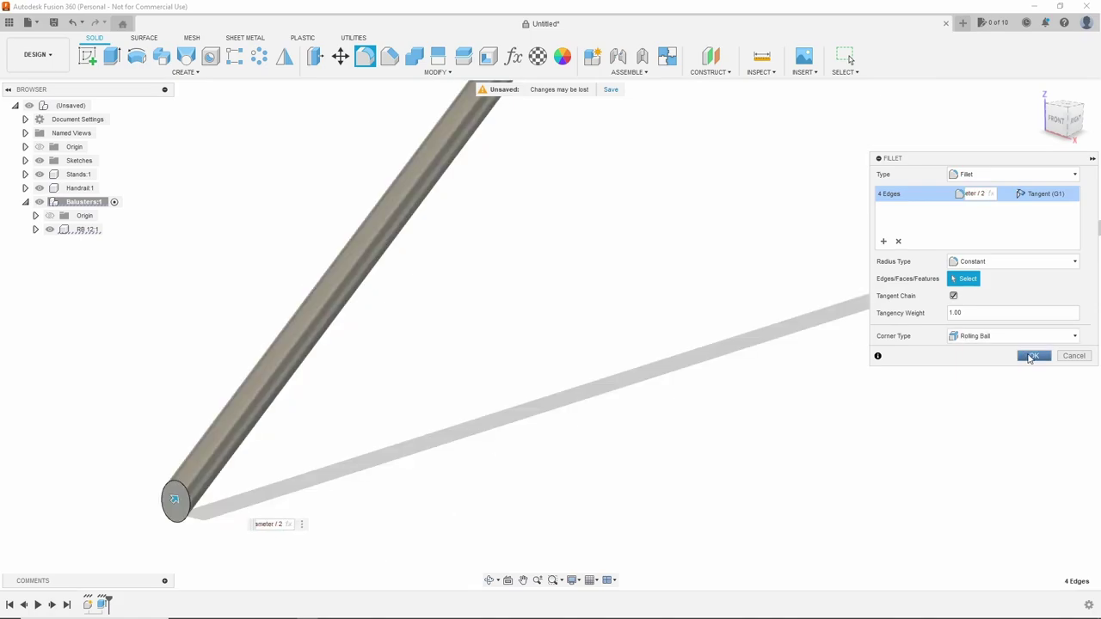
{"action": "left_click", "coordinate": [1030, 356]}
Step: Expand the Sketches folder in the browser to show the sketch outlines
{"action": "scroll", "coordinate": [543, 328], "scroll_direction": "down", "scroll_amount": 4}
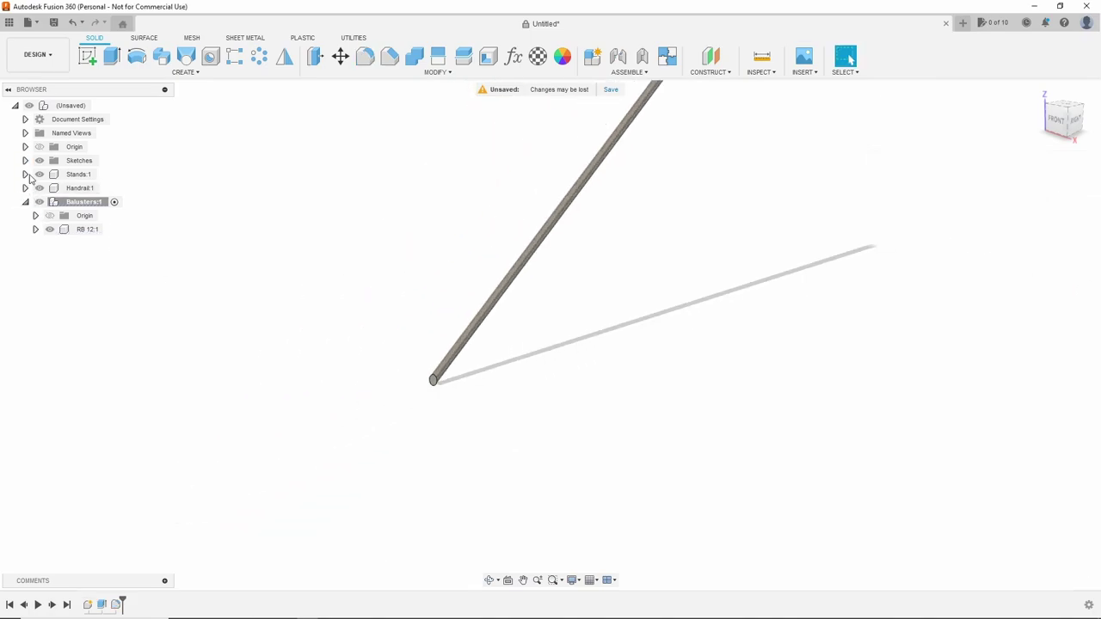
{"action": "left_click", "coordinate": [25, 161]}
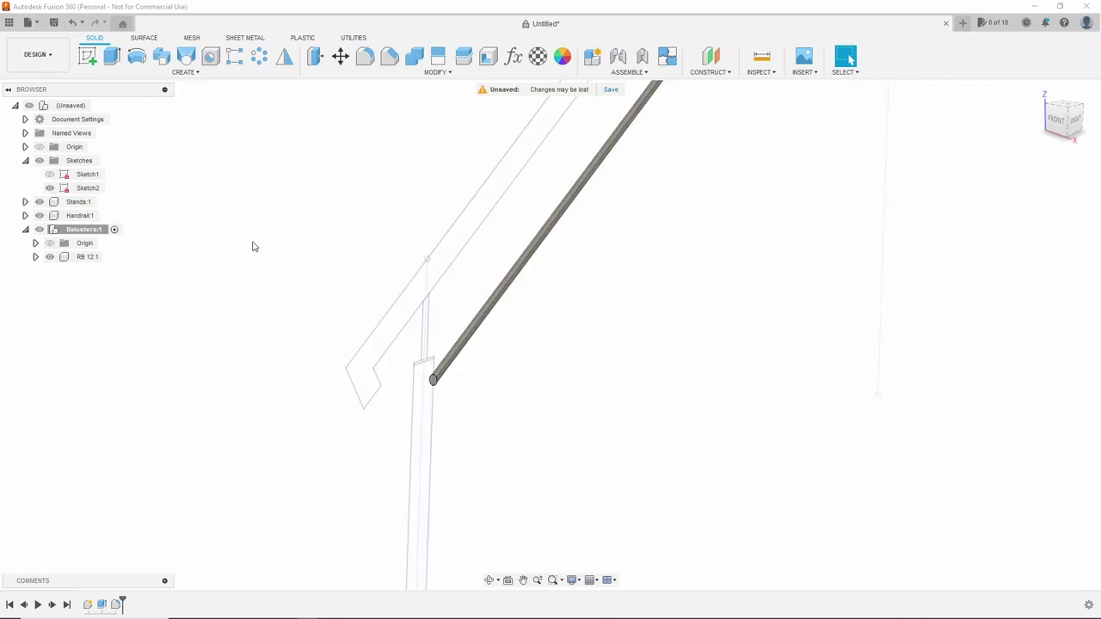
{"action": "scroll", "coordinate": [385, 278], "scroll_direction": "down", "scroll_amount": 4}
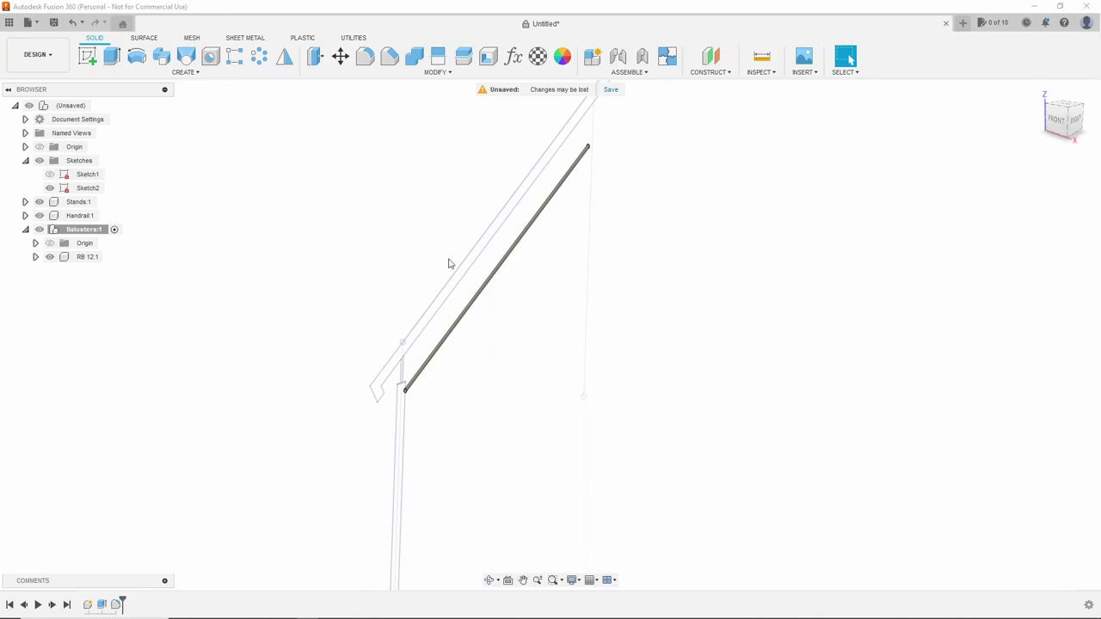
Step: Rectangular-pattern component RB 12:1 along the Sketch2 line, spacing baluster_width and count balusters_count
{"action": "scroll", "coordinate": [516, 278], "scroll_direction": "down", "scroll_amount": 3}
{"action": "scroll", "coordinate": [516, 310], "scroll_direction": "up", "scroll_amount": 2}
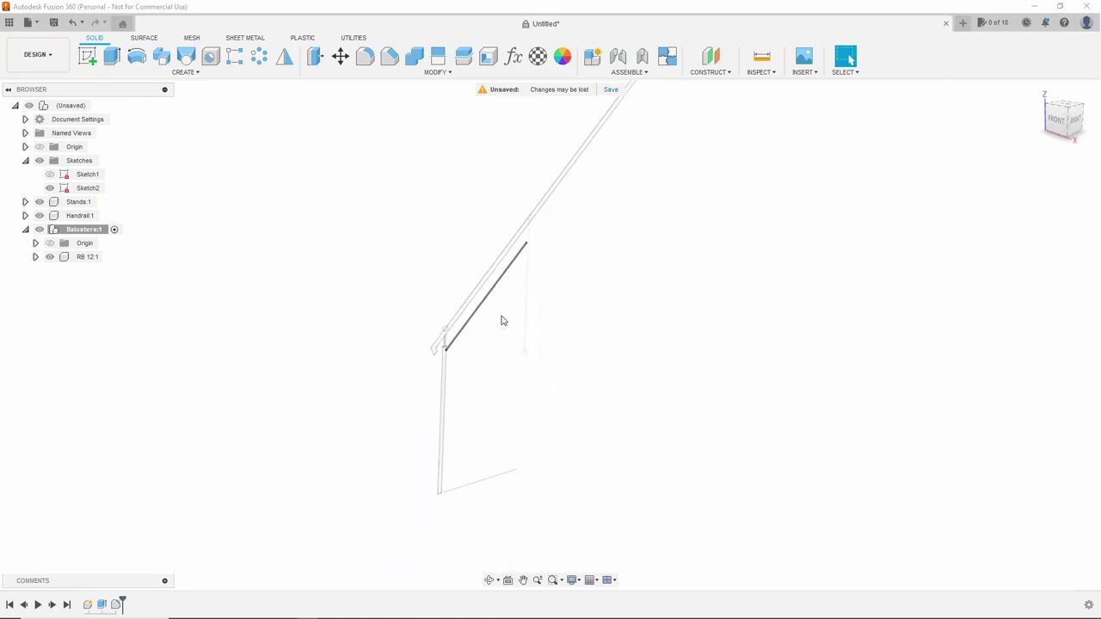
{"action": "scroll", "coordinate": [405, 303], "scroll_direction": "up", "scroll_amount": 2}
{"action": "scroll", "coordinate": [383, 386], "scroll_direction": "up", "scroll_amount": 2}
{"action": "scroll", "coordinate": [258, 258], "scroll_direction": "up", "scroll_amount": 2}
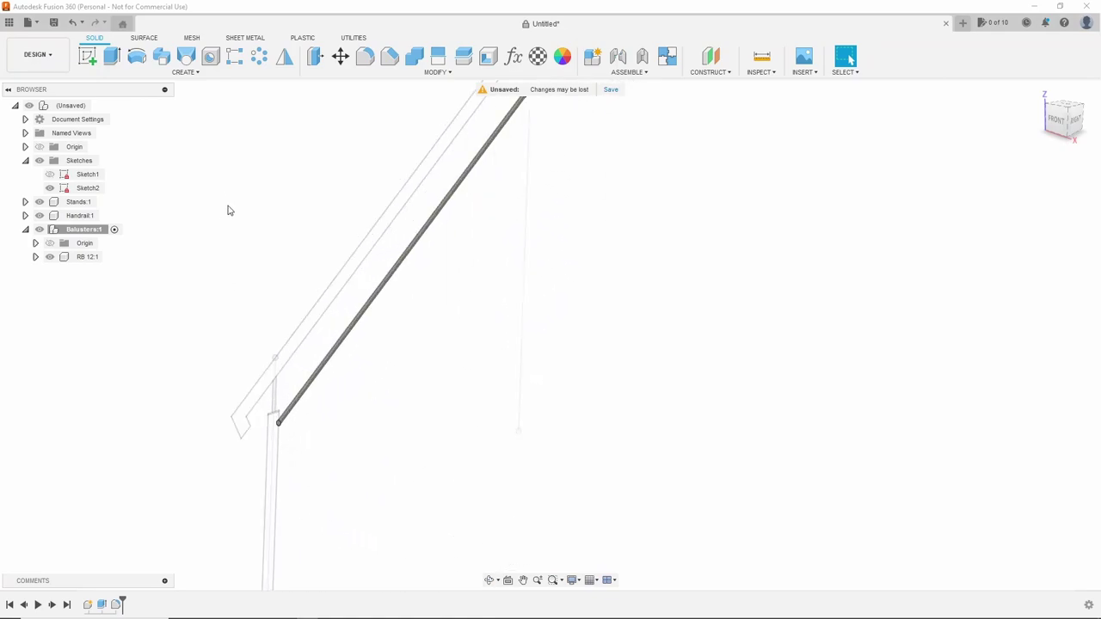
{"action": "left_click", "coordinate": [235, 56]}
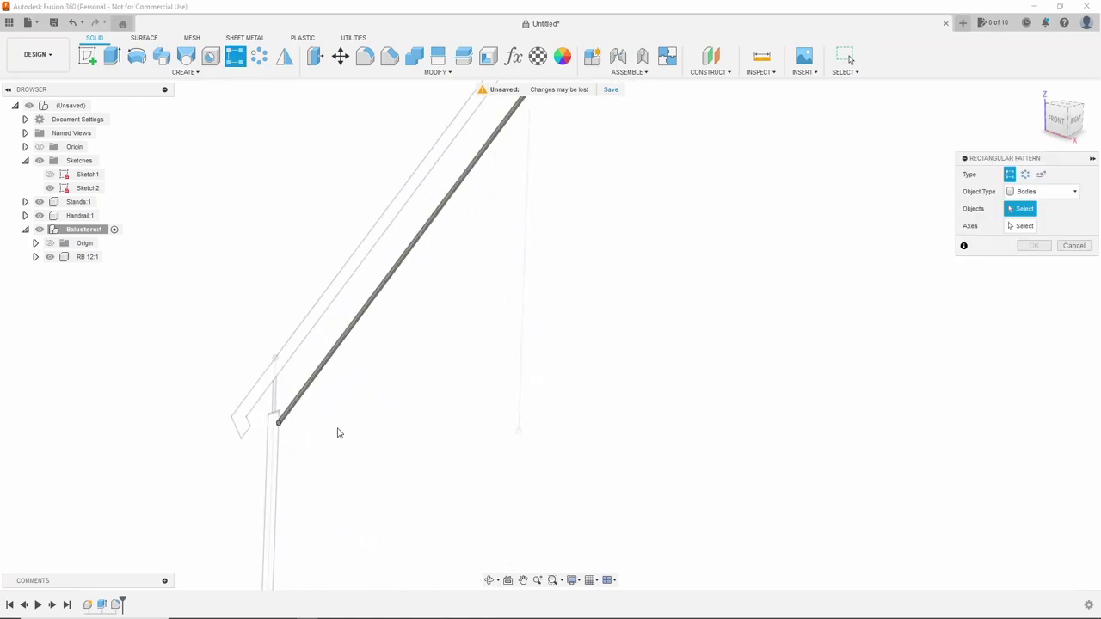
{"action": "left_click", "coordinate": [1054, 191]}
{"action": "left_click", "coordinate": [1057, 241]}
{"action": "scroll", "coordinate": [277, 441], "scroll_direction": "up", "scroll_amount": 1}
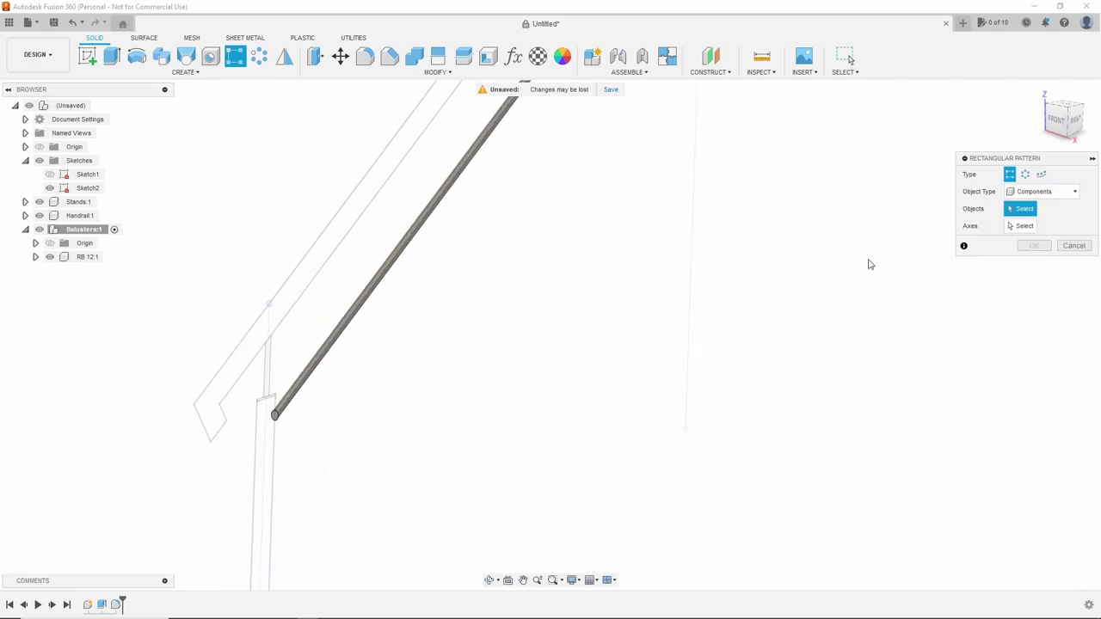
{"action": "left_click", "coordinate": [360, 310]}
{"action": "left_click", "coordinate": [274, 452]}
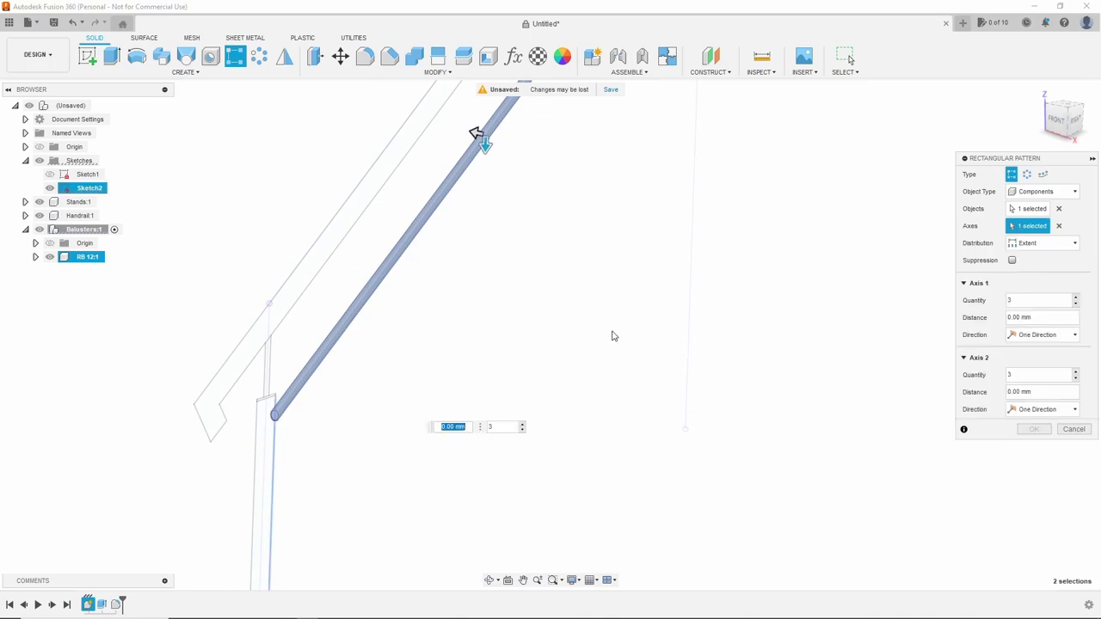
{"action": "type", "text": "balus"}
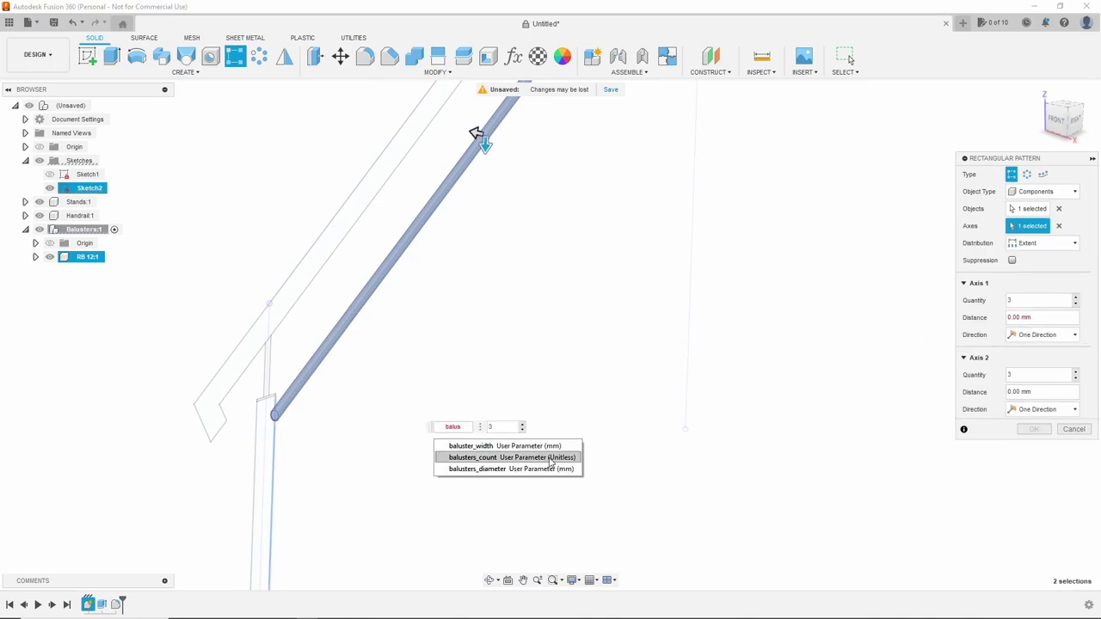
{"action": "left_click", "coordinate": [559, 445]}
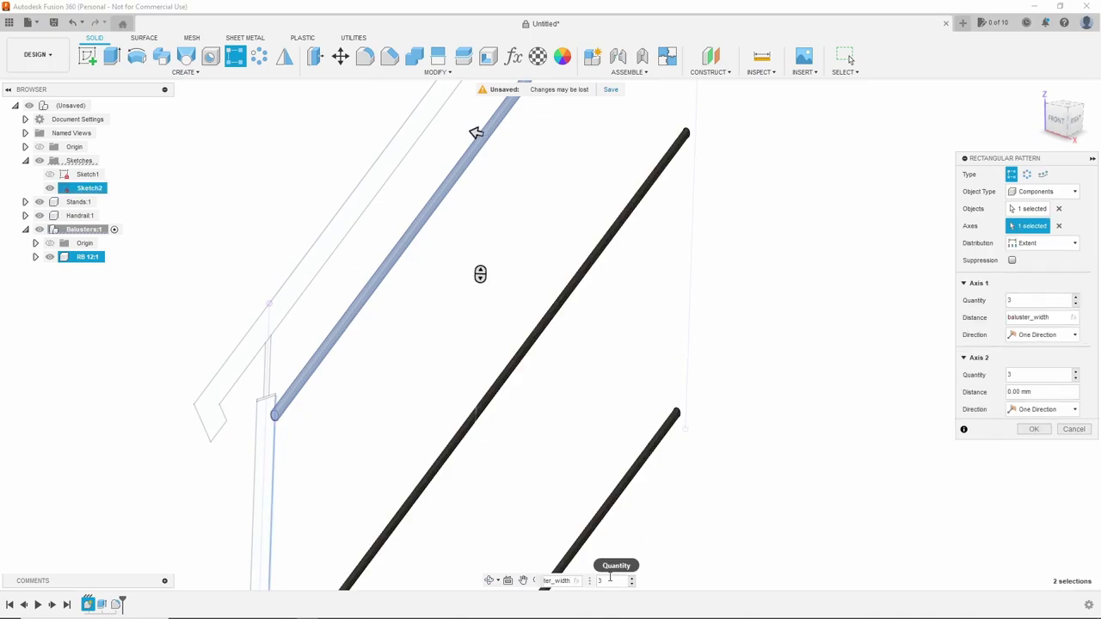
{"action": "type", "text": "ba"}
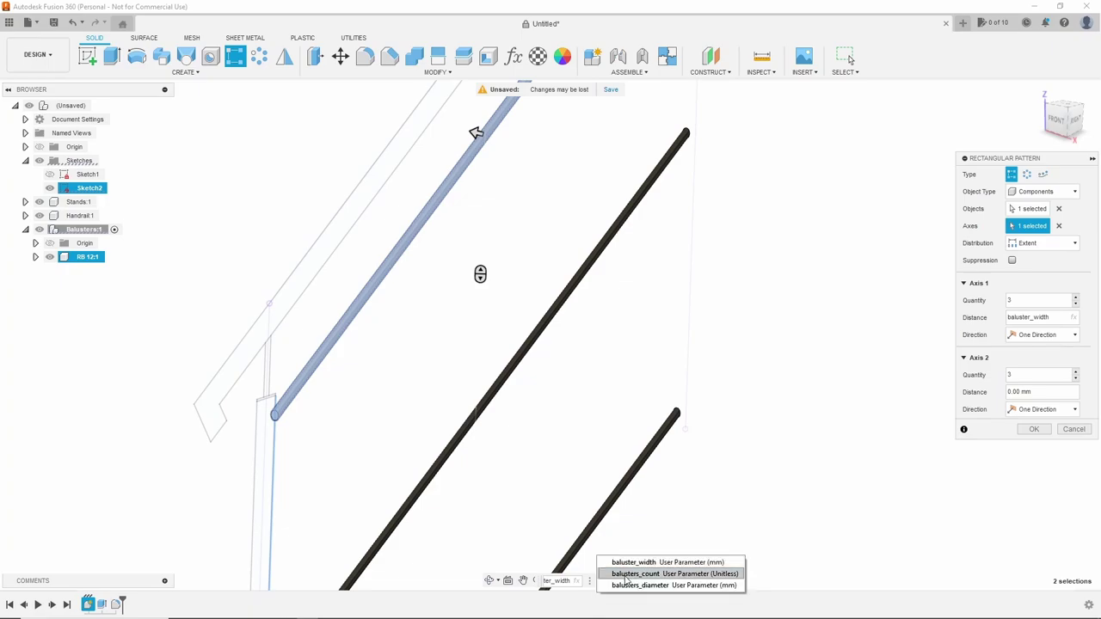
{"action": "left_click", "coordinate": [631, 573]}
{"action": "scroll", "coordinate": [516, 387], "scroll_direction": "down", "scroll_amount": 3}
{"action": "middle_click_drag", "start_coordinate": [467, 360], "coordinate": [494, 353], "text": "shift"}
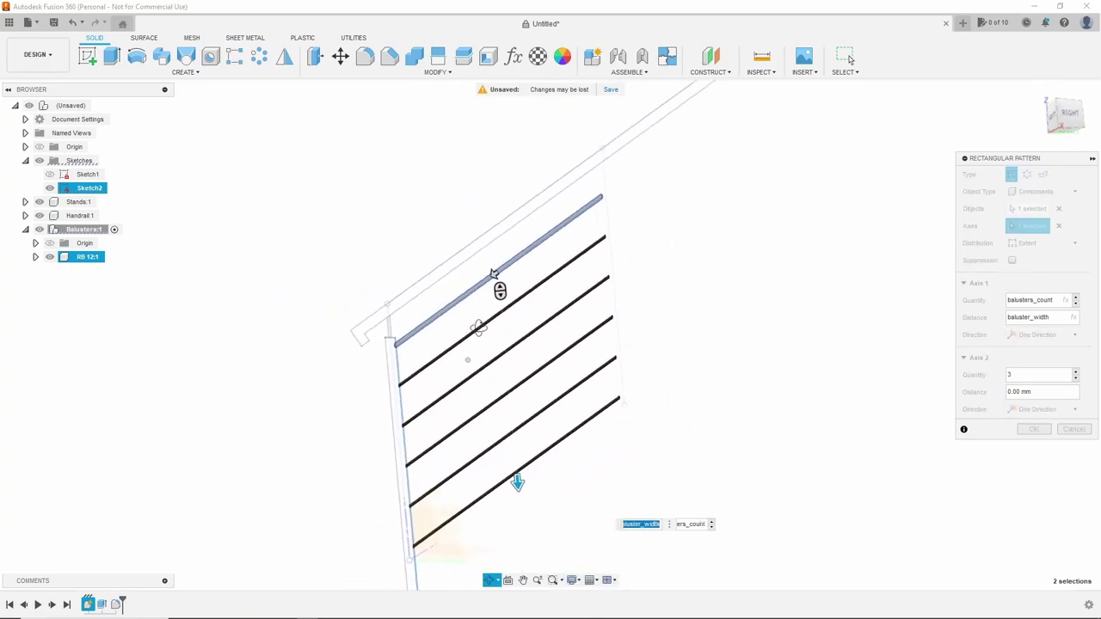
{"action": "scroll", "coordinate": [456, 357], "scroll_direction": "up", "scroll_amount": 3}
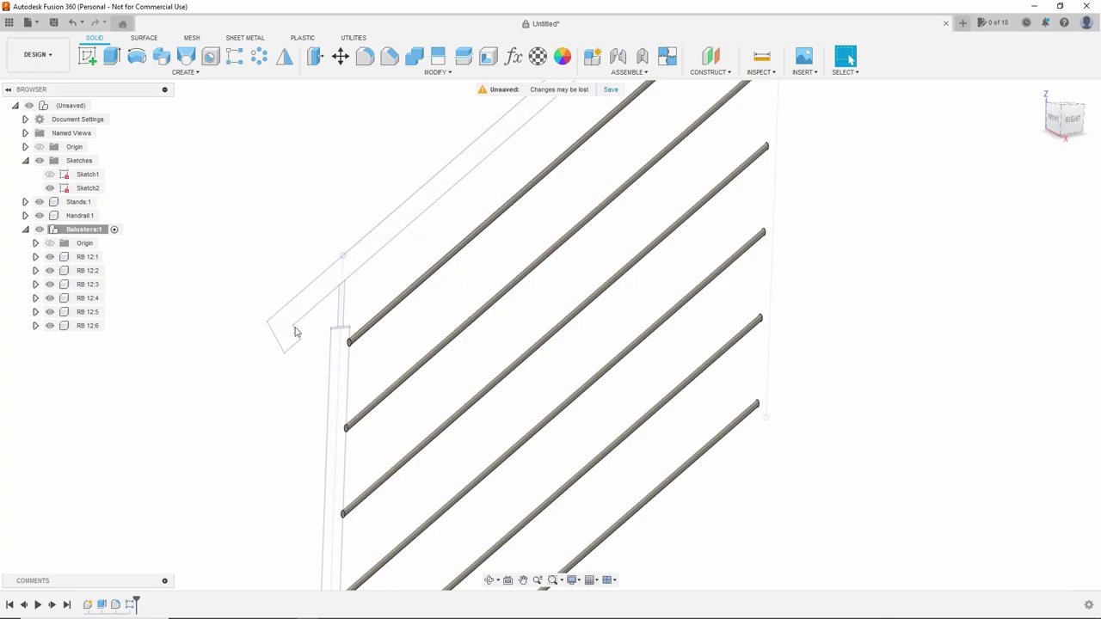
Step: Collapse the Balusters component and make Stand:1 the active component
{"action": "left_click", "coordinate": [26, 230]}
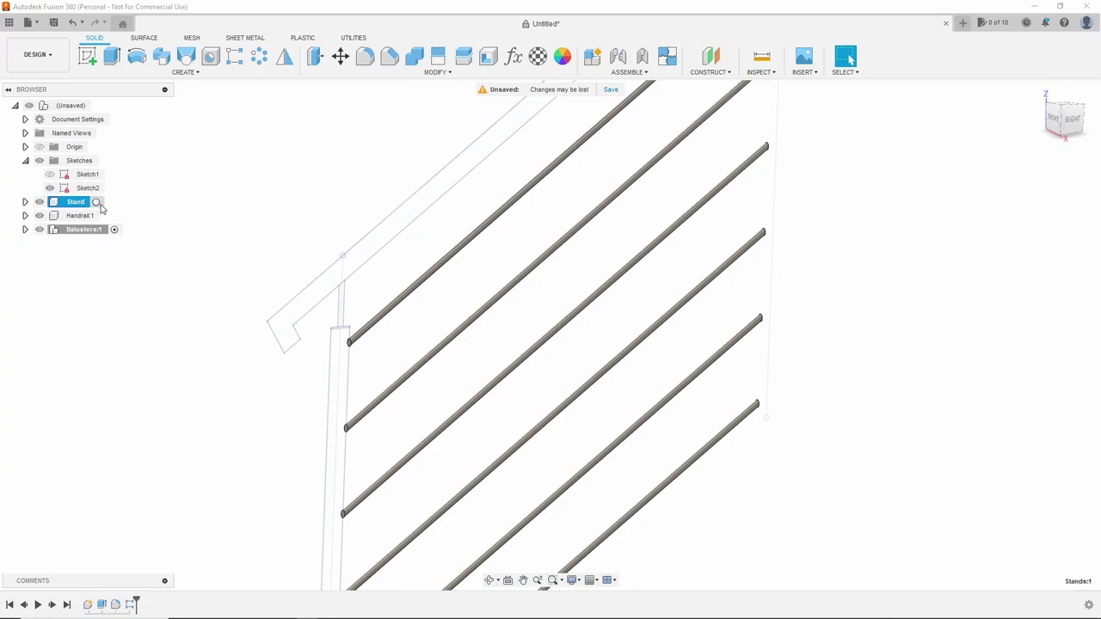
{"action": "scroll", "coordinate": [558, 364], "scroll_direction": "down", "scroll_amount": 5}
{"action": "scroll", "coordinate": [522, 425], "scroll_direction": "up", "scroll_amount": 2}
{"action": "scroll", "coordinate": [519, 407], "scroll_direction": "up", "scroll_amount": 1}
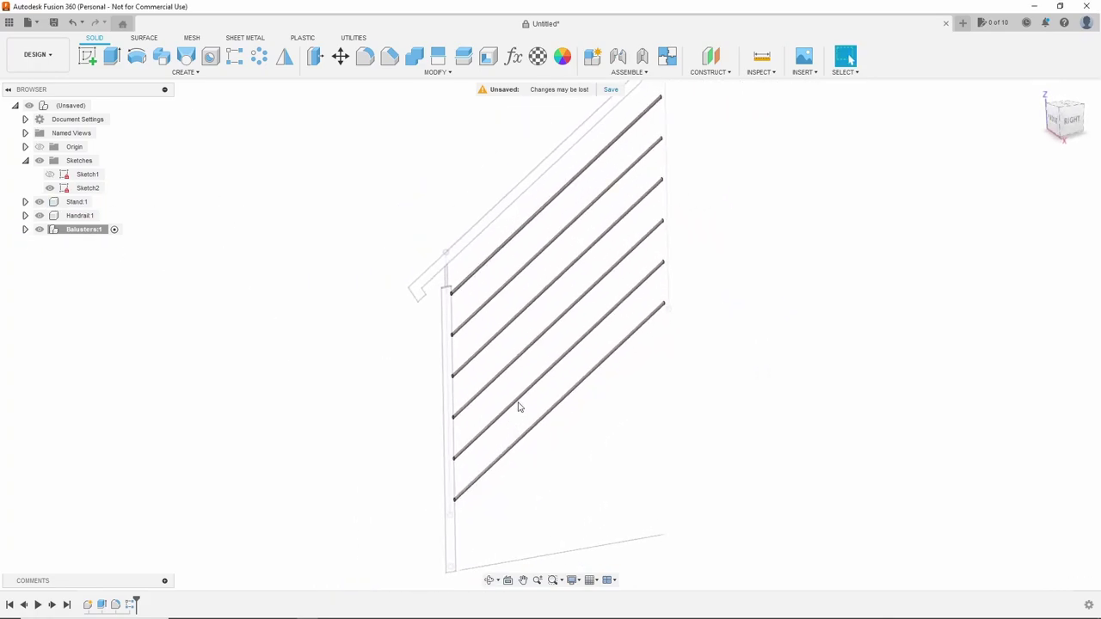
{"action": "scroll", "coordinate": [572, 357], "scroll_direction": "down", "scroll_amount": 1}
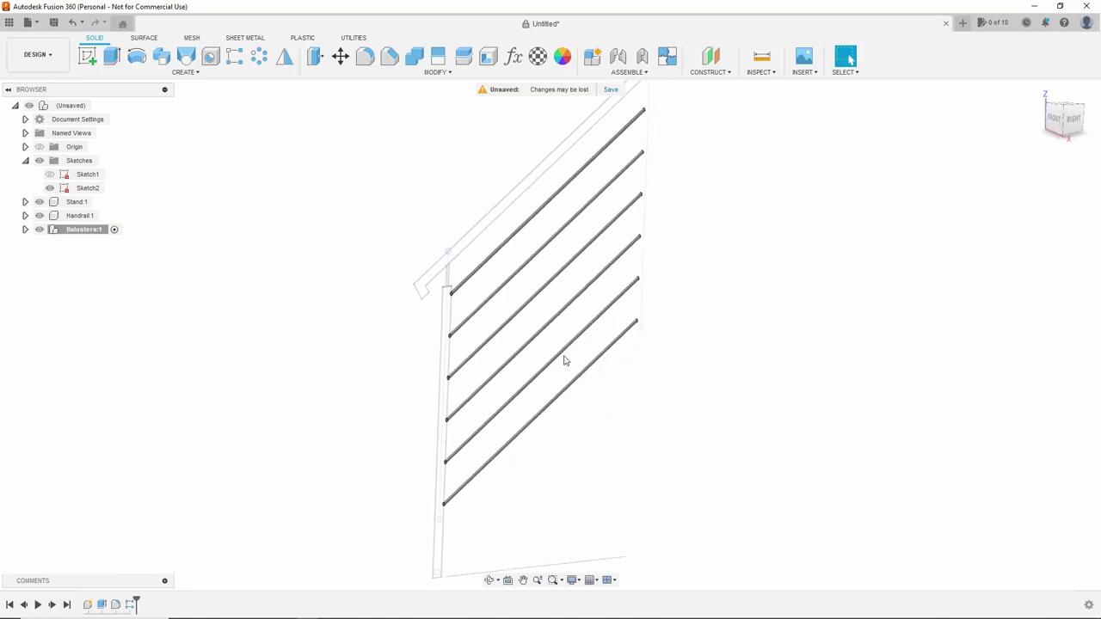
{"action": "scroll", "coordinate": [484, 332], "scroll_direction": "up", "scroll_amount": 1}
{"action": "scroll", "coordinate": [496, 347], "scroll_direction": "down", "scroll_amount": 1}
{"action": "scroll", "coordinate": [478, 387], "scroll_direction": "down", "scroll_amount": 3}
{"action": "scroll", "coordinate": [472, 412], "scroll_direction": "up", "scroll_amount": 3}
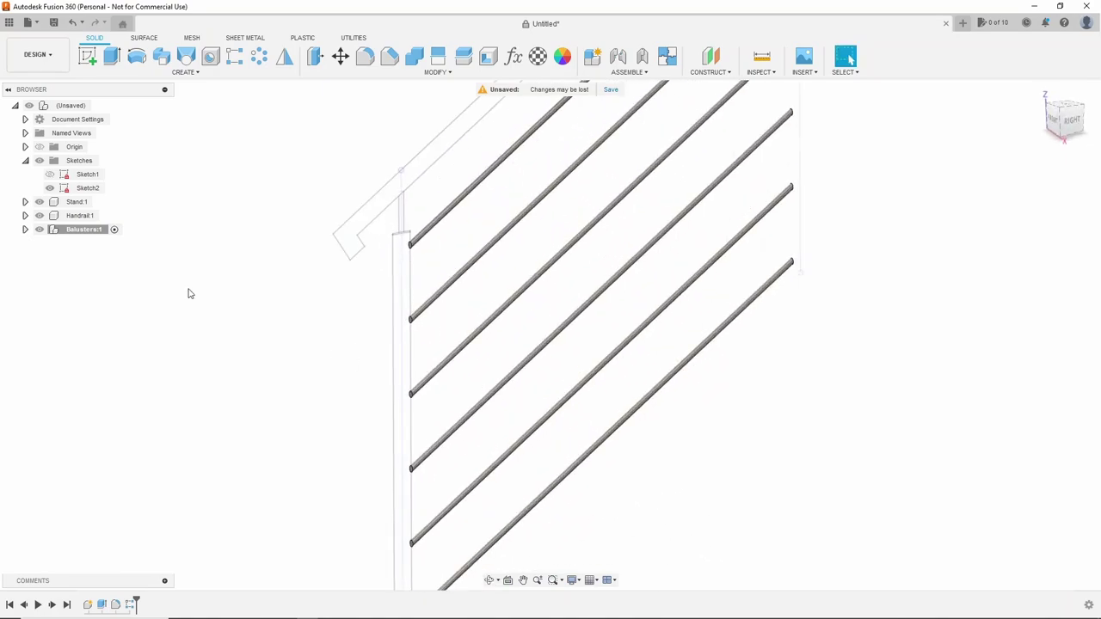
{"action": "left_click", "coordinate": [98, 201]}
{"action": "scroll", "coordinate": [490, 352], "scroll_direction": "down", "scroll_amount": 2}
{"action": "scroll", "coordinate": [479, 388], "scroll_direction": "up", "scroll_amount": 1}
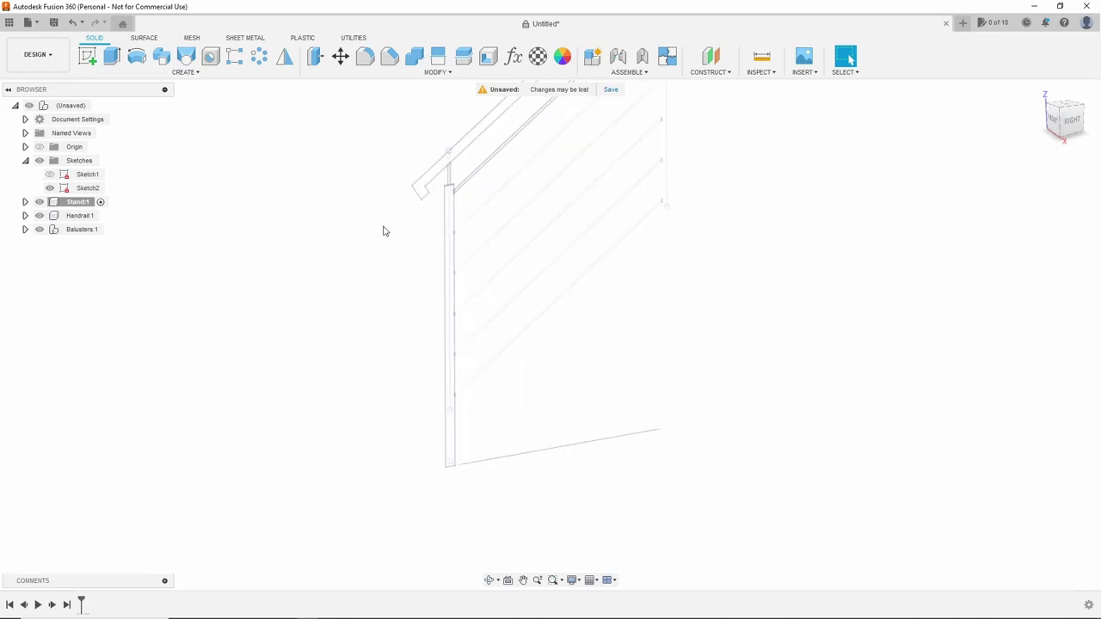
Step: Extrude the stand profile symmetrically by stands_diameter into a square post
{"action": "key", "text": "e"}
{"action": "left_click", "coordinate": [448, 413]}
{"action": "scroll", "coordinate": [448, 413], "scroll_direction": "up", "scroll_amount": 1}
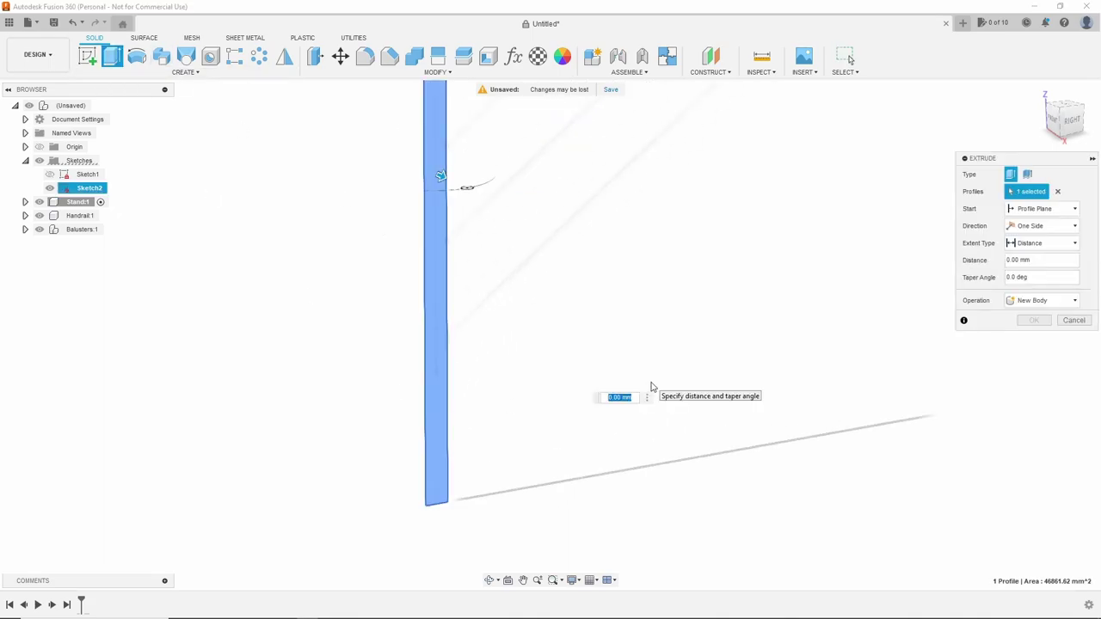
{"action": "type", "text": "stan"}
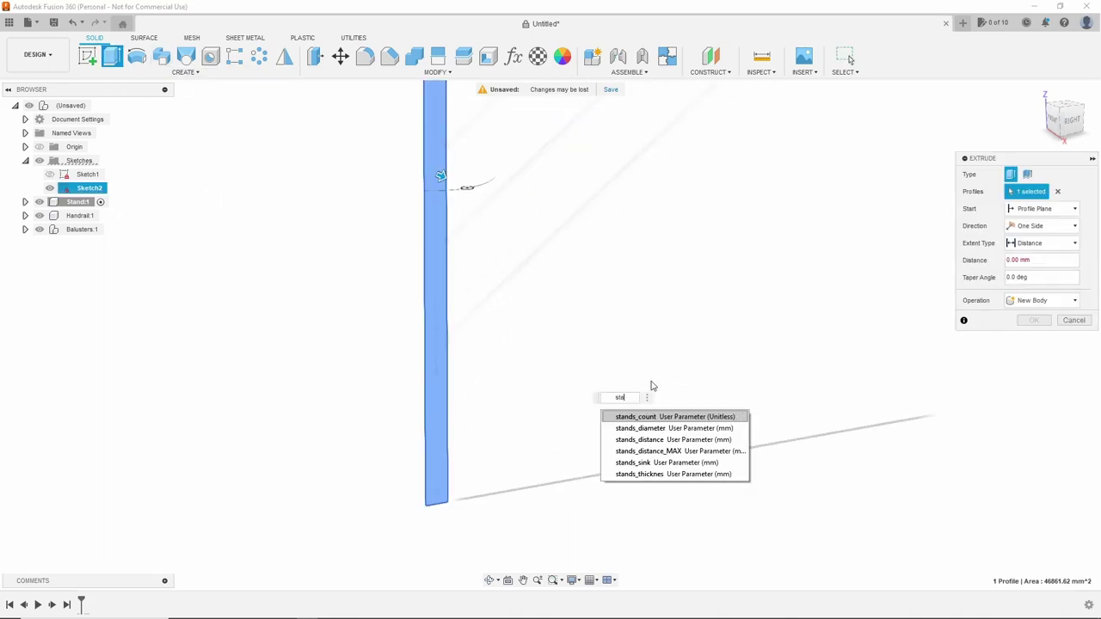
{"action": "left_click", "coordinate": [679, 428]}
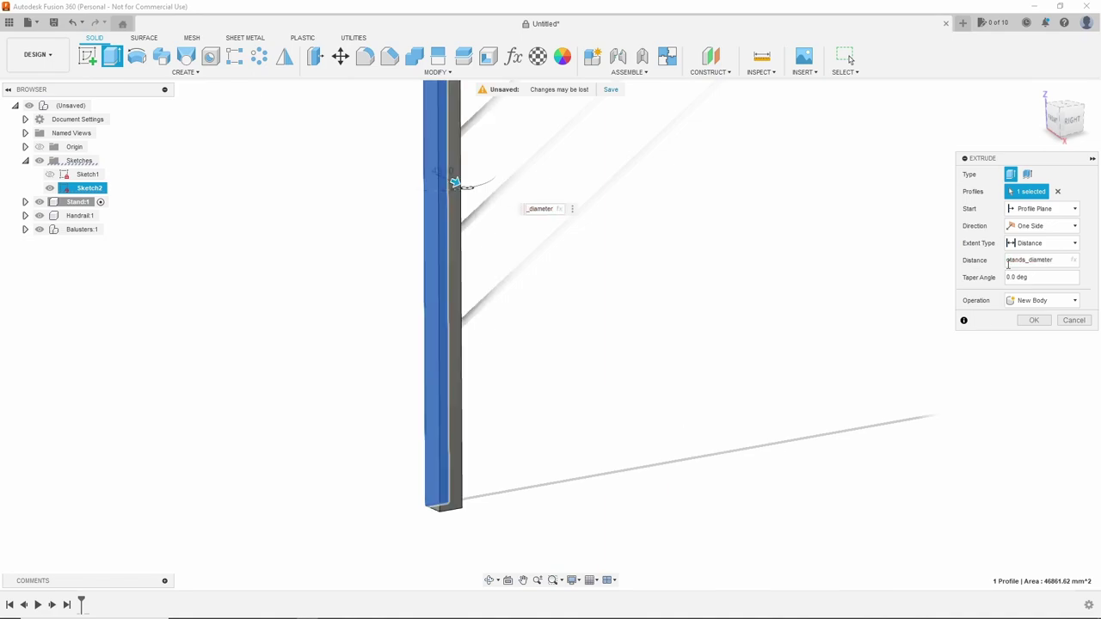
{"action": "left_click", "coordinate": [1071, 226]}
{"action": "left_click", "coordinate": [1033, 264]}
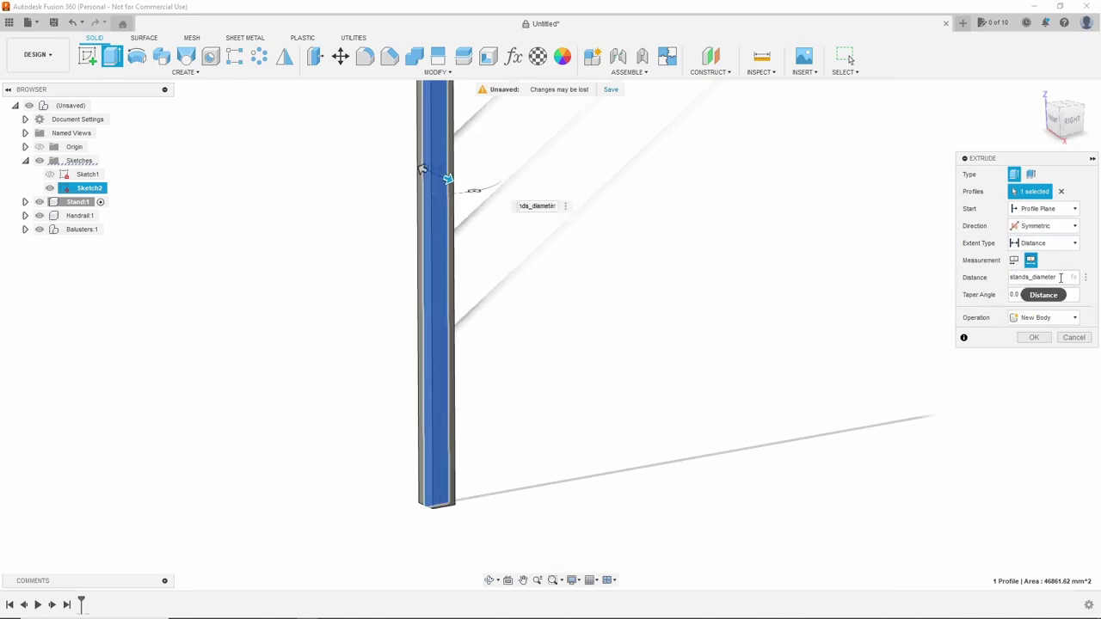
{"action": "left_click", "coordinate": [1034, 338]}
{"action": "scroll", "coordinate": [467, 418], "scroll_direction": "down", "scroll_amount": 3}
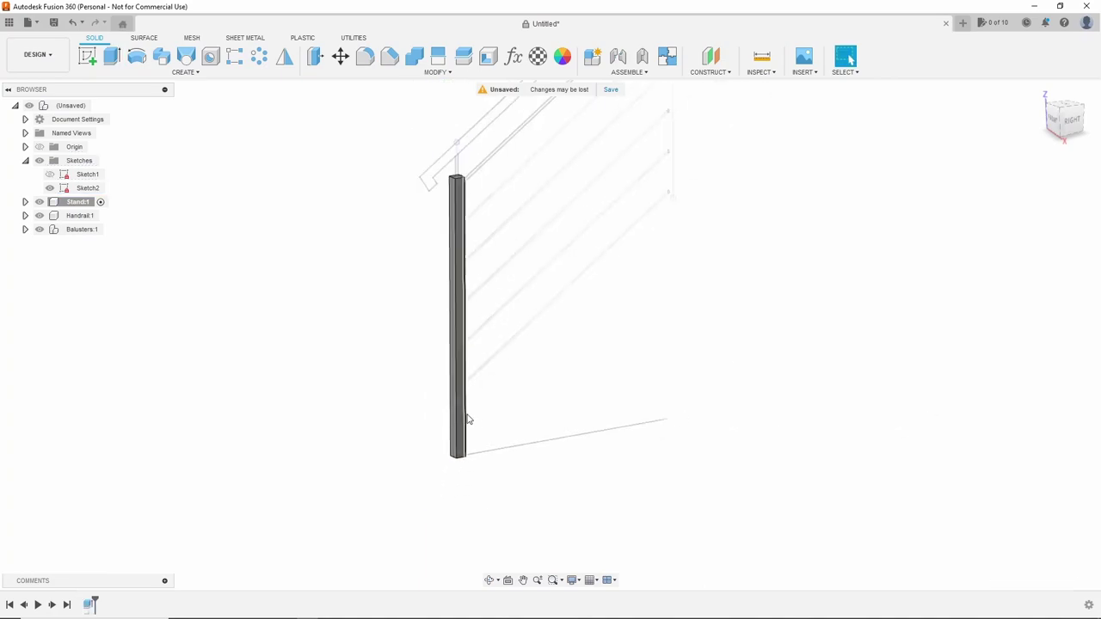
{"action": "middle_click_drag", "start_coordinate": [462, 352], "coordinate": [485, 183], "text": "shift"}
{"action": "scroll", "coordinate": [485, 182], "scroll_direction": "up", "scroll_amount": 3}
{"action": "scroll", "coordinate": [458, 271], "scroll_direction": "up", "scroll_amount": 3}
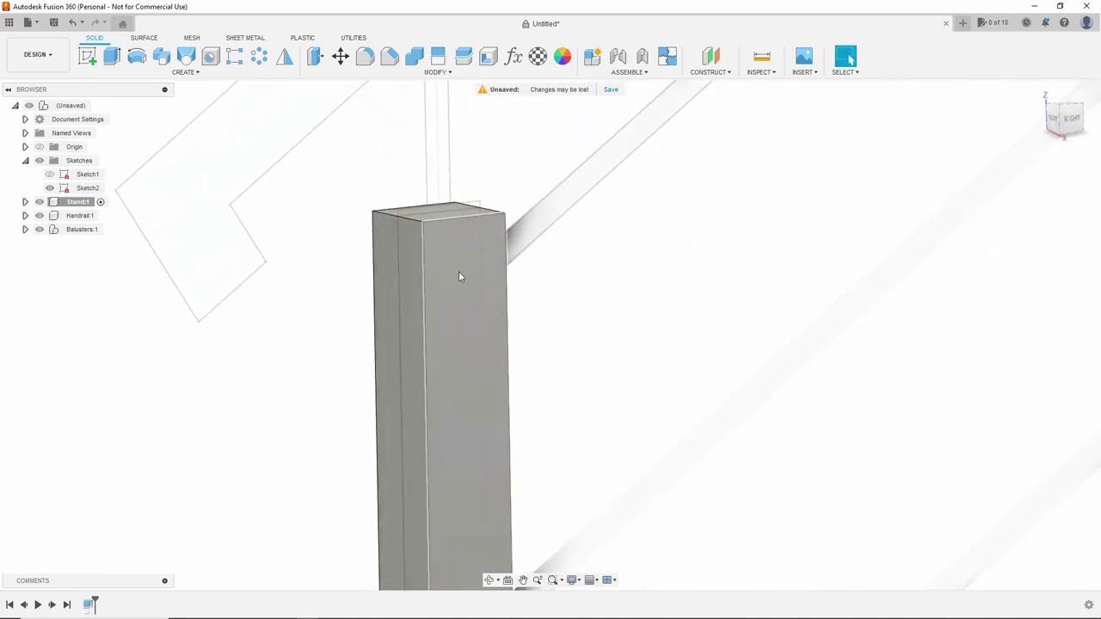
{"action": "scroll", "coordinate": [461, 230], "scroll_direction": "up", "scroll_amount": 2}
{"action": "scroll", "coordinate": [452, 263], "scroll_direction": "down", "scroll_amount": 3}
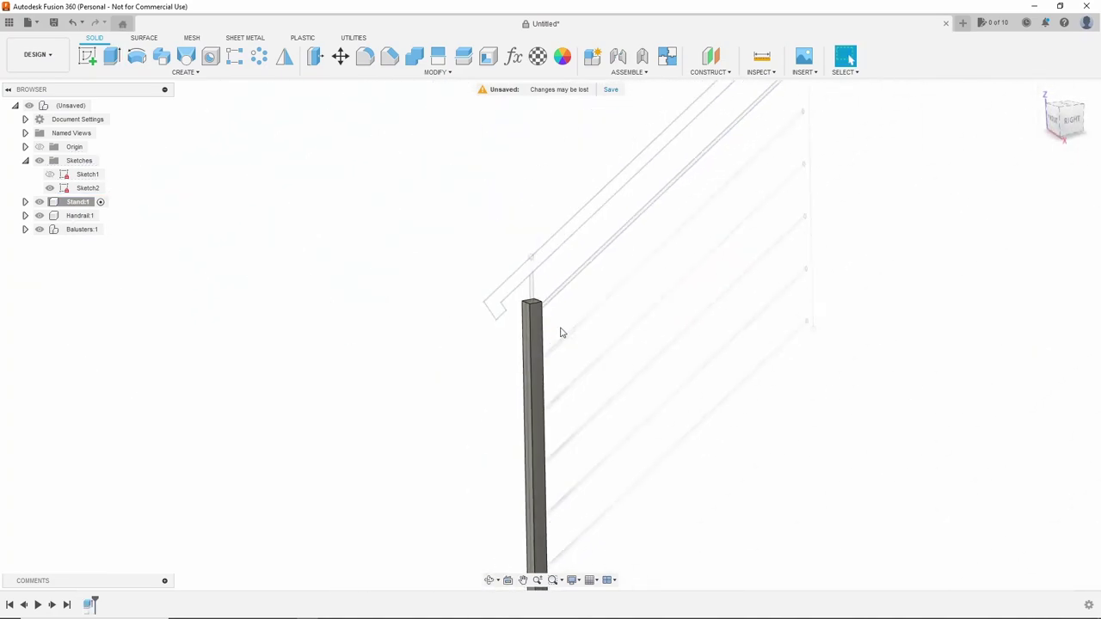
{"action": "middle_click_drag", "start_coordinate": [582, 502], "coordinate": [546, 504], "text": "shift"}
{"action": "scroll", "coordinate": [546, 504], "scroll_direction": "up", "scroll_amount": 3}
Step: Sketch a rectangle at the post's bottom on its front face, height set by a stands parameter
{"action": "left_click", "coordinate": [543, 511]}
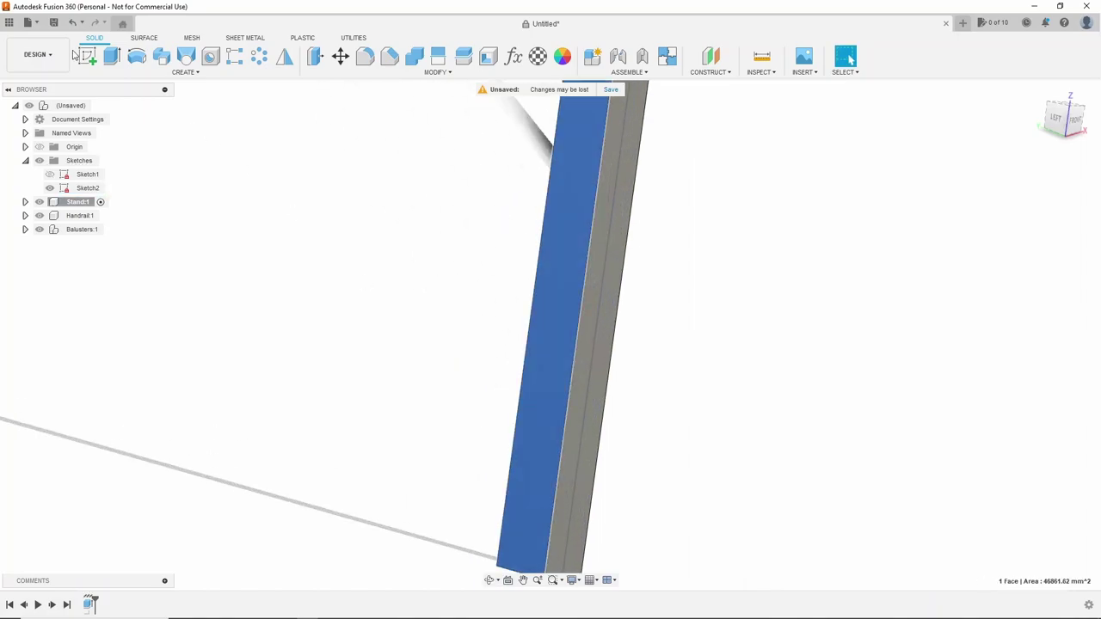
{"action": "left_click", "coordinate": [87, 57]}
{"action": "key", "text": "r"}
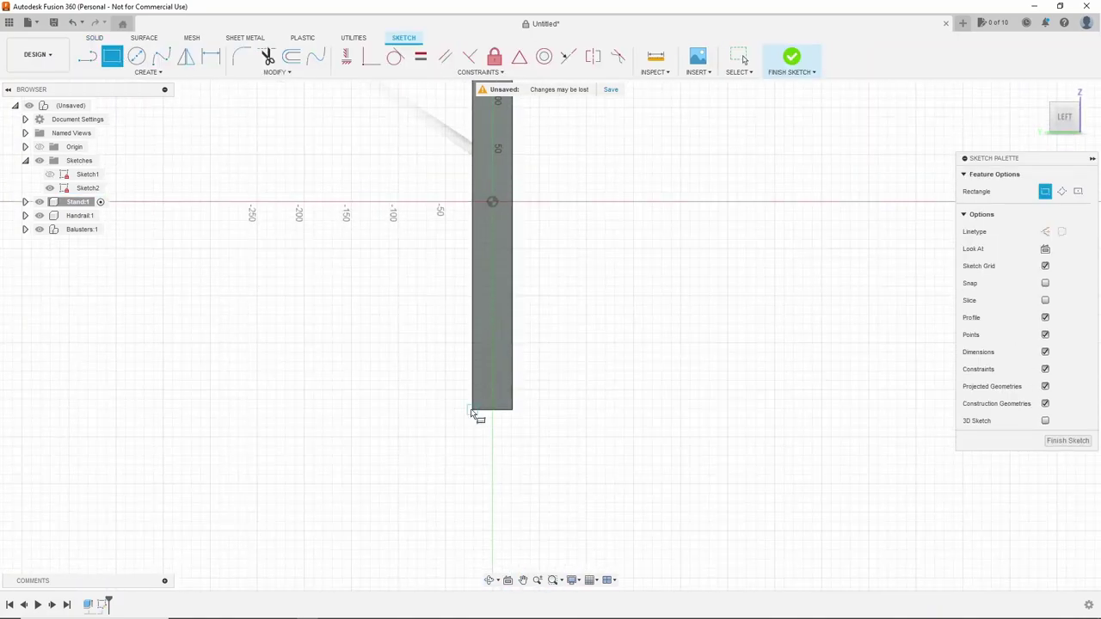
{"action": "left_click", "coordinate": [473, 411]}
{"action": "left_click", "coordinate": [516, 367]}
{"action": "scroll", "coordinate": [573, 349], "scroll_direction": "up", "scroll_amount": 2}
{"action": "key", "text": "d"}
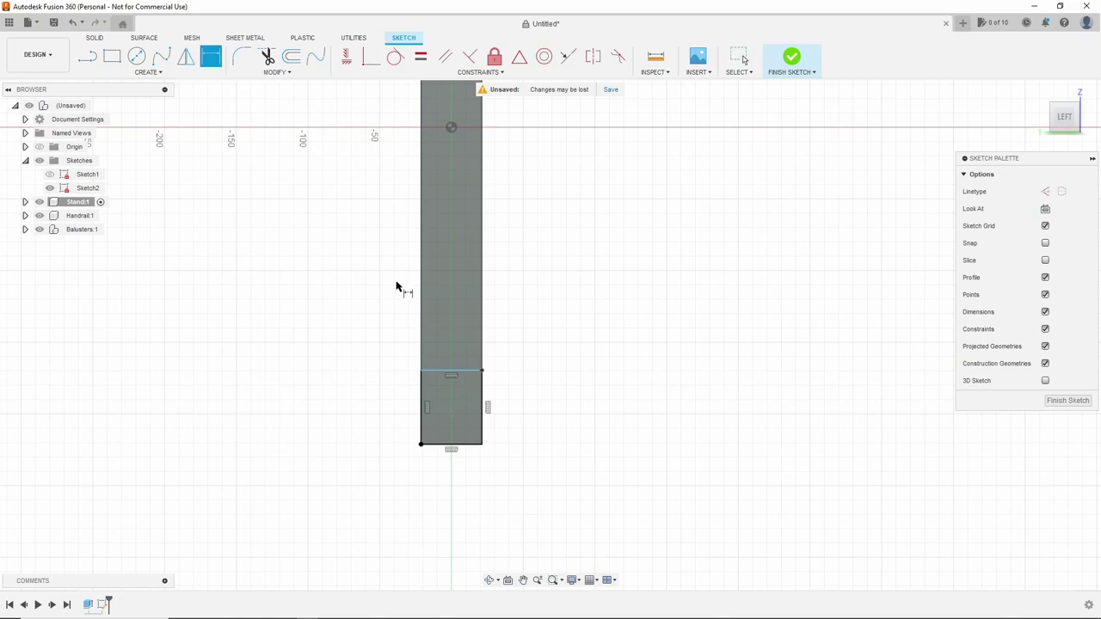
{"action": "left_click", "coordinate": [421, 408]}
{"action": "left_click", "coordinate": [403, 406]}
{"action": "type", "text": "s"}
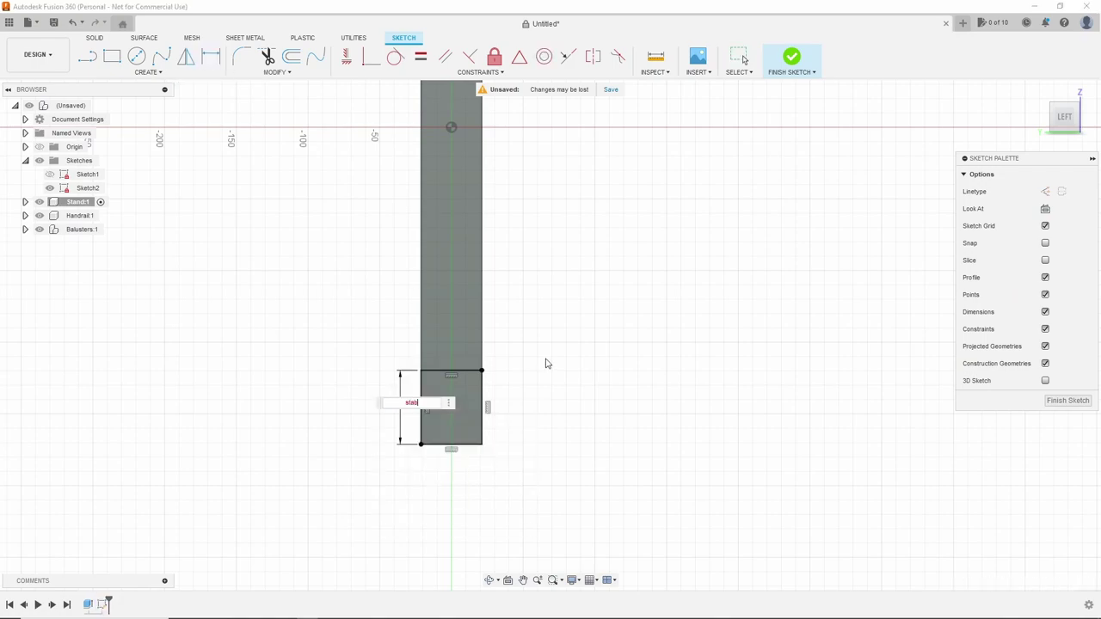
{"action": "type", "text": "ta"}
{"action": "left_click", "coordinate": [487, 435]}
{"action": "key", "text": "Return"}
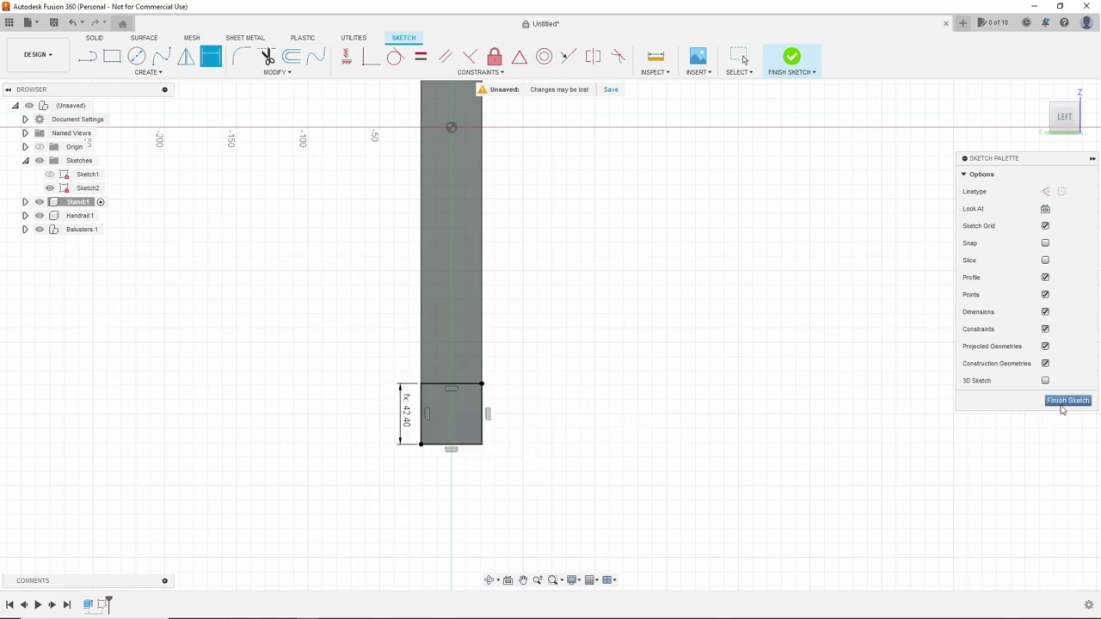
{"action": "left_click", "coordinate": [1062, 406]}
Step: Extrude the bottom rectangle 30 mm, joined to the post as a foot
{"action": "key", "text": "e"}
{"action": "left_click", "coordinate": [463, 399]}
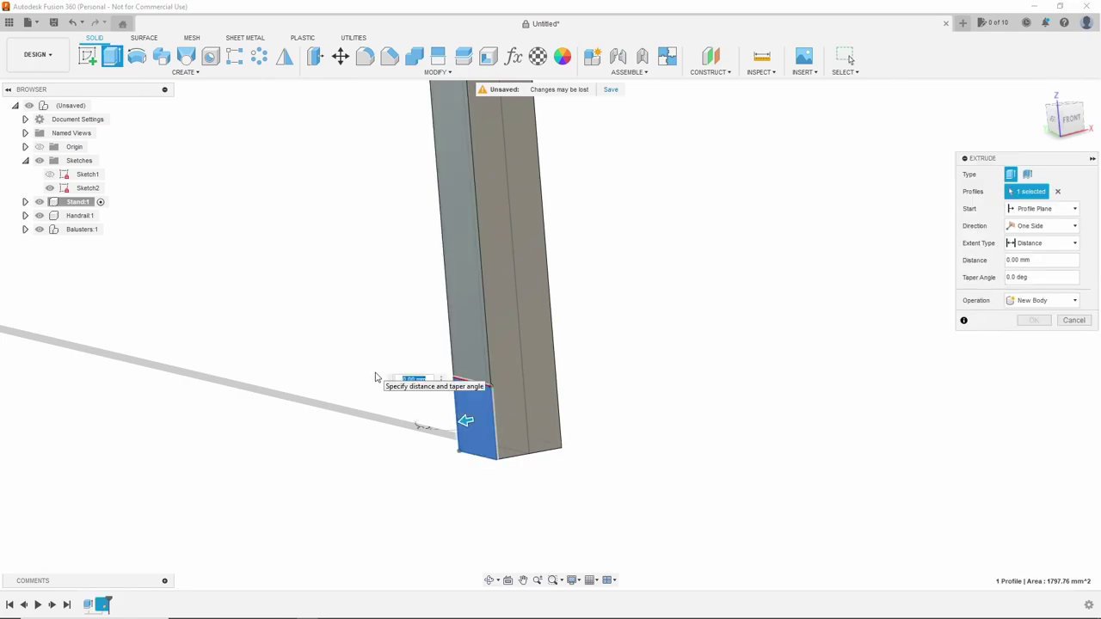
{"action": "type", "text": "30"}
{"action": "left_click", "coordinate": [1029, 319]}
{"action": "mouse_move", "coordinate": [795, 379]}
{"action": "middle_mouse_down", "text": "shift"}
{"action": "mouse_move", "coordinate": [473, 388]}
{"action": "mouse_move", "coordinate": [514, 395]}
{"action": "mouse_move", "coordinate": [467, 384]}
{"action": "mouse_move", "coordinate": [504, 413]}
{"action": "mouse_move", "coordinate": [452, 429]}
{"action": "mouse_move", "coordinate": [449, 478]}
{"action": "middle_mouse_up", "text": "shift"}
Step: Sketch a diagonal line across the foot's inner corner on the stand's front face
{"action": "left_click", "coordinate": [464, 455]}
{"action": "left_click", "coordinate": [89, 56]}
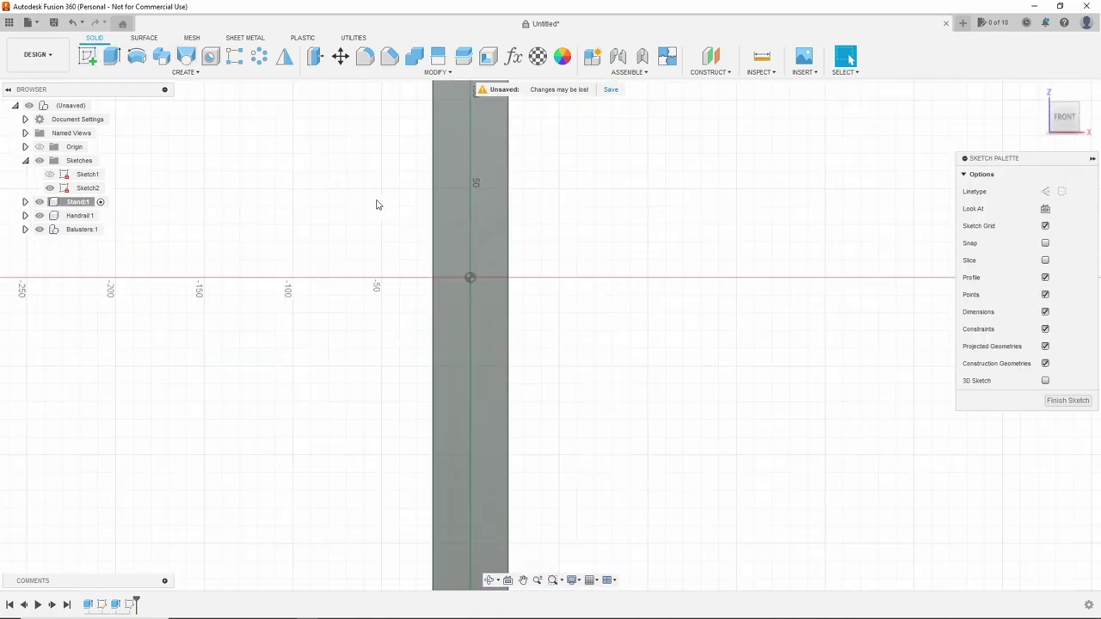
{"action": "left_click", "coordinate": [87, 56]}
{"action": "left_click", "coordinate": [470, 396]}
{"action": "left_click", "coordinate": [472, 396]}
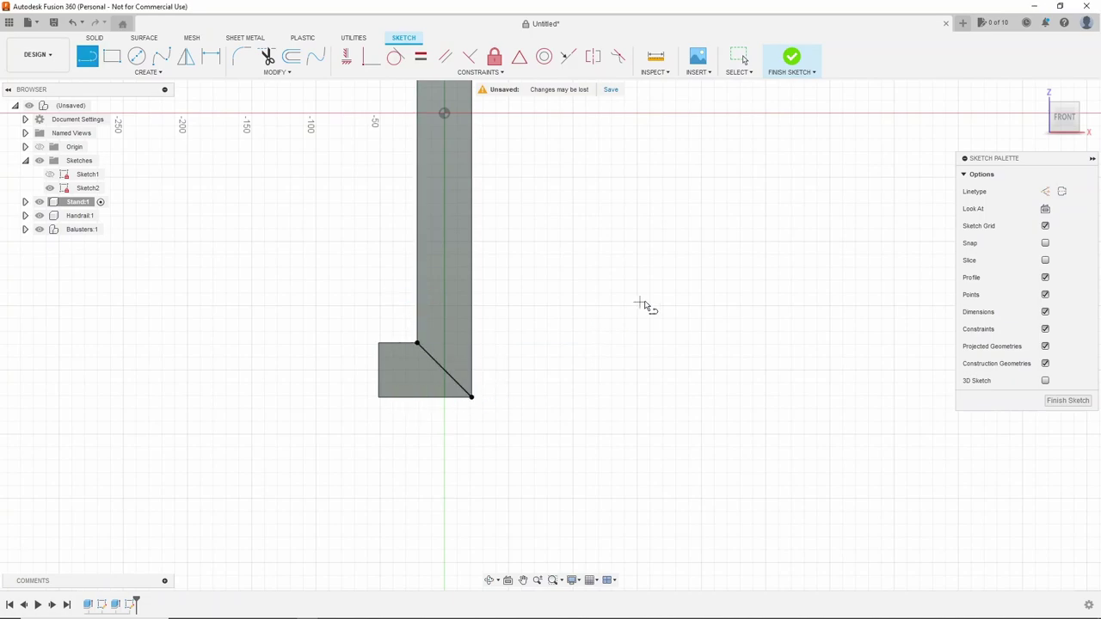
{"action": "left_click", "coordinate": [1067, 401]}
Step: Fillet the post and foot edges with radius stands_diameter/2 to round them into cylinders
{"action": "scroll", "coordinate": [441, 342], "scroll_direction": "down", "scroll_amount": 3}
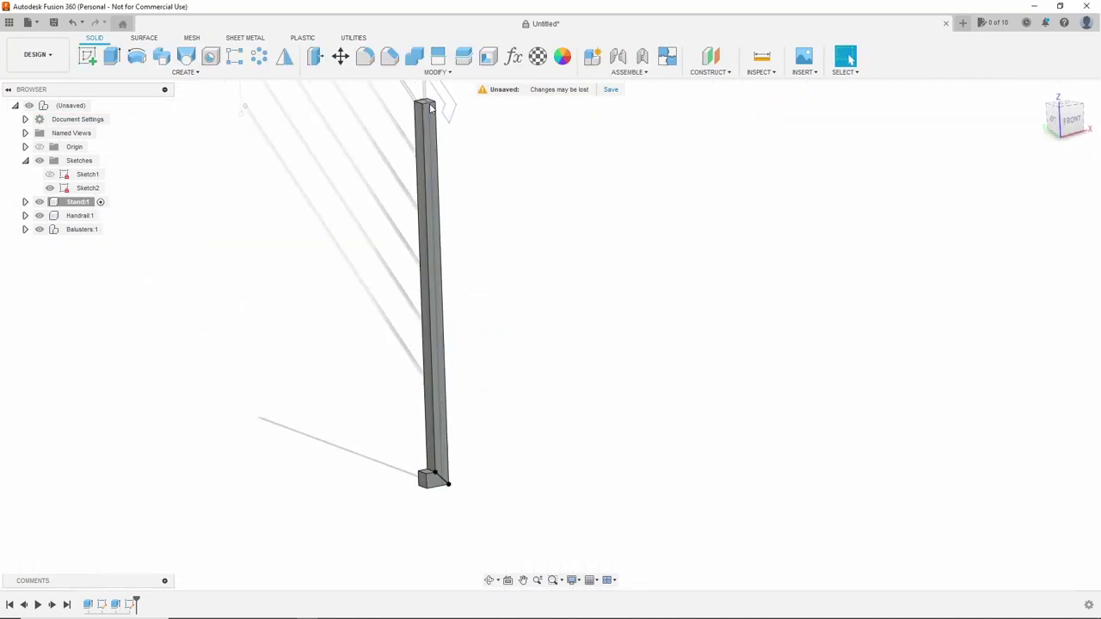
{"action": "scroll", "coordinate": [456, 379], "scroll_direction": "up", "scroll_amount": 3}
{"action": "key", "text": "f"}
{"action": "scroll", "coordinate": [447, 464], "scroll_direction": "up", "scroll_amount": 3}
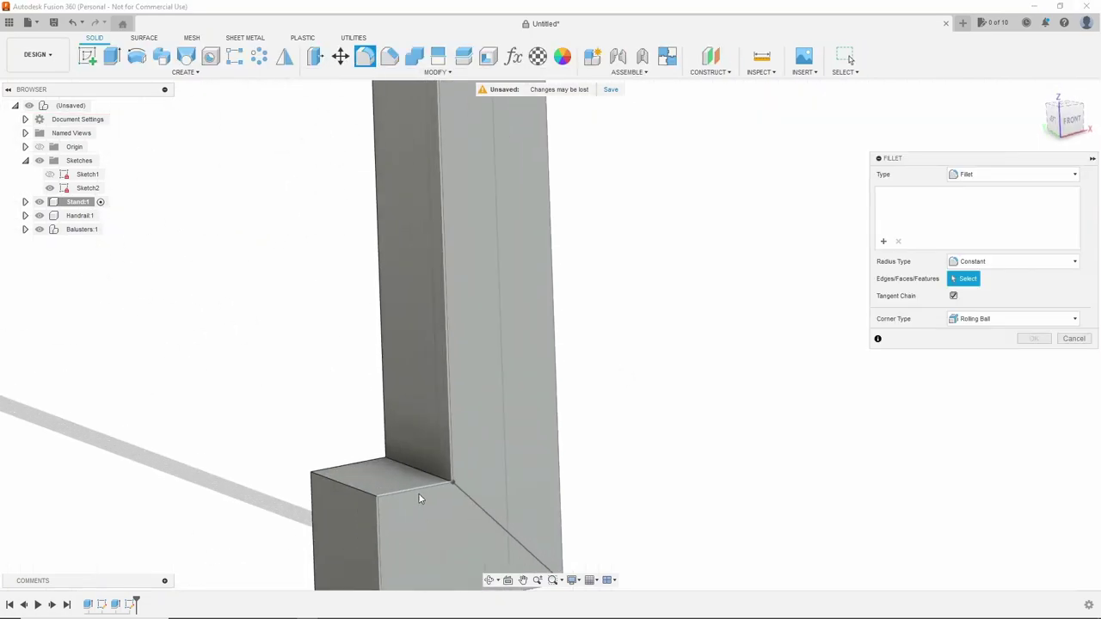
{"action": "scroll", "coordinate": [395, 482], "scroll_direction": "down", "scroll_amount": 2}
{"action": "left_click", "coordinate": [400, 520]}
{"action": "left_click", "coordinate": [328, 503]}
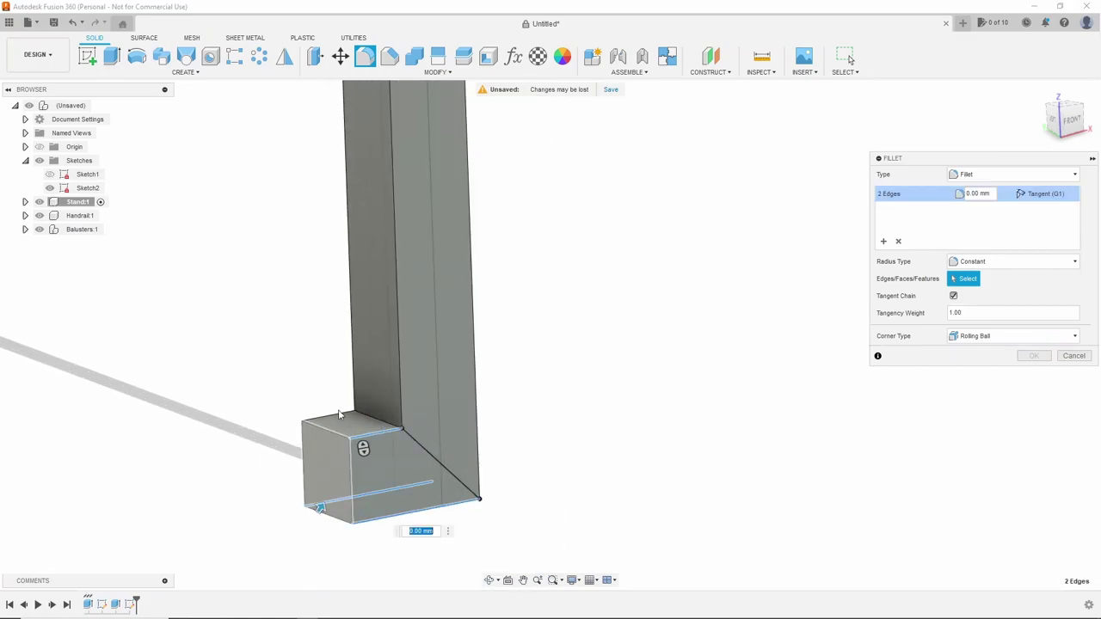
{"action": "left_click", "coordinate": [398, 387]}
{"action": "left_click", "coordinate": [352, 361]}
{"action": "mouse_move", "coordinate": [393, 447]}
{"action": "middle_mouse_down", "text": "shift"}
{"action": "mouse_move", "coordinate": [517, 479]}
{"action": "mouse_move", "coordinate": [532, 441]}
{"action": "mouse_move", "coordinate": [577, 411]}
{"action": "middle_mouse_up", "text": "shift"}
{"action": "left_click", "coordinate": [517, 480]}
{"action": "left_click", "coordinate": [541, 430]}
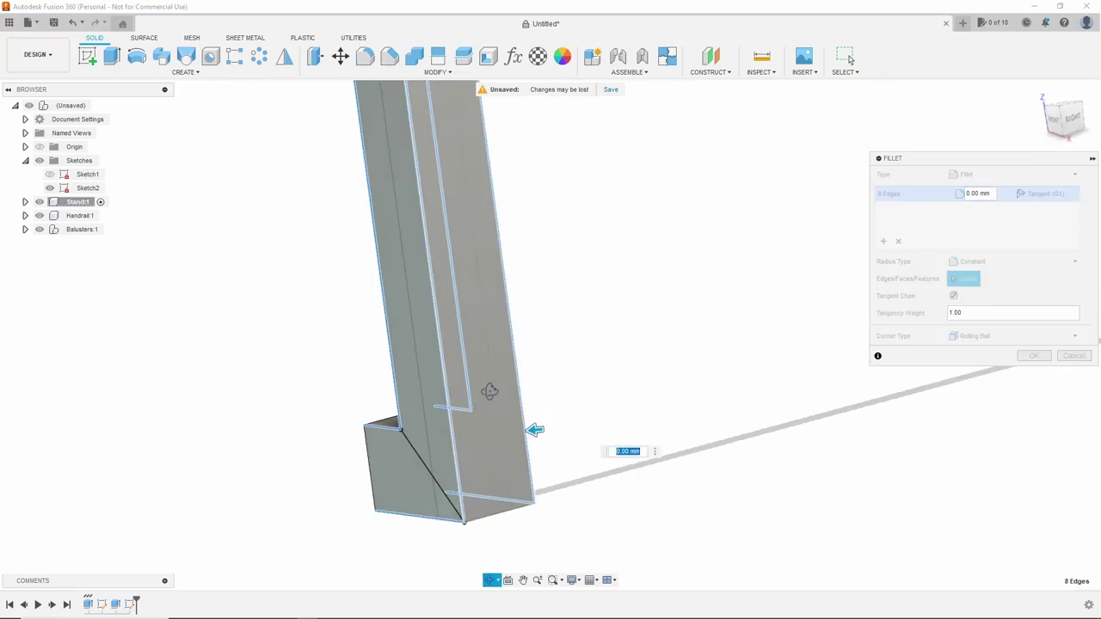
{"action": "type", "text": "d"}
{"action": "left_click", "coordinate": [579, 483]}
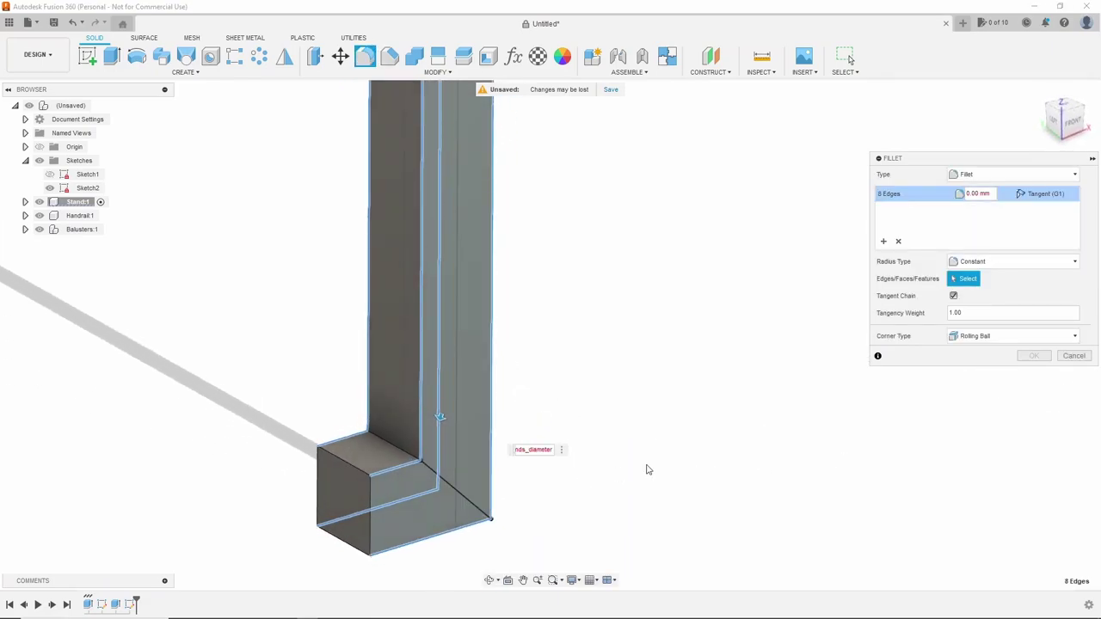
{"action": "type", "text": "/2"}
{"action": "left_click", "coordinate": [1034, 356]}
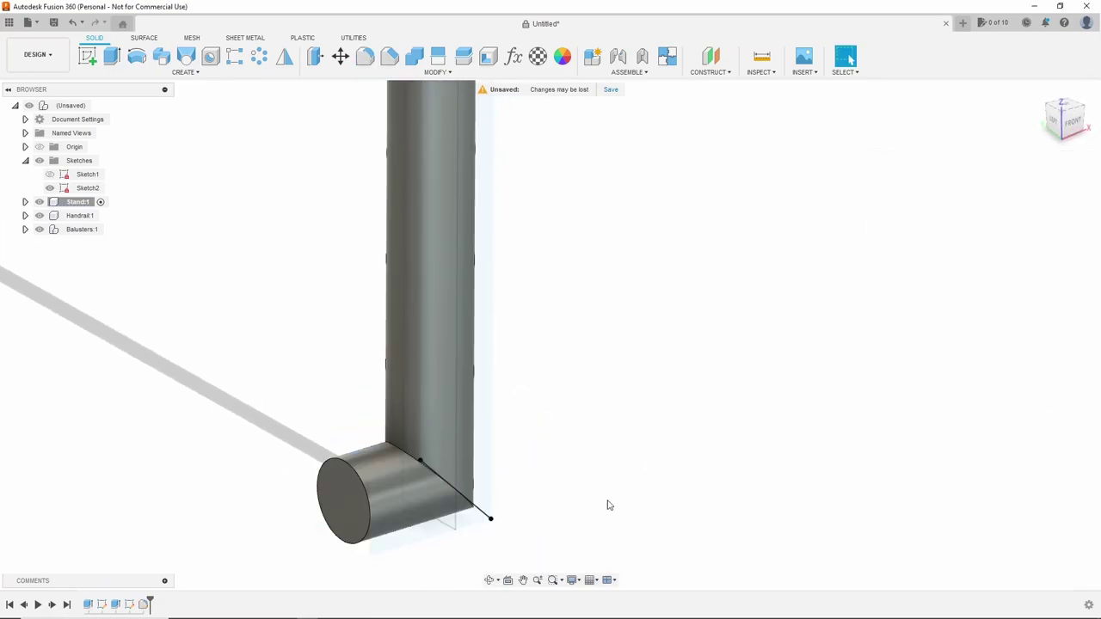
{"action": "left_click", "coordinate": [487, 56]}
Step: Shell the stand with stands_thickness walls, leaving both end faces open
{"action": "left_click", "coordinate": [344, 494]}
{"action": "scroll", "coordinate": [527, 204], "scroll_direction": "down", "scroll_amount": 5}
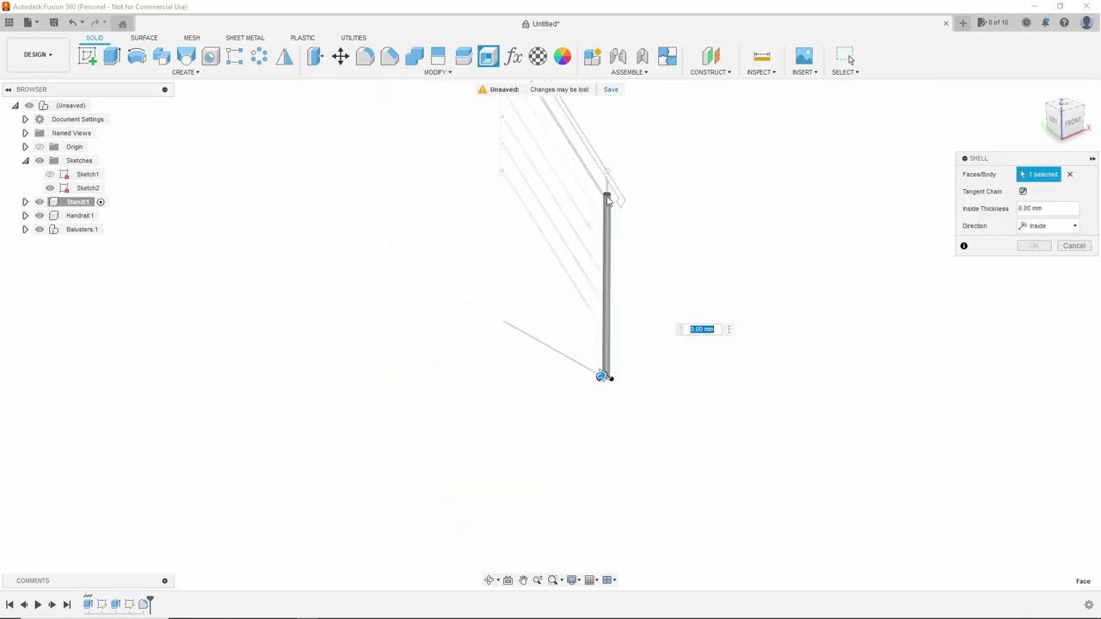
{"action": "scroll", "coordinate": [526, 205], "scroll_direction": "up", "scroll_amount": 10}
{"action": "left_click", "coordinate": [526, 205]}
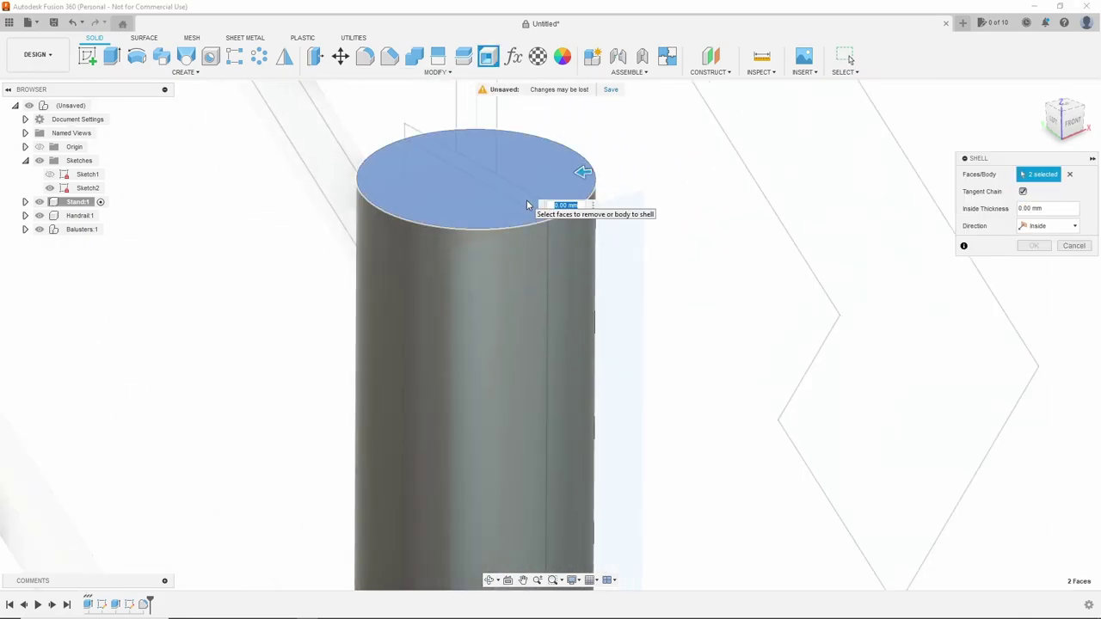
{"action": "type", "text": "stan"}
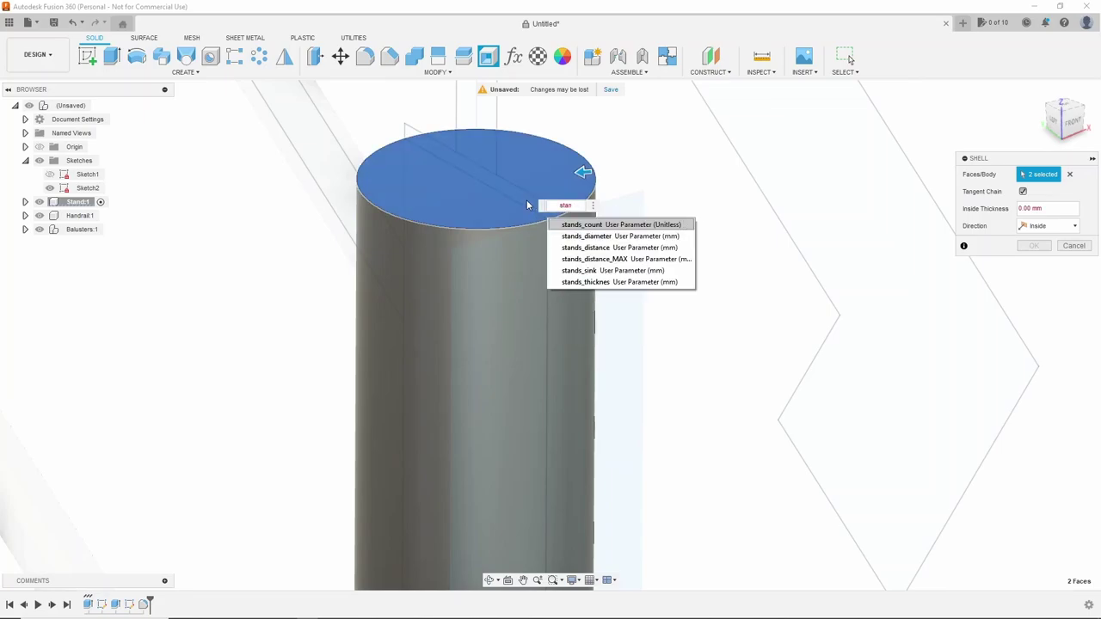
{"action": "left_click", "coordinate": [667, 288]}
{"action": "left_click", "coordinate": [1034, 245]}
{"action": "scroll", "coordinate": [558, 243], "scroll_direction": "down", "scroll_amount": 5}
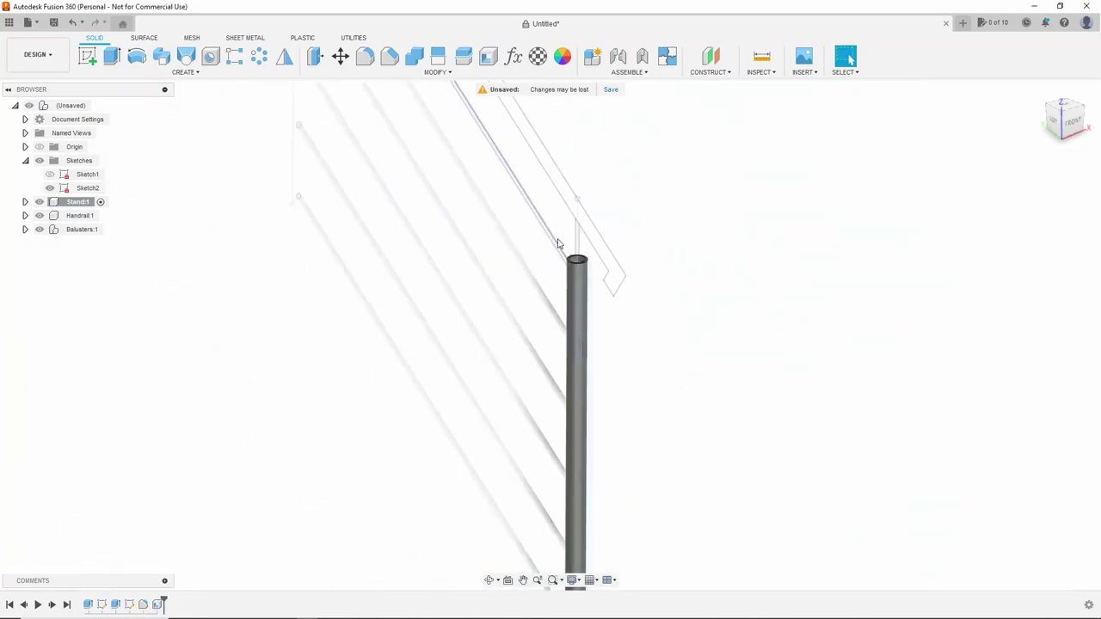
{"action": "scroll", "coordinate": [568, 422], "scroll_direction": "up", "scroll_amount": 5}
{"action": "scroll", "coordinate": [568, 422], "scroll_direction": "up", "scroll_amount": 3}
Step: Split the stand tube body with the sketch plane
{"action": "left_click", "coordinate": [440, 66]}
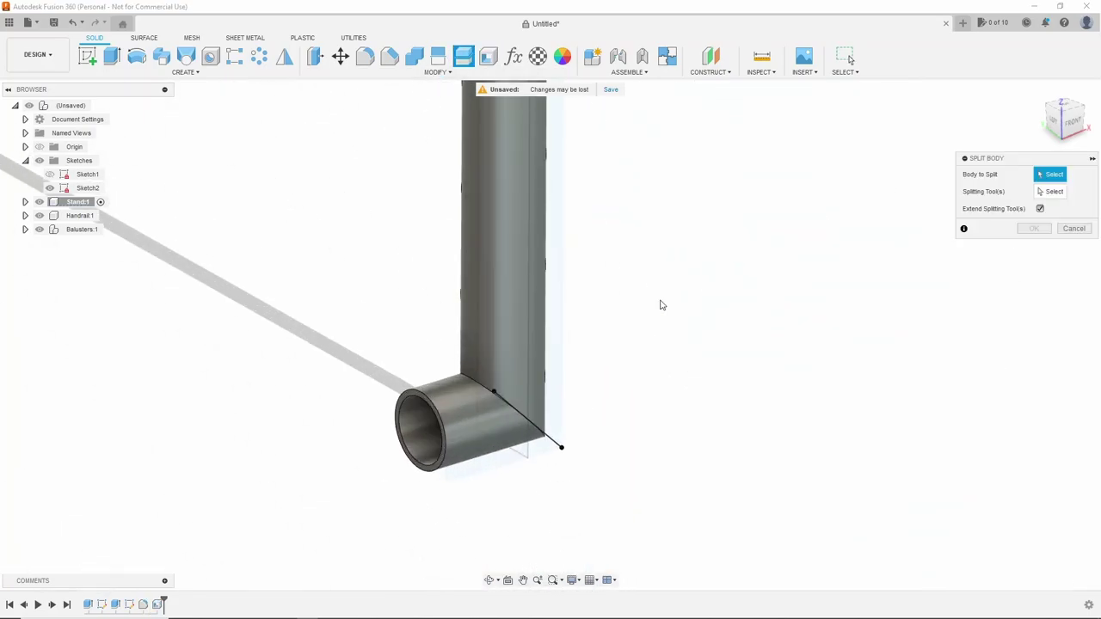
{"action": "left_click", "coordinate": [525, 344]}
{"action": "left_click", "coordinate": [558, 446]}
{"action": "left_click", "coordinate": [1034, 228]}
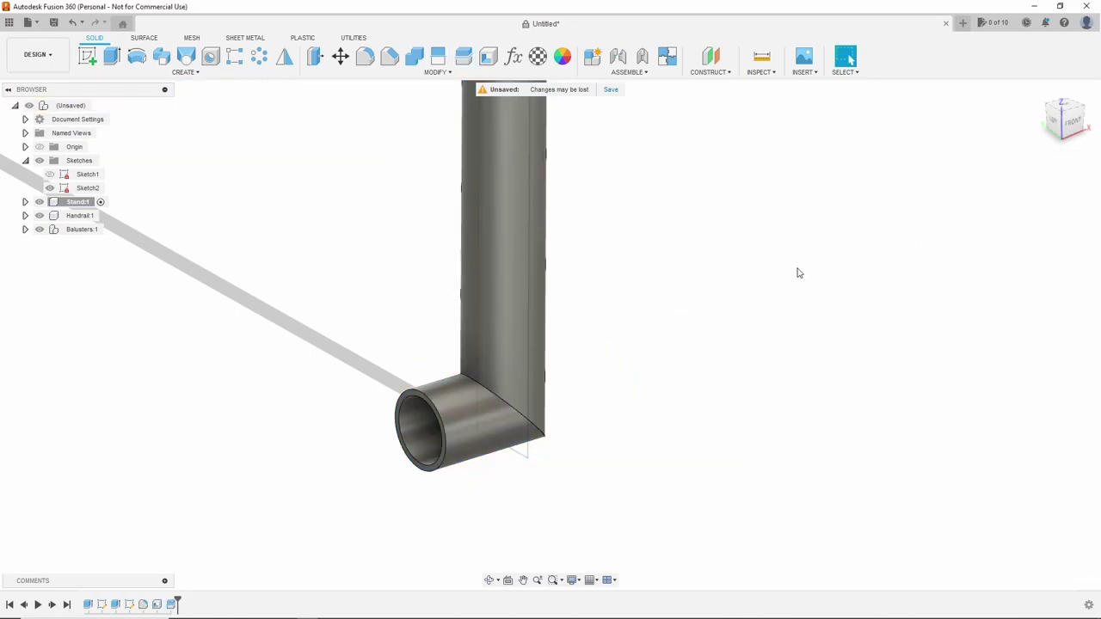
{"action": "middle_click_drag", "start_coordinate": [358, 353], "coordinate": [431, 338]}
{"action": "scroll", "coordinate": [556, 278], "scroll_direction": "down", "scroll_amount": 5}
{"action": "scroll", "coordinate": [517, 207], "scroll_direction": "up", "scroll_amount": 3}
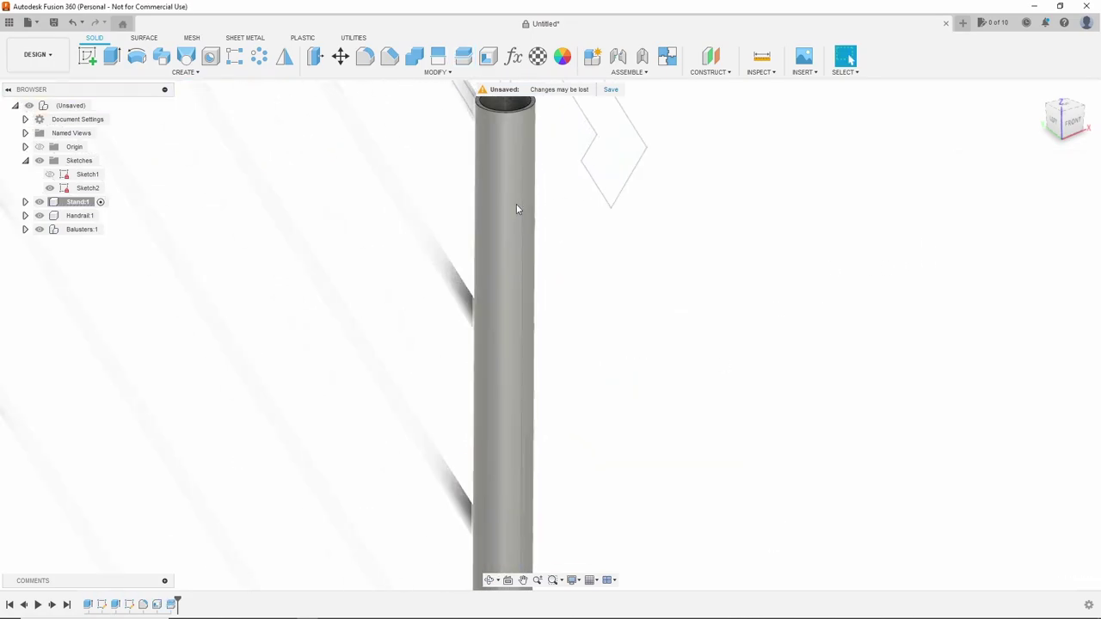
{"action": "scroll", "coordinate": [499, 164], "scroll_direction": "down", "scroll_amount": 2}
{"action": "scroll", "coordinate": [467, 243], "scroll_direction": "up", "scroll_amount": 5}
{"action": "scroll", "coordinate": [467, 243], "scroll_direction": "up", "scroll_amount": 1}
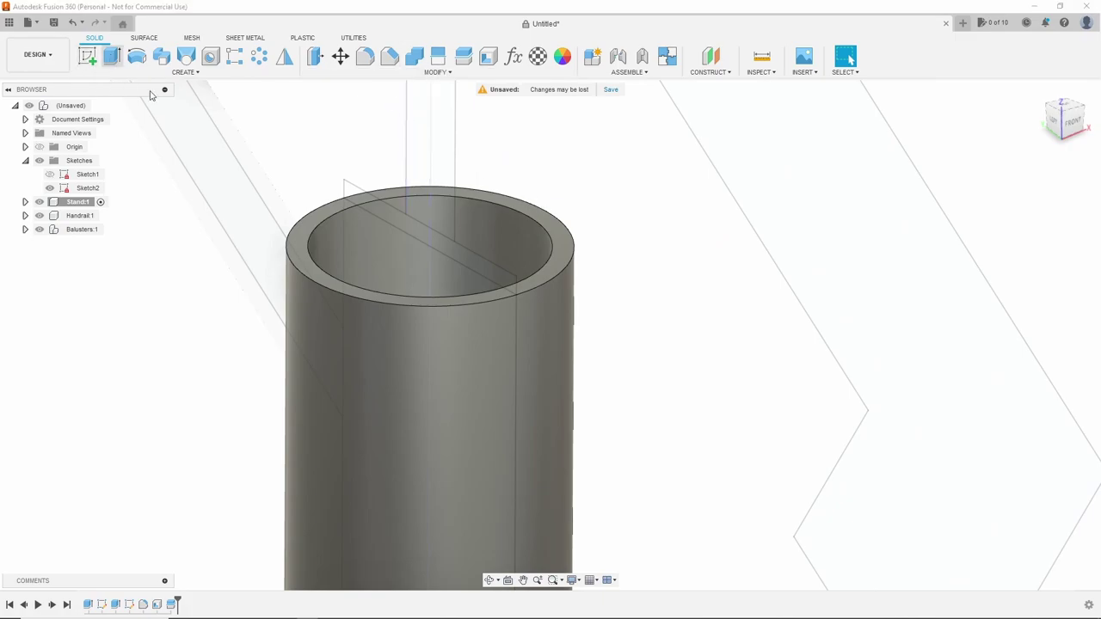
Step: Extrude the Sketch2 profiles symmetrically by stands_diameter as a new slab body atop the tube
{"action": "left_click", "coordinate": [378, 207]}
{"action": "type", "text": "star"}
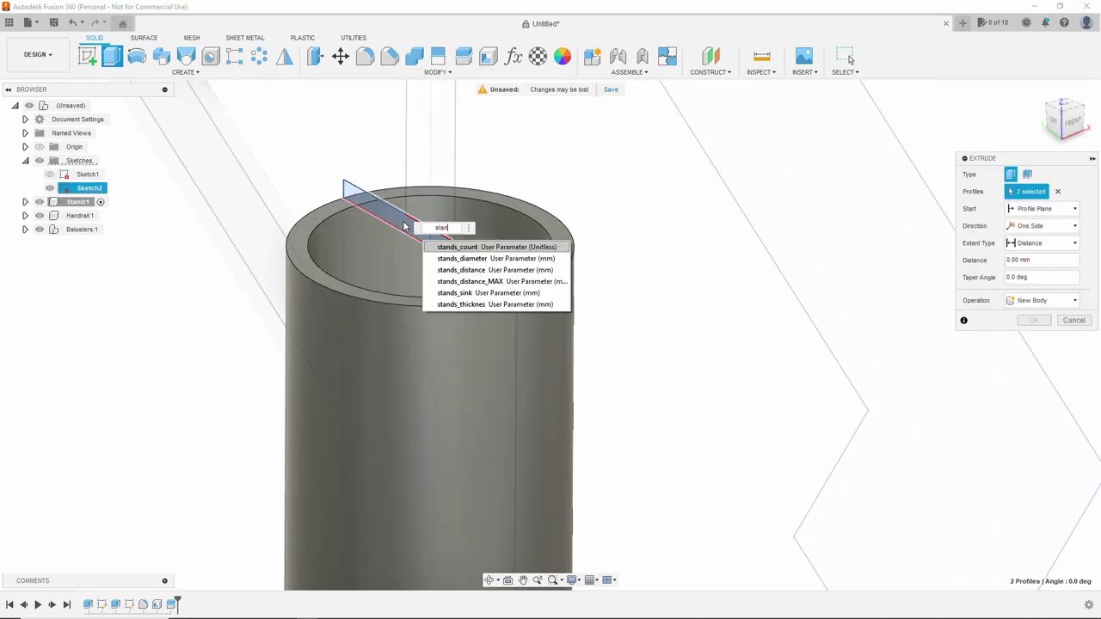
{"action": "key", "text": "Down"}
{"action": "key", "text": "Return"}
{"action": "left_click", "coordinate": [1067, 226]}
{"action": "left_click", "coordinate": [1045, 262]}
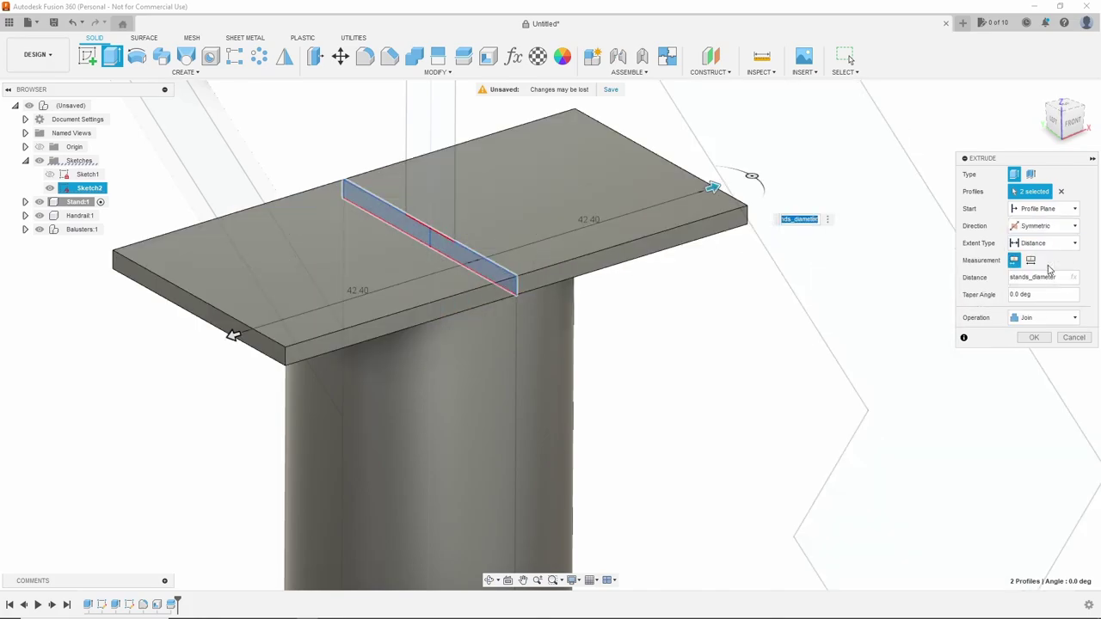
{"action": "left_click", "coordinate": [1033, 263]}
{"action": "left_click", "coordinate": [1041, 317]}
{"action": "left_click", "coordinate": [1032, 370]}
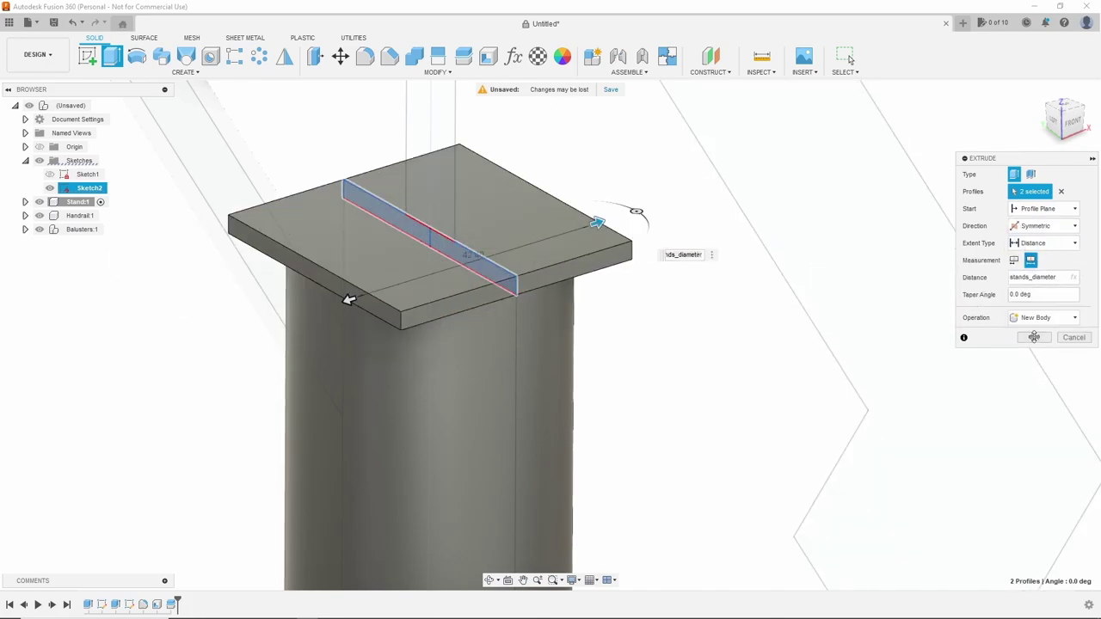
{"action": "left_click", "coordinate": [1033, 337]}
Step: Fillet the slab's four corner edges with stand_diameter to form a round cap disc
{"action": "key", "text": "f"}
{"action": "left_click", "coordinate": [402, 318]}
{"action": "left_click", "coordinate": [229, 225]}
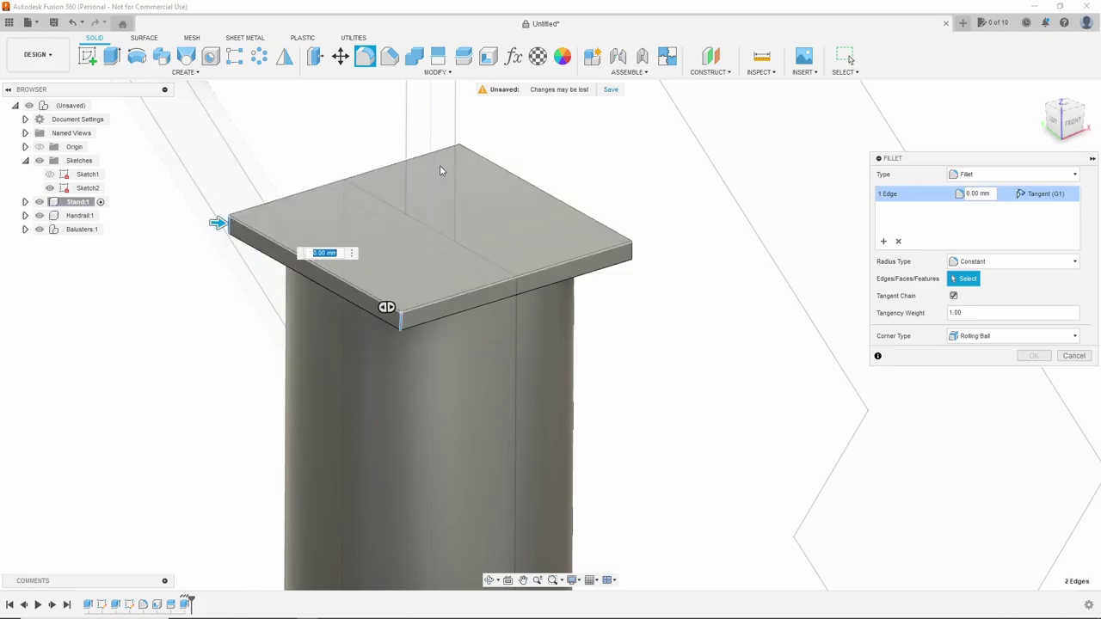
{"action": "left_click", "coordinate": [459, 156]}
{"action": "left_click", "coordinate": [630, 250]}
{"action": "type", "text": "stand_diameter"}
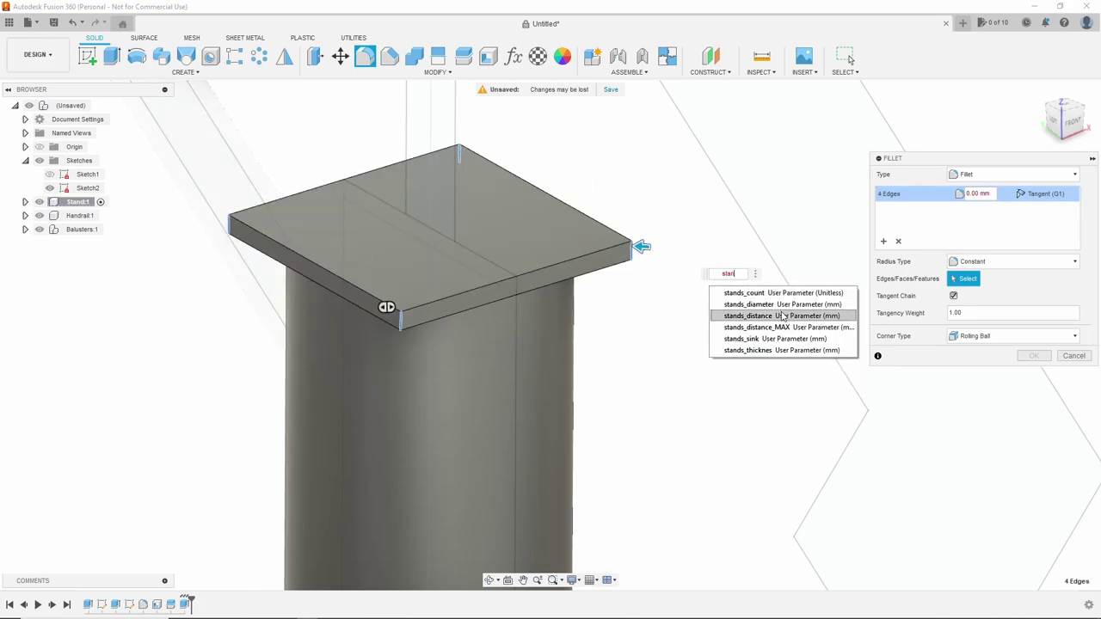
{"action": "key", "text": "Return"}
{"action": "left_click", "coordinate": [1033, 355]}
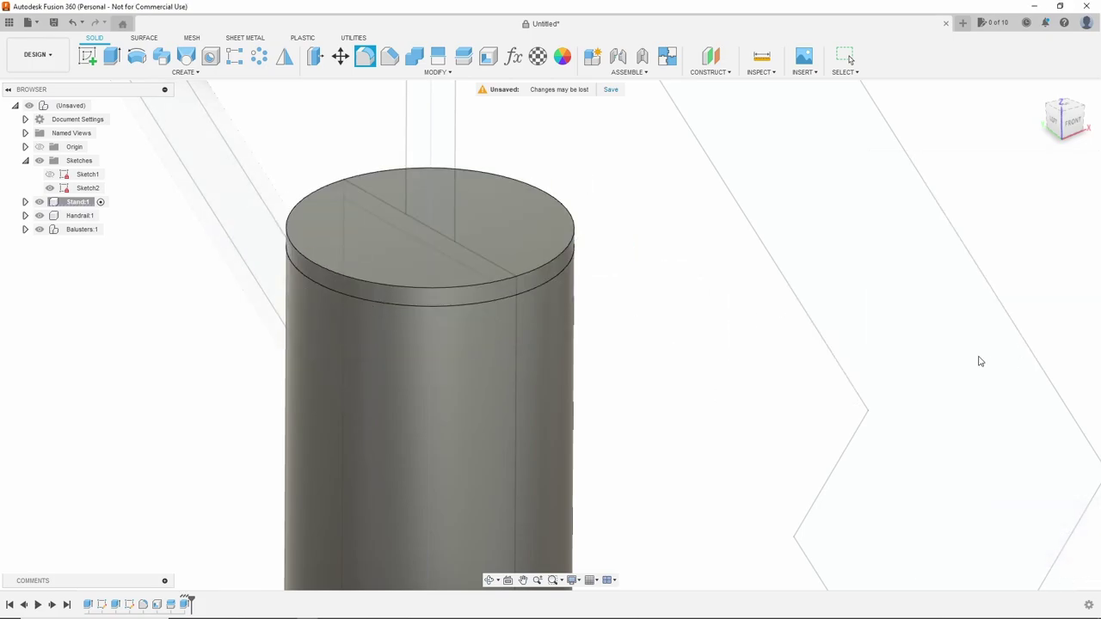
{"action": "scroll", "coordinate": [602, 301], "scroll_direction": "down", "scroll_amount": 5}
{"action": "scroll", "coordinate": [585, 275], "scroll_direction": "up", "scroll_amount": 3}
{"action": "scroll", "coordinate": [431, 286], "scroll_direction": "down", "scroll_amount": 3}
Step: Extrude the thin vertical post profile symmetrically, balusters_diameter full width, as a new body
{"action": "scroll", "coordinate": [450, 262], "scroll_direction": "up", "scroll_amount": 2}
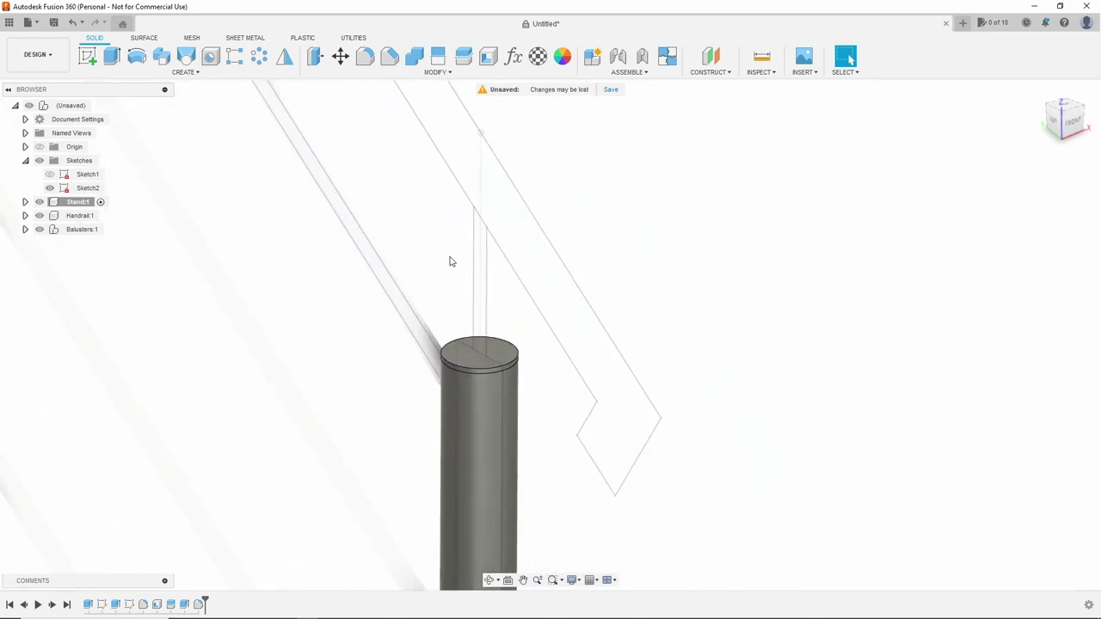
{"action": "key", "text": "e"}
{"action": "left_click", "coordinate": [479, 284]}
{"action": "scroll", "coordinate": [497, 313], "scroll_direction": "up", "scroll_amount": 3}
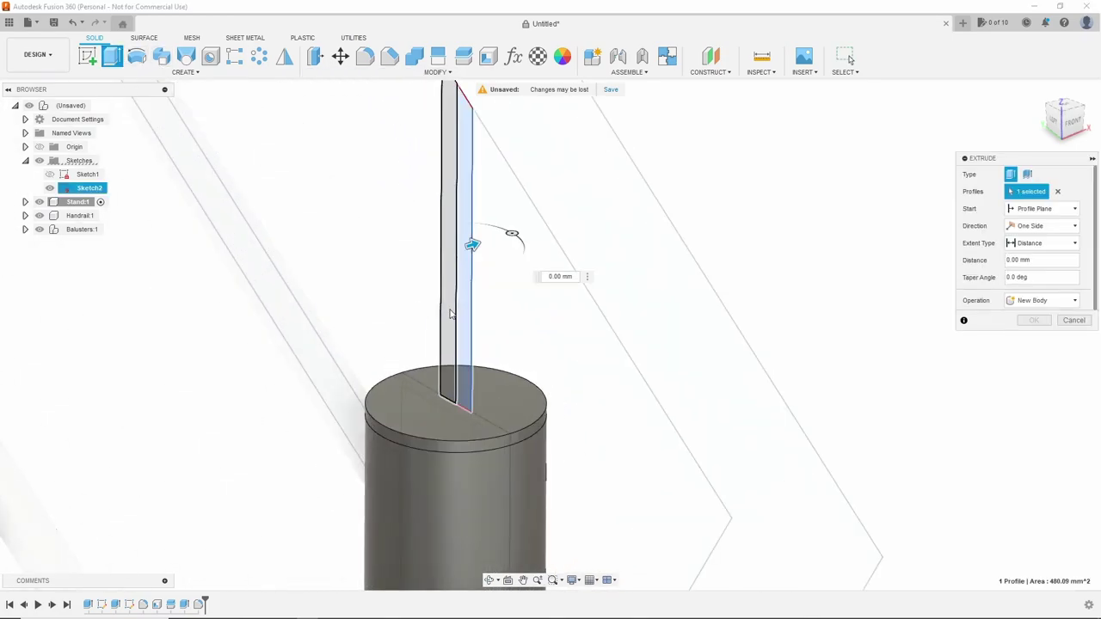
{"action": "type", "text": "bal"}
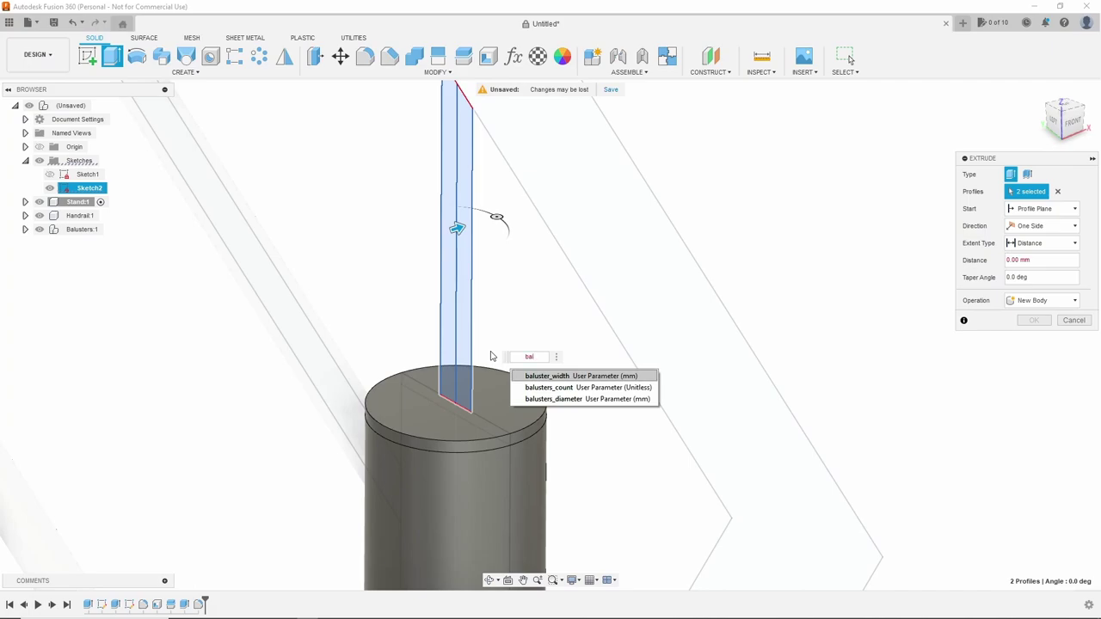
{"action": "key", "text": "Down"}
{"action": "key", "text": "Down"}
{"action": "key", "text": "Return"}
{"action": "left_click", "coordinate": [1074, 225]}
{"action": "left_click", "coordinate": [1036, 272]}
{"action": "left_click", "coordinate": [1045, 317]}
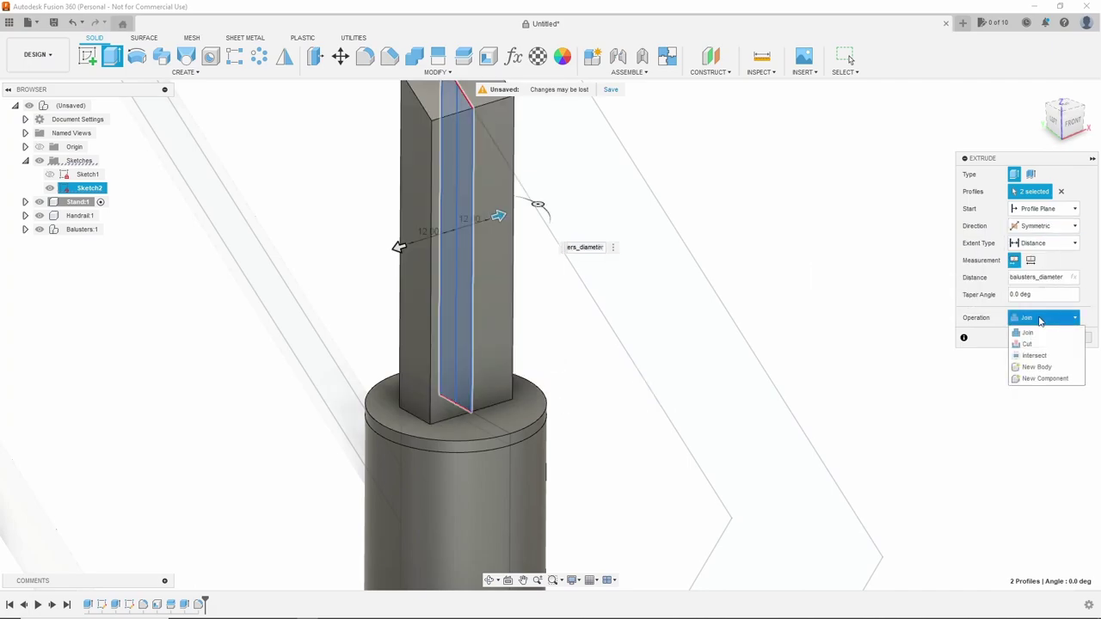
{"action": "left_click", "coordinate": [1032, 358]}
{"action": "left_click", "coordinate": [1030, 260]}
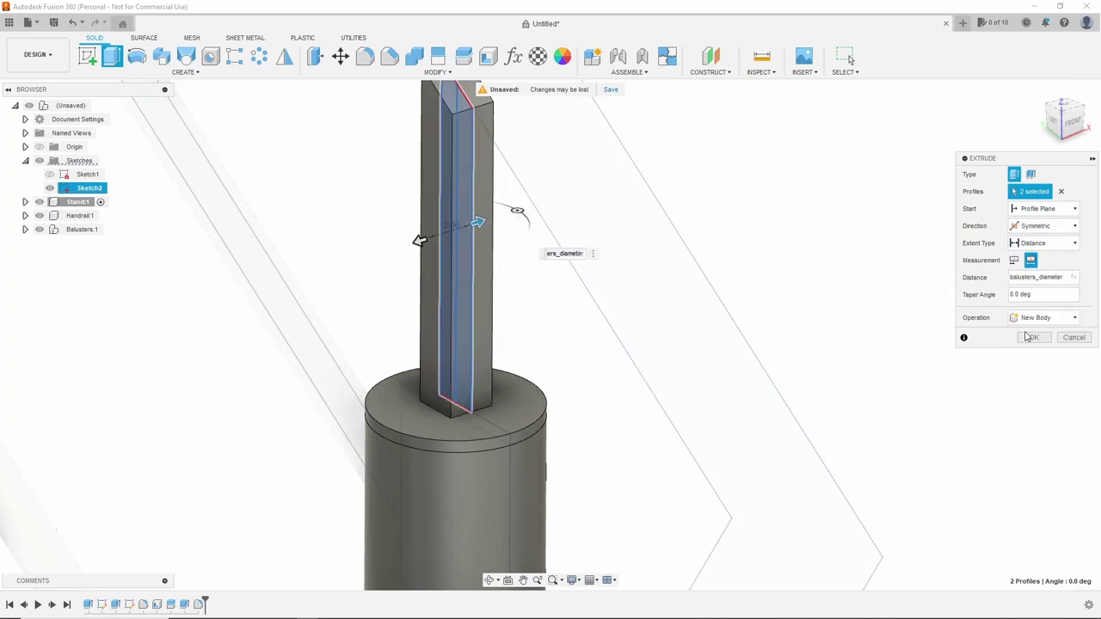
{"action": "left_click", "coordinate": [1028, 337]}
Step: Fillet the square post's four long edges with radius balusters_diameter, turning it into a round rod
{"action": "left_click", "coordinate": [367, 59]}
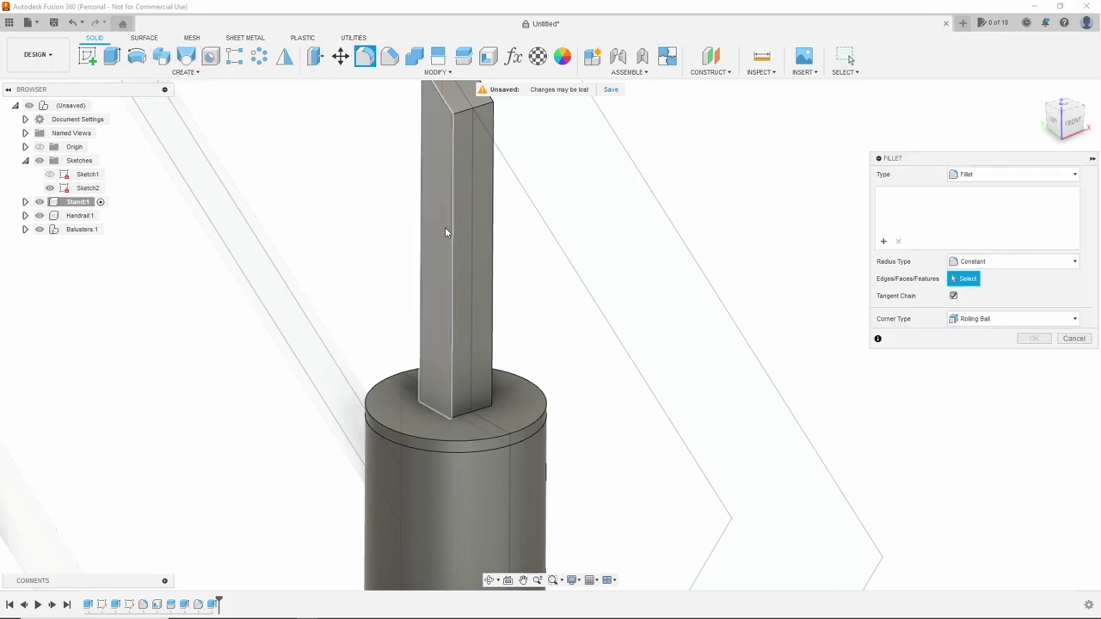
{"action": "left_click", "coordinate": [449, 249]}
{"action": "middle_click_drag", "start_coordinate": [466, 261], "coordinate": [457, 163], "text": "shift"}
{"action": "left_click", "coordinate": [457, 163]}
{"action": "left_click", "coordinate": [457, 168]}
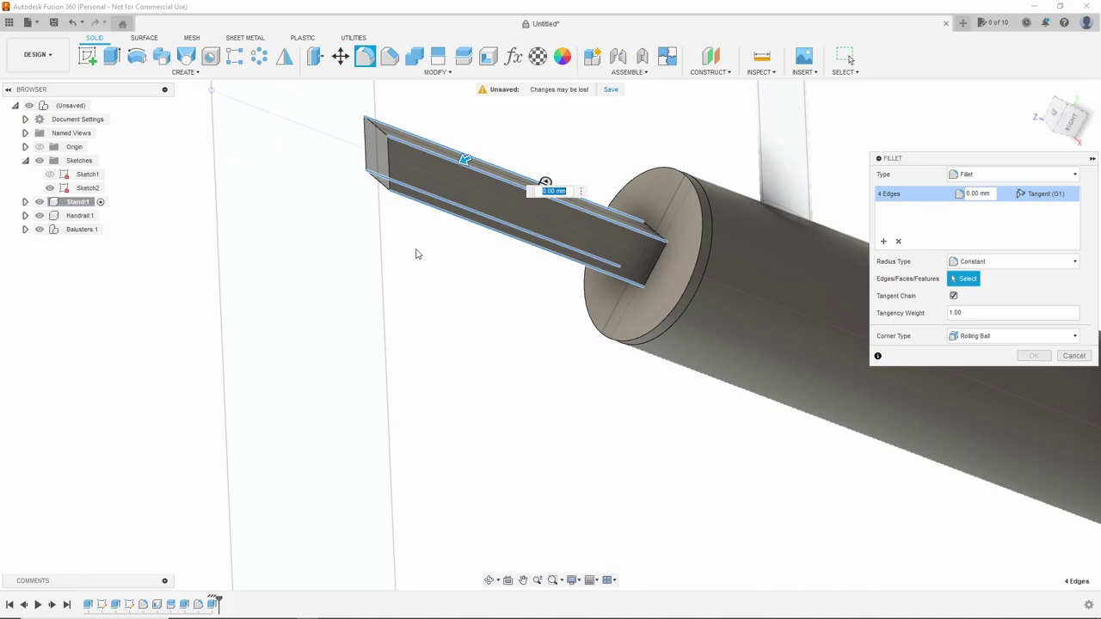
{"action": "type", "text": "balu"}
{"action": "key", "text": "Down"}
{"action": "key", "text": "Down"}
{"action": "key", "text": "Return"}
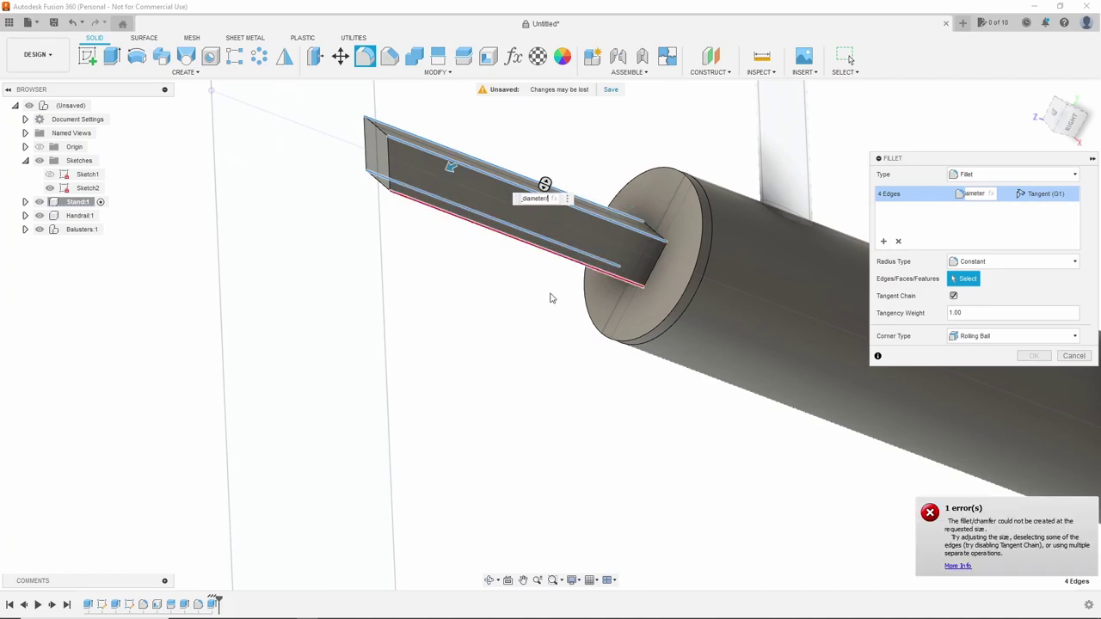
{"action": "key", "text": "Return"}
{"action": "mouse_move", "coordinate": [552, 298]}
{"action": "middle_mouse_down", "text": "shift"}
{"action": "mouse_move", "coordinate": [687, 320]}
{"action": "mouse_move", "coordinate": [683, 513]}
{"action": "middle_mouse_up", "text": "shift"}
Step: Start a sketch on the tube-end ring face and draw a Ø140 plate circle
{"action": "scroll", "coordinate": [683, 514], "scroll_direction": "up", "scroll_amount": 3}
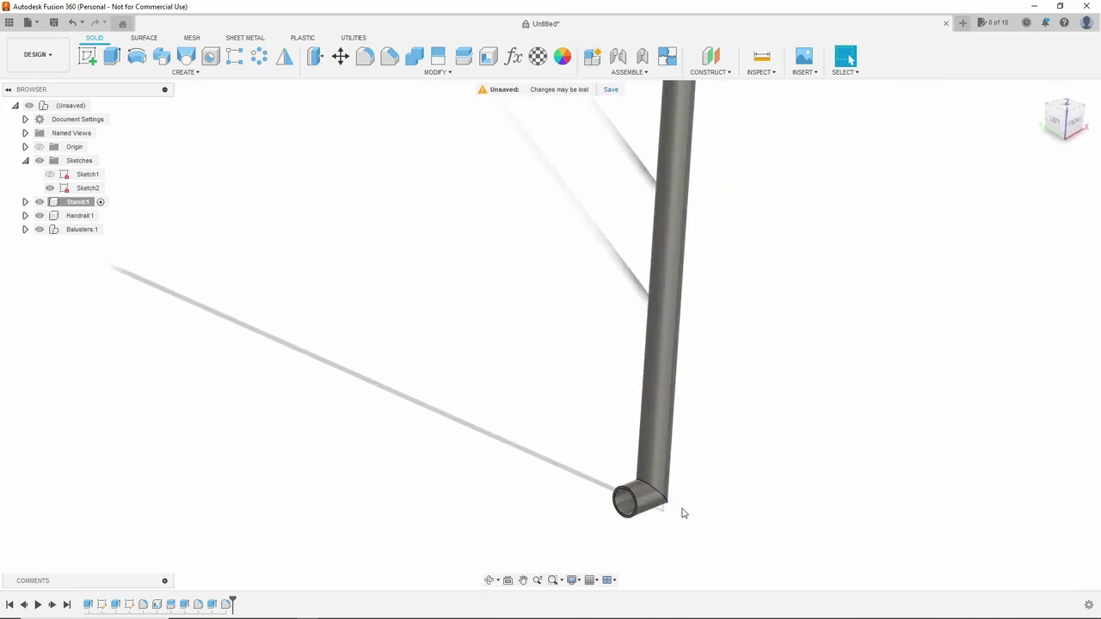
{"action": "scroll", "coordinate": [683, 513], "scroll_direction": "up", "scroll_amount": 3}
{"action": "scroll", "coordinate": [573, 455], "scroll_direction": "down", "scroll_amount": 5}
{"action": "mouse_move", "coordinate": [574, 455]}
{"action": "middle_mouse_down", "text": "shift"}
{"action": "mouse_move", "coordinate": [479, 359]}
{"action": "mouse_move", "coordinate": [613, 370]}
{"action": "mouse_move", "coordinate": [593, 391]}
{"action": "middle_mouse_up", "text": "shift"}
{"action": "left_click", "coordinate": [594, 393]}
{"action": "scroll", "coordinate": [597, 385], "scroll_direction": "up", "scroll_amount": 5}
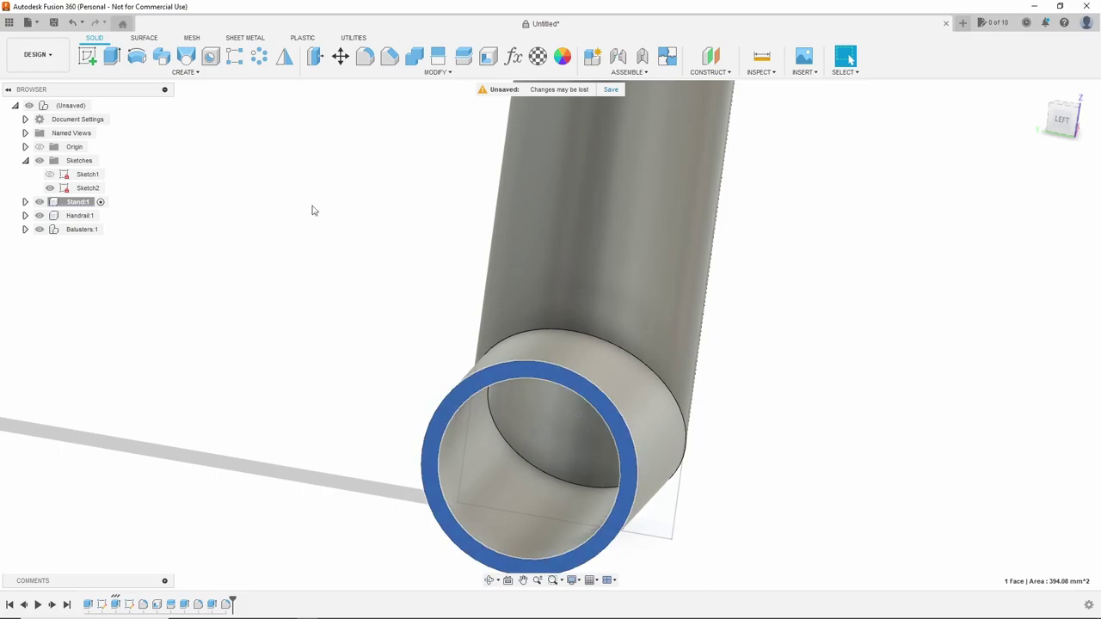
{"action": "left_click", "coordinate": [87, 56]}
{"action": "left_click", "coordinate": [136, 55]}
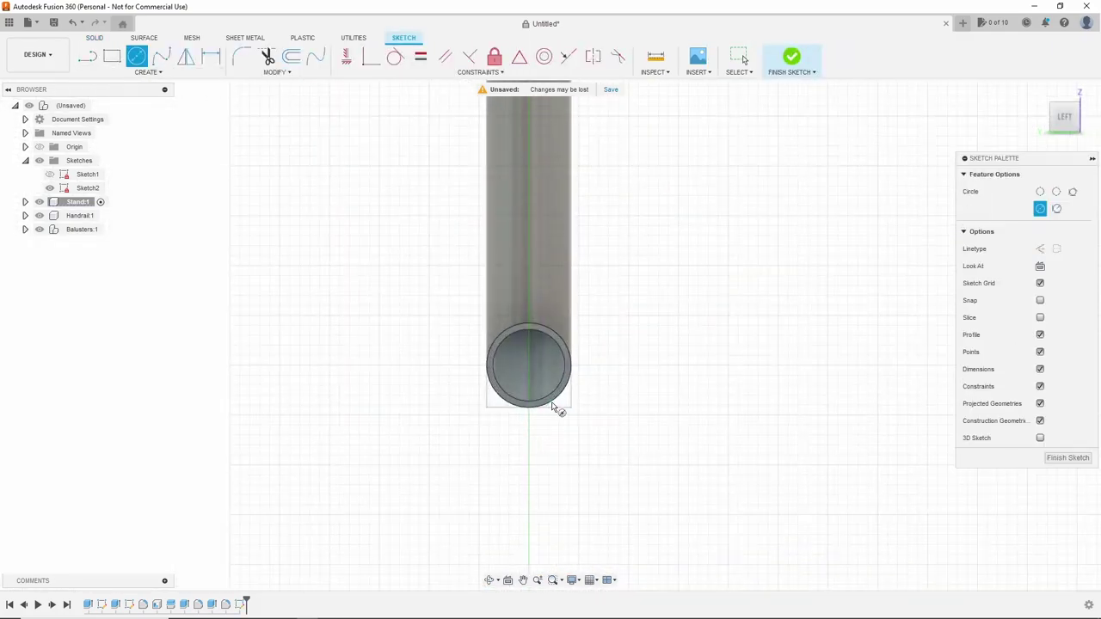
{"action": "left_click", "coordinate": [528, 365]}
{"action": "type", "text": "140"}
{"action": "key", "text": "Return"}
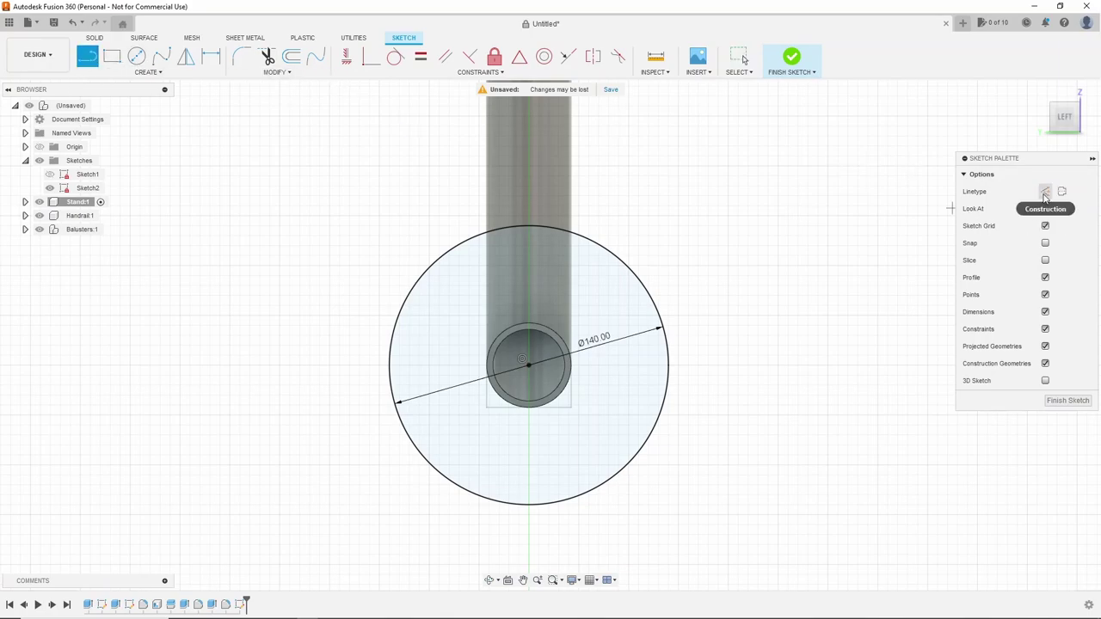
Step: Draw a symmetric diagonal construction line through the plate centre, ending 25 mm from the edge
{"action": "left_click", "coordinate": [1045, 192]}
{"action": "left_click", "coordinate": [432, 307]}
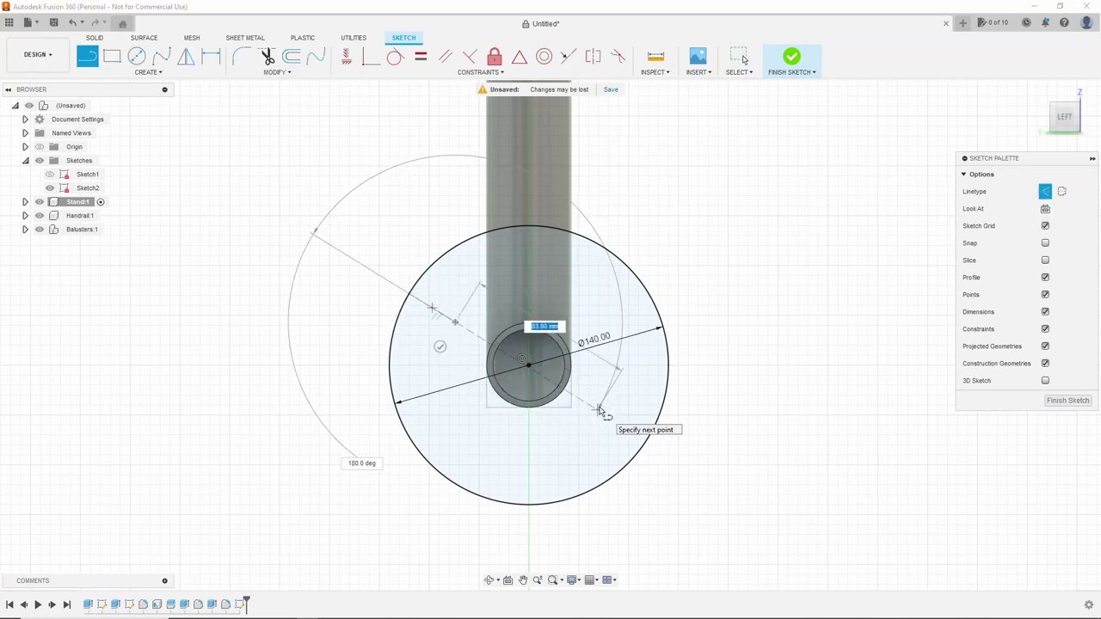
{"action": "double_click", "coordinate": [644, 440]}
{"action": "left_click", "coordinate": [520, 57]}
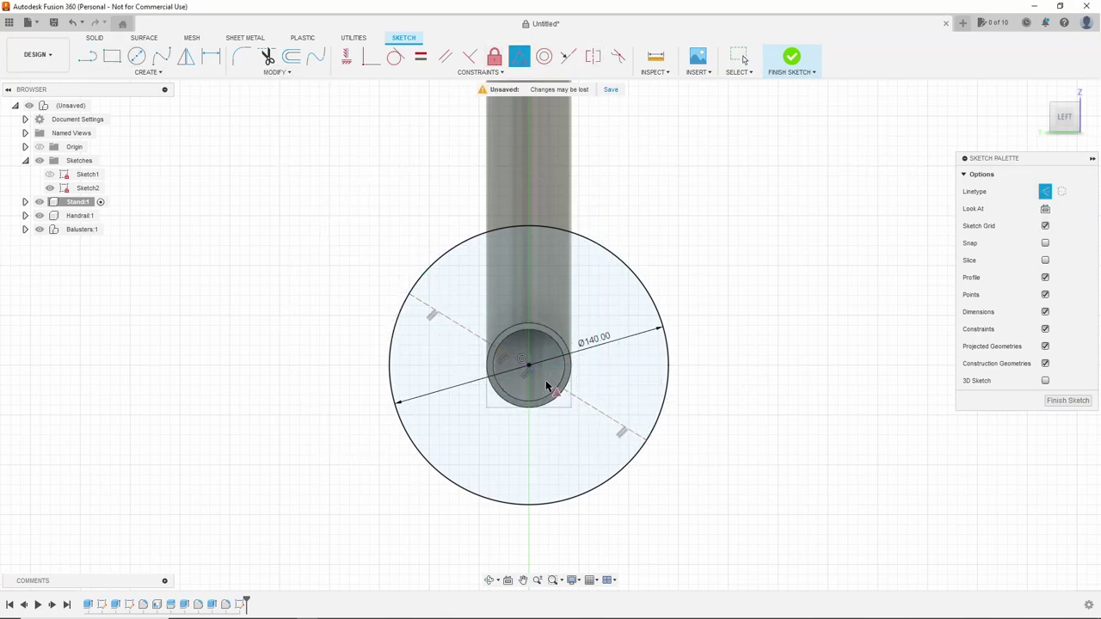
{"action": "scroll", "coordinate": [730, 388], "scroll_direction": "down", "scroll_amount": 4}
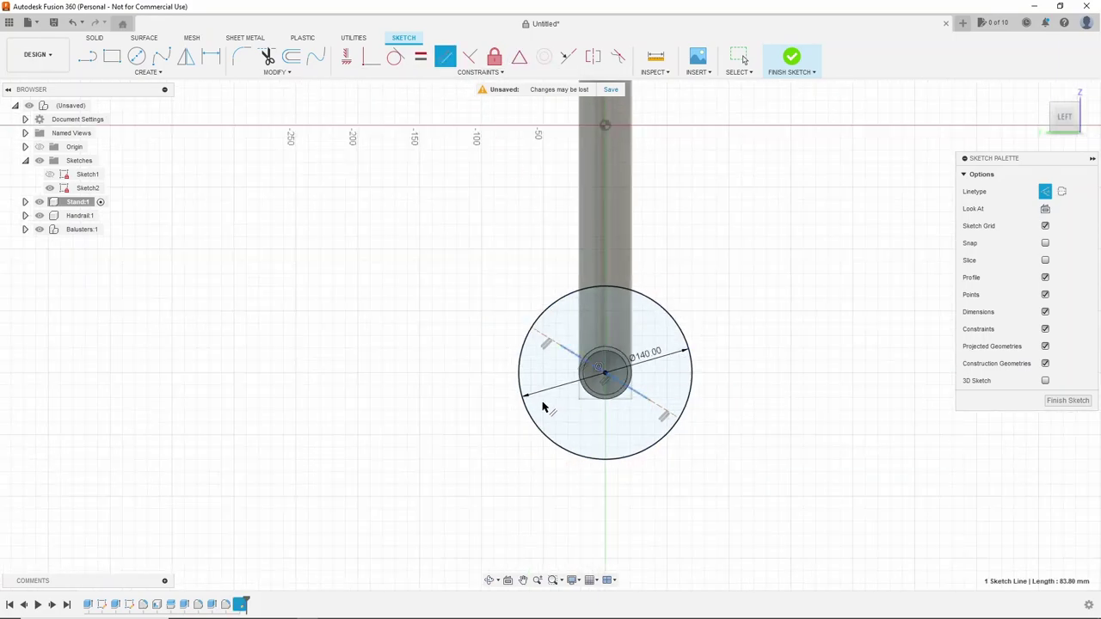
{"action": "scroll", "coordinate": [543, 408], "scroll_direction": "down", "scroll_amount": 5}
{"action": "scroll", "coordinate": [641, 288], "scroll_direction": "down", "scroll_amount": 3}
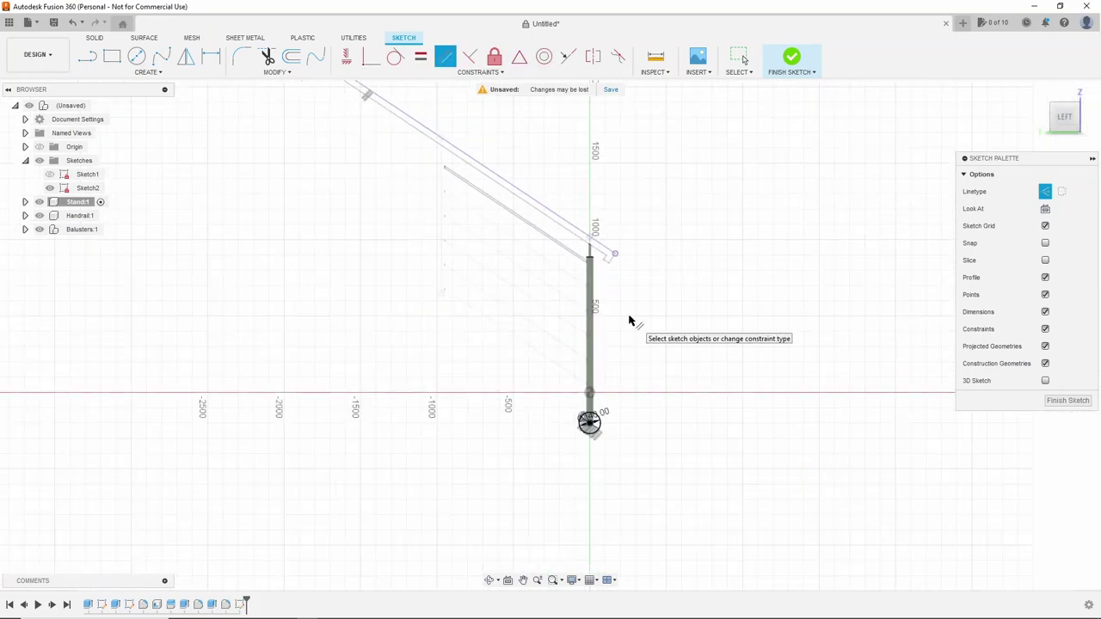
{"action": "scroll", "coordinate": [585, 258], "scroll_direction": "up", "scroll_amount": 2}
{"action": "scroll", "coordinate": [577, 445], "scroll_direction": "up", "scroll_amount": 3}
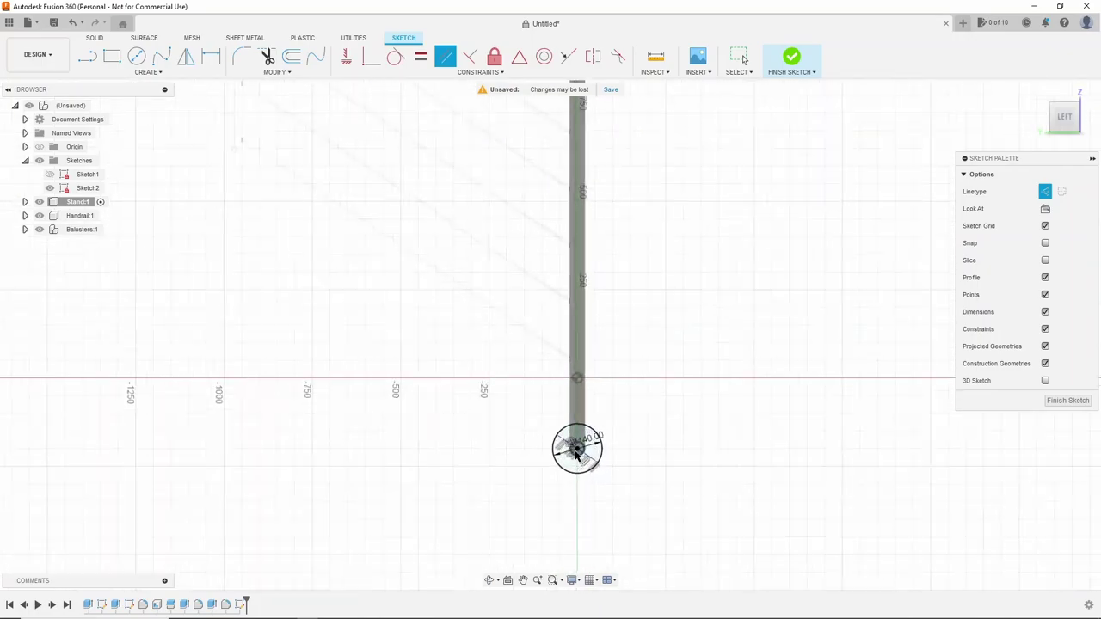
{"action": "scroll", "coordinate": [585, 443], "scroll_direction": "up", "scroll_amount": 3}
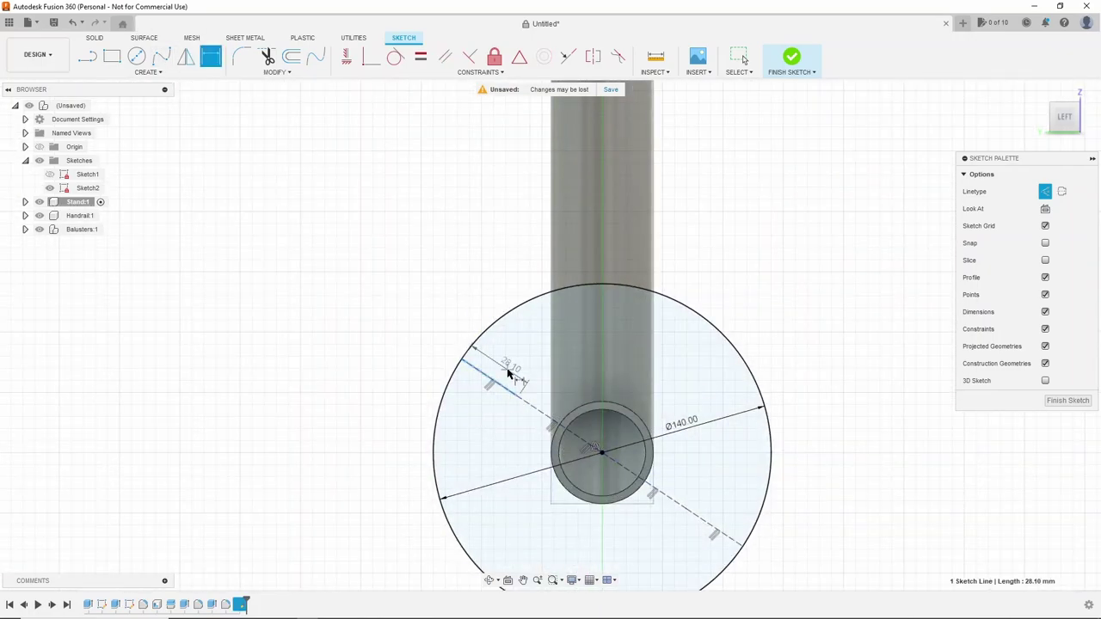
{"action": "left_click", "coordinate": [507, 371]}
{"action": "type", "text": "25"}
{"action": "key", "text": "Return"}
Step: Draw two equal Ø15 bolt-hole circles at the construction line's ends
{"action": "key", "text": "c"}
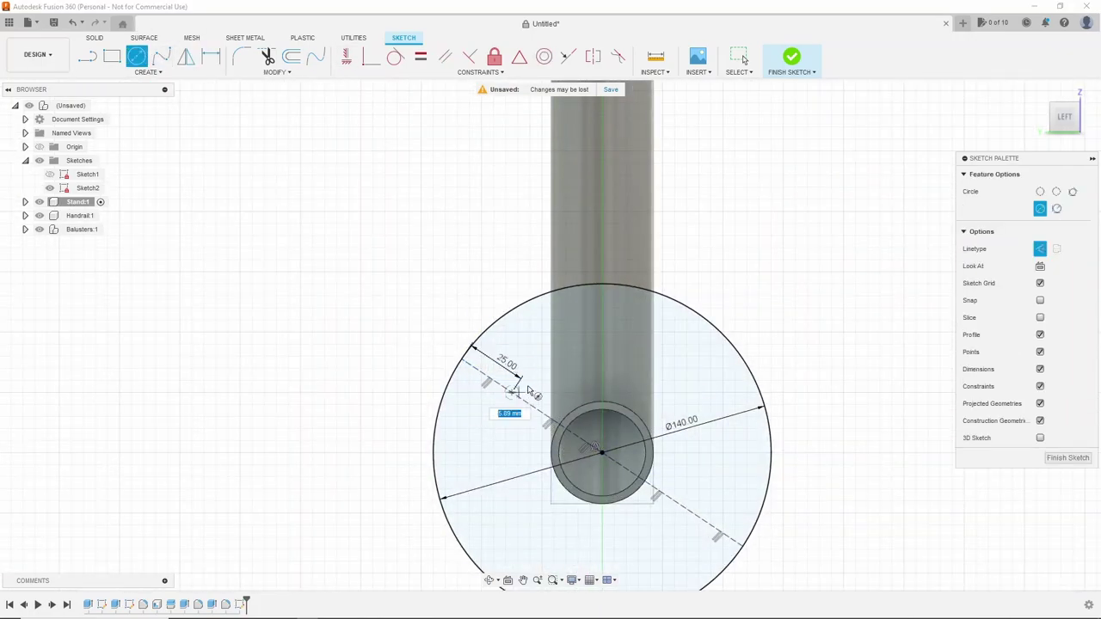
{"action": "key", "text": "Escape"}
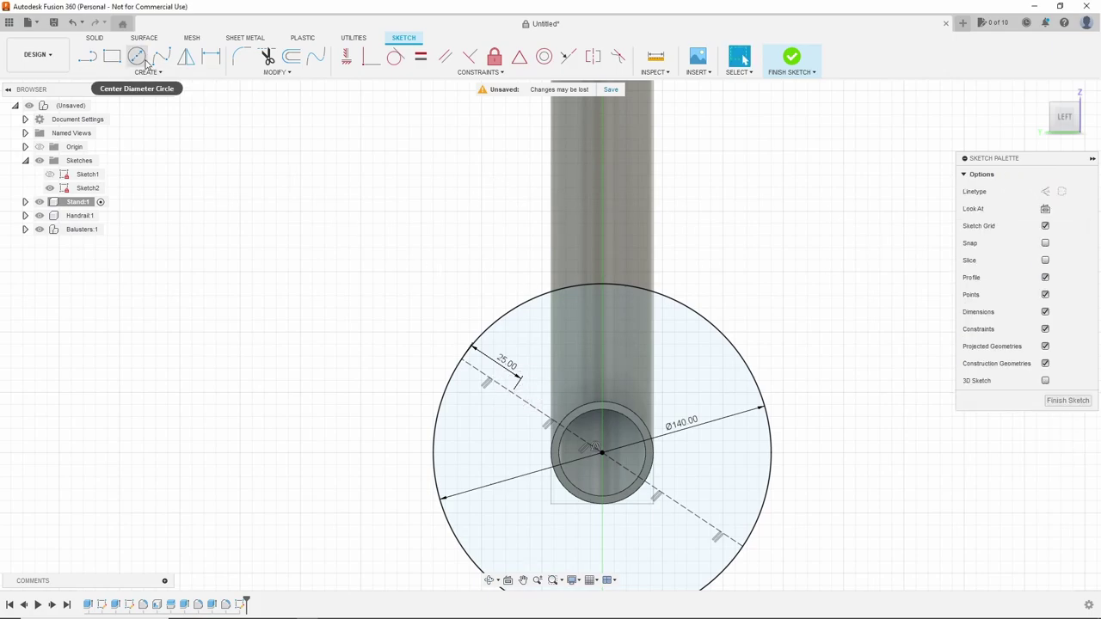
{"action": "left_click", "coordinate": [137, 56]}
{"action": "scroll", "coordinate": [636, 451], "scroll_direction": "up", "scroll_amount": 1}
{"action": "left_click", "coordinate": [482, 380]}
{"action": "left_click", "coordinate": [705, 529]}
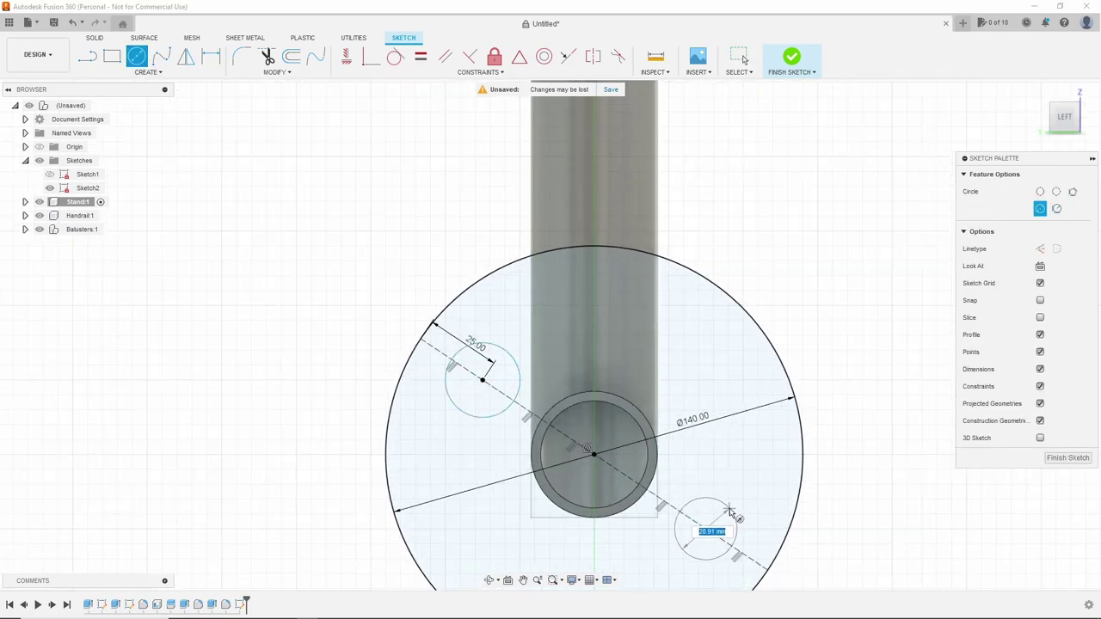
{"action": "left_click", "coordinate": [683, 506]}
{"action": "key", "text": "Escape"}
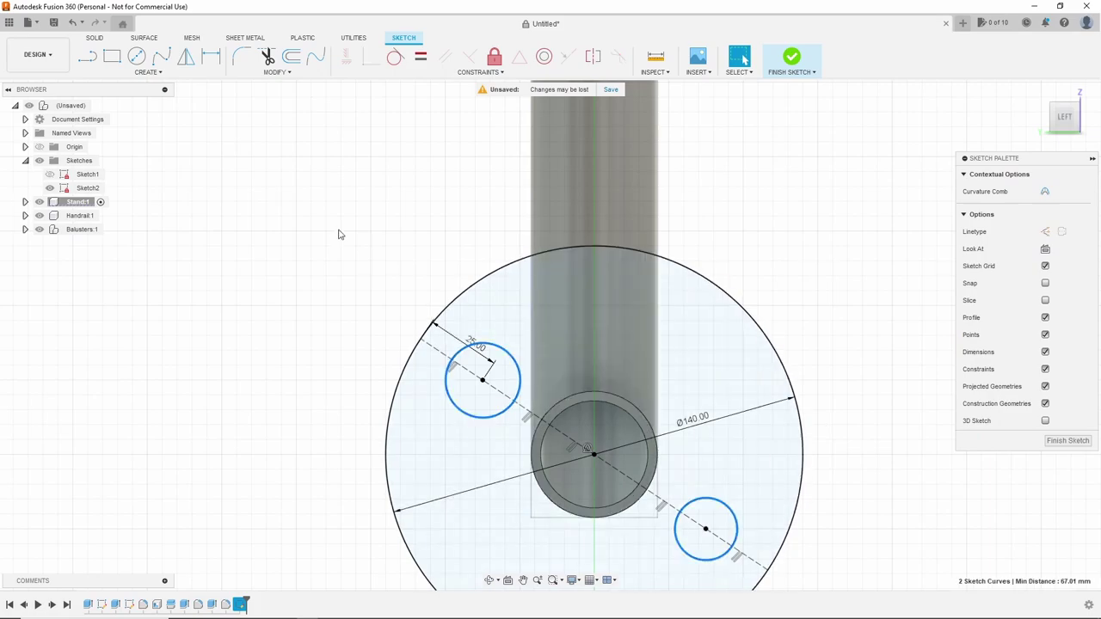
{"action": "left_click", "coordinate": [430, 61]}
{"action": "left_click", "coordinate": [743, 515]}
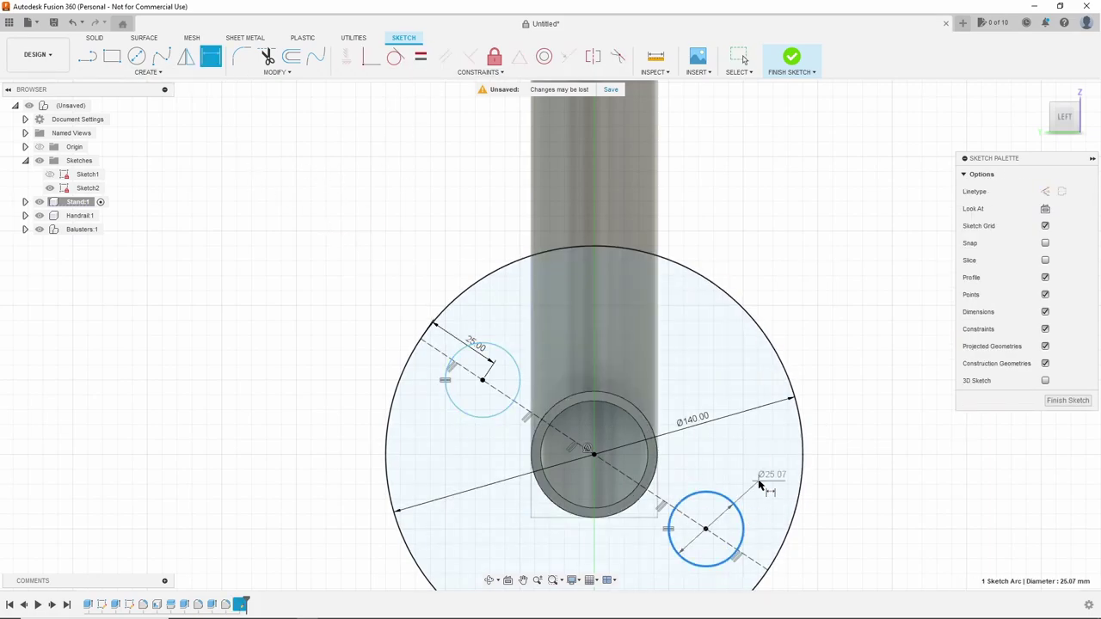
{"action": "left_click", "coordinate": [762, 519]}
{"action": "type", "text": "15"}
{"action": "key", "text": "Return"}
{"action": "scroll", "coordinate": [497, 323], "scroll_direction": "down", "scroll_amount": 3}
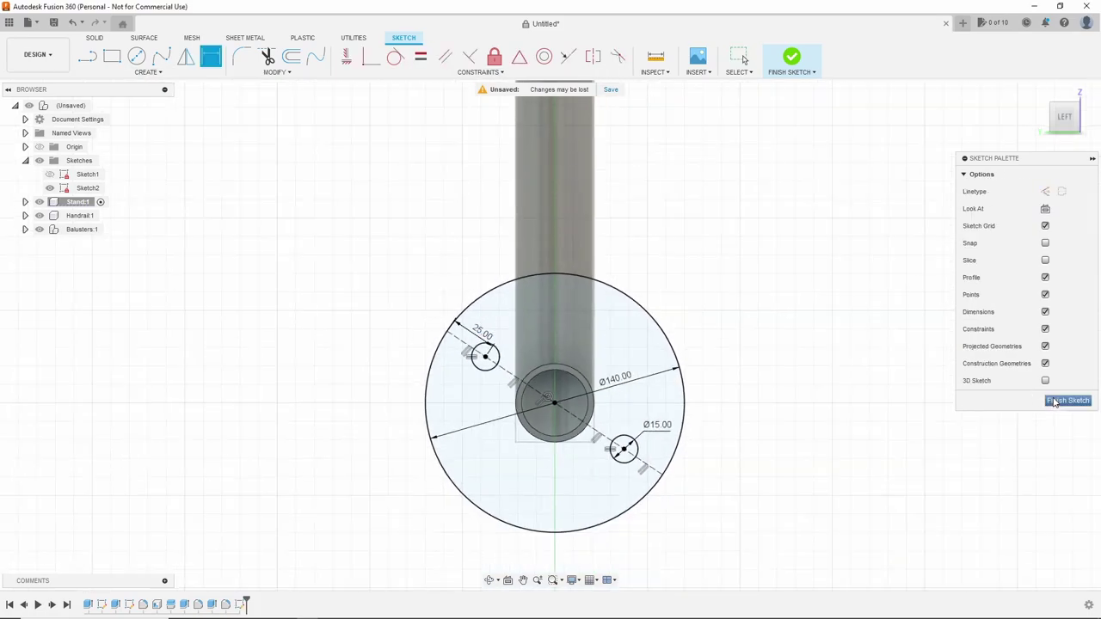
Step: Extrude the base-plate profiles 10 mm as a new body with two bolt holes
{"action": "left_click", "coordinate": [1055, 402]}
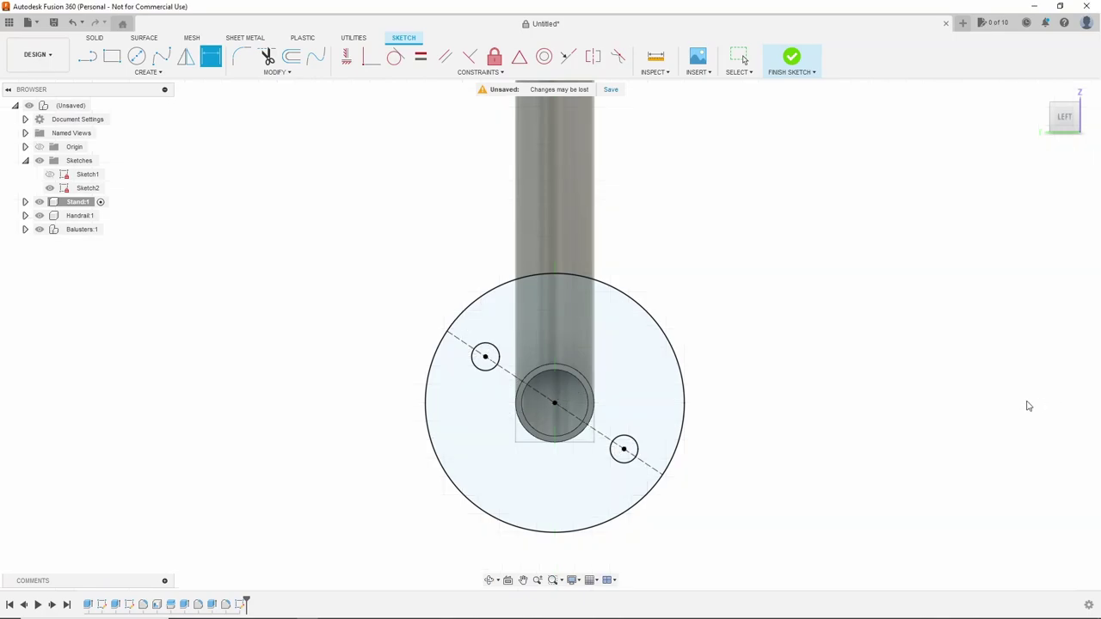
{"action": "left_click", "coordinate": [112, 56]}
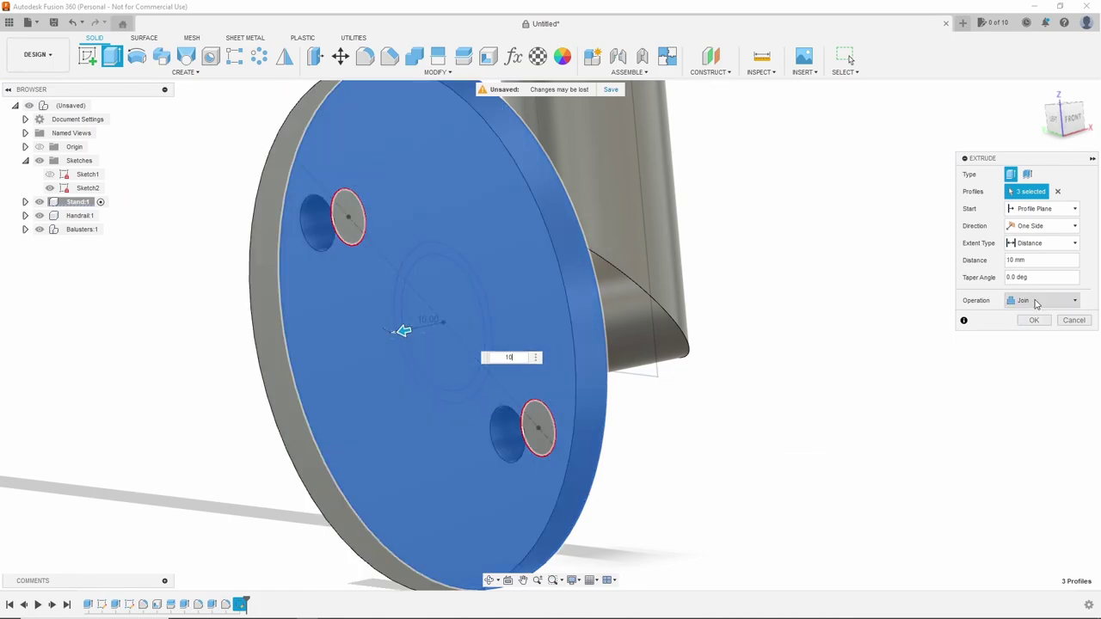
{"action": "left_click", "coordinate": [1037, 303]}
{"action": "left_click", "coordinate": [1036, 349]}
{"action": "left_click", "coordinate": [1035, 319]}
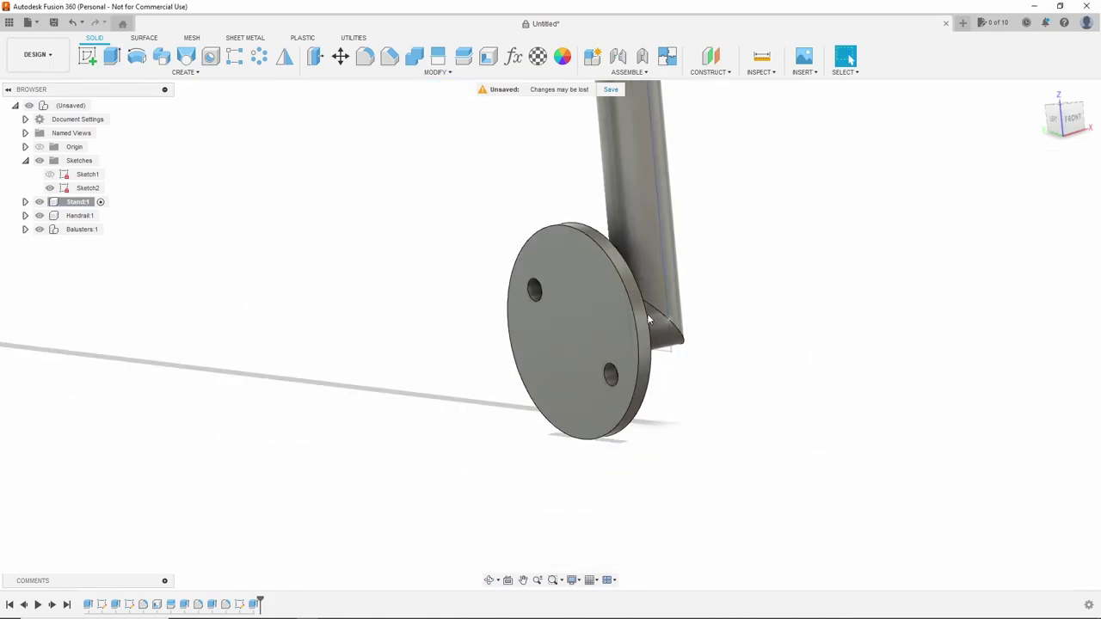
{"action": "mouse_move", "coordinate": [646, 313]}
{"action": "middle_mouse_down", "text": "shift"}
{"action": "mouse_move", "coordinate": [649, 195]}
{"action": "mouse_move", "coordinate": [597, 226]}
{"action": "mouse_move", "coordinate": [609, 197]}
{"action": "middle_mouse_up", "text": "shift"}
Step: Rename Stand:1's pipe, cap, rod and base-plate bodies, ending with Round Plate 140x10
{"action": "left_click", "coordinate": [25, 161]}
{"action": "left_click", "coordinate": [25, 174]}
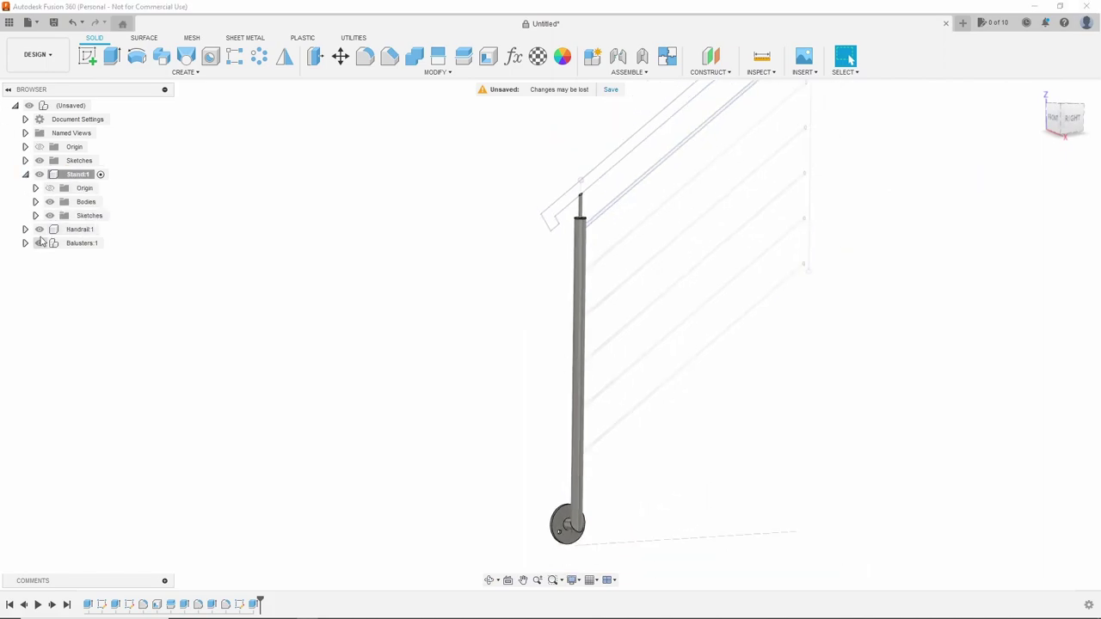
{"action": "left_click", "coordinate": [35, 202]}
{"action": "double_click", "coordinate": [93, 215]}
{"action": "type", "text": "PIPE 42.4x3.2"}
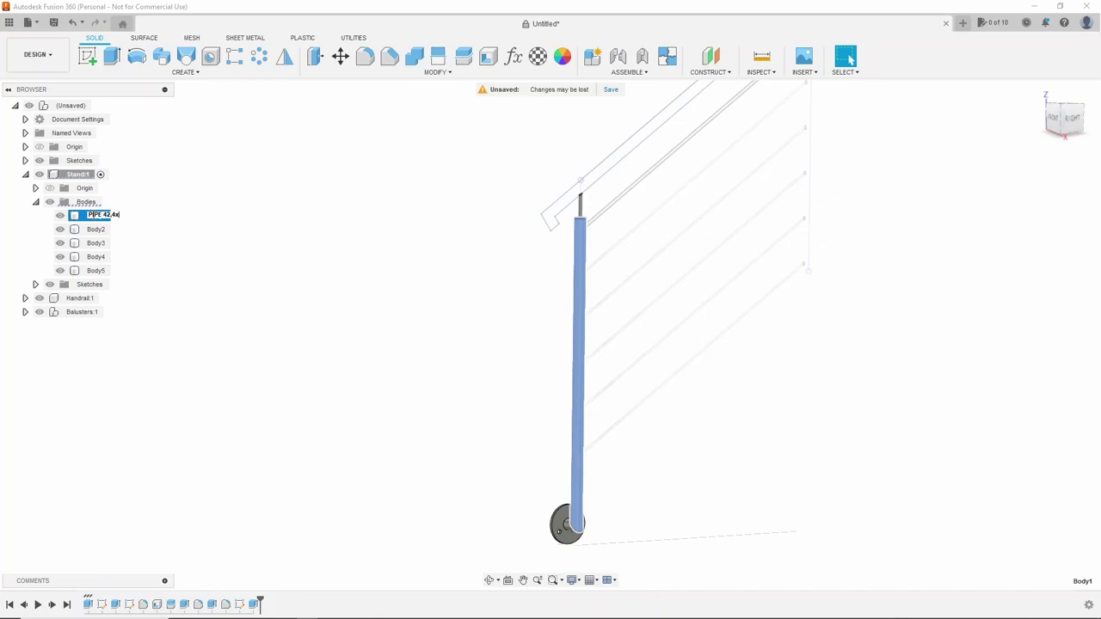
{"action": "left_click", "coordinate": [126, 217]}
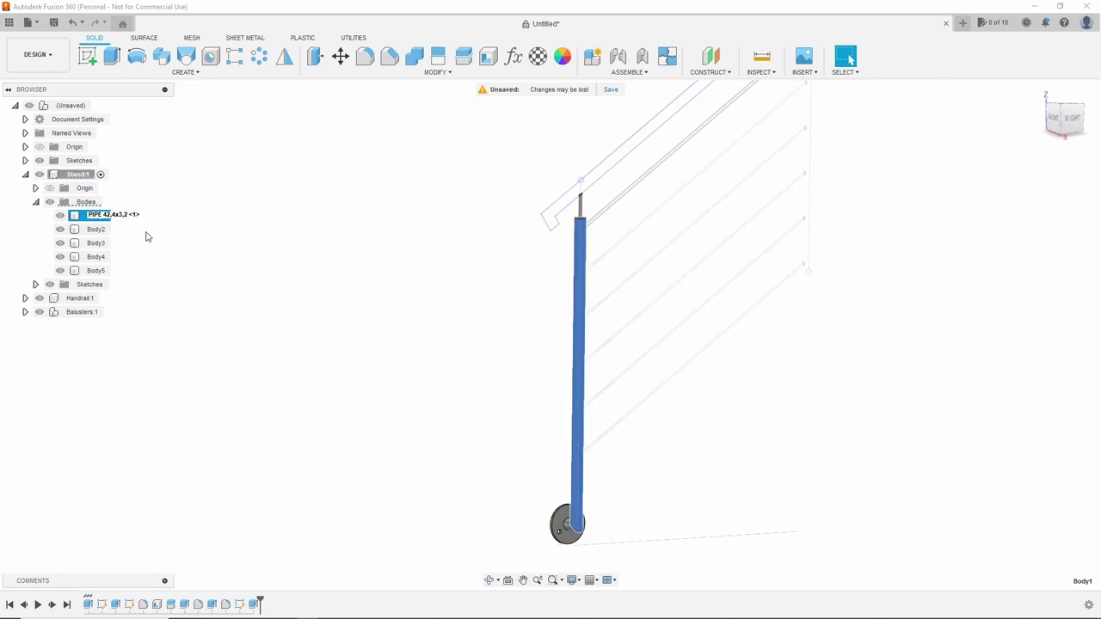
{"action": "left_click", "coordinate": [96, 230]}
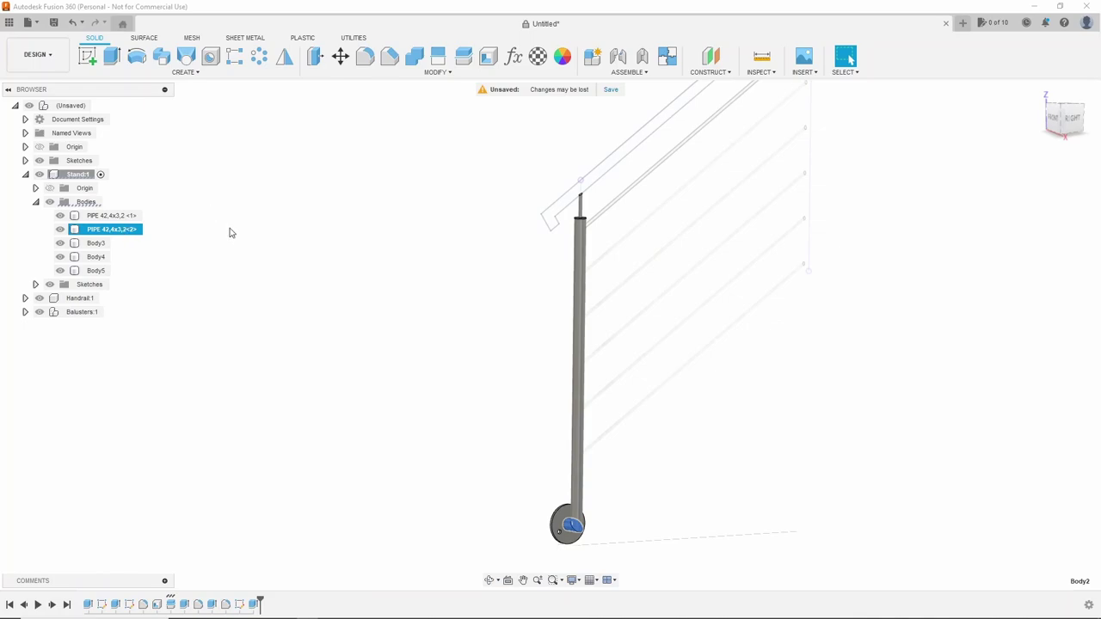
{"action": "left_click", "coordinate": [95, 245]}
{"action": "type", "text": "RB 12<2>"}
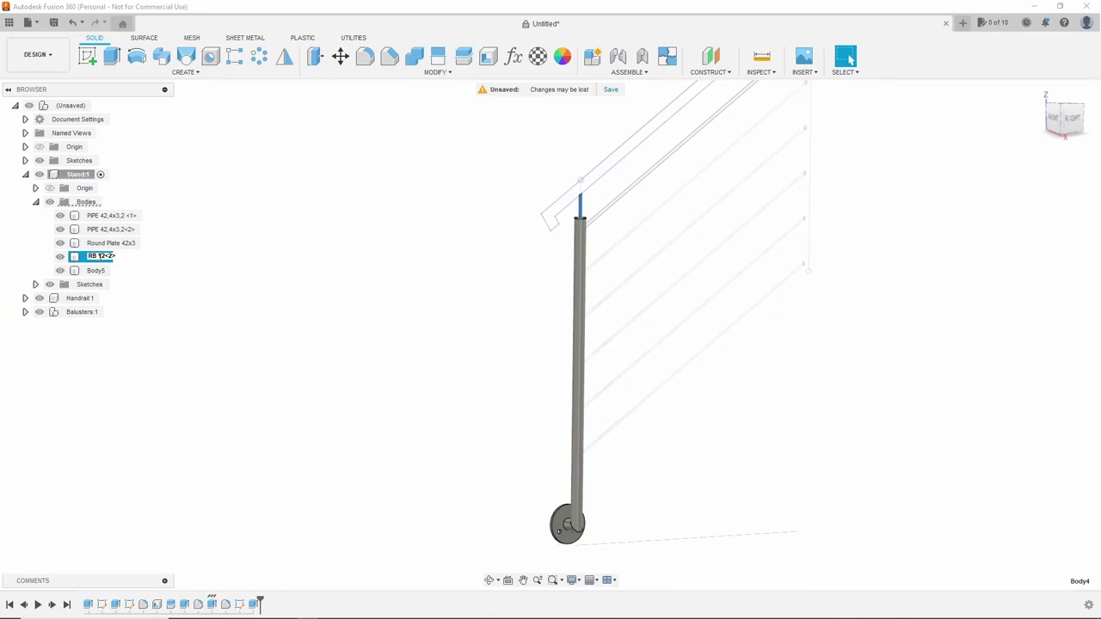
{"action": "left_click", "coordinate": [97, 272]}
{"action": "type", "text": "Round Plate 140x10"}
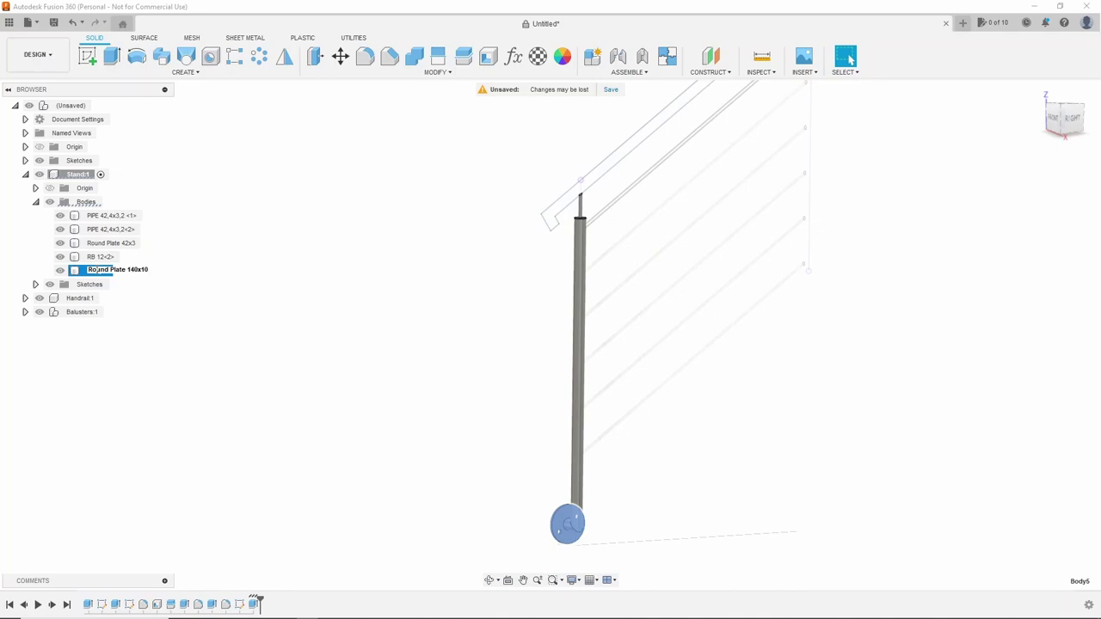
{"action": "type", "text": "140x10"}
{"action": "key", "text": "Return"}
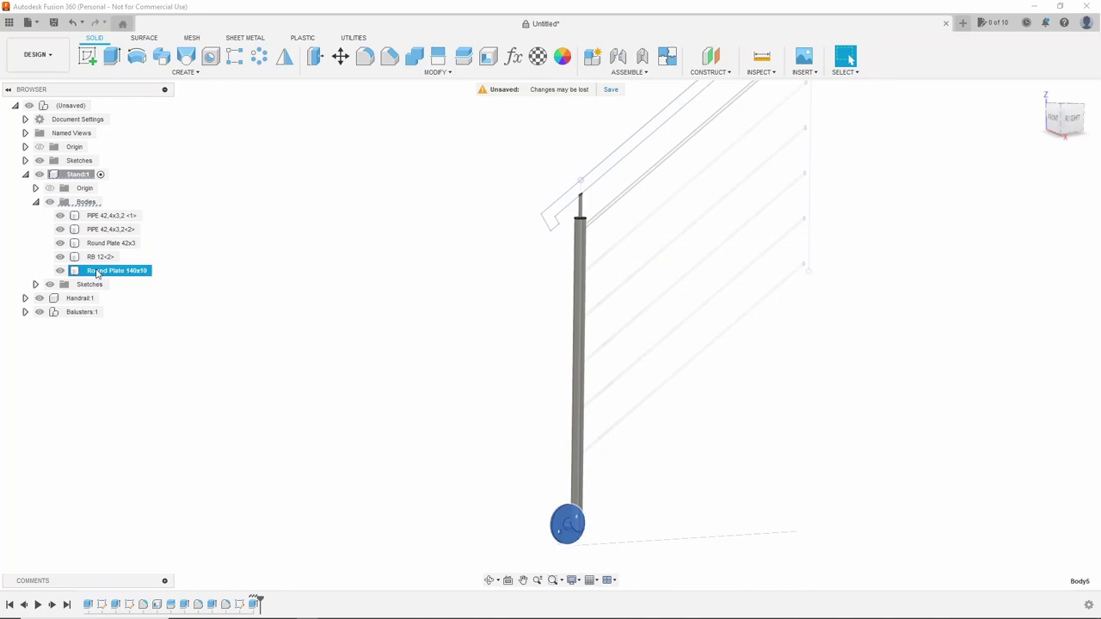
{"action": "key", "text": "Escape"}
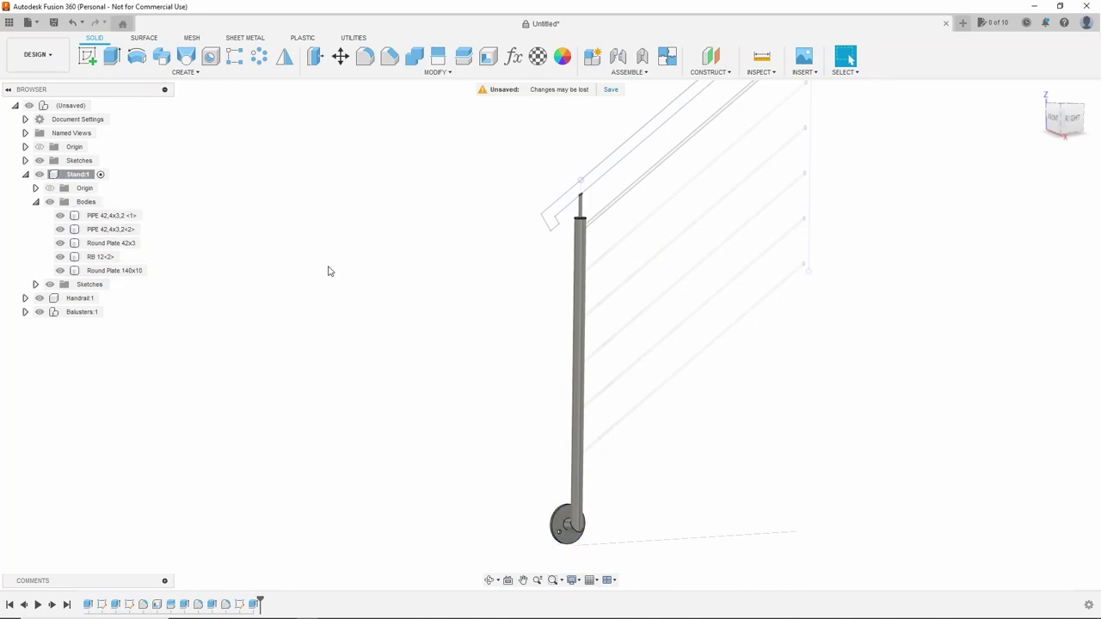
Step: Activate the Balusters component and delete the existing rod pattern
{"action": "left_click", "coordinate": [36, 201]}
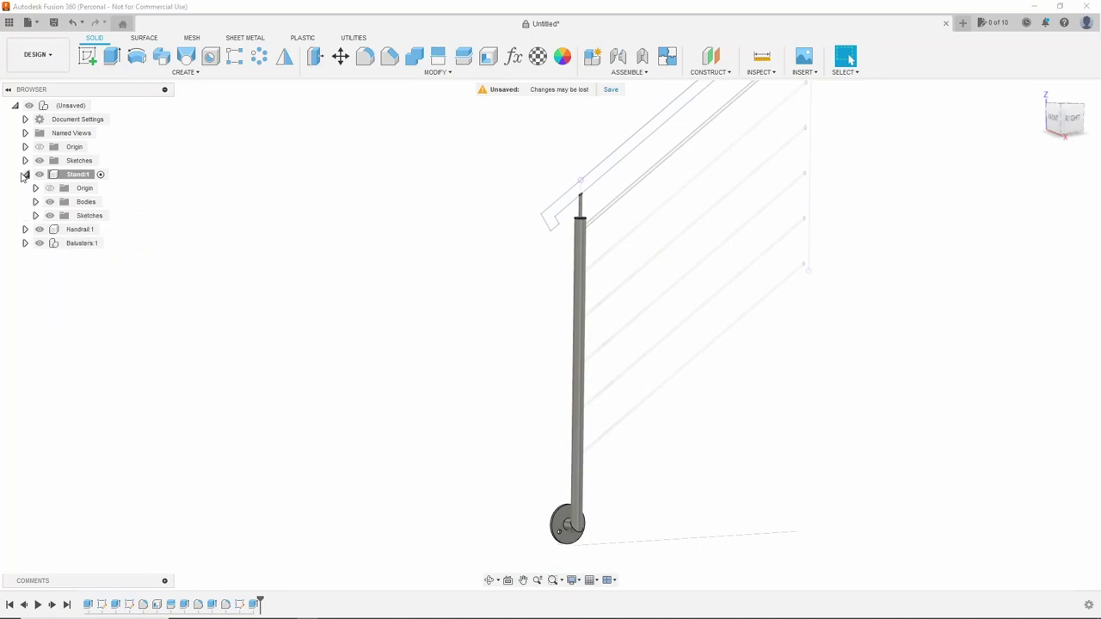
{"action": "left_click", "coordinate": [25, 174]}
{"action": "left_click", "coordinate": [86, 202]}
{"action": "left_click", "coordinate": [109, 202]}
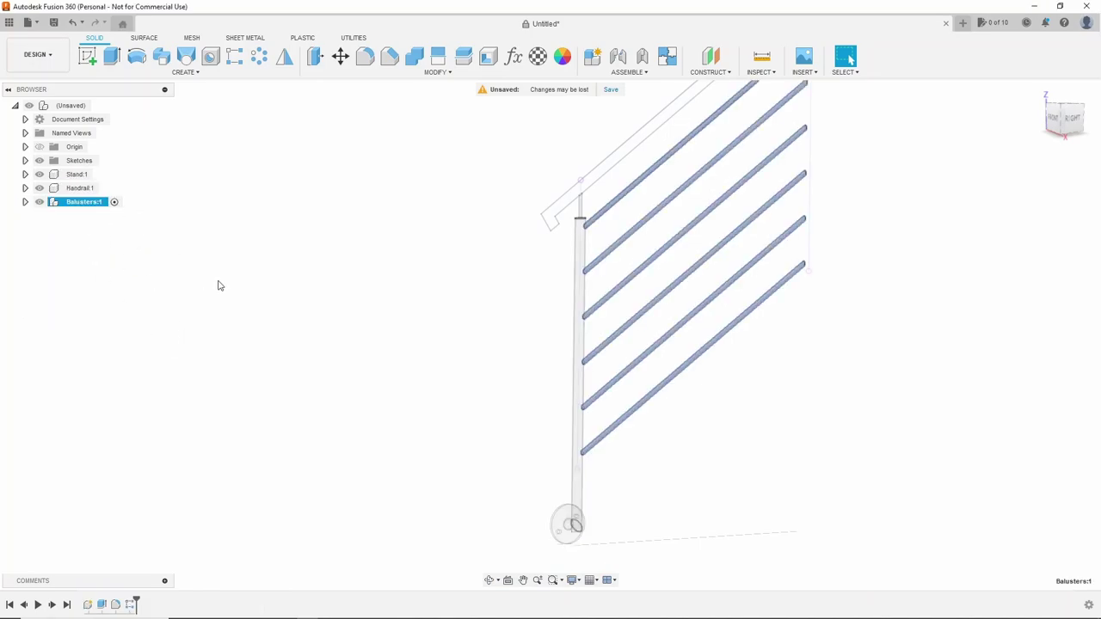
{"action": "middle_click_drag", "start_coordinate": [216, 285], "coordinate": [467, 379], "text": "shift"}
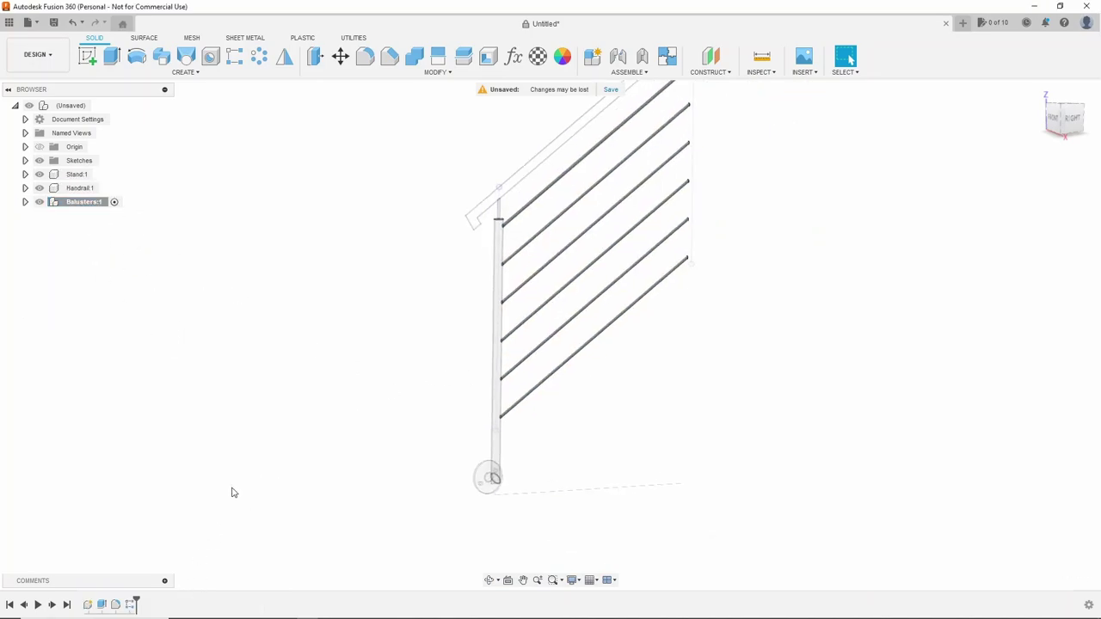
{"action": "left_click", "coordinate": [130, 604]}
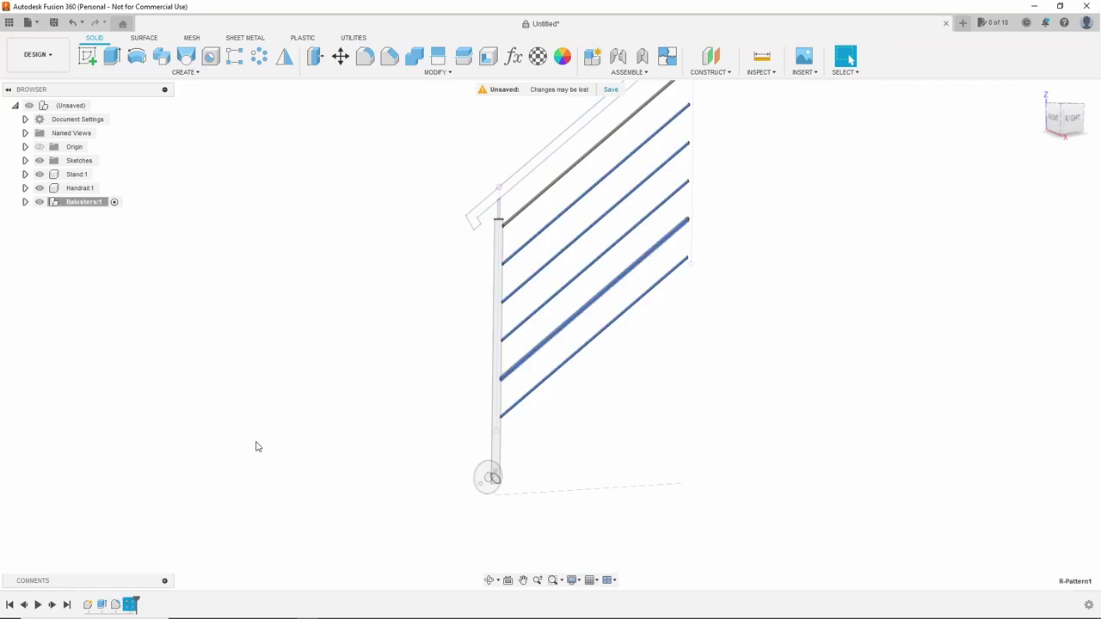
{"action": "key", "text": "Delete"}
Step: Pattern the rod body along the handrail edge, spacing baluster_width, quantity balusters_count
{"action": "left_click", "coordinate": [25, 202]}
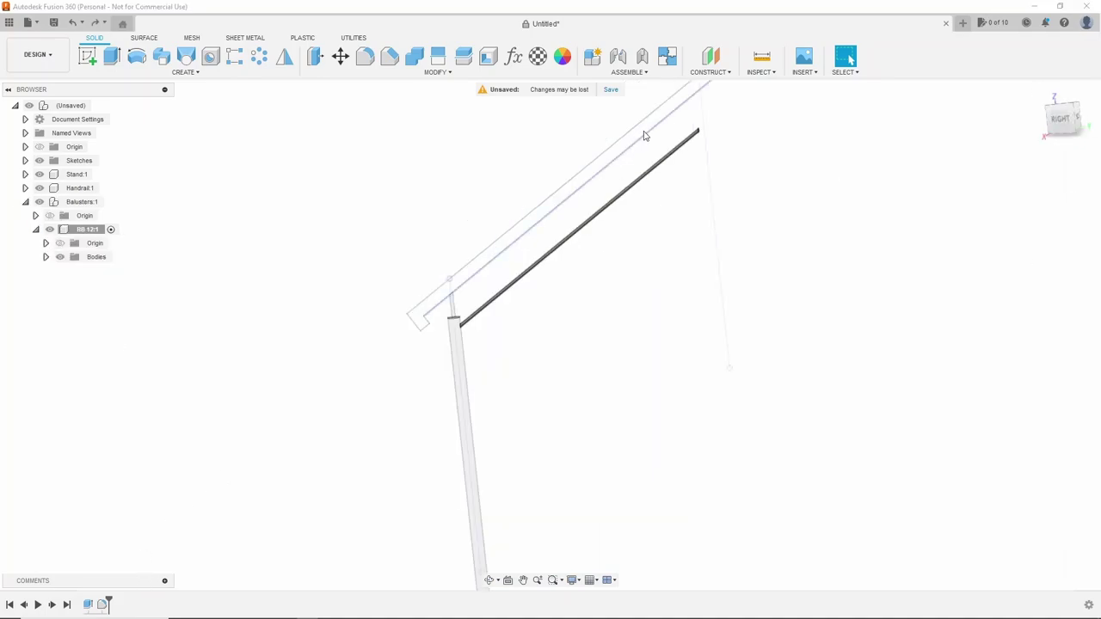
{"action": "left_click", "coordinate": [240, 59]}
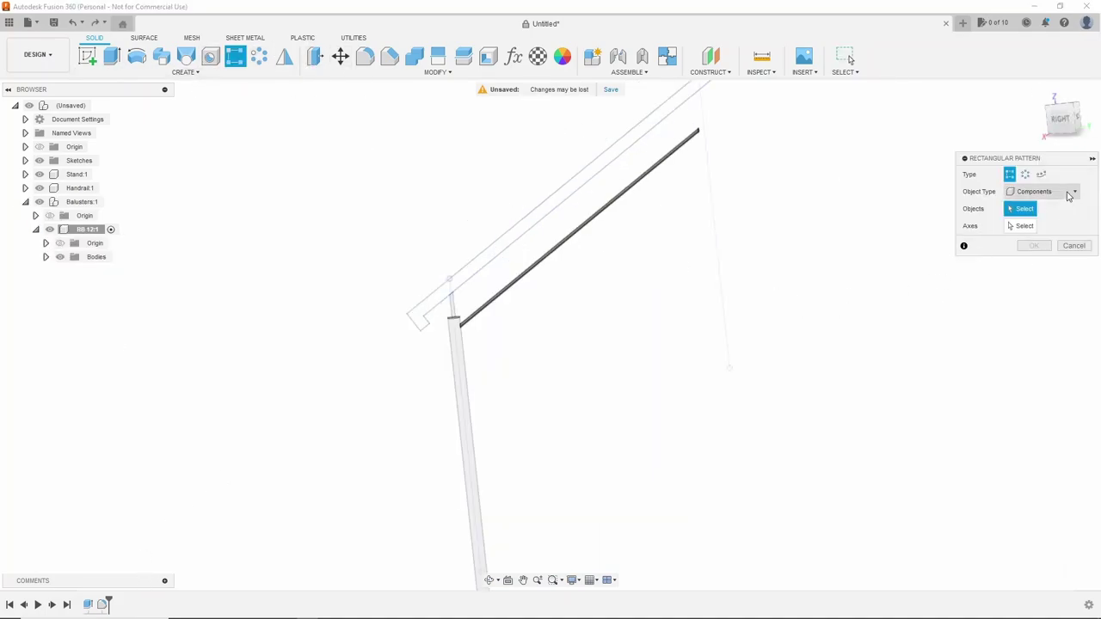
{"action": "left_click", "coordinate": [1041, 191]}
{"action": "left_click", "coordinate": [1028, 204]}
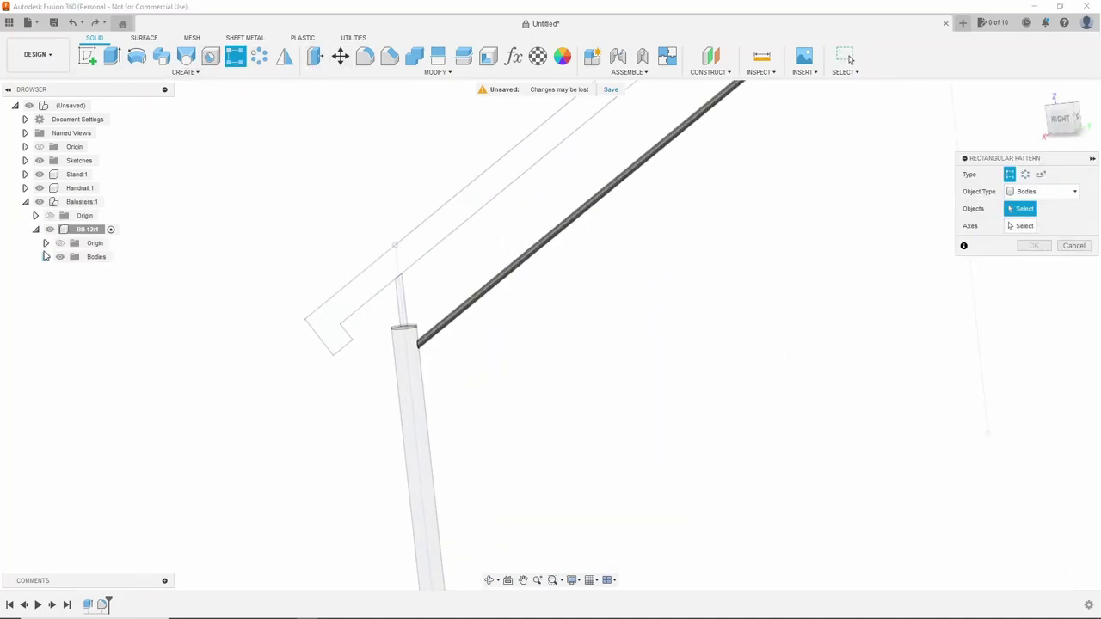
{"action": "left_click", "coordinate": [102, 271]}
{"action": "left_click", "coordinate": [671, 140]}
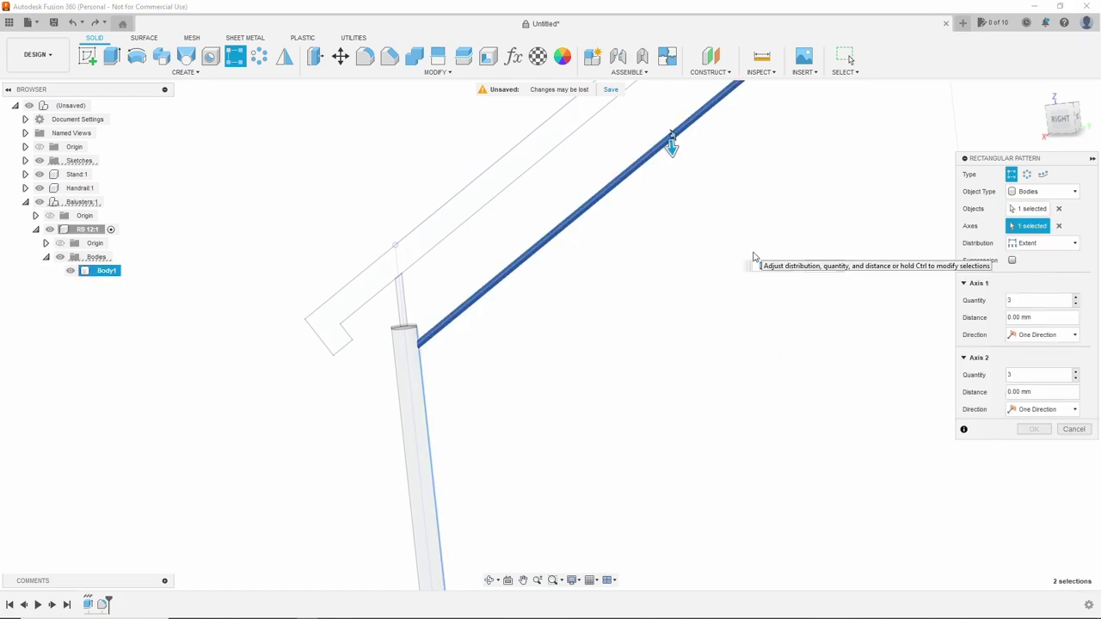
{"action": "type", "text": "baluste"}
{"action": "left_click", "coordinate": [819, 284]}
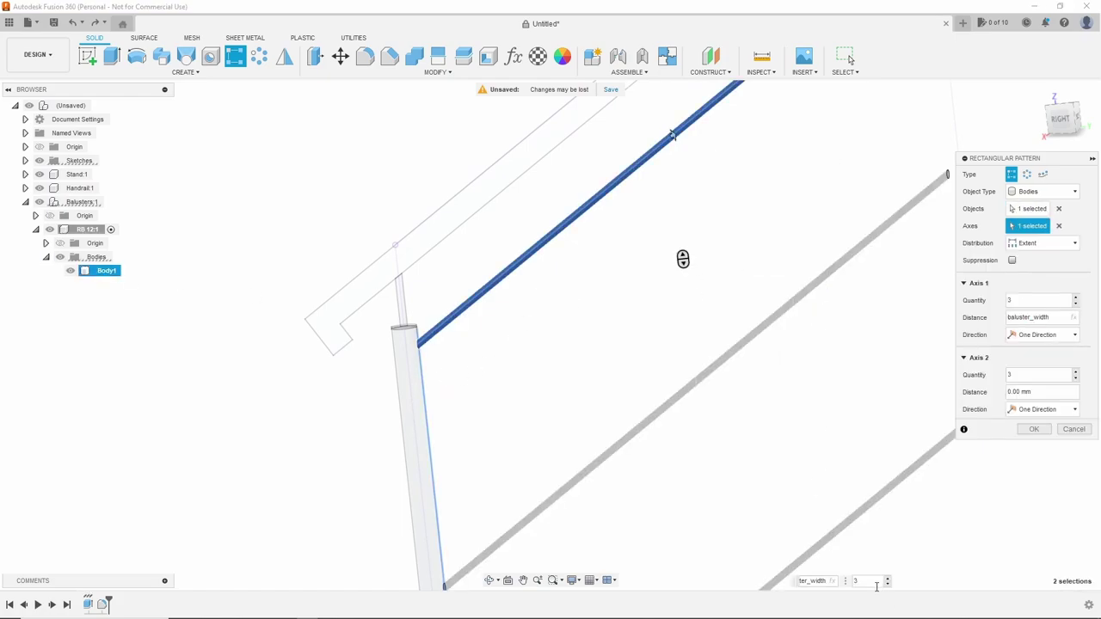
{"action": "type", "text": "balus"}
{"action": "left_click", "coordinate": [878, 563]}
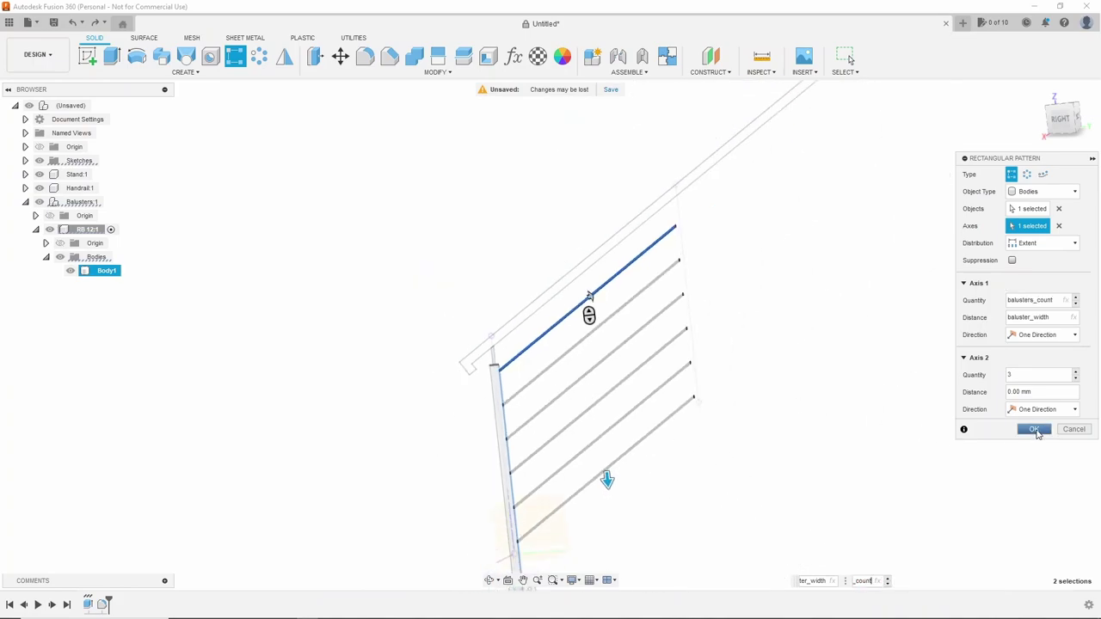
{"action": "left_click", "coordinate": [1035, 429]}
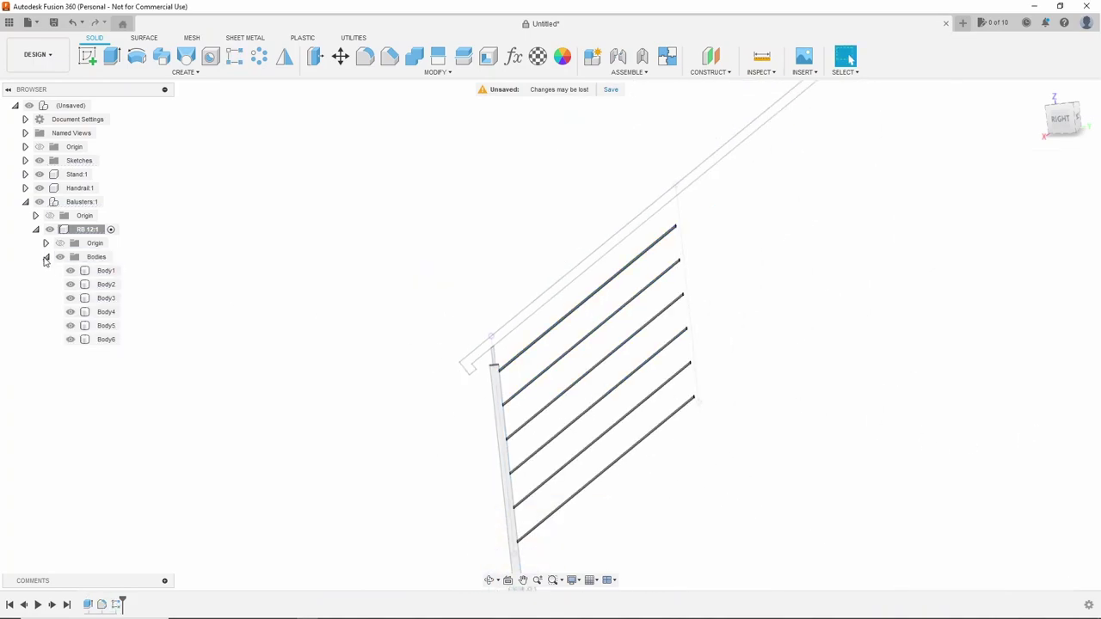
Step: Collapse the rod bodies list and make Balusters the active component again
{"action": "left_click", "coordinate": [46, 256]}
{"action": "middle_click_drag", "start_coordinate": [398, 272], "coordinate": [521, 338], "text": "shift"}
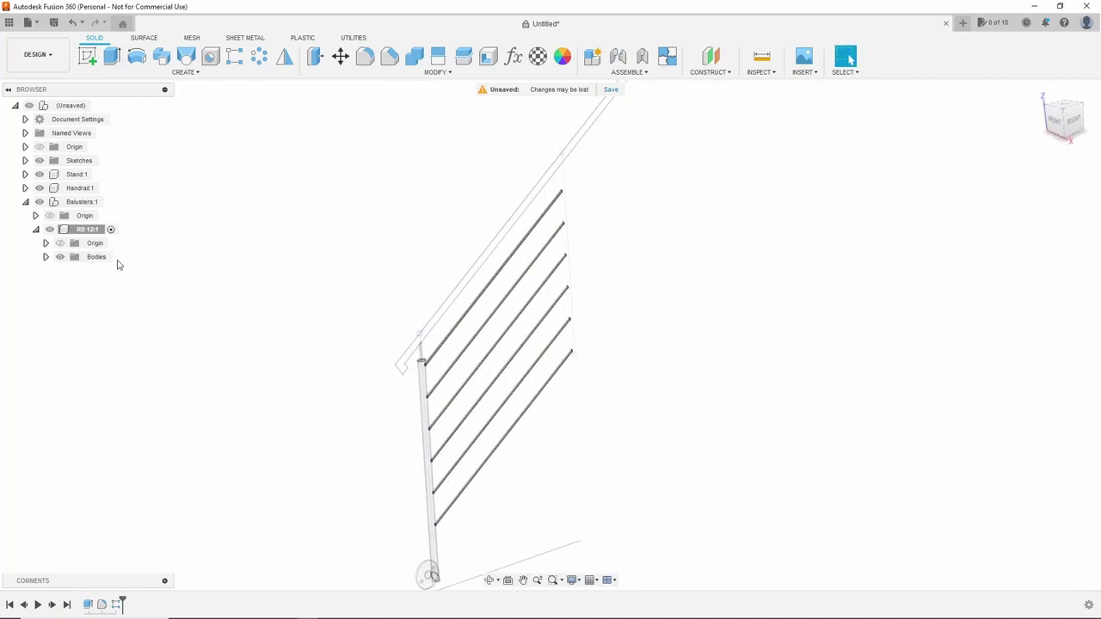
{"action": "middle_click_drag", "start_coordinate": [499, 413], "coordinate": [476, 364], "text": "shift"}
{"action": "scroll", "coordinate": [477, 364], "scroll_direction": "up", "scroll_amount": 2}
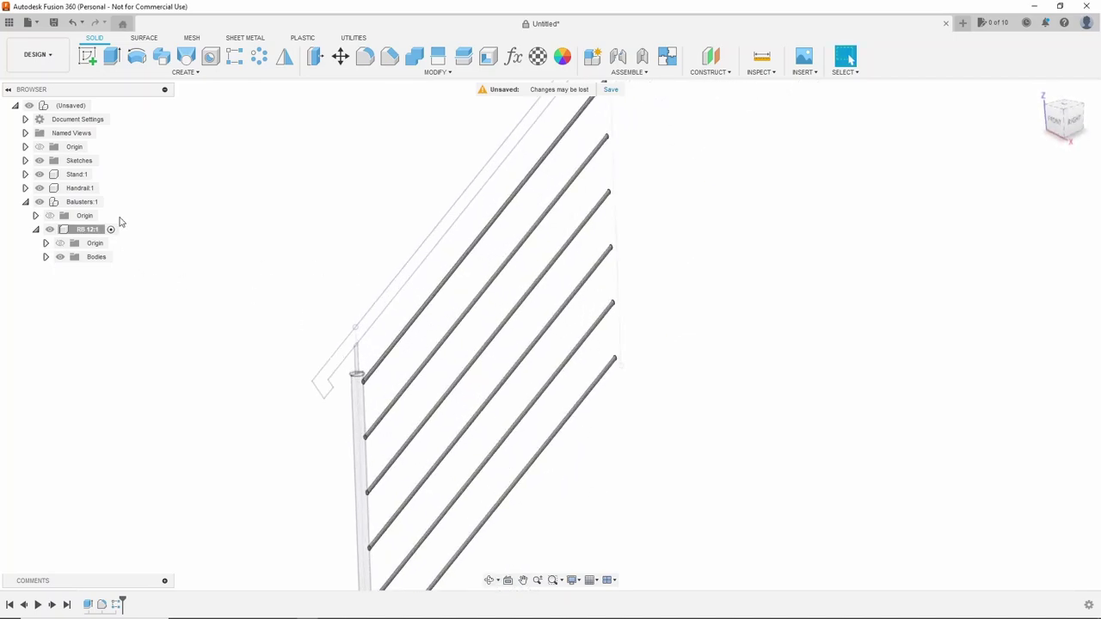
{"action": "left_click", "coordinate": [113, 202]}
{"action": "middle_click_drag", "start_coordinate": [353, 340], "coordinate": [319, 316], "text": "shift"}
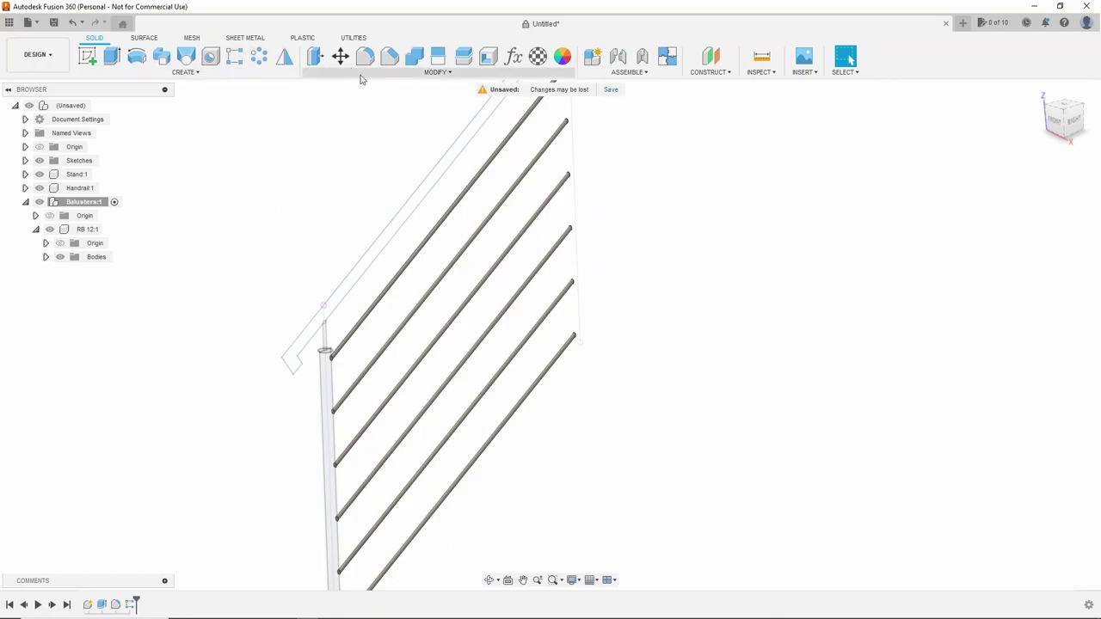
Step: Pattern the RB 12:1 component along the handrail edge using stands_distance
{"action": "left_click", "coordinate": [234, 56]}
{"action": "left_click", "coordinate": [1040, 191]}
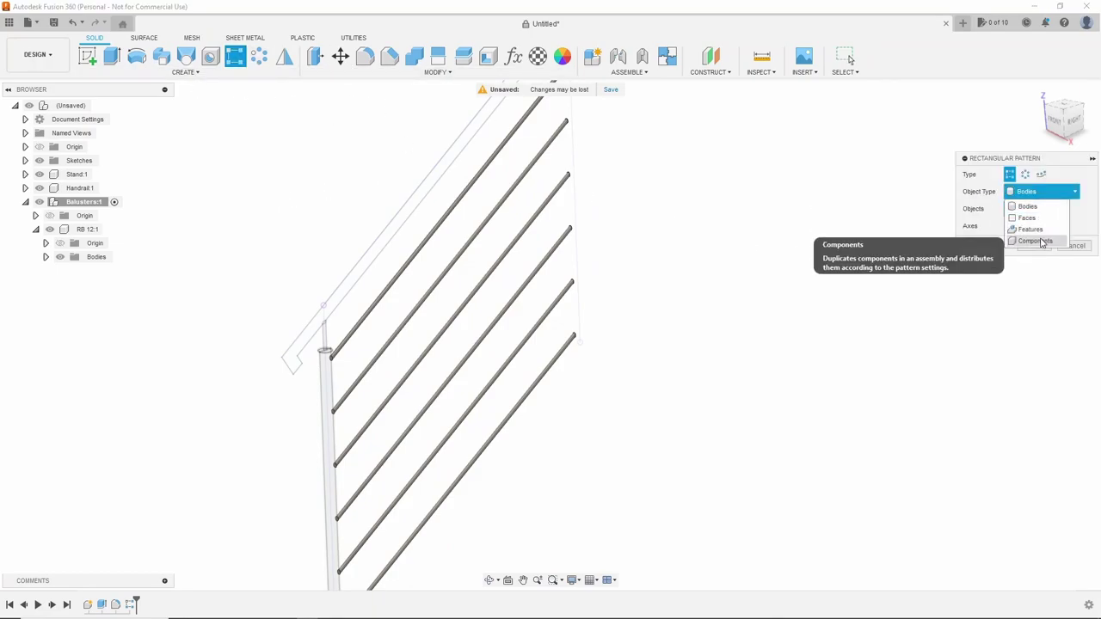
{"action": "left_click", "coordinate": [1038, 241]}
{"action": "left_click", "coordinate": [87, 228]}
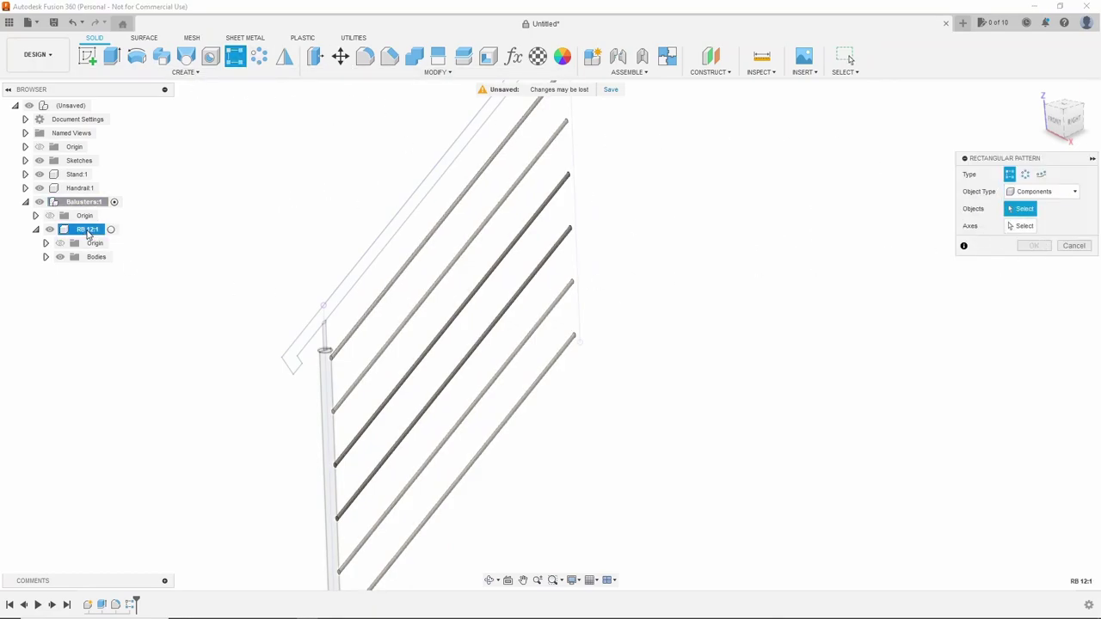
{"action": "left_click", "coordinate": [373, 269]}
{"action": "type", "text": "stands_distance"}
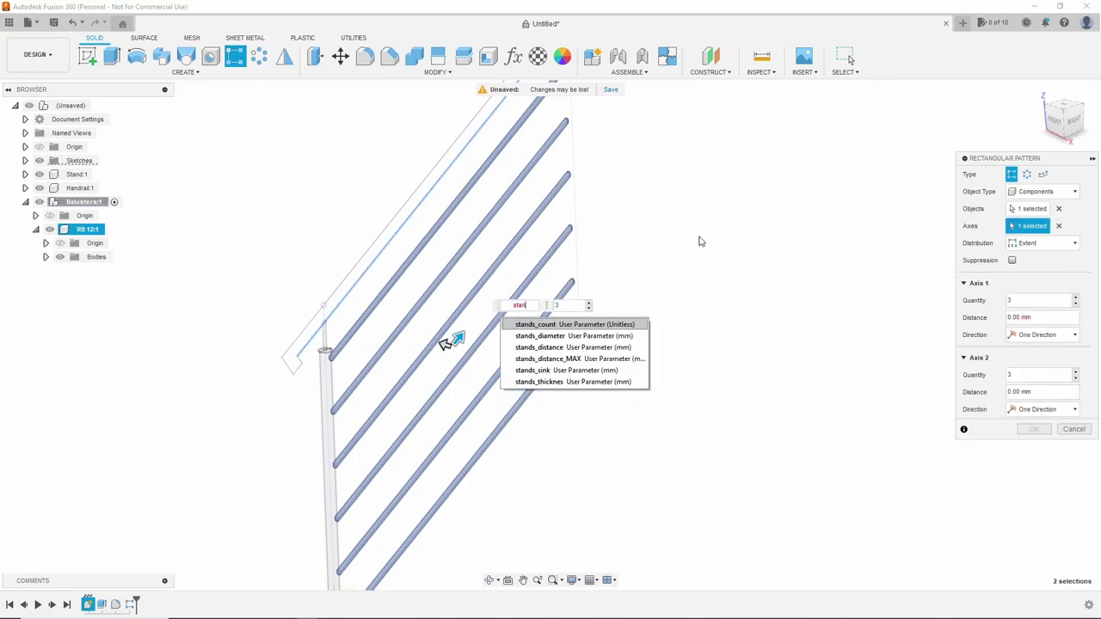
{"action": "key", "text": "Return"}
Step: Set distribution to Spacing with stands_distance and quantity stands_count, and confirm the pattern
{"action": "scroll", "coordinate": [417, 368], "scroll_direction": "up", "scroll_amount": 5}
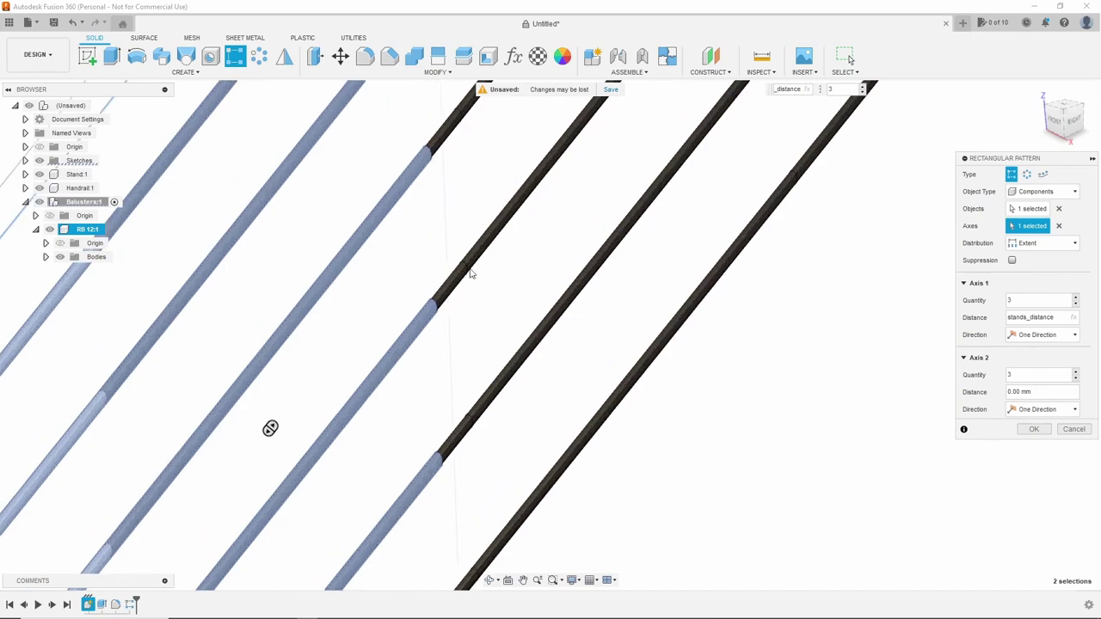
{"action": "middle_click_drag", "start_coordinate": [470, 273], "coordinate": [430, 258], "text": "shift"}
{"action": "scroll", "coordinate": [444, 297], "scroll_direction": "down", "scroll_amount": 2}
{"action": "scroll", "coordinate": [444, 296], "scroll_direction": "down", "scroll_amount": 2}
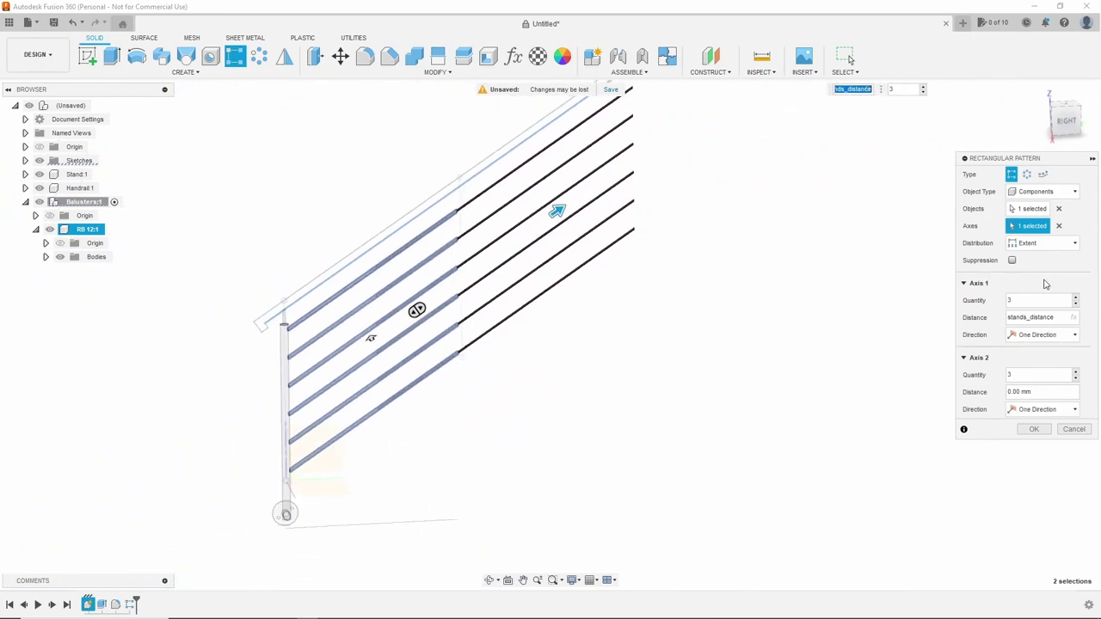
{"action": "left_click", "coordinate": [1041, 243]}
{"action": "left_click", "coordinate": [1033, 267]}
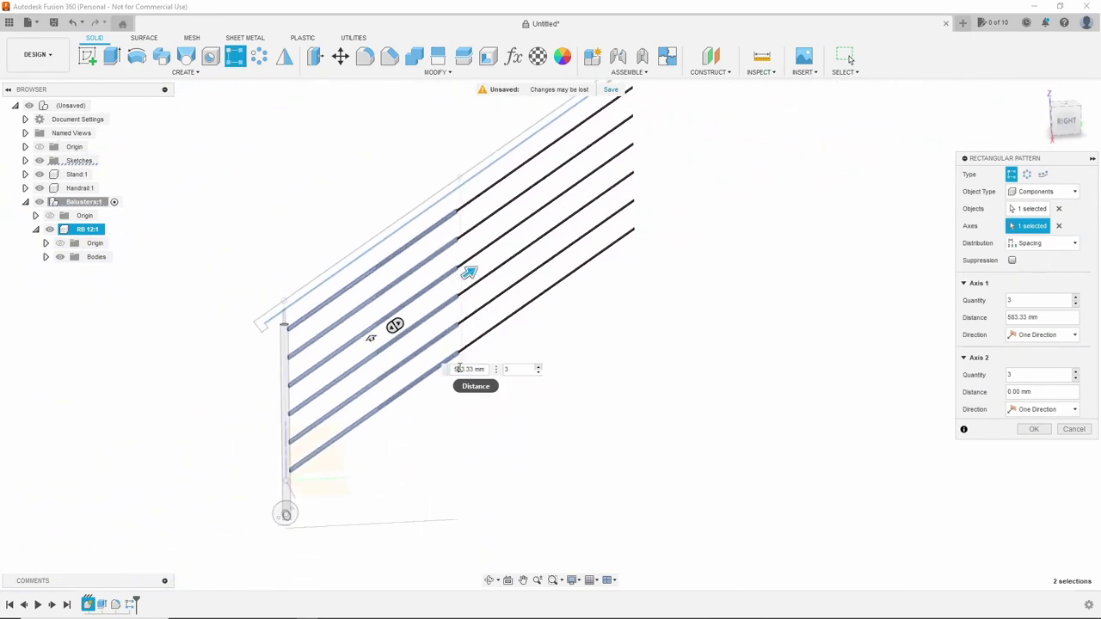
{"action": "type", "text": "stan"}
{"action": "left_click", "coordinate": [519, 416]}
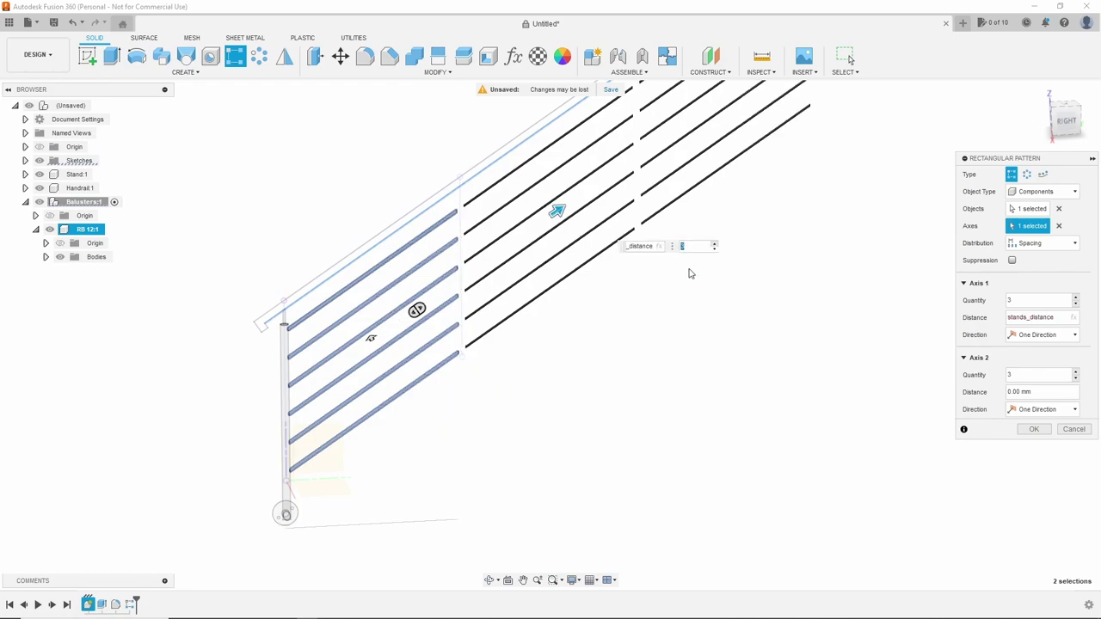
{"action": "type", "text": "stan"}
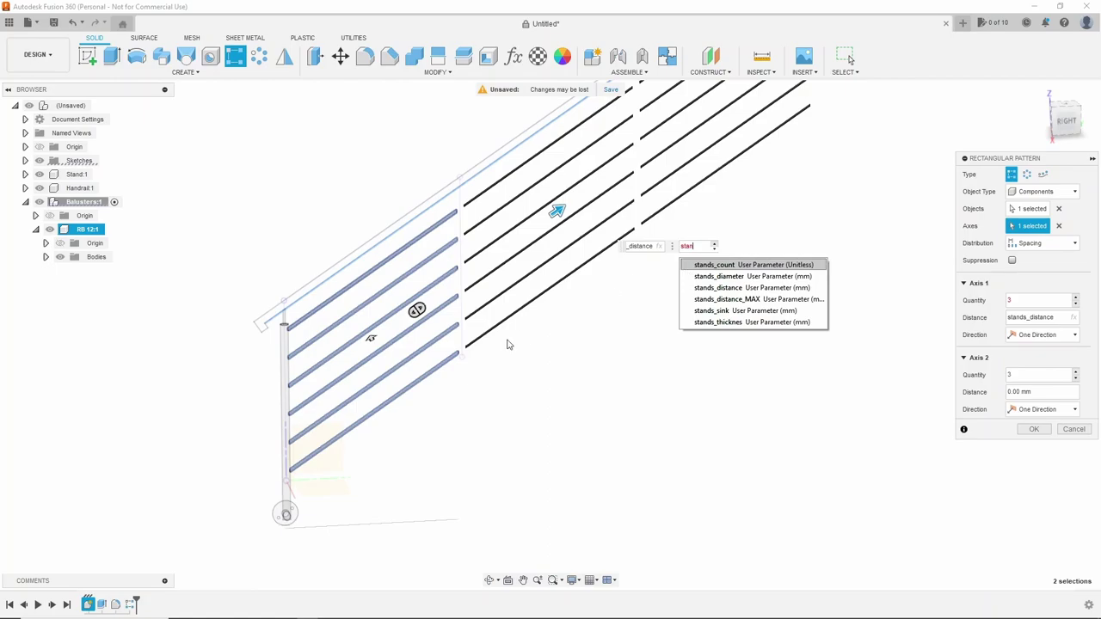
{"action": "key", "text": "Return"}
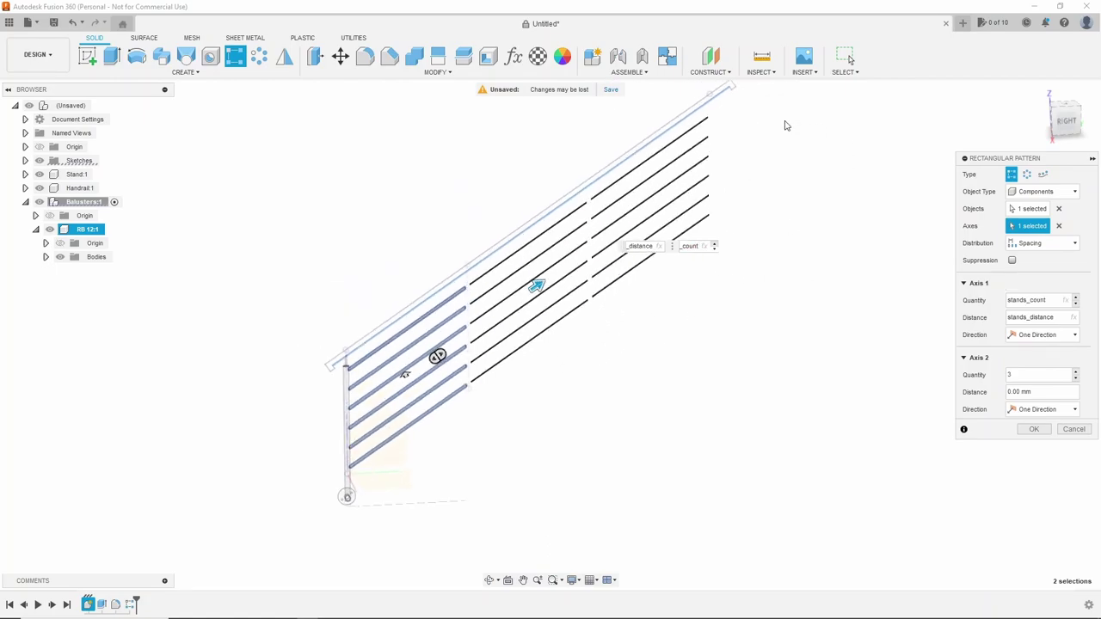
{"action": "left_click", "coordinate": [1020, 429]}
Step: Reactivate the top-level design and collapse the RB 12:1 browser entry
{"action": "left_click", "coordinate": [99, 105]}
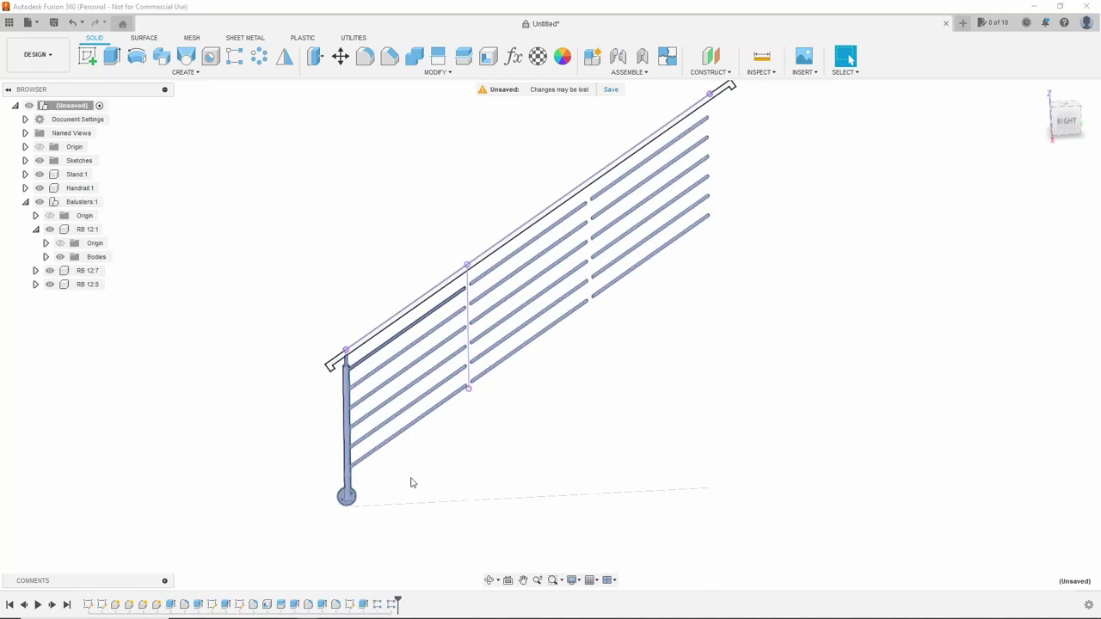
{"action": "scroll", "coordinate": [395, 366], "scroll_direction": "up", "scroll_amount": 3}
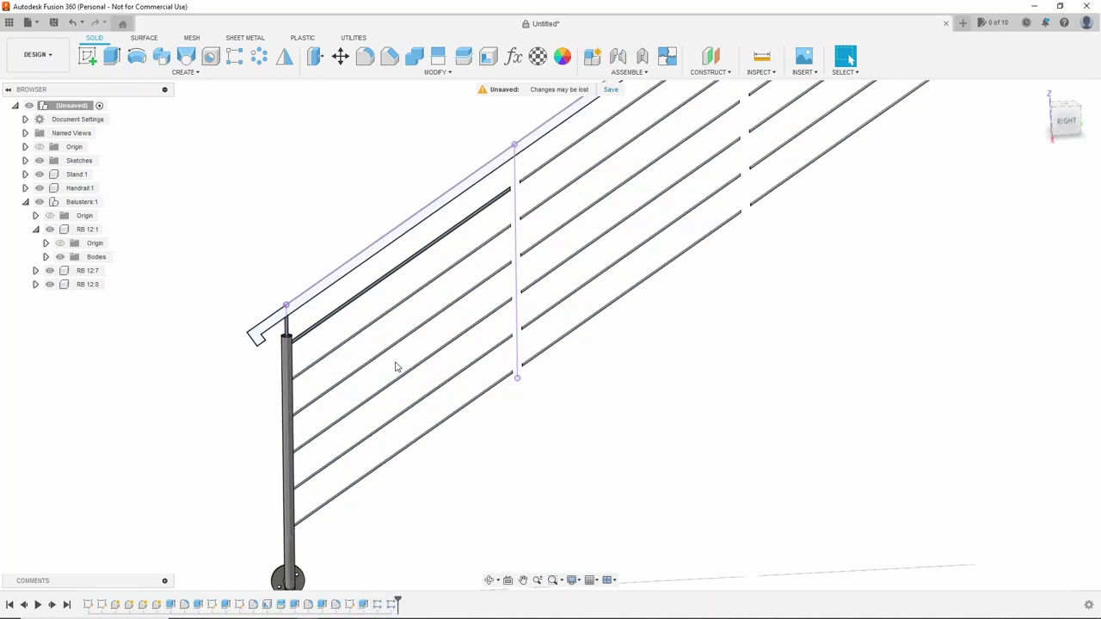
{"action": "scroll", "coordinate": [395, 366], "scroll_direction": "down", "scroll_amount": 2}
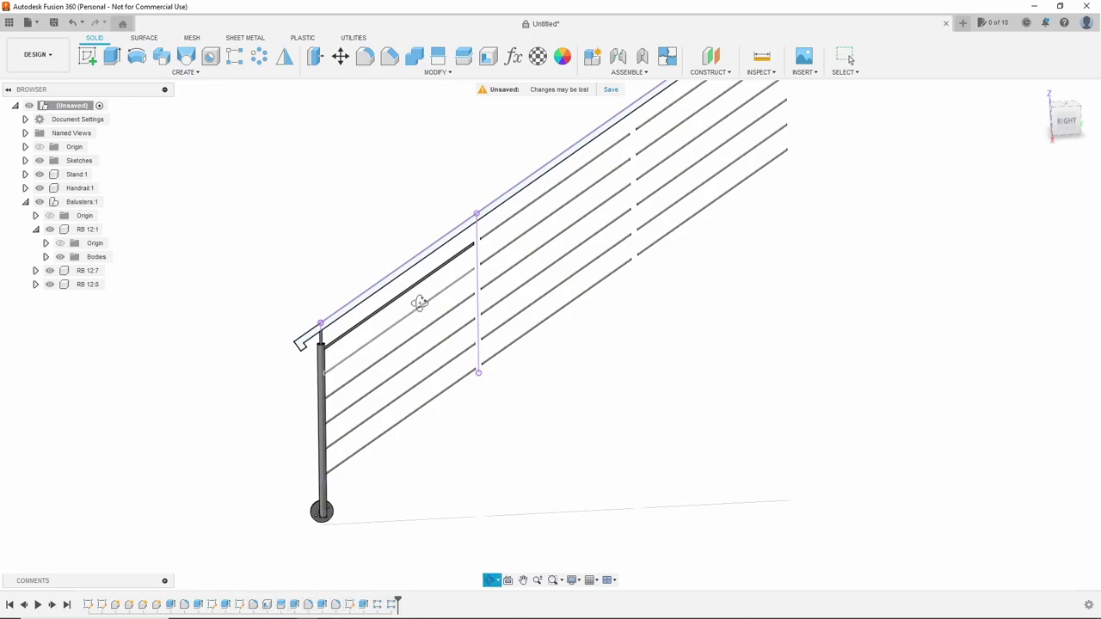
{"action": "mouse_move", "coordinate": [419, 303]}
{"action": "middle_mouse_down", "text": "shift"}
{"action": "mouse_move", "coordinate": [427, 287]}
{"action": "mouse_move", "coordinate": [336, 344]}
{"action": "mouse_move", "coordinate": [356, 356]}
{"action": "mouse_move", "coordinate": [351, 310]}
{"action": "middle_mouse_up", "text": "shift"}
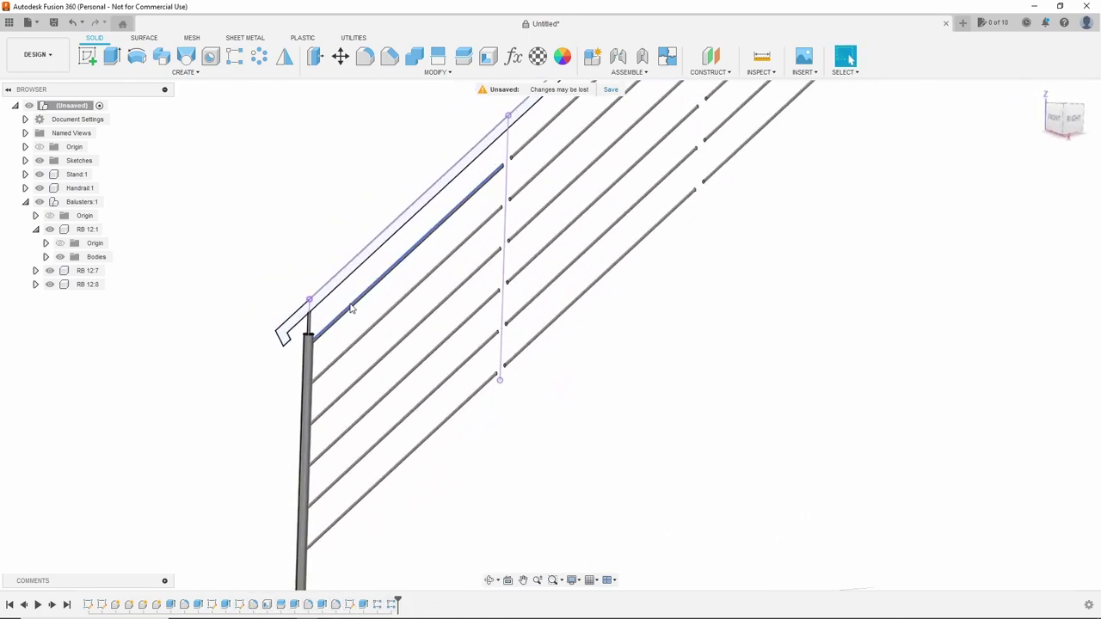
{"action": "scroll", "coordinate": [351, 309], "scroll_direction": "down", "scroll_amount": 3}
{"action": "scroll", "coordinate": [344, 339], "scroll_direction": "up", "scroll_amount": 1}
{"action": "left_click", "coordinate": [36, 229]}
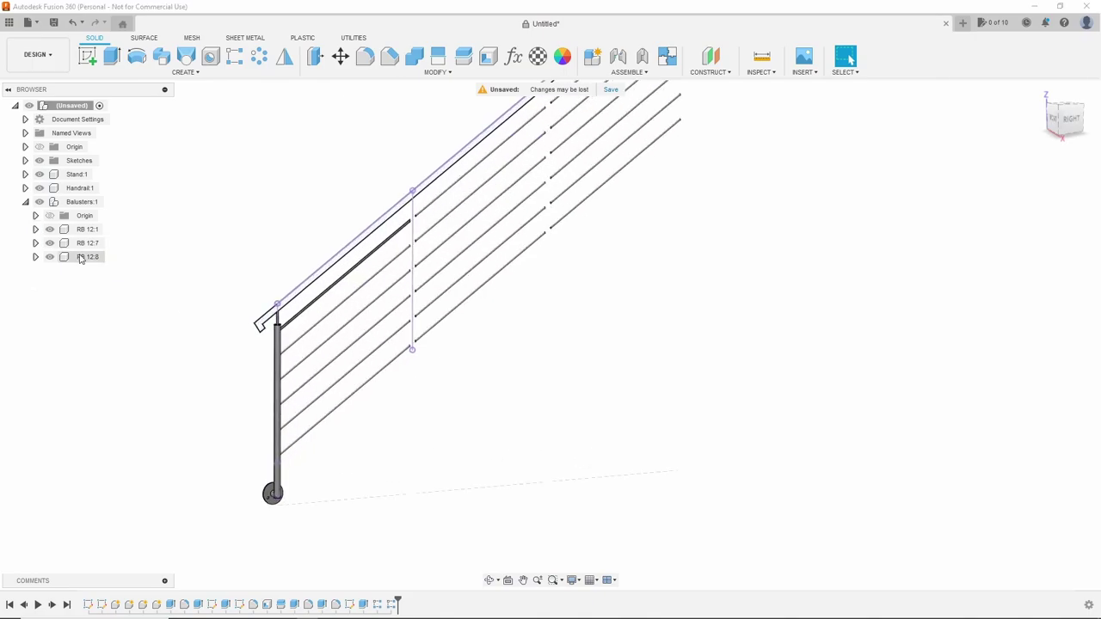
{"action": "scroll", "coordinate": [81, 245], "scroll_direction": "down", "scroll_amount": 1}
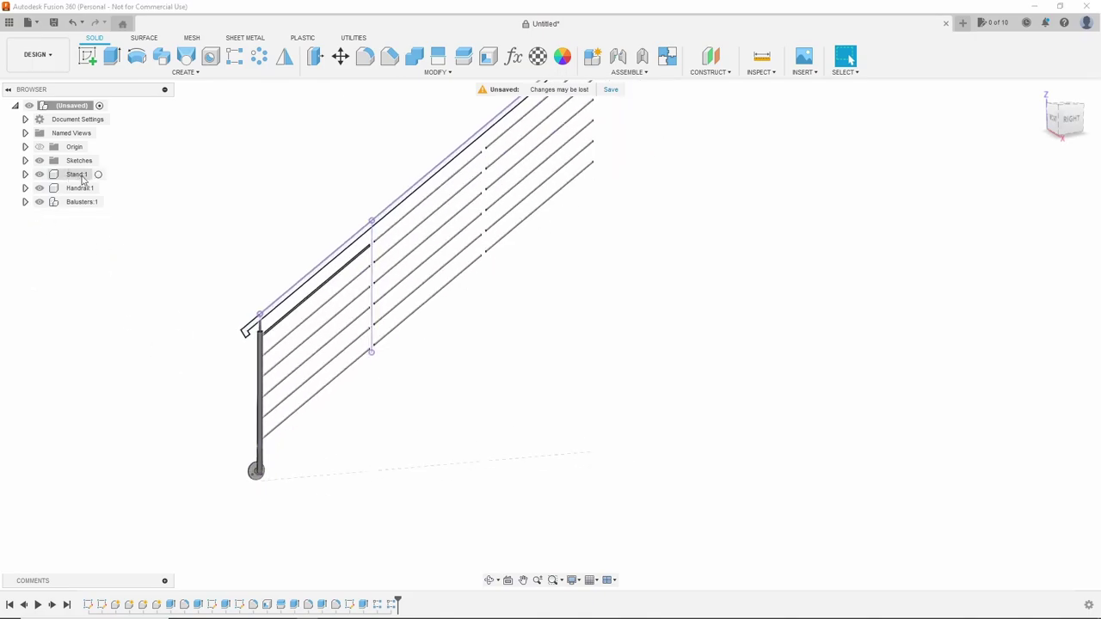
Step: Pattern Stand:1 along the handrail edge with stands_distance spacing and stands_count quantity
{"action": "left_click", "coordinate": [235, 56]}
{"action": "scroll", "coordinate": [307, 311], "scroll_direction": "up", "scroll_amount": 4}
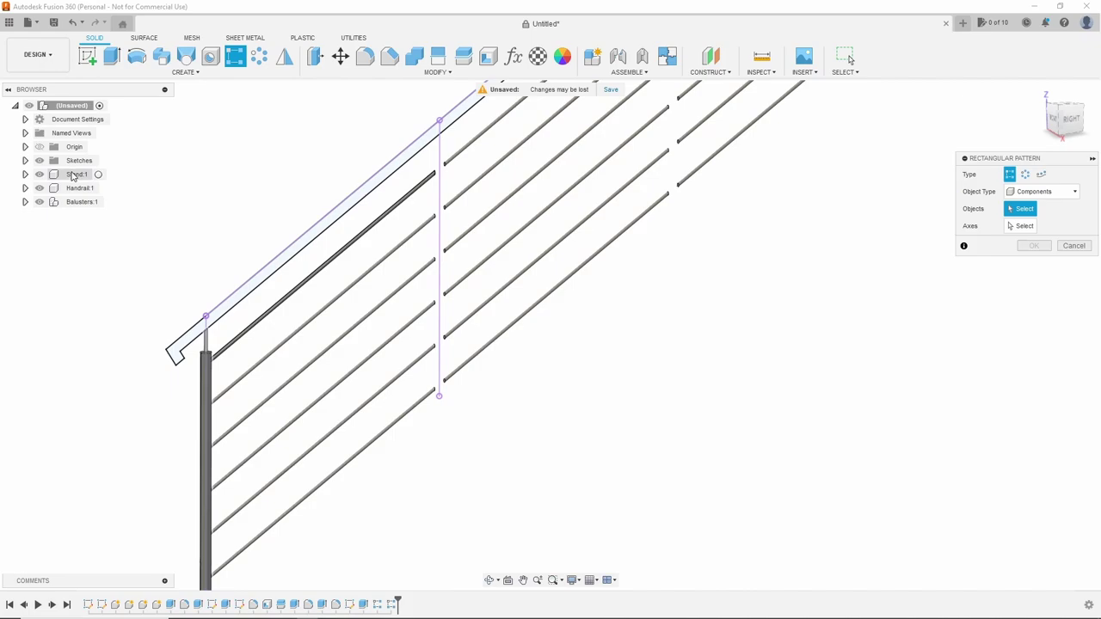
{"action": "left_click", "coordinate": [76, 174]}
{"action": "left_click", "coordinate": [1015, 228]}
{"action": "left_click", "coordinate": [250, 277]}
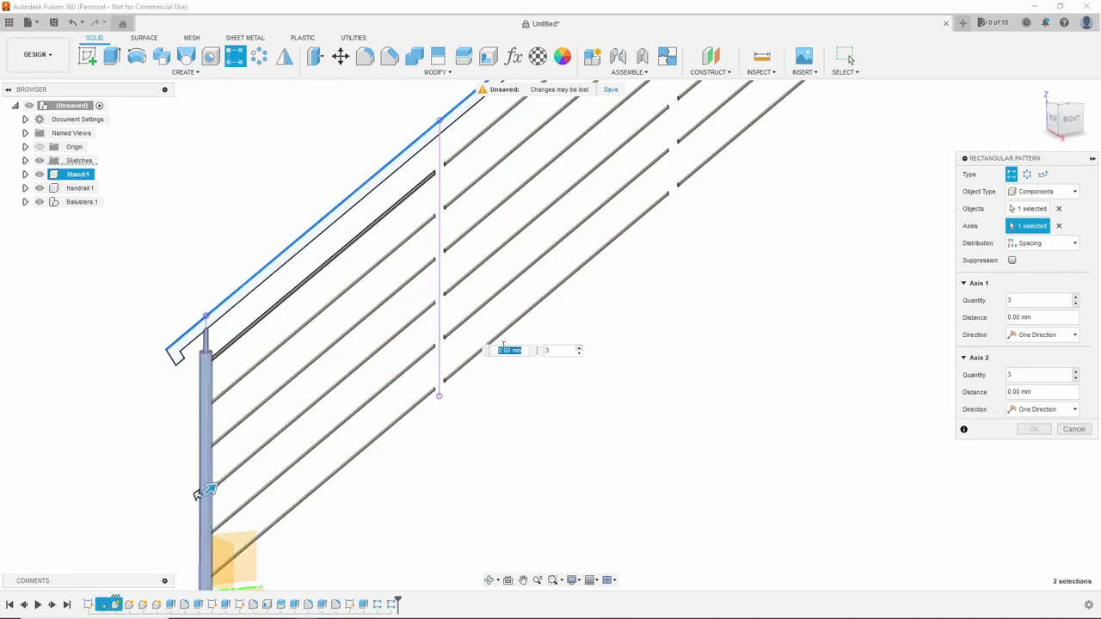
{"action": "type", "text": "stan"}
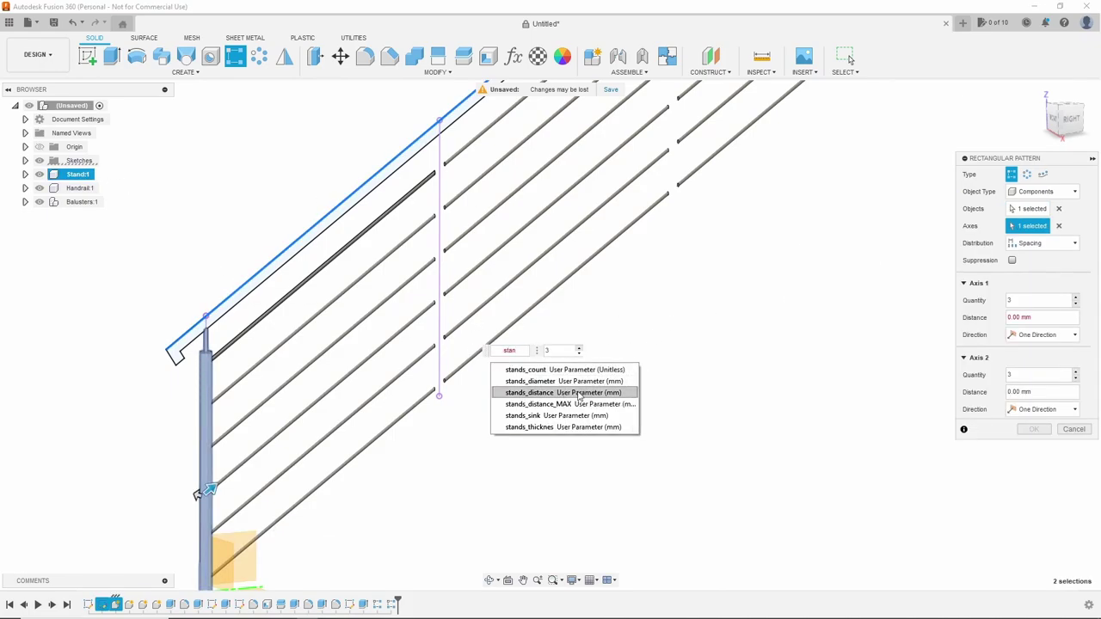
{"action": "left_click", "coordinate": [578, 394]}
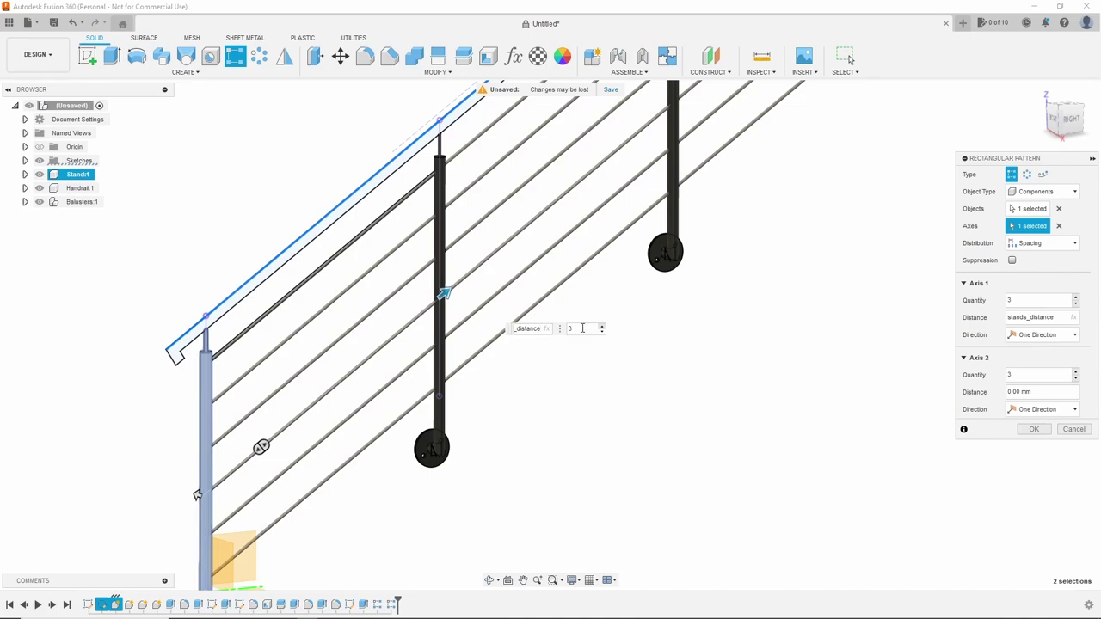
{"action": "type", "text": "stand"}
{"action": "left_click", "coordinate": [609, 354]}
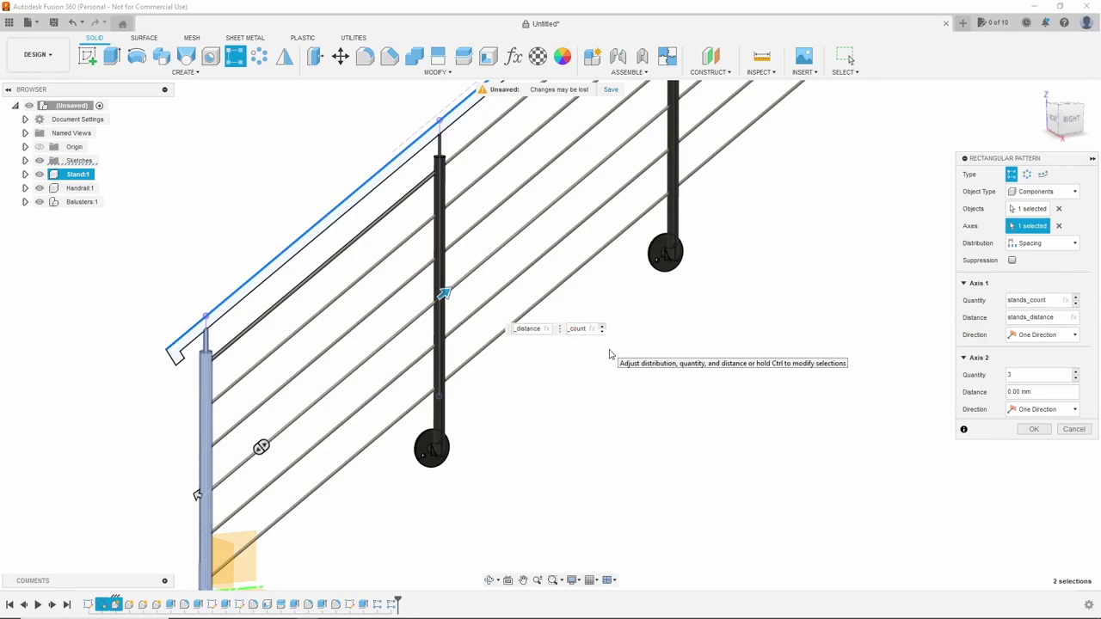
Step: Confirm the current stand pattern and reposition the view to fit the railing
{"action": "left_click", "coordinate": [1036, 432]}
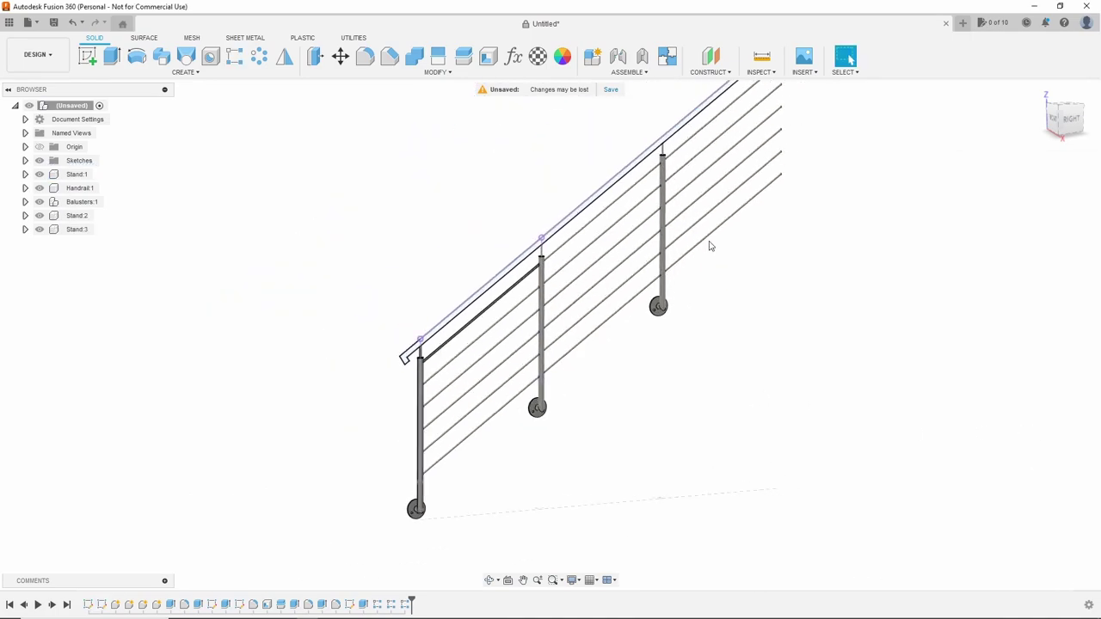
{"action": "scroll", "coordinate": [454, 278], "scroll_direction": "up", "scroll_amount": 5}
{"action": "scroll", "coordinate": [537, 339], "scroll_direction": "down", "scroll_amount": 4}
{"action": "scroll", "coordinate": [476, 504], "scroll_direction": "down", "scroll_amount": 2}
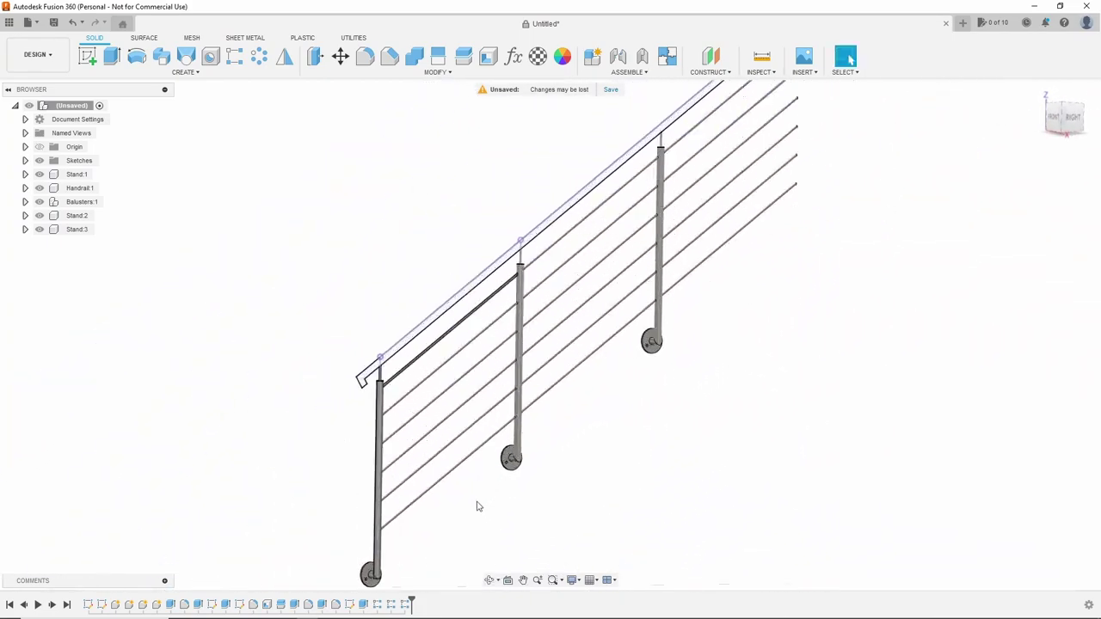
{"action": "middle_click_drag", "start_coordinate": [477, 504], "coordinate": [483, 484]}
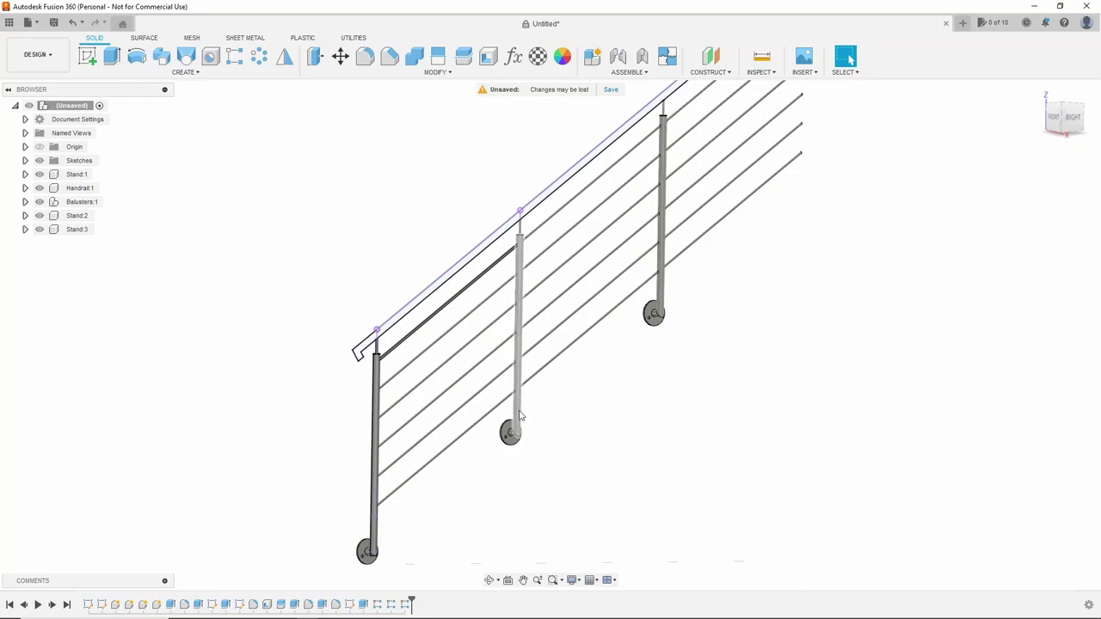
Step: Pattern Stand:1 along the handrail edge into four stands spaced by railing_width
{"action": "left_click", "coordinate": [241, 61]}
{"action": "left_click", "coordinate": [77, 174]}
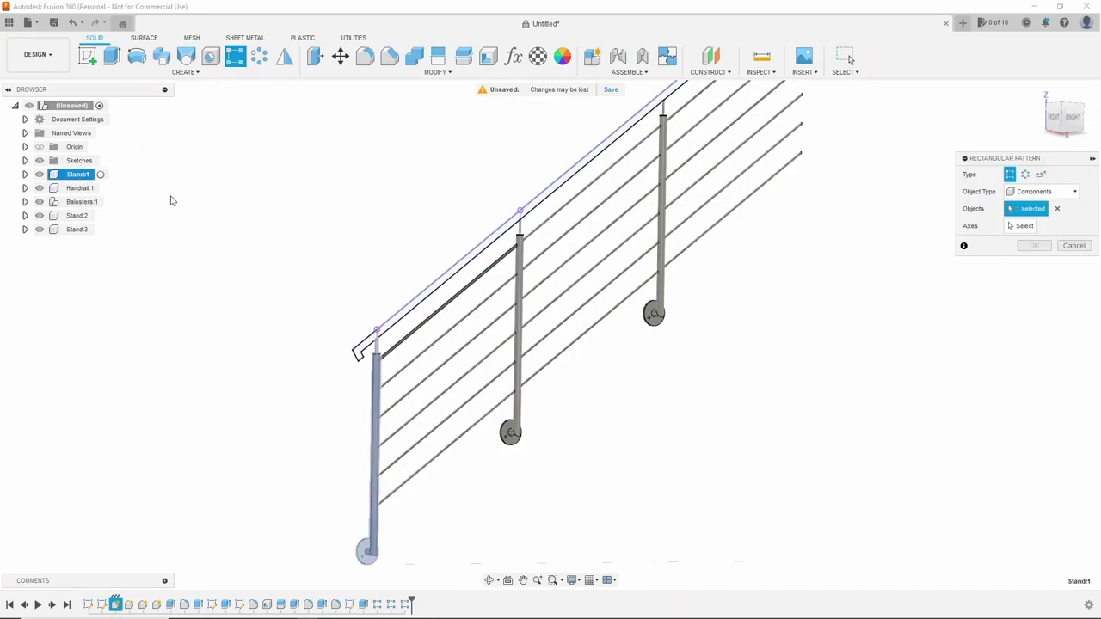
{"action": "left_click", "coordinate": [1022, 226]}
{"action": "left_click", "coordinate": [410, 311]}
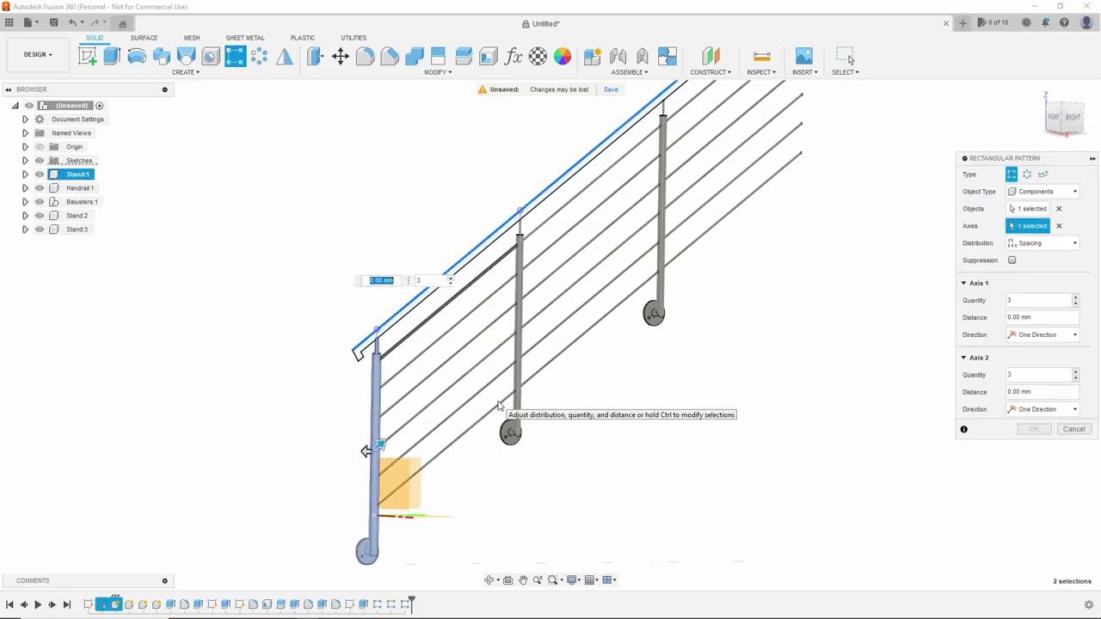
{"action": "type", "text": "r"}
{"action": "key", "text": "Down"}
{"action": "key", "text": "Down"}
{"action": "key", "text": "Return"}
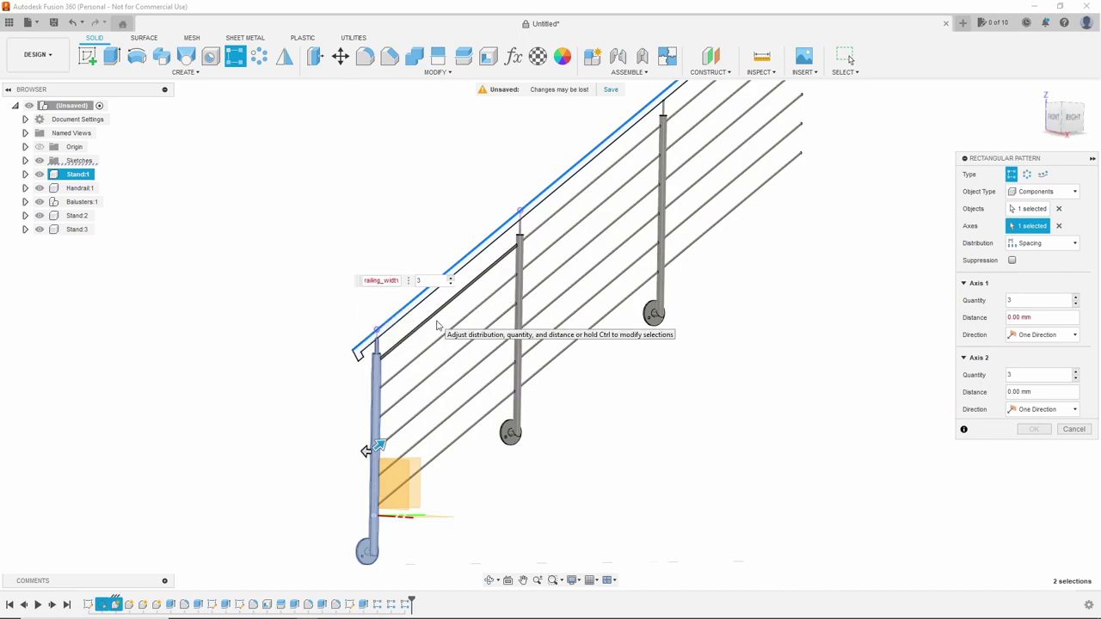
{"action": "left_click", "coordinate": [1075, 299]}
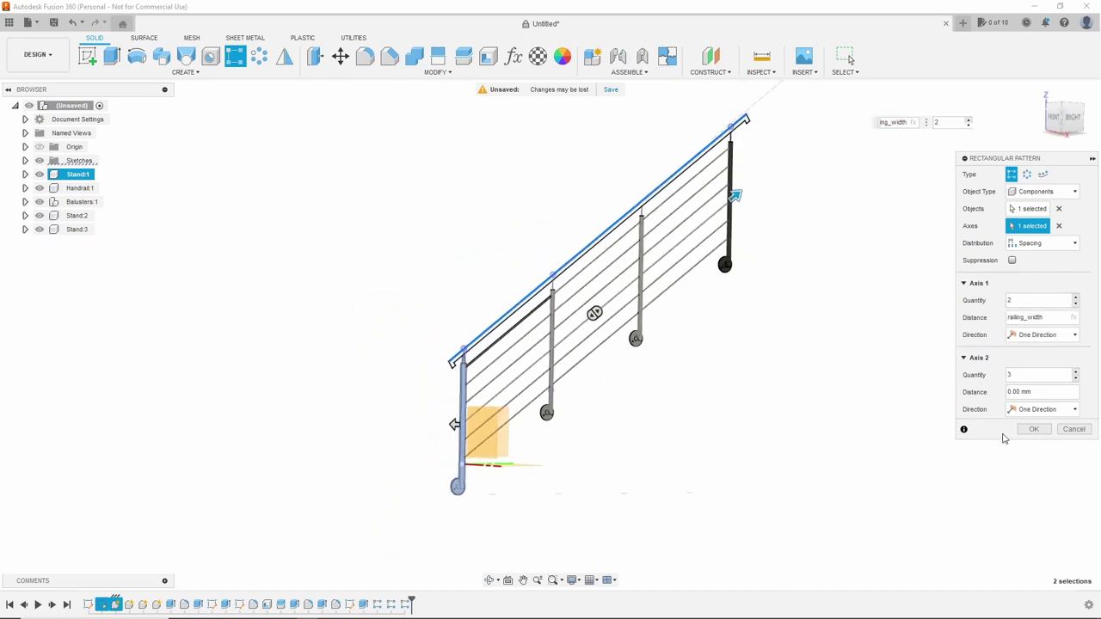
{"action": "left_click", "coordinate": [1034, 429]}
{"action": "key", "text": "F6"}
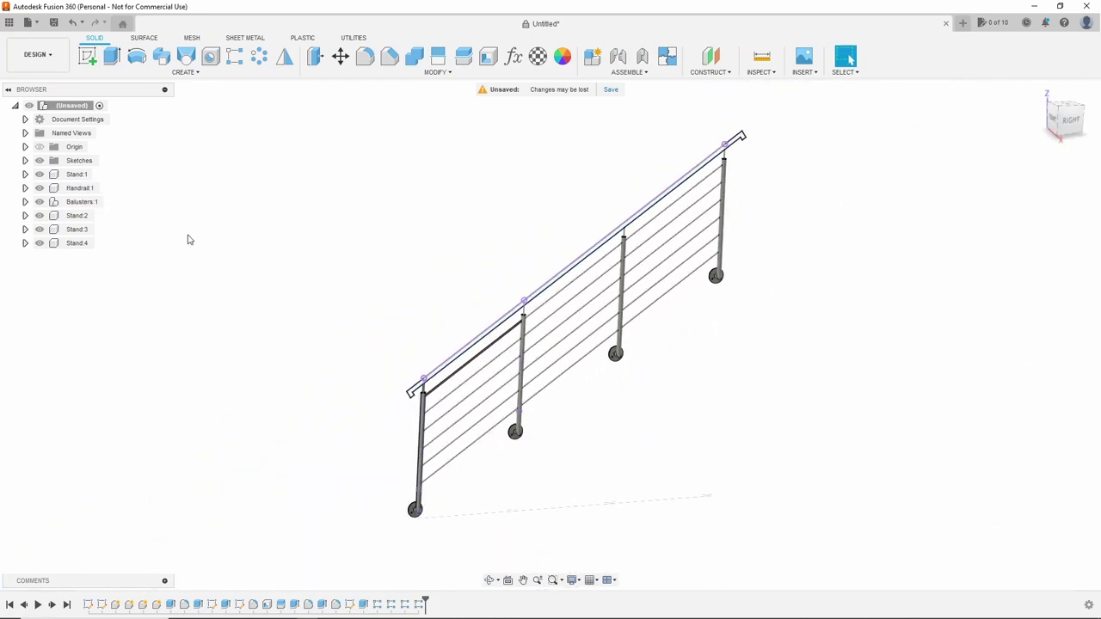
Step: Roll the timeline back before the stand pattern and activate the Handrail:1 component
{"action": "left_click_drag", "start_coordinate": [376, 602], "coordinate": [368, 602]}
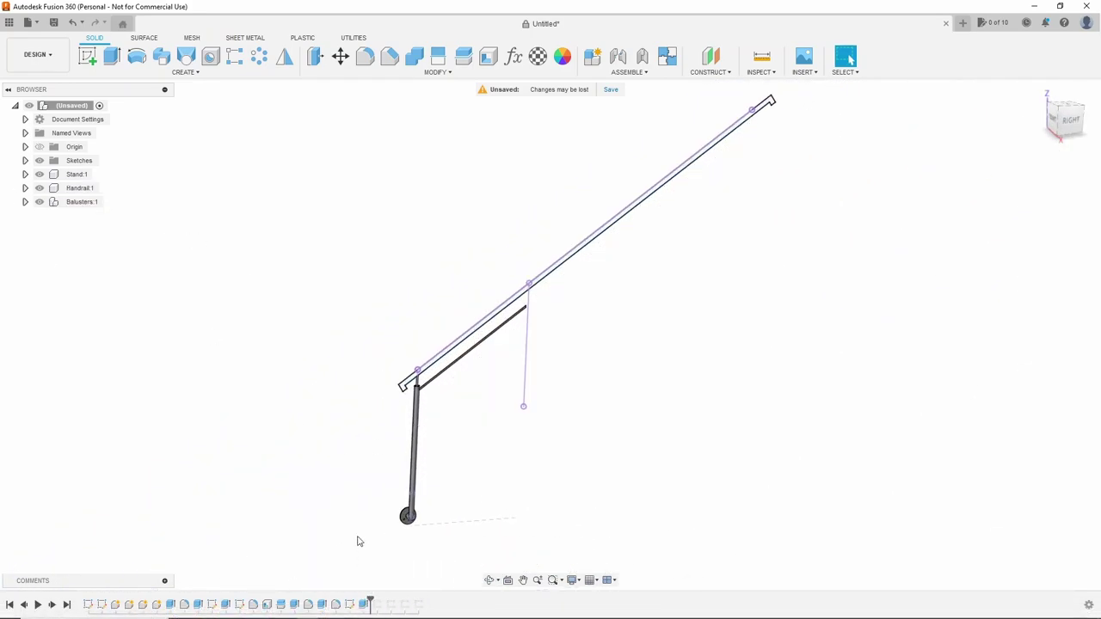
{"action": "scroll", "coordinate": [430, 379], "scroll_direction": "up", "scroll_amount": 3}
{"action": "left_click", "coordinate": [106, 188]}
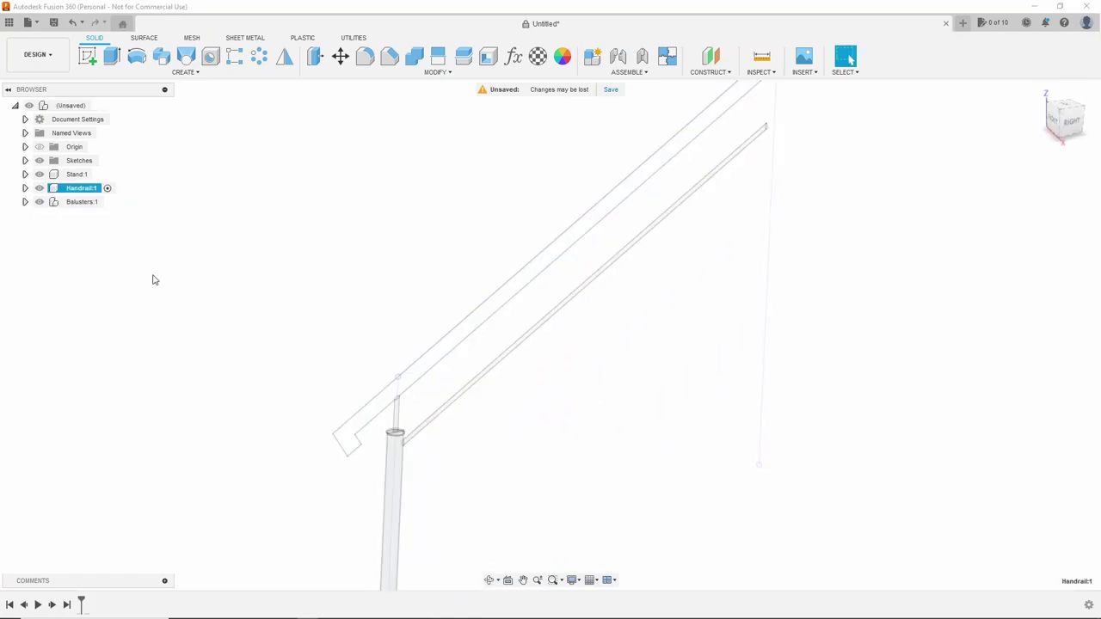
Step: Extrude the handrail profile symmetrically by handrail_diameter into a solid rail body
{"action": "left_click", "coordinate": [113, 61]}
{"action": "left_click", "coordinate": [392, 404]}
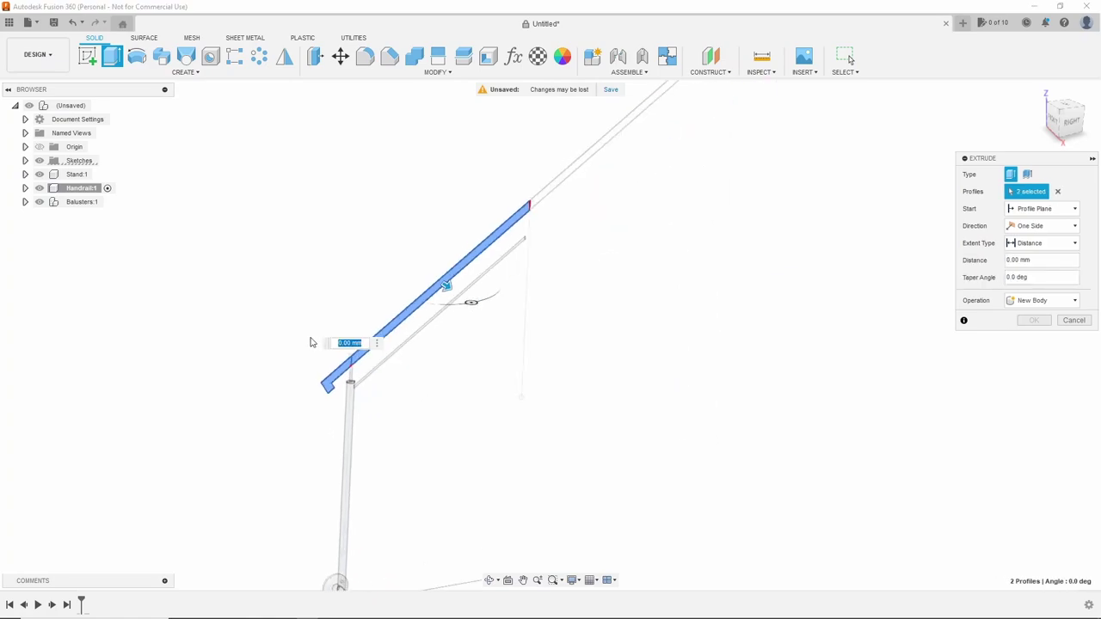
{"action": "scroll", "coordinate": [358, 387], "scroll_direction": "up", "scroll_amount": 5}
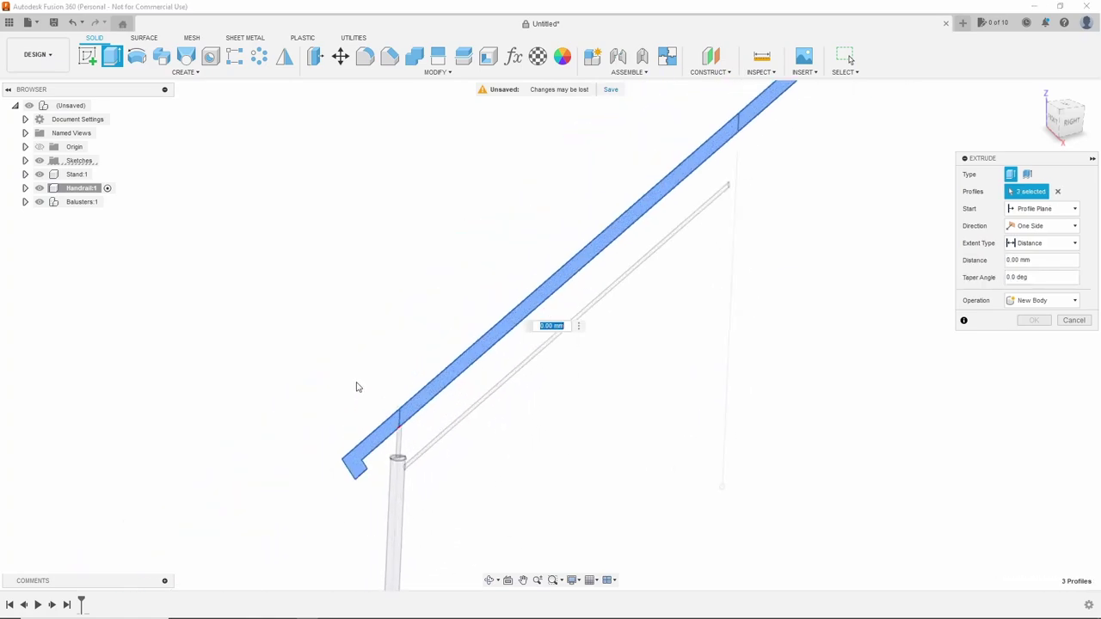
{"action": "type", "text": "han"}
{"action": "left_click", "coordinate": [601, 345]}
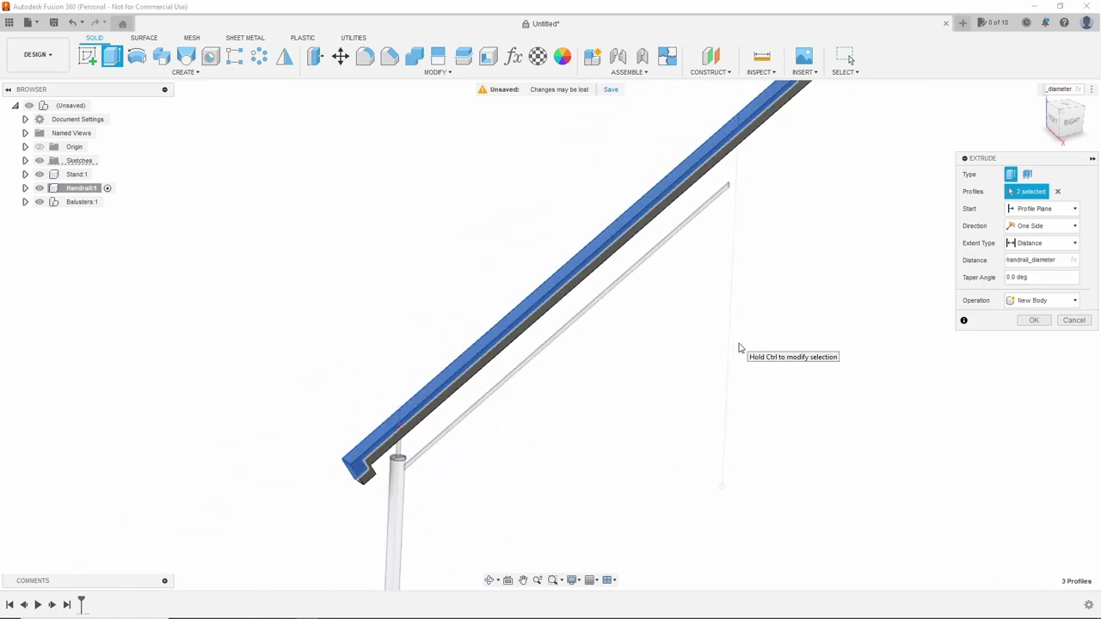
{"action": "left_click", "coordinate": [1045, 226]}
{"action": "left_click", "coordinate": [1036, 261]}
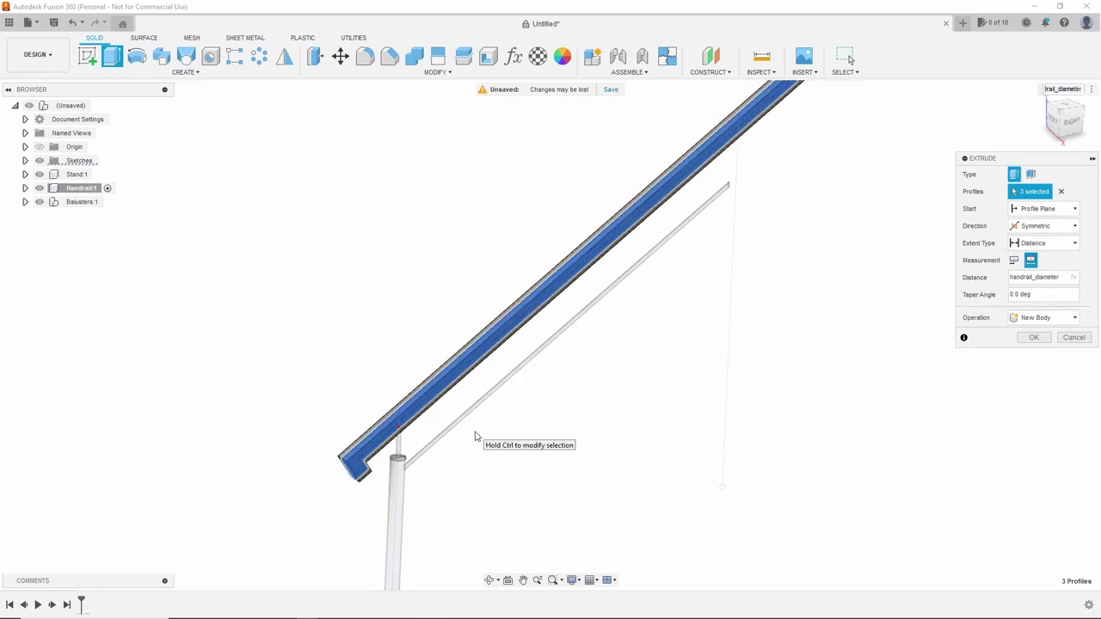
{"action": "middle_click_drag", "start_coordinate": [475, 436], "coordinate": [370, 478], "text": "shift"}
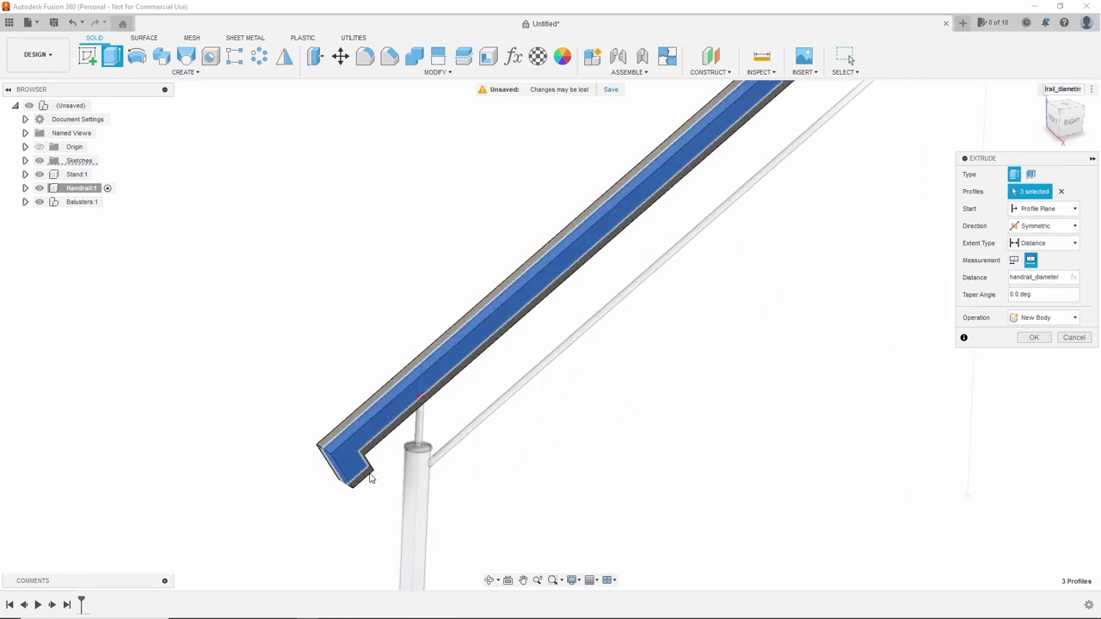
{"action": "left_click", "coordinate": [1032, 338]}
{"action": "middle_click_drag", "start_coordinate": [789, 410], "coordinate": [379, 410], "text": "shift"}
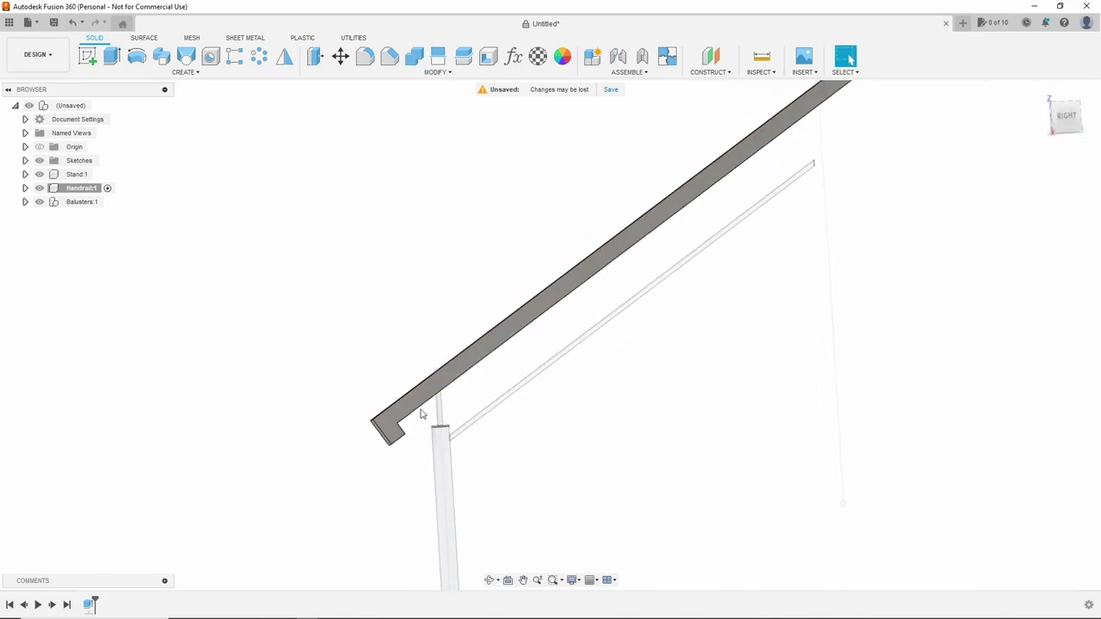
Step: Sketch short lines across both rail ends on the handrail's side face
{"action": "left_click", "coordinate": [89, 58]}
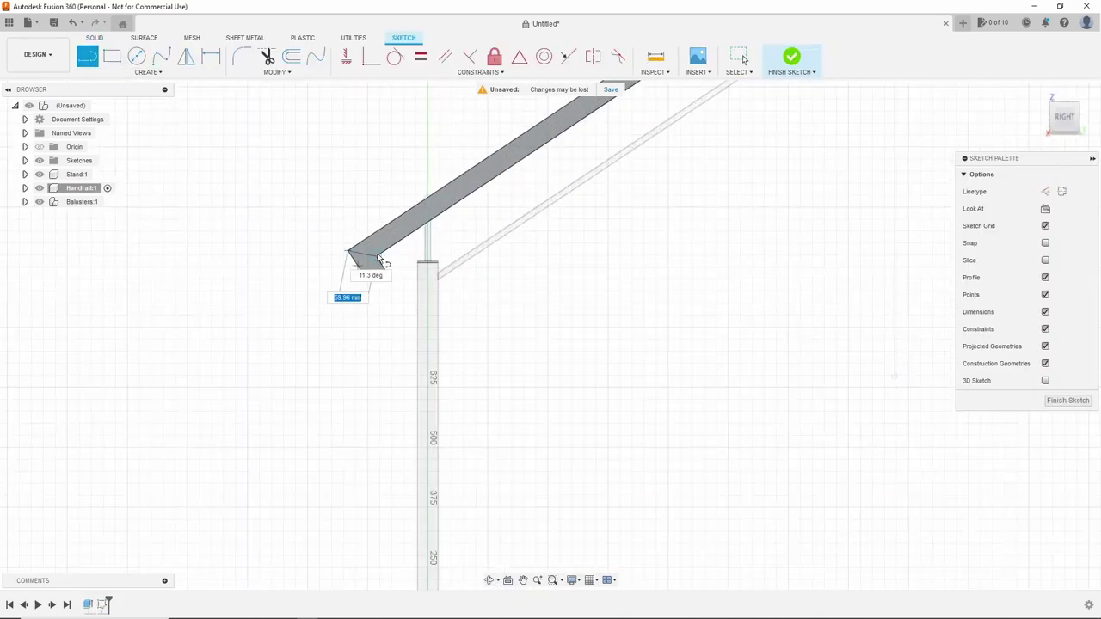
{"action": "scroll", "coordinate": [379, 258], "scroll_direction": "down", "scroll_amount": 3}
{"action": "scroll", "coordinate": [745, 180], "scroll_direction": "up", "scroll_amount": 3}
{"action": "scroll", "coordinate": [731, 190], "scroll_direction": "up", "scroll_amount": 3}
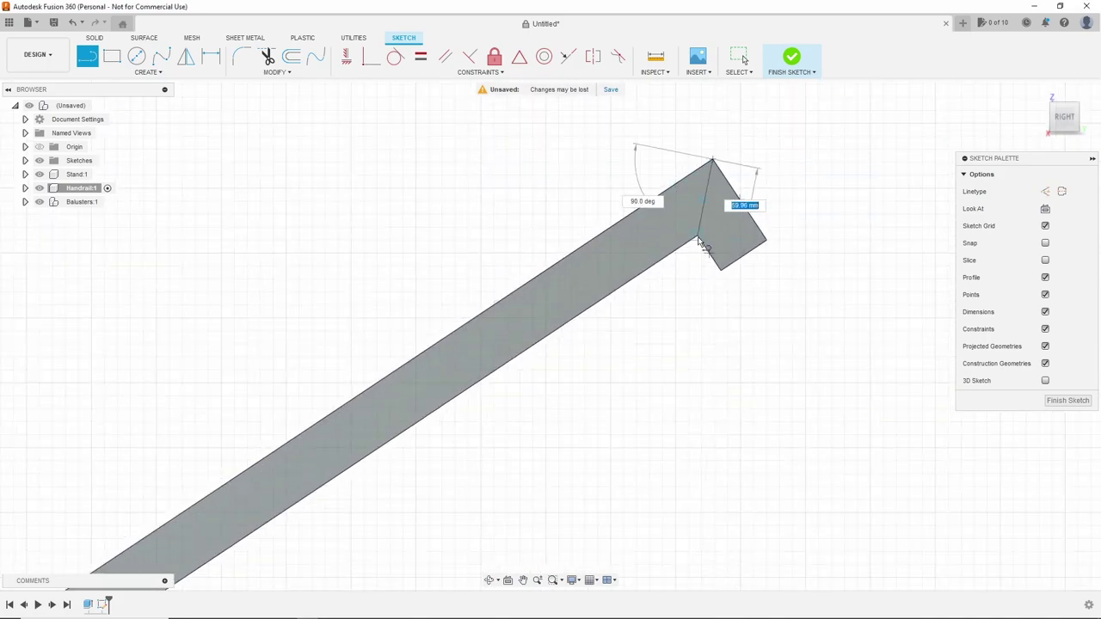
{"action": "left_click", "coordinate": [1049, 401]}
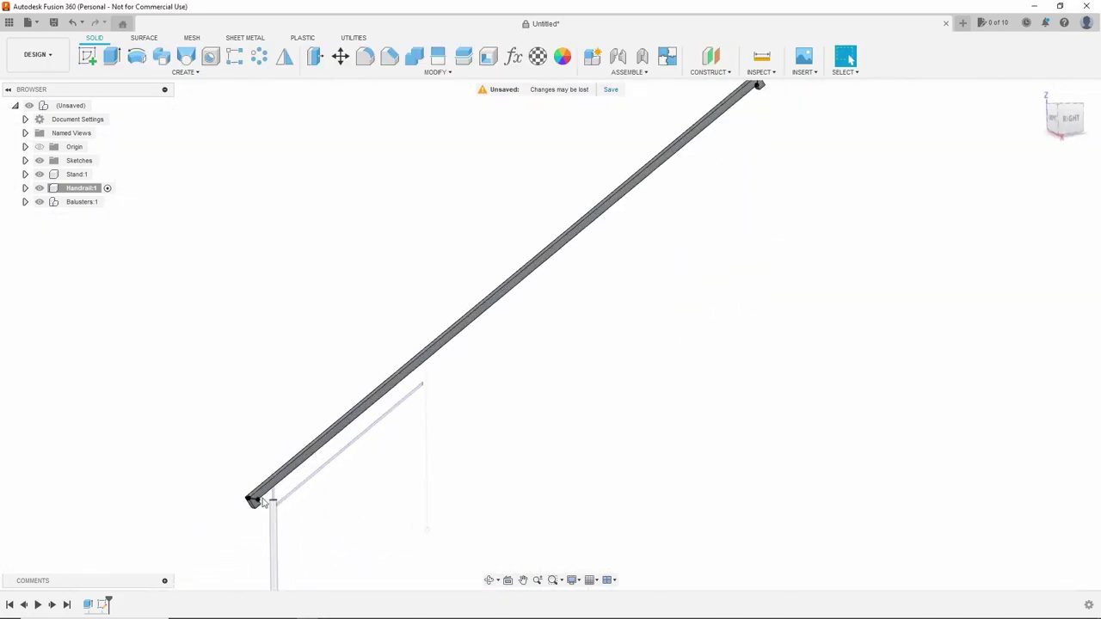
{"action": "scroll", "coordinate": [285, 495], "scroll_direction": "up", "scroll_amount": 5}
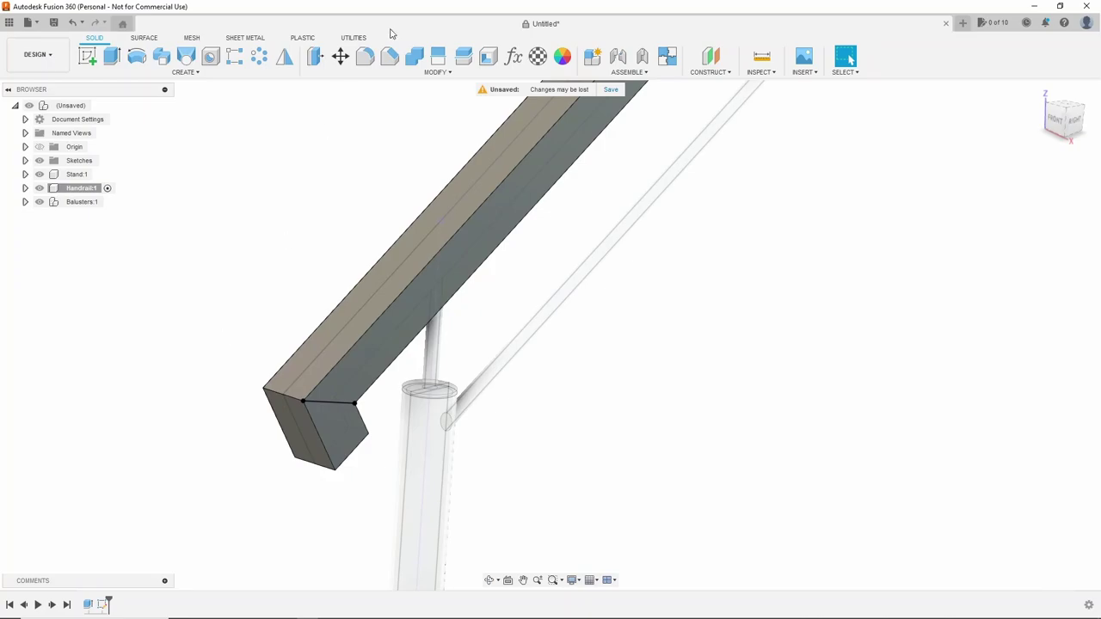
Step: Fillet the square rail's 12 long edges with radius handrail_diameter to round it
{"action": "left_click", "coordinate": [365, 56]}
{"action": "left_click", "coordinate": [472, 277]}
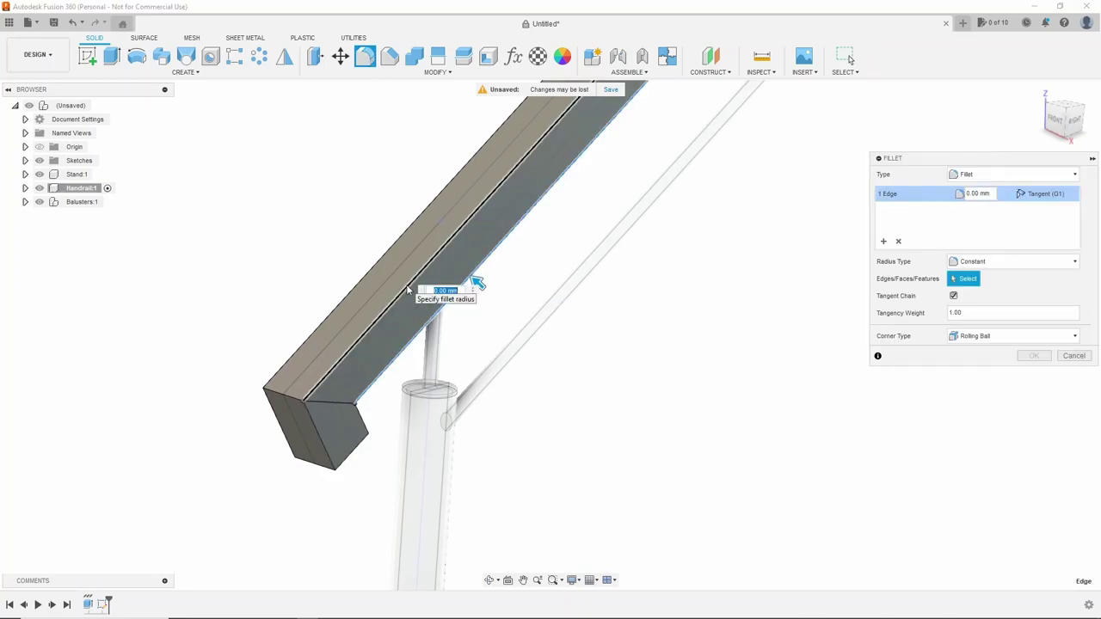
{"action": "left_click", "coordinate": [353, 365]}
{"action": "left_click", "coordinate": [348, 375]}
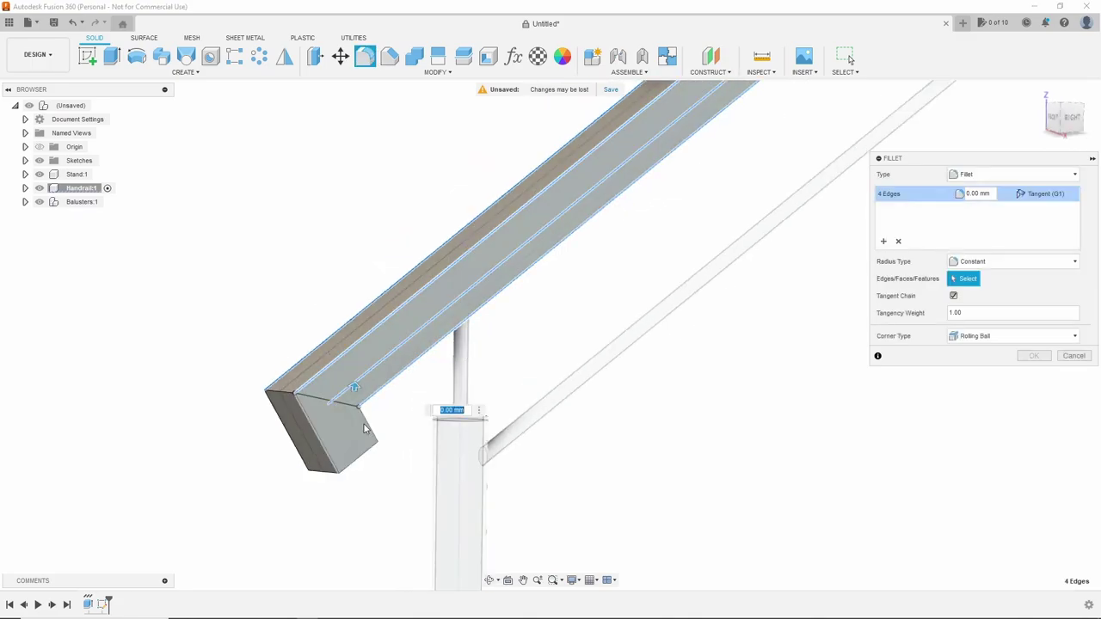
{"action": "scroll", "coordinate": [284, 307], "scroll_direction": "down", "scroll_amount": 5}
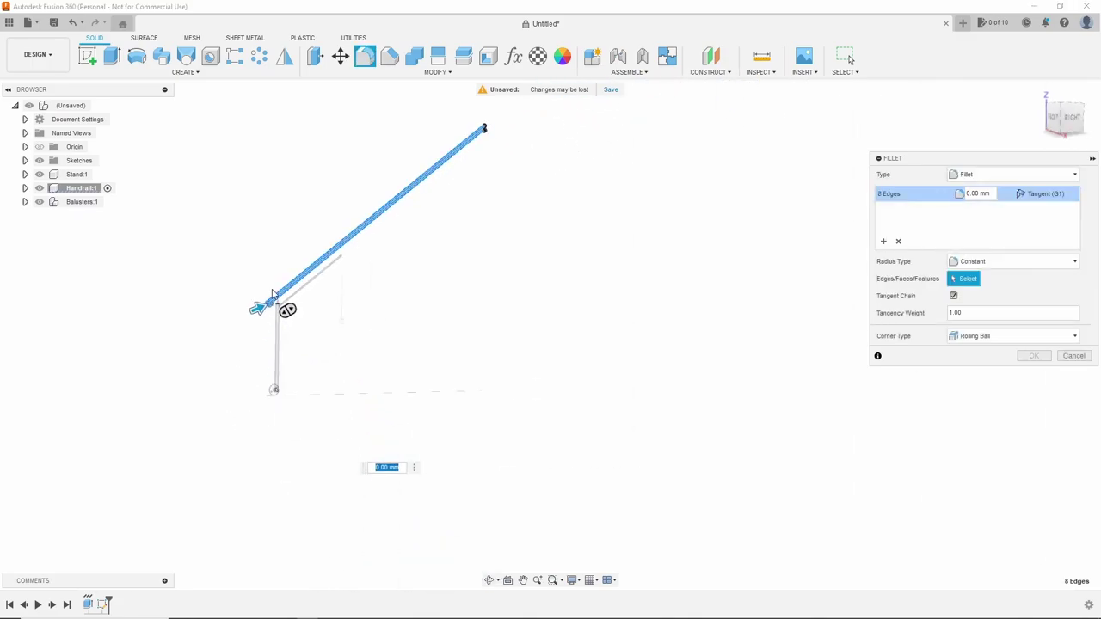
{"action": "scroll", "coordinate": [442, 172], "scroll_direction": "up", "scroll_amount": 8}
{"action": "left_click", "coordinate": [391, 199]}
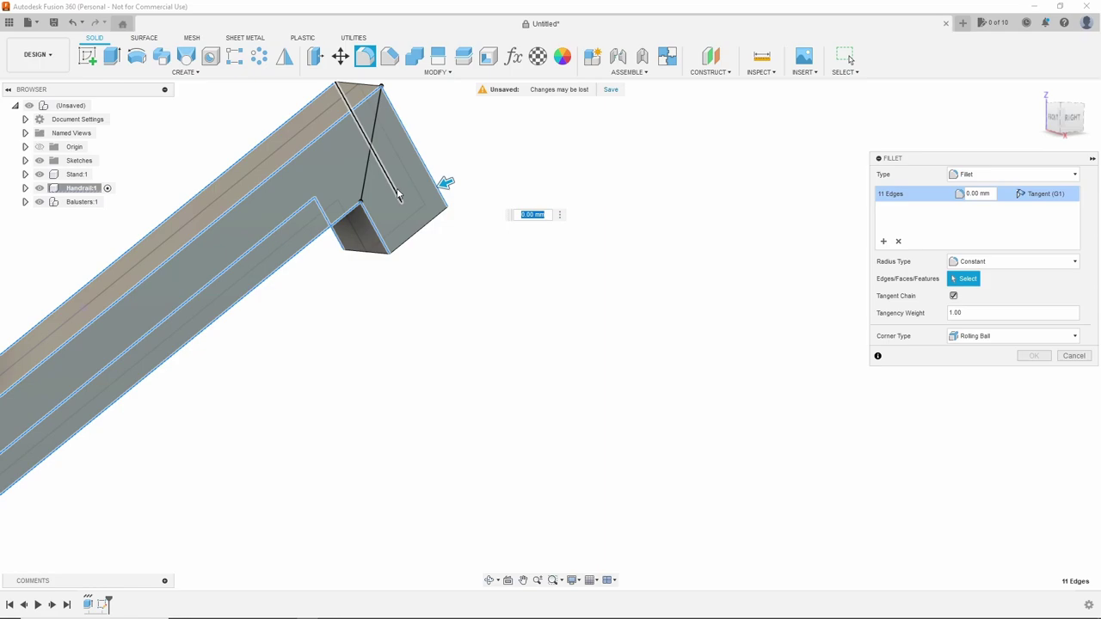
{"action": "left_click", "coordinate": [399, 196]}
{"action": "scroll", "coordinate": [511, 316], "scroll_direction": "down", "scroll_amount": 5}
{"action": "type", "text": "han"}
{"action": "key", "text": "Tab"}
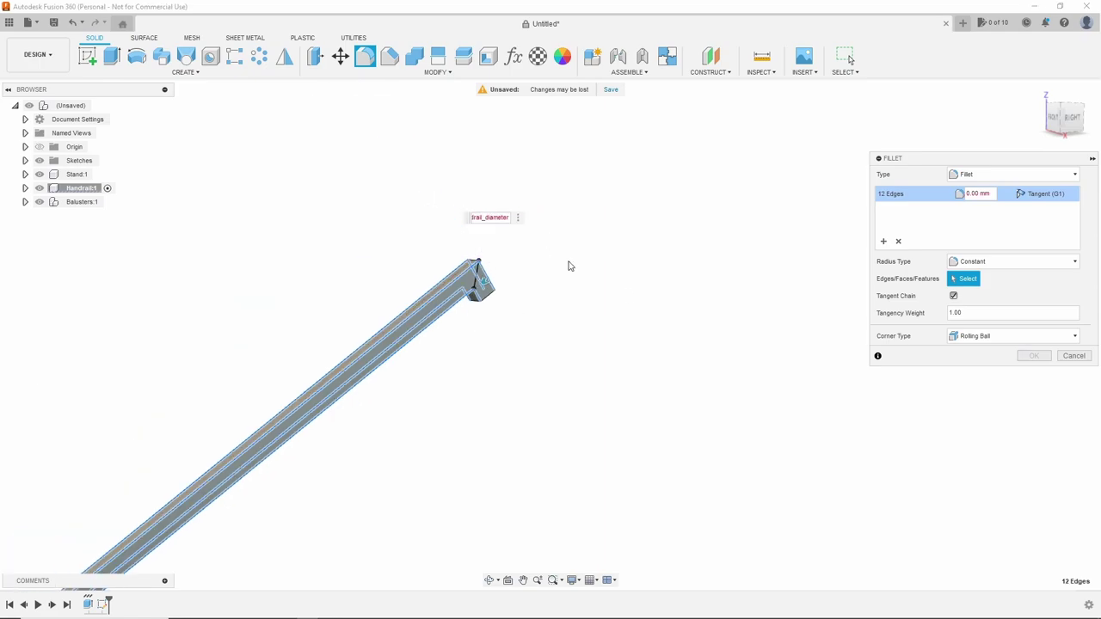
{"action": "key", "text": "Escape"}
{"action": "scroll", "coordinate": [519, 304], "scroll_direction": "down", "scroll_amount": 3}
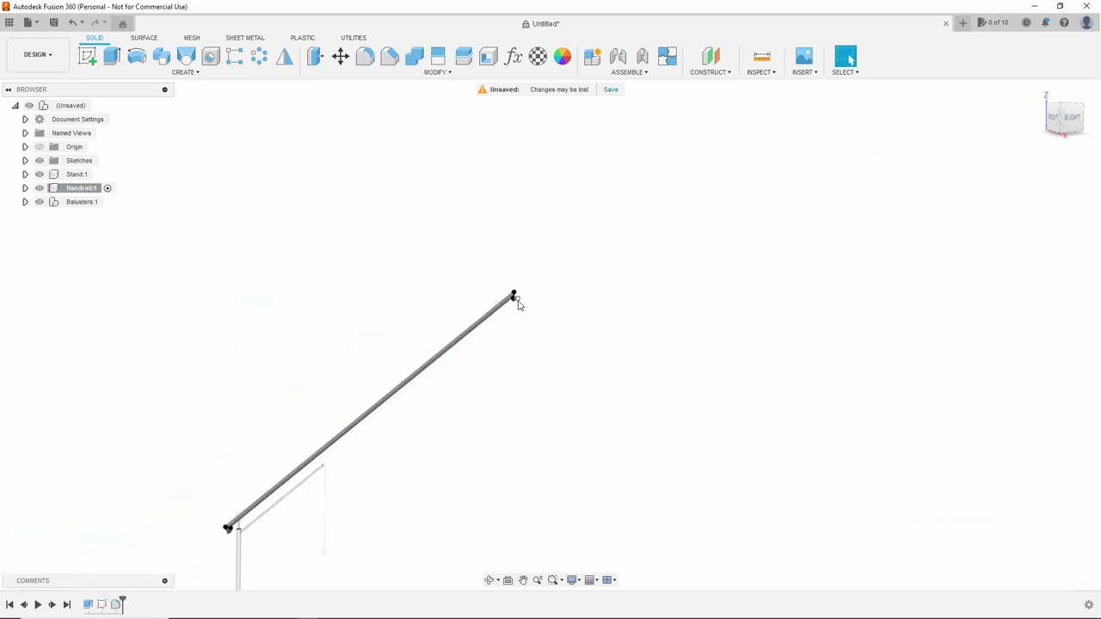
{"action": "scroll", "coordinate": [519, 305], "scroll_direction": "up", "scroll_amount": 5}
Step: Shell the rail through its end face with handrail_thickness walls
{"action": "middle_click_drag", "start_coordinate": [371, 456], "coordinate": [379, 381], "text": "shift"}
{"action": "left_click", "coordinate": [488, 56]}
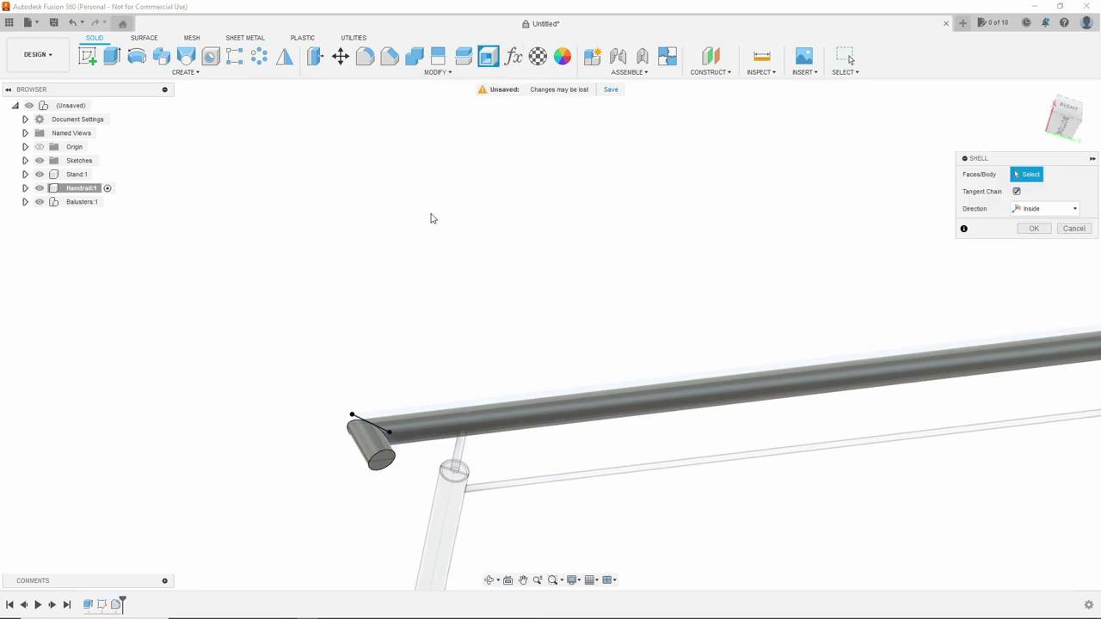
{"action": "left_click", "coordinate": [361, 448]}
{"action": "scroll", "coordinate": [572, 157], "scroll_direction": "down", "scroll_amount": 3}
{"action": "scroll", "coordinate": [774, 183], "scroll_direction": "down", "scroll_amount": 3}
{"action": "scroll", "coordinate": [542, 295], "scroll_direction": "up", "scroll_amount": 5}
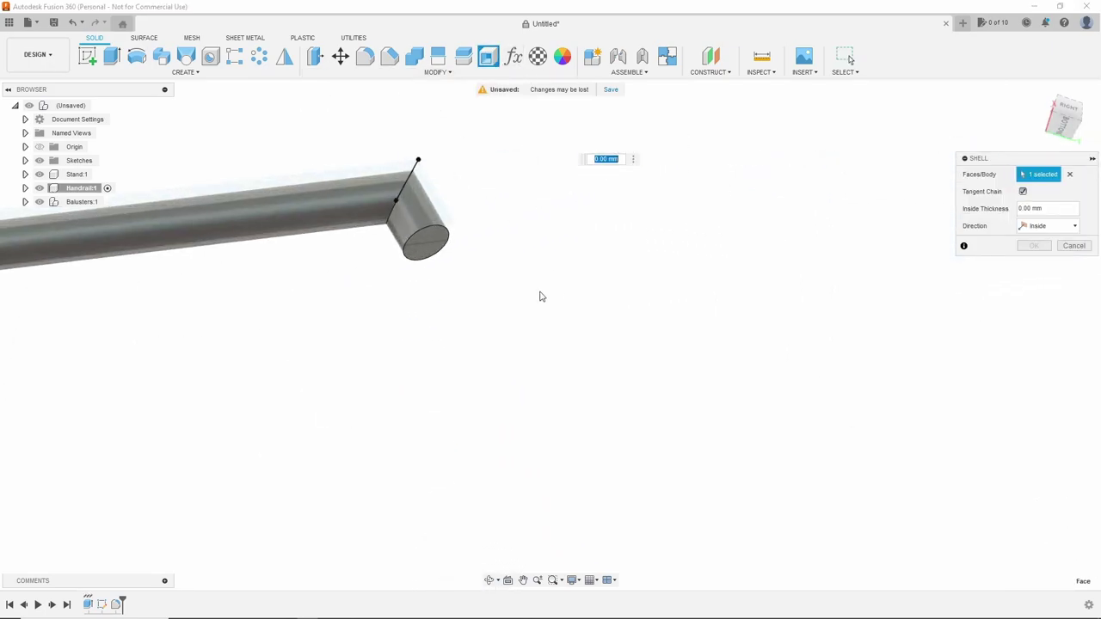
{"action": "type", "text": "hand"}
{"action": "left_click", "coordinate": [520, 324]}
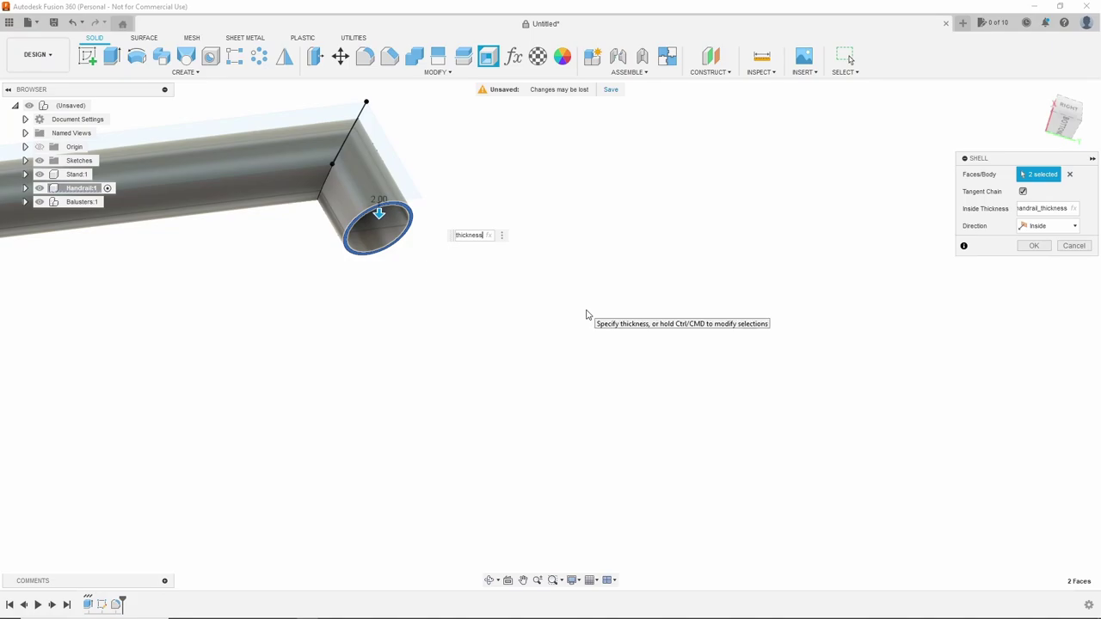
{"action": "left_click", "coordinate": [1033, 247]}
{"action": "scroll", "coordinate": [619, 319], "scroll_direction": "down", "scroll_amount": 5}
{"action": "scroll", "coordinate": [216, 342], "scroll_direction": "up", "scroll_amount": 3}
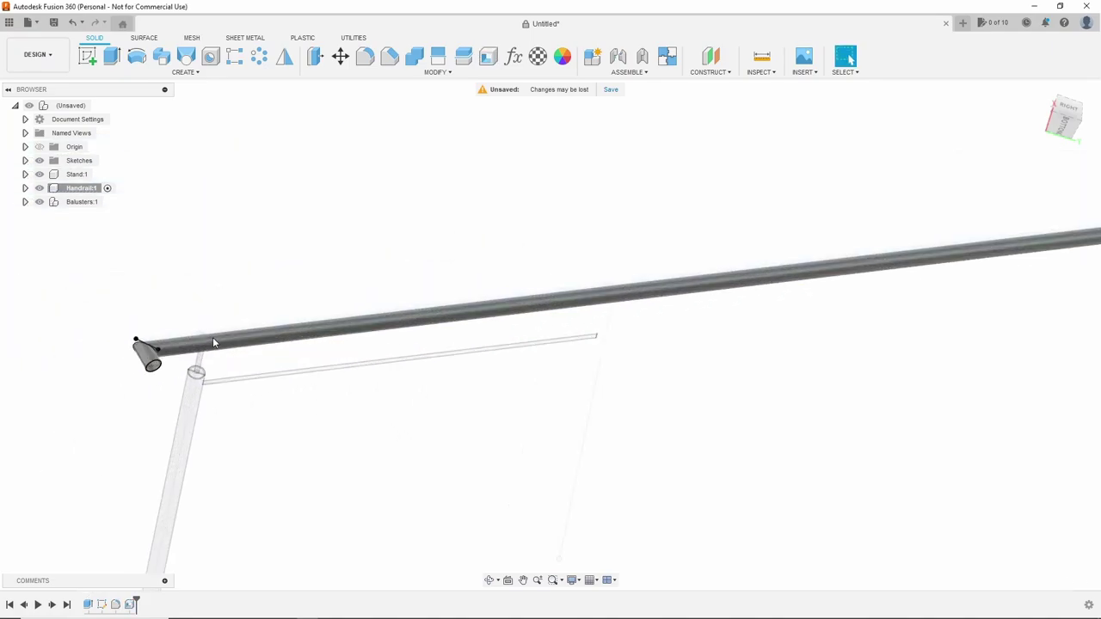
Step: Split the handrail body using the lower-end and upper-end sketch lines
{"action": "left_click", "coordinate": [462, 58]}
{"action": "left_click", "coordinate": [168, 337]}
{"action": "scroll", "coordinate": [154, 338], "scroll_direction": "up", "scroll_amount": 2}
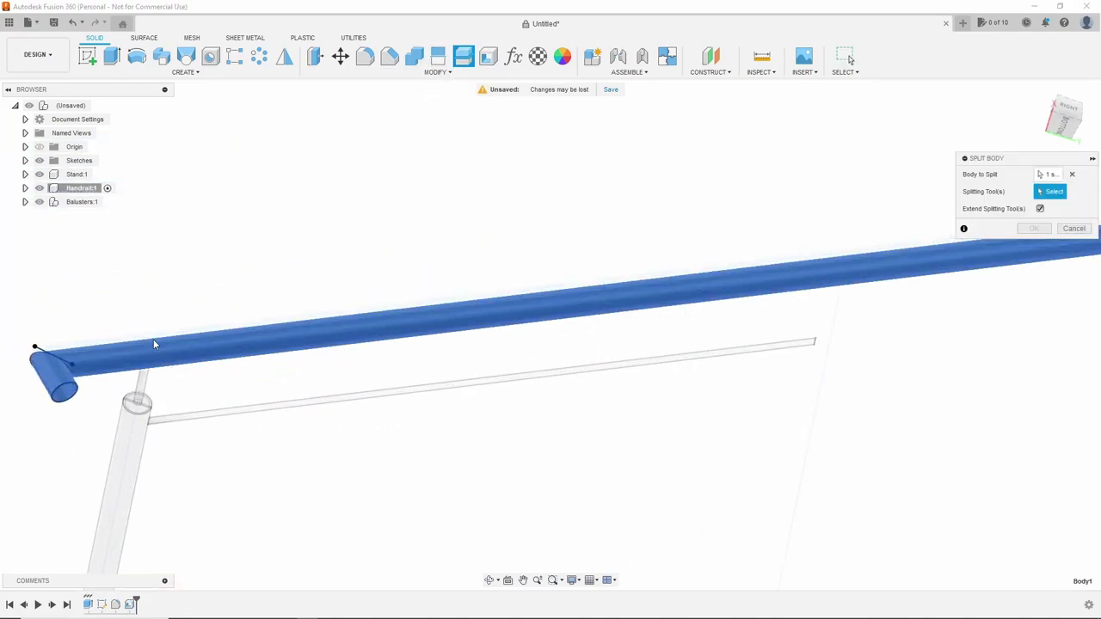
{"action": "left_click", "coordinate": [260, 328]}
{"action": "scroll", "coordinate": [259, 327], "scroll_direction": "down", "scroll_amount": 3}
{"action": "scroll", "coordinate": [823, 295], "scroll_direction": "up", "scroll_amount": 3}
{"action": "left_click", "coordinate": [766, 286]}
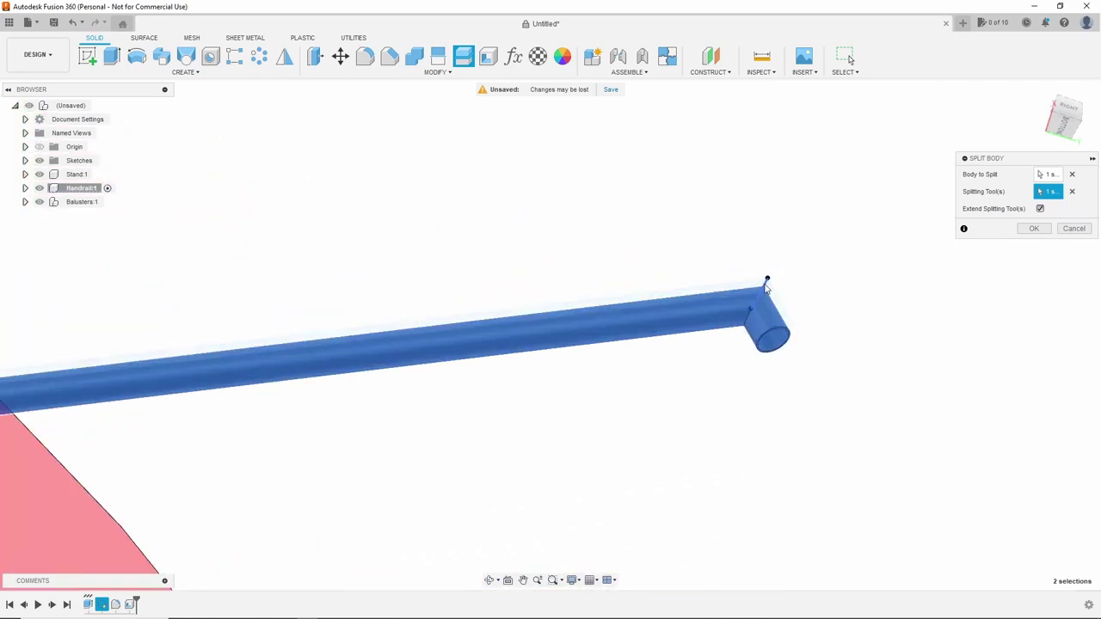
{"action": "scroll", "coordinate": [591, 289], "scroll_direction": "down", "scroll_amount": 2}
{"action": "middle_click_drag", "start_coordinate": [591, 289], "coordinate": [467, 356], "text": "shift"}
{"action": "left_click", "coordinate": [1034, 228]}
{"action": "scroll", "coordinate": [649, 154], "scroll_direction": "up", "scroll_amount": 3}
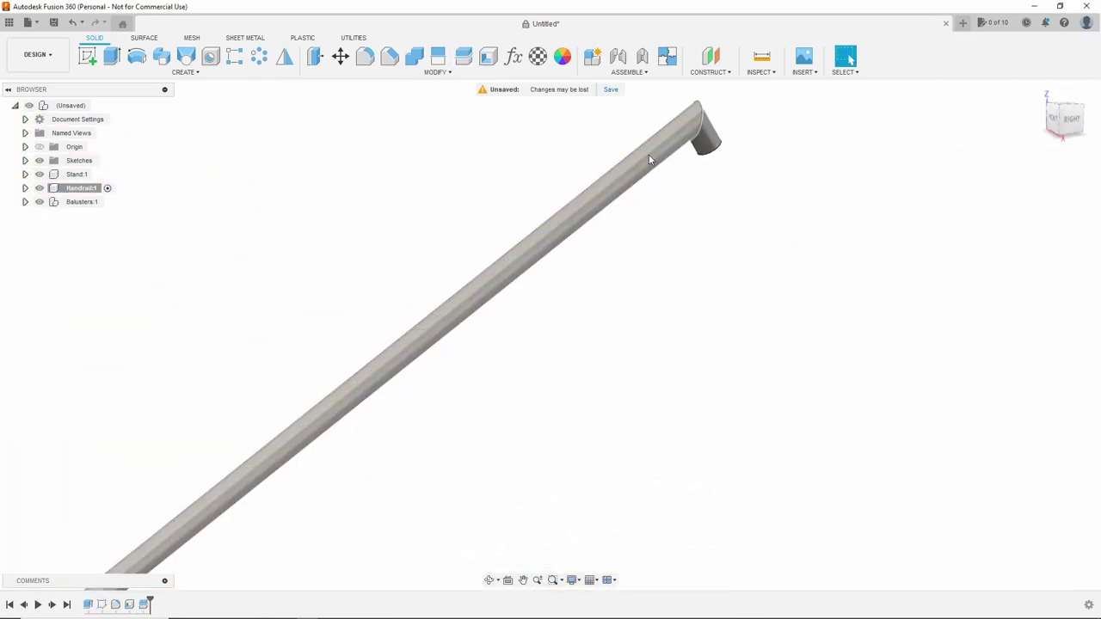
Step: Toggle one of the handrail bodies in the browser and view the rail end and post
{"action": "left_click", "coordinate": [24, 187]}
{"action": "left_click", "coordinate": [37, 215]}
{"action": "left_click", "coordinate": [37, 215]}
{"action": "left_click", "coordinate": [24, 188]}
{"action": "scroll", "coordinate": [467, 246], "scroll_direction": "down", "scroll_amount": 3}
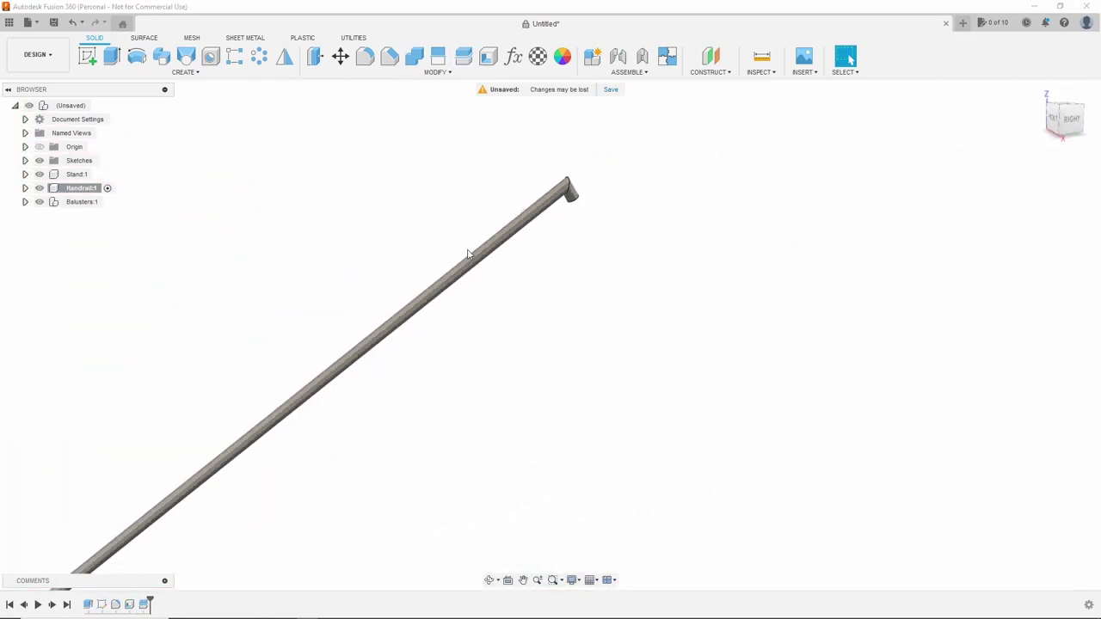
{"action": "mouse_move", "coordinate": [467, 246]}
{"action": "middle_mouse_down", "text": "shift"}
{"action": "mouse_move", "coordinate": [228, 434]}
{"action": "mouse_move", "coordinate": [202, 438]}
{"action": "middle_mouse_up", "text": "shift"}
{"action": "scroll", "coordinate": [202, 438], "scroll_direction": "up", "scroll_amount": 5}
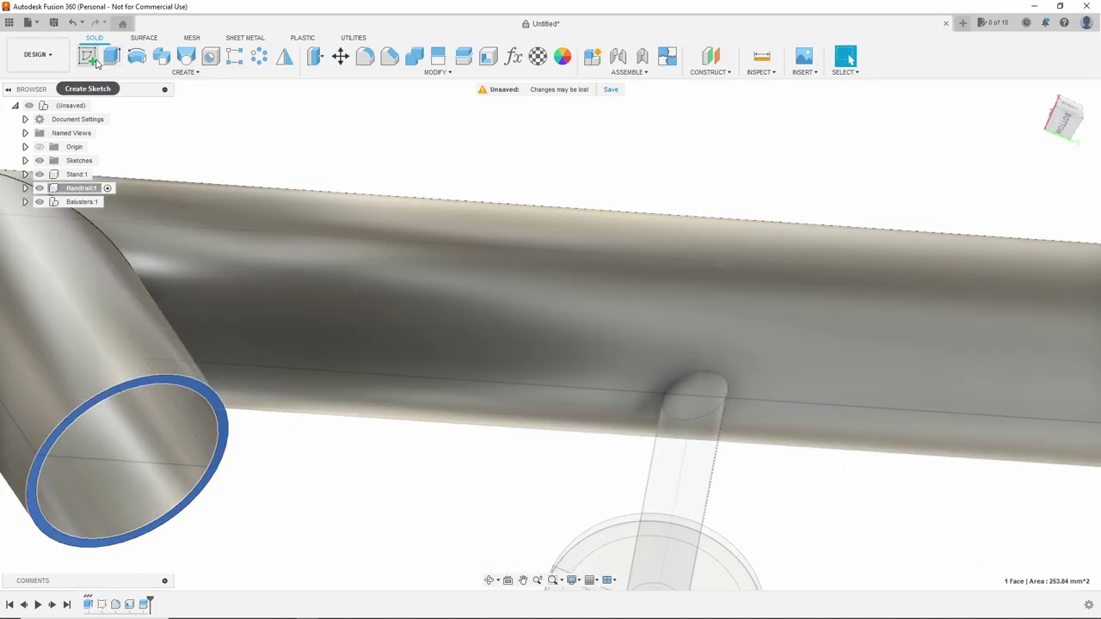
Step: Sketch the end cap on the tube's end face, projecting the tube's outer edge
{"action": "left_click", "coordinate": [87, 56]}
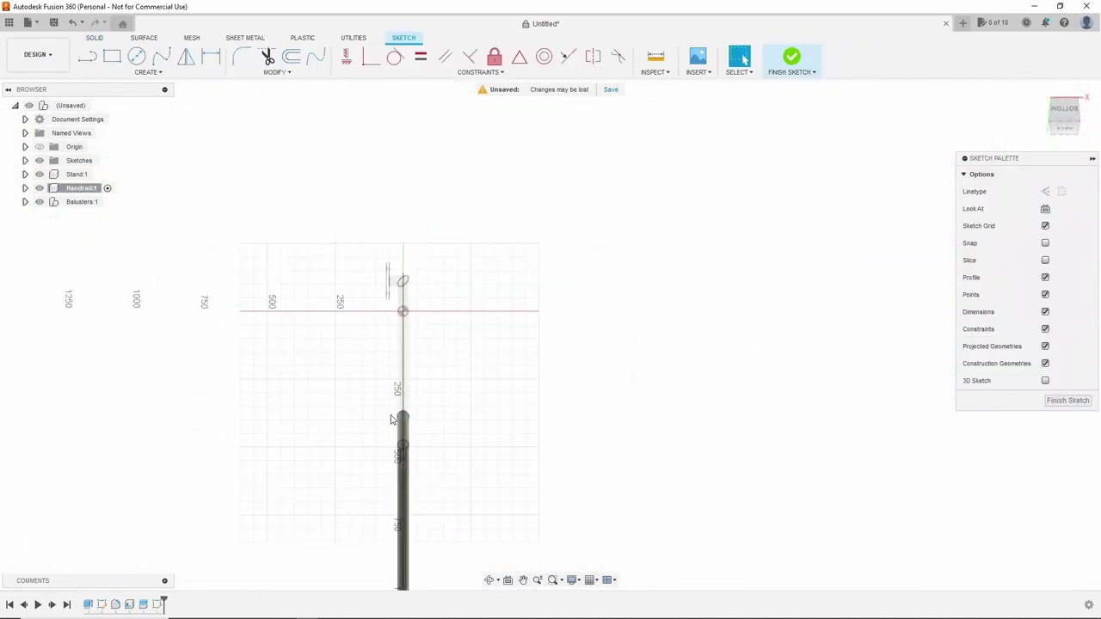
{"action": "mouse_move", "coordinate": [425, 346]}
{"action": "middle_mouse_down", "text": "shift"}
{"action": "mouse_move", "coordinate": [428, 326]}
{"action": "mouse_move", "coordinate": [329, 309]}
{"action": "middle_mouse_up", "text": "shift"}
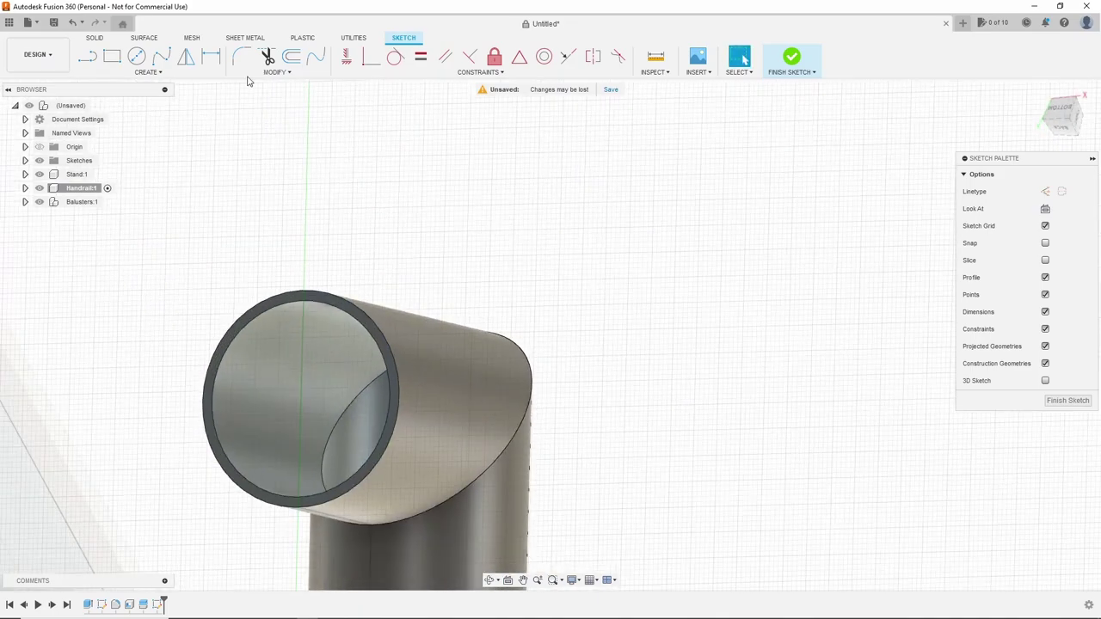
{"action": "left_click", "coordinate": [328, 314]}
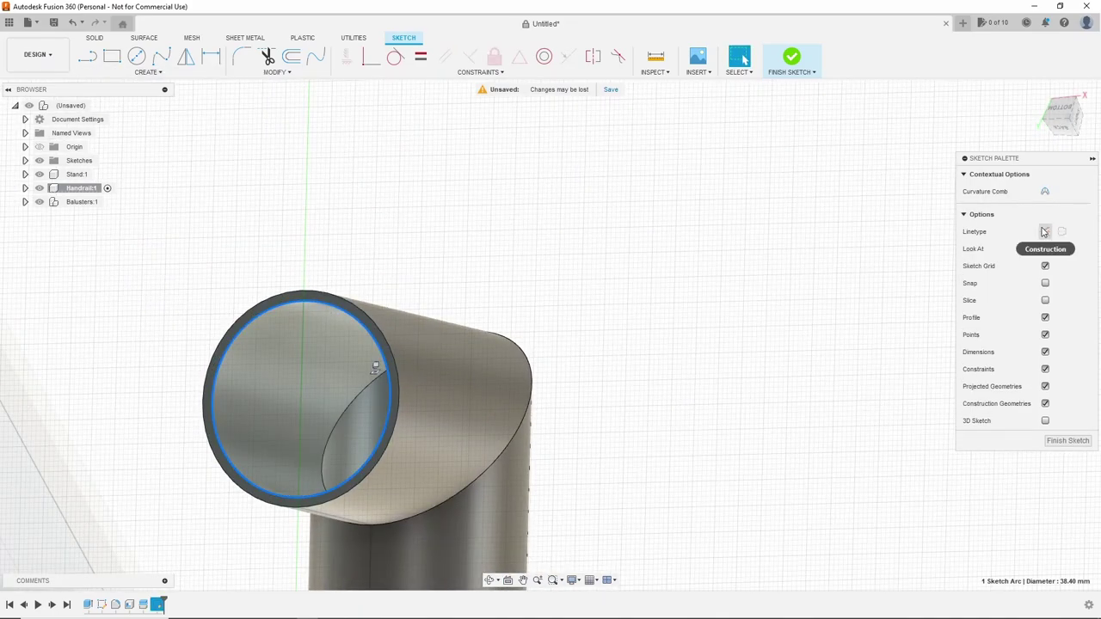
{"action": "middle_click_drag", "start_coordinate": [1014, 225], "coordinate": [536, 269], "text": "shift"}
{"action": "left_click", "coordinate": [148, 71]}
{"action": "mouse_move", "coordinate": [110, 247]}
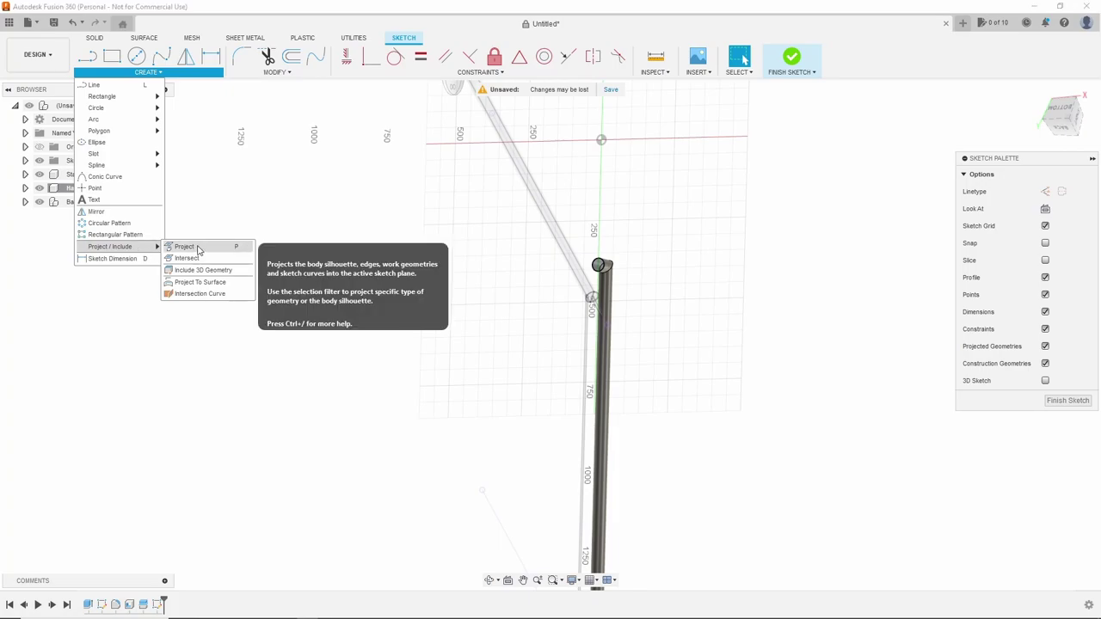
{"action": "left_click", "coordinate": [198, 250]}
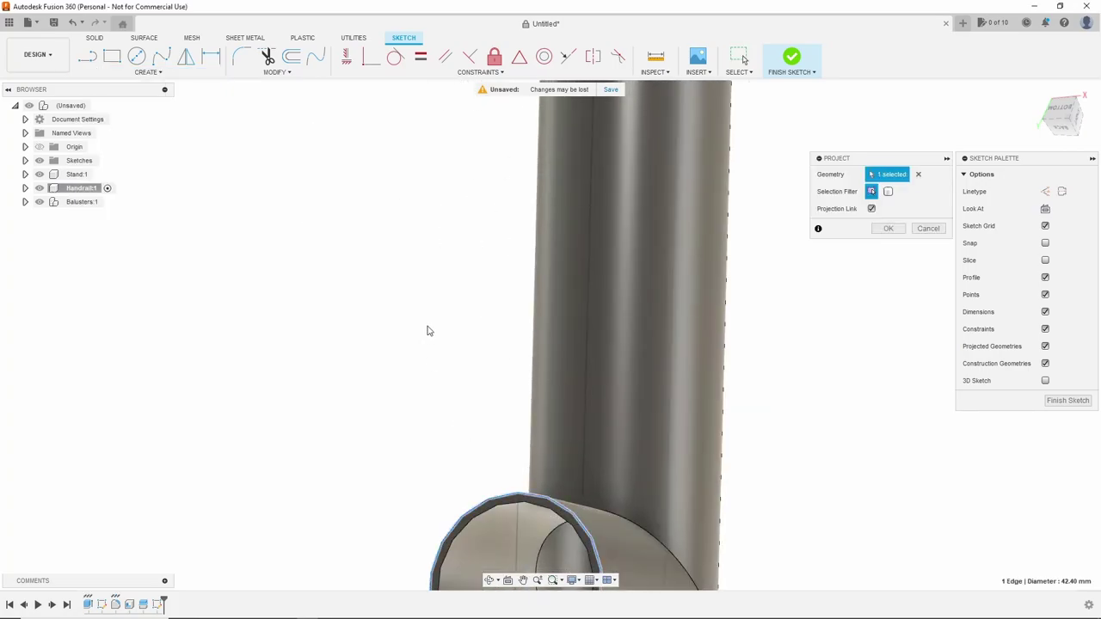
{"action": "key", "text": "Return"}
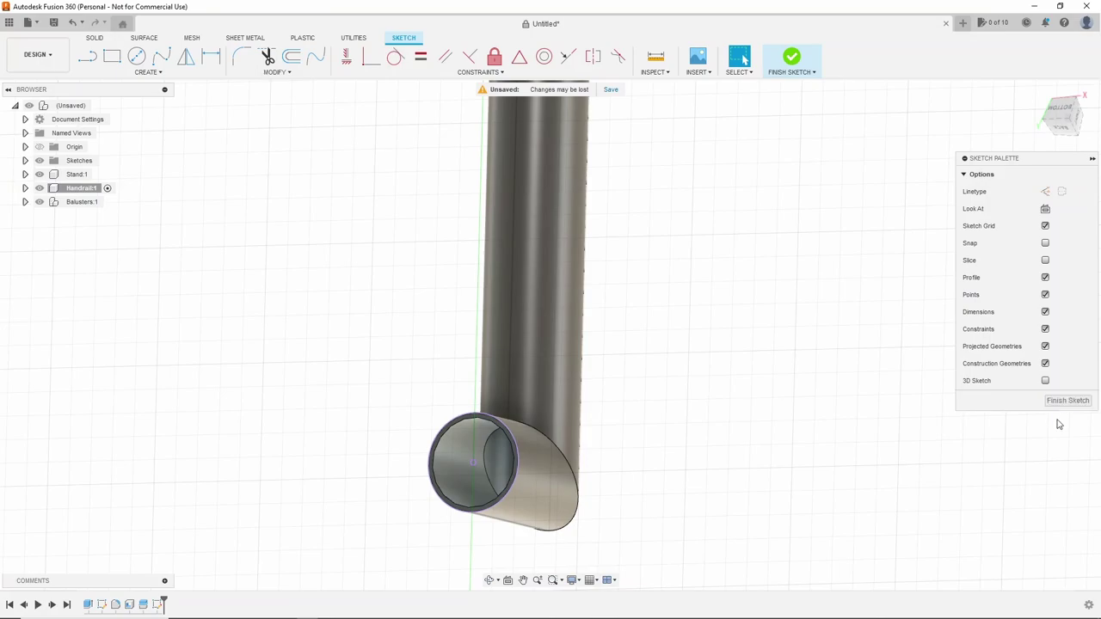
{"action": "left_click", "coordinate": [1067, 400]}
Step: Extrude both end-cap profiles 3 mm as a new body
{"action": "key", "text": "e"}
{"action": "left_click", "coordinate": [499, 465]}
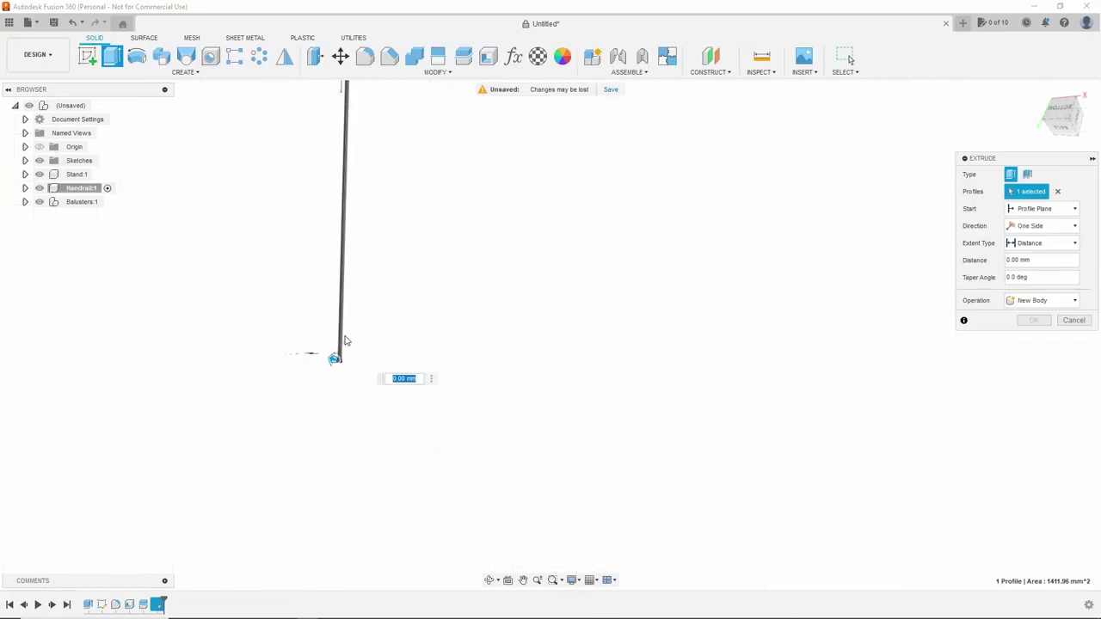
{"action": "scroll", "coordinate": [345, 340], "scroll_direction": "up", "scroll_amount": 5}
{"action": "scroll", "coordinate": [305, 177], "scroll_direction": "up", "scroll_amount": 5}
{"action": "left_click", "coordinate": [181, 245]}
{"action": "type", "text": "3"}
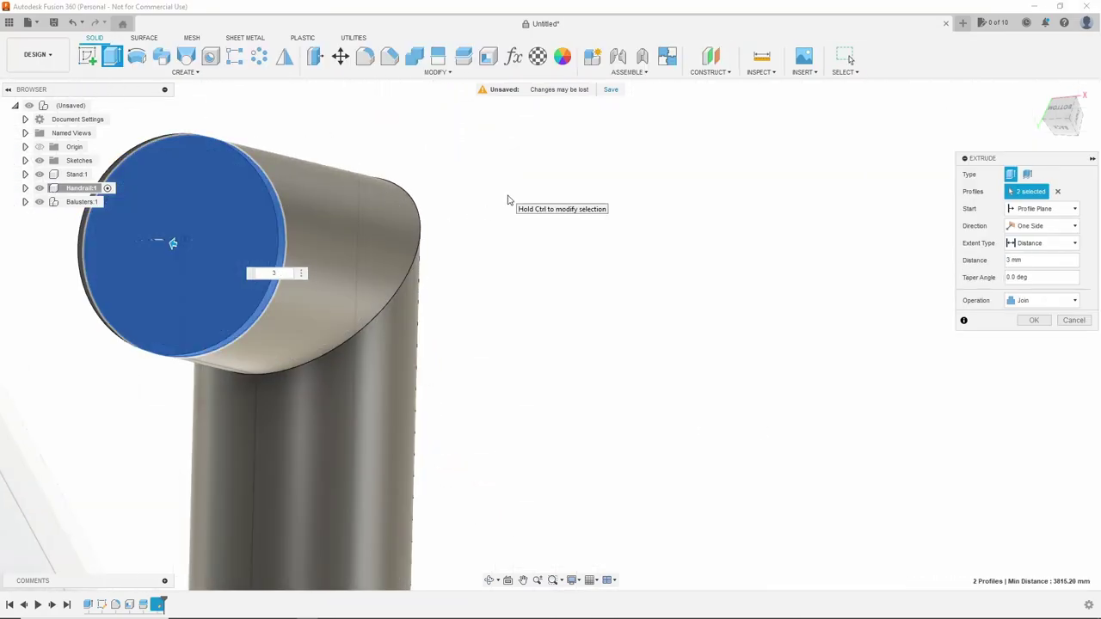
{"action": "left_click", "coordinate": [1045, 301]}
{"action": "left_click", "coordinate": [1036, 347]}
{"action": "left_click", "coordinate": [1034, 320]}
{"action": "scroll", "coordinate": [570, 300], "scroll_direction": "down", "scroll_amount": 5}
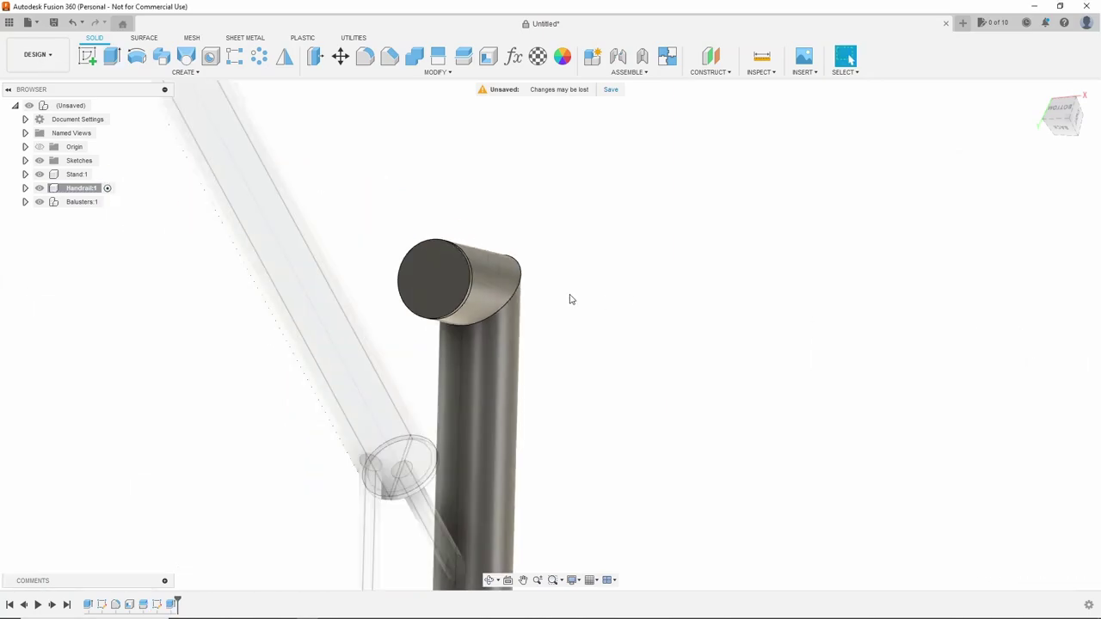
{"action": "scroll", "coordinate": [555, 393], "scroll_direction": "down", "scroll_amount": 8}
{"action": "middle_click_drag", "start_coordinate": [555, 393], "coordinate": [571, 298], "text": "shift"}
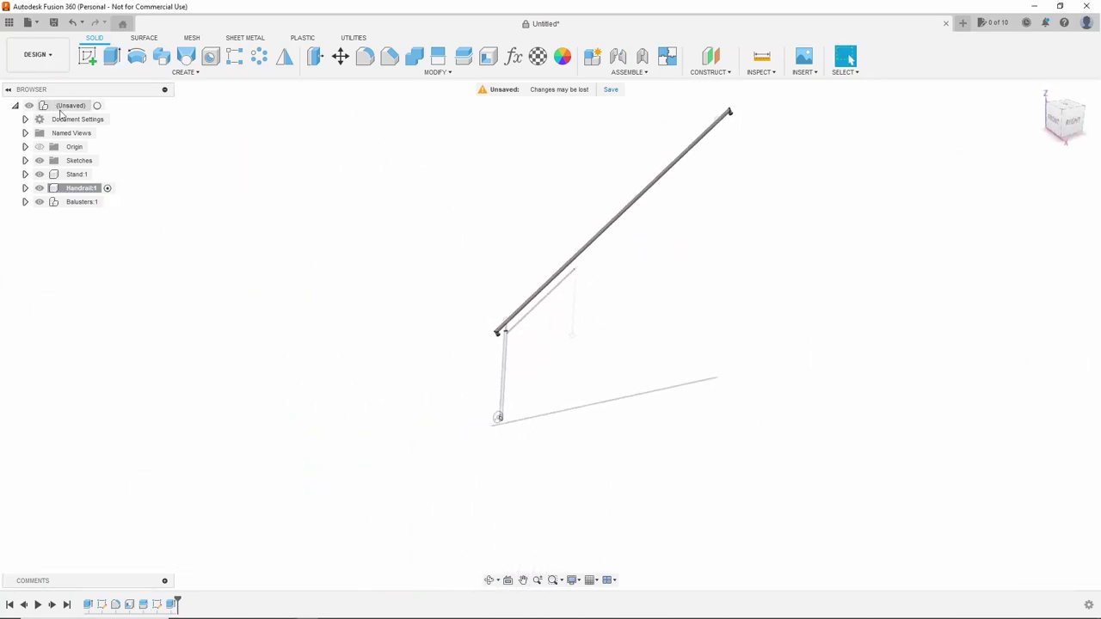
Step: Activate the root assembly, hide the handrail path sketch, and roll the timeline forward to restore all stands
{"action": "double_click", "coordinate": [60, 109]}
{"action": "left_click", "coordinate": [25, 161]}
{"action": "left_click", "coordinate": [47, 181]}
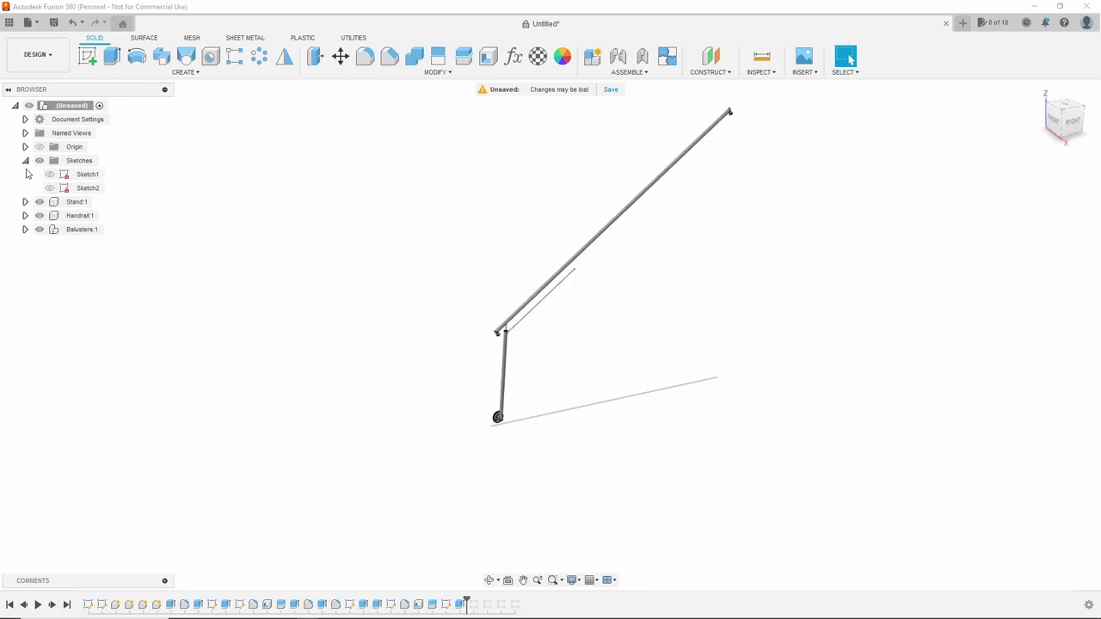
{"action": "left_click", "coordinate": [25, 160]}
{"action": "left_click_drag", "start_coordinate": [523, 596], "coordinate": [523, 605]}
{"action": "middle_click_drag", "start_coordinate": [663, 300], "coordinate": [725, 170], "text": "shift"}
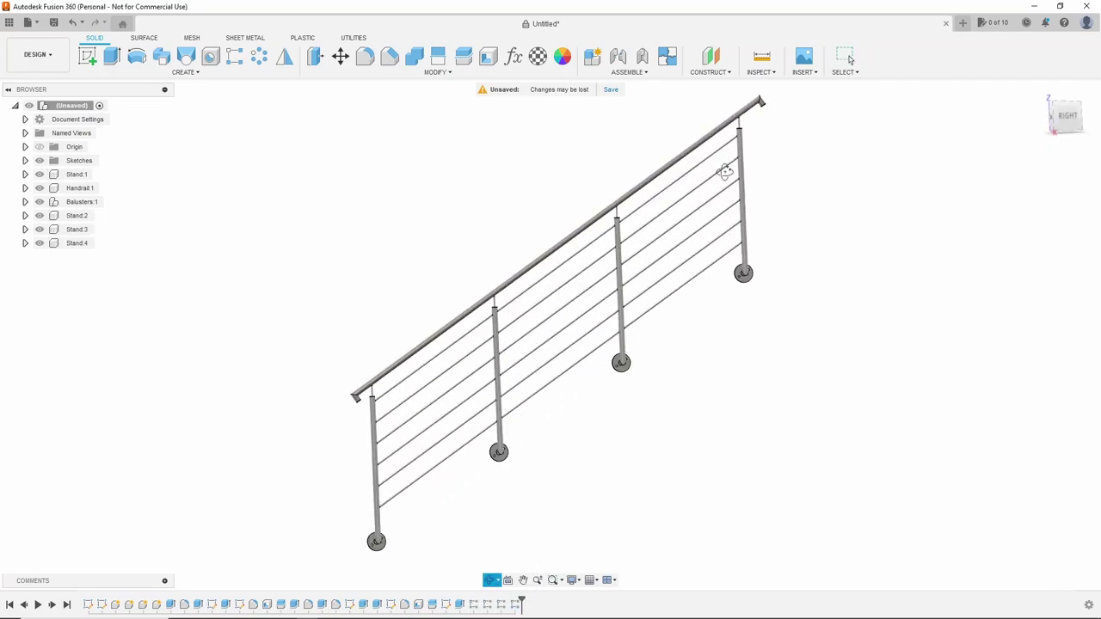
{"action": "scroll", "coordinate": [708, 209], "scroll_direction": "up", "scroll_amount": 3}
{"action": "scroll", "coordinate": [779, 133], "scroll_direction": "up", "scroll_amount": 3}
{"action": "scroll", "coordinate": [780, 133], "scroll_direction": "down", "scroll_amount": 2}
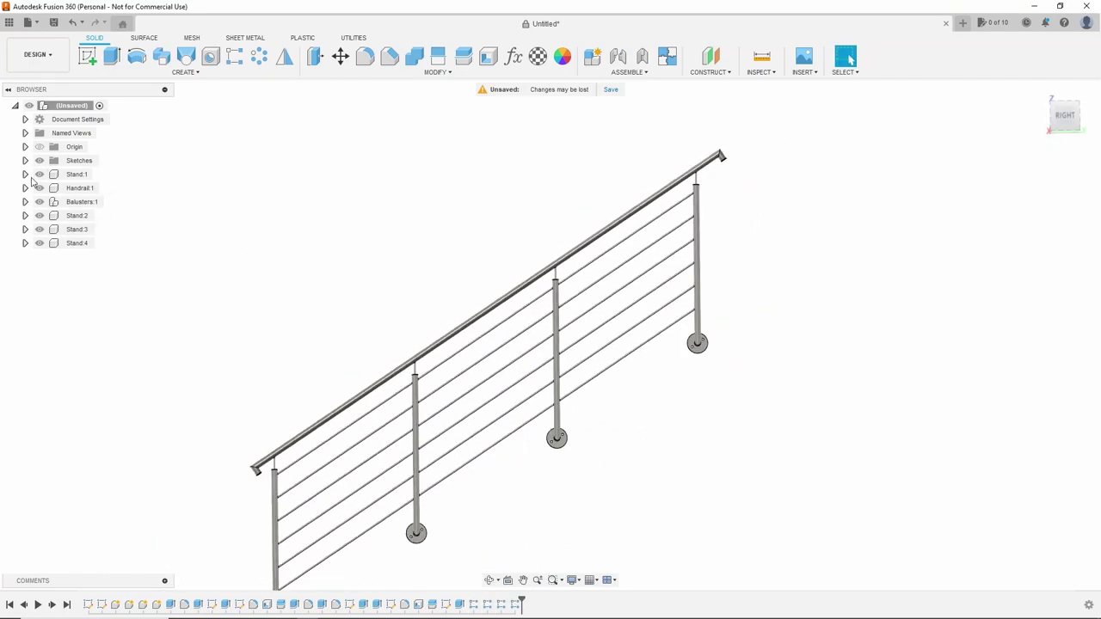
Step: Edit Sketch2, review its 200 mm dimension, and finish the sketch
{"action": "left_click", "coordinate": [25, 174]}
{"action": "left_click", "coordinate": [25, 174]}
{"action": "left_click", "coordinate": [25, 159]}
{"action": "right_click", "coordinate": [86, 188]}
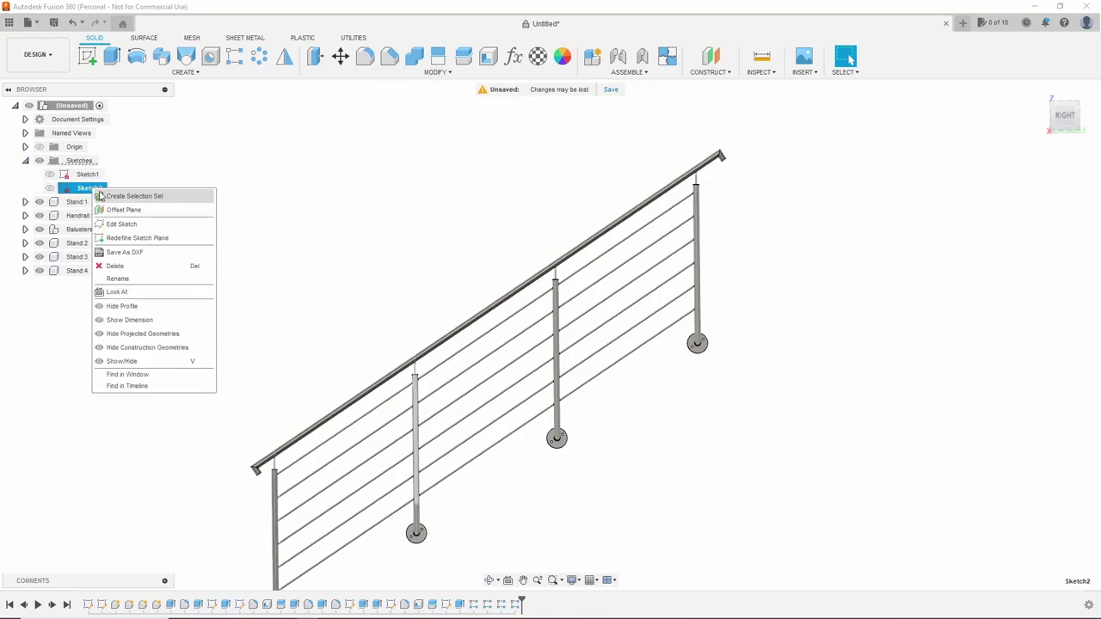
{"action": "left_click", "coordinate": [129, 195]}
{"action": "double_click", "coordinate": [716, 153]}
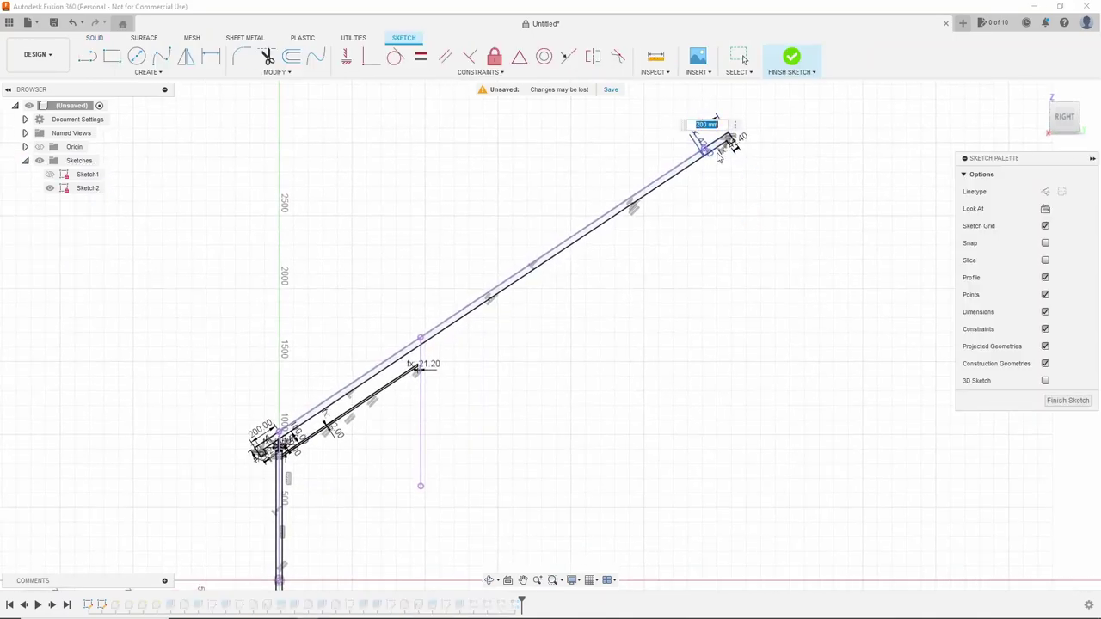
{"action": "left_click", "coordinate": [1070, 400]}
Step: Orbit and zoom around the completed railing to inspect stands, rods and handrail
{"action": "scroll", "coordinate": [671, 207], "scroll_direction": "up", "scroll_amount": 4}
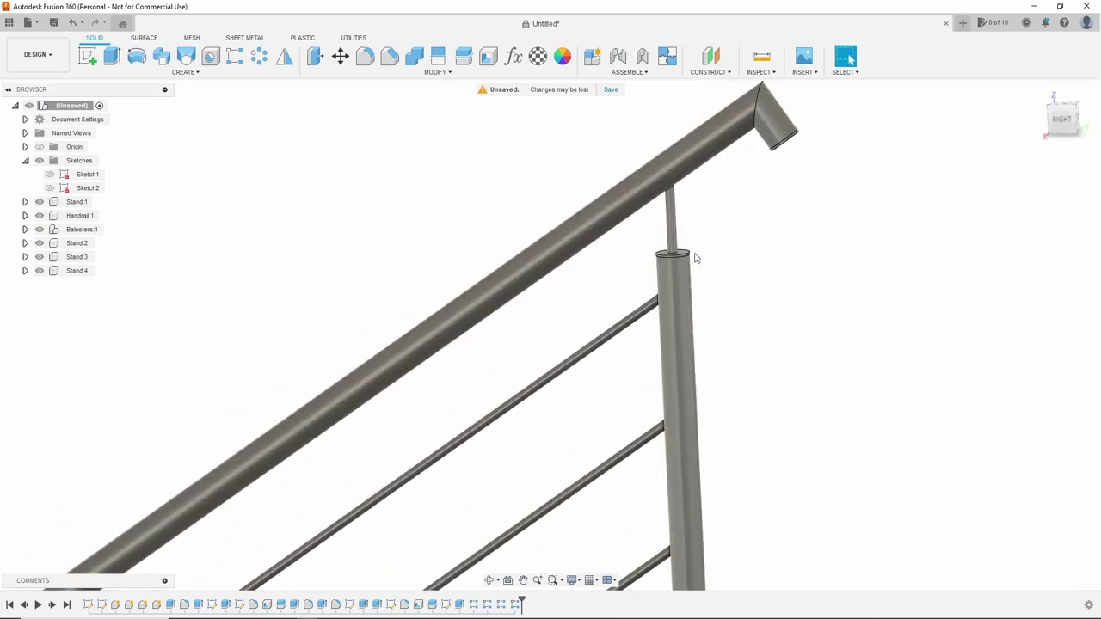
{"action": "scroll", "coordinate": [654, 275], "scroll_direction": "down", "scroll_amount": 10}
{"action": "middle_click_drag", "start_coordinate": [952, 181], "coordinate": [485, 465], "text": "shift"}
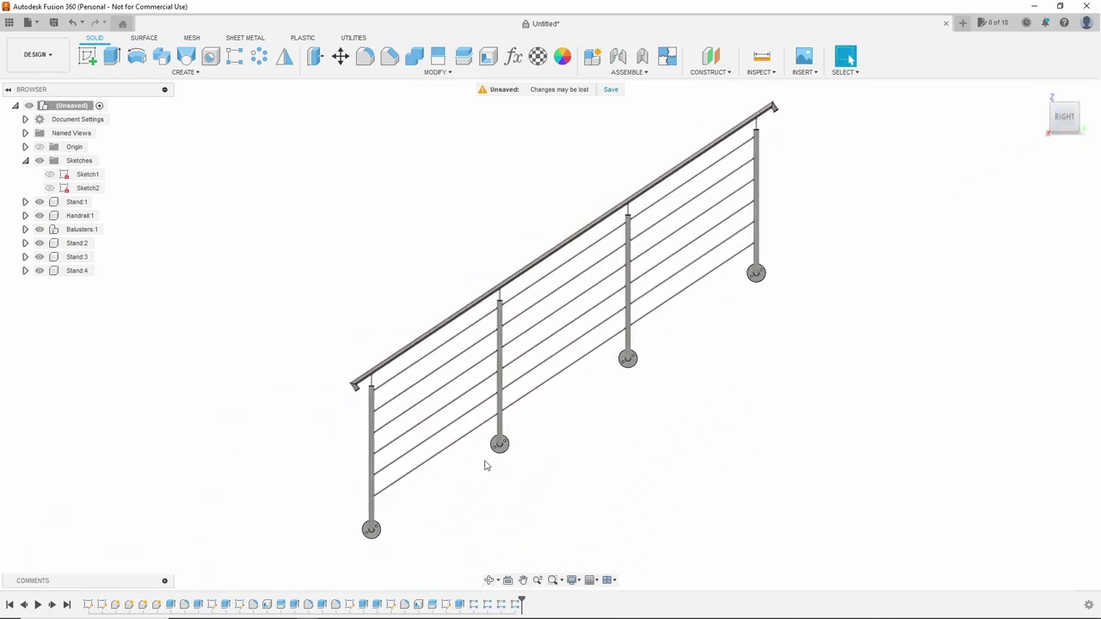
{"action": "middle_click_drag", "start_coordinate": [499, 426], "coordinate": [560, 432], "text": "shift"}
{"action": "scroll", "coordinate": [469, 445], "scroll_direction": "up", "scroll_amount": 3}
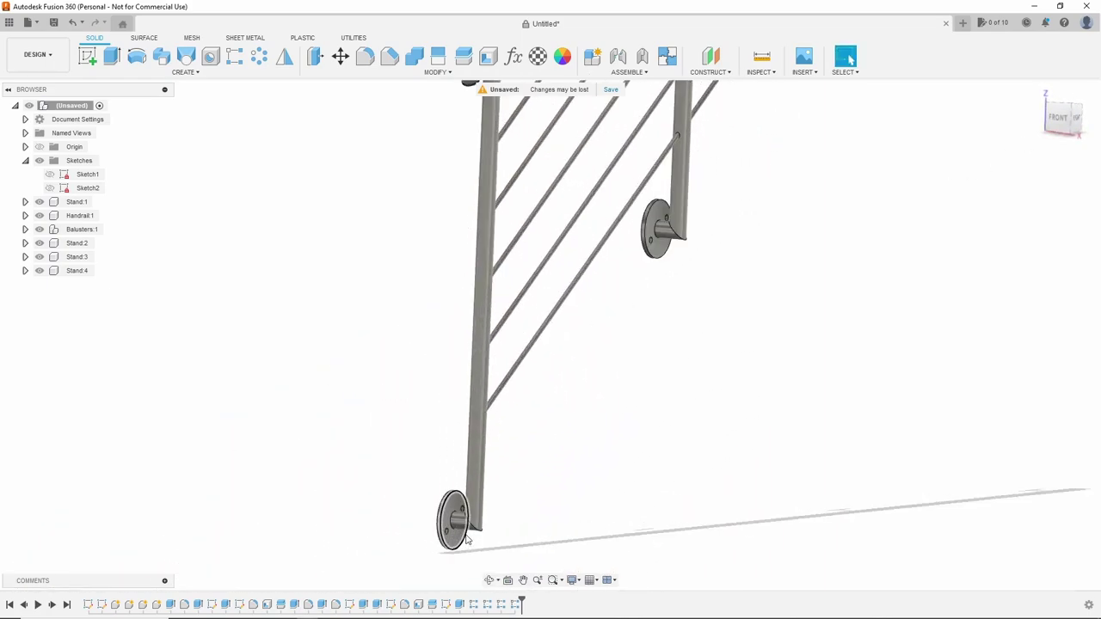
{"action": "scroll", "coordinate": [469, 444], "scroll_direction": "down", "scroll_amount": 2}
{"action": "scroll", "coordinate": [619, 300], "scroll_direction": "down", "scroll_amount": 5}
{"action": "middle_click_drag", "start_coordinate": [619, 300], "coordinate": [622, 290], "text": "shift"}
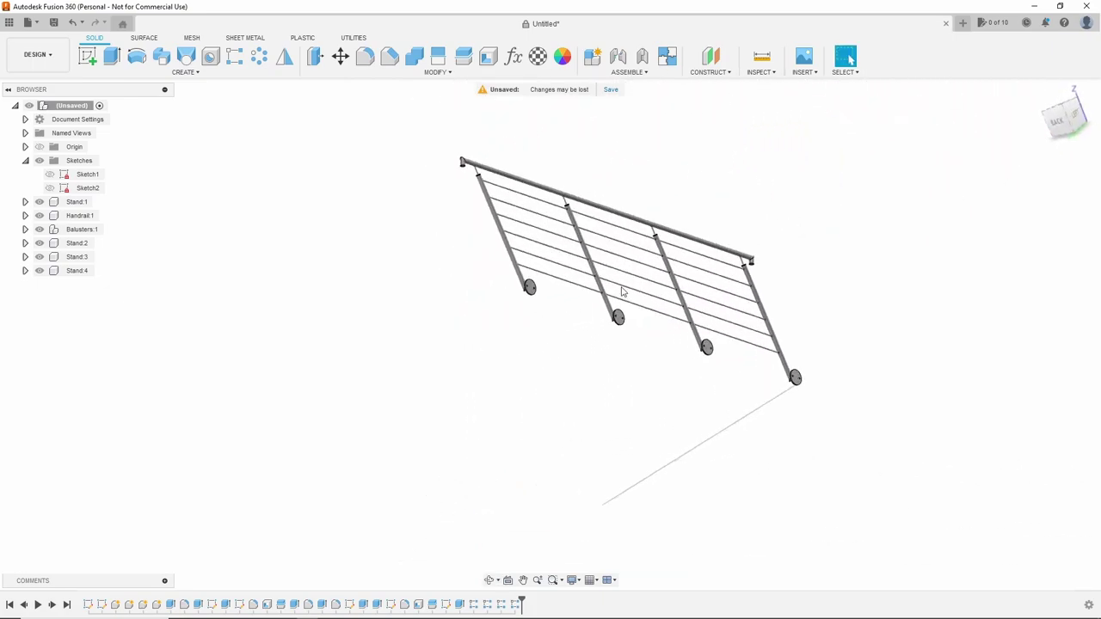
{"action": "scroll", "coordinate": [621, 289], "scroll_direction": "up", "scroll_amount": 5}
{"action": "middle_click_drag", "start_coordinate": [659, 253], "coordinate": [658, 276], "text": "shift"}
{"action": "scroll", "coordinate": [658, 276], "scroll_direction": "down", "scroll_amount": 3}
{"action": "mouse_move", "coordinate": [657, 319]}
{"action": "middle_mouse_down", "text": "shift"}
{"action": "mouse_move", "coordinate": [673, 246]}
{"action": "mouse_move", "coordinate": [597, 401]}
{"action": "mouse_move", "coordinate": [614, 334]}
{"action": "mouse_move", "coordinate": [597, 322]}
{"action": "mouse_move", "coordinate": [625, 326]}
{"action": "middle_mouse_up", "text": "shift"}
{"action": "scroll", "coordinate": [673, 246], "scroll_direction": "up", "scroll_amount": 3}
Step: Snap to the ViewCube's right view and zoom around to inspect the railing
{"action": "left_click", "coordinate": [1075, 124]}
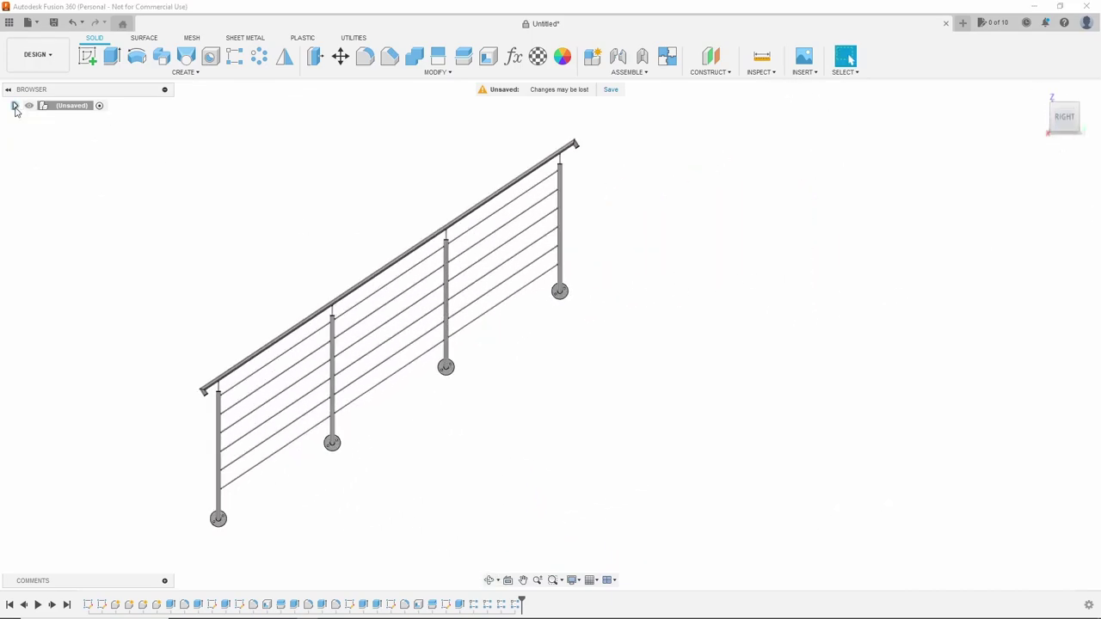
{"action": "scroll", "coordinate": [459, 421], "scroll_direction": "up", "scroll_amount": 5}
{"action": "scroll", "coordinate": [459, 421], "scroll_direction": "down", "scroll_amount": 2}
{"action": "scroll", "coordinate": [458, 408], "scroll_direction": "up", "scroll_amount": 3}
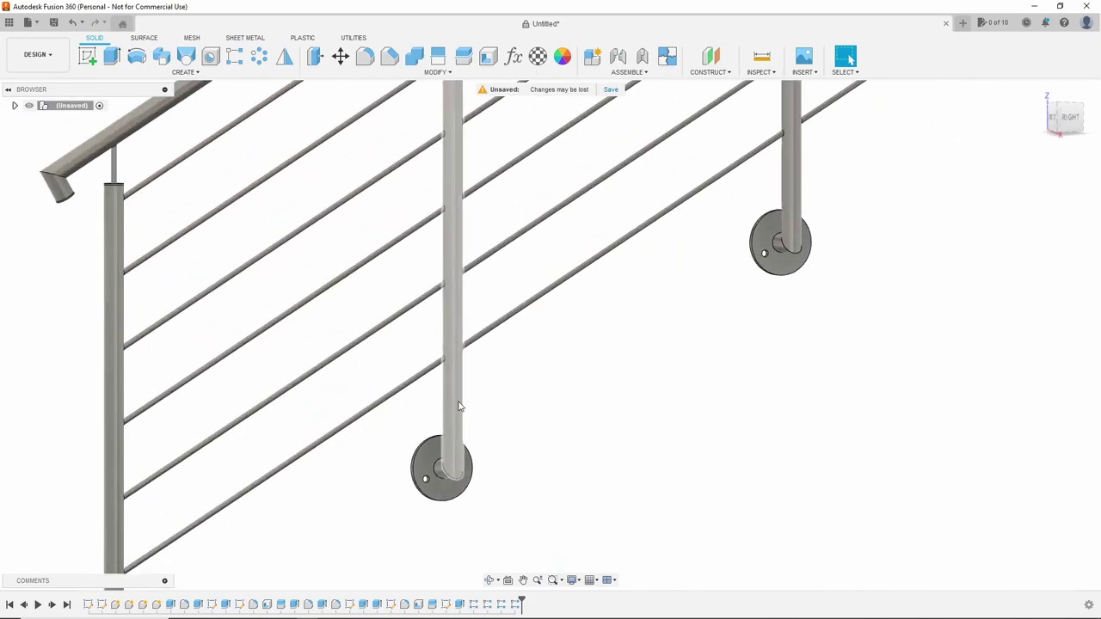
{"action": "scroll", "coordinate": [511, 408], "scroll_direction": "down", "scroll_amount": 3}
{"action": "middle_click_drag", "start_coordinate": [511, 408], "coordinate": [442, 413], "text": "shift"}
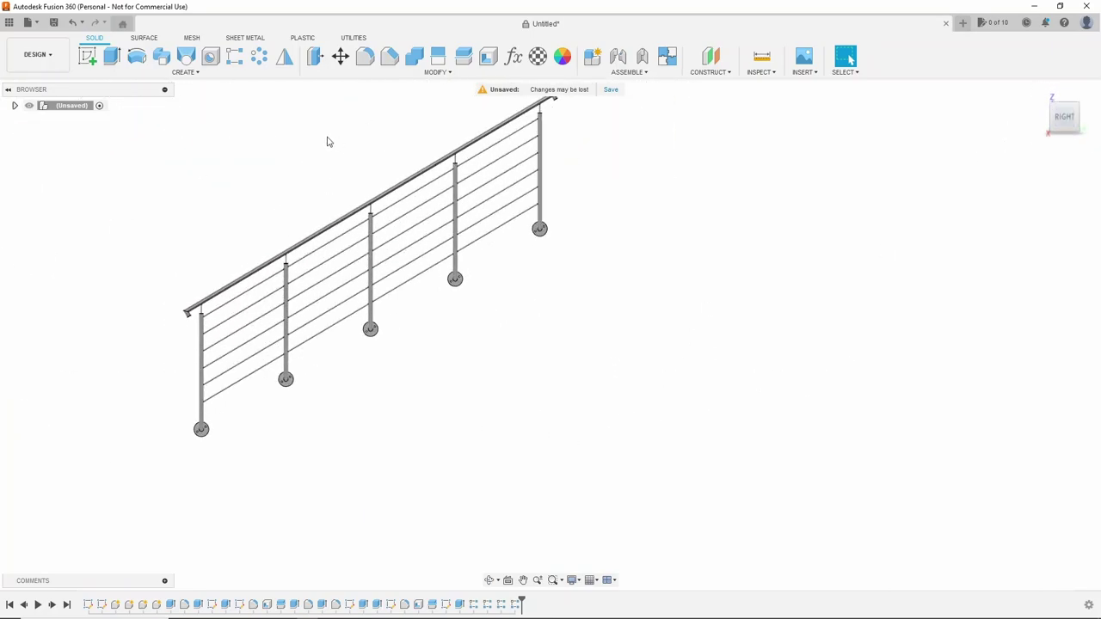
{"action": "scroll", "coordinate": [363, 320], "scroll_direction": "up", "scroll_amount": 3}
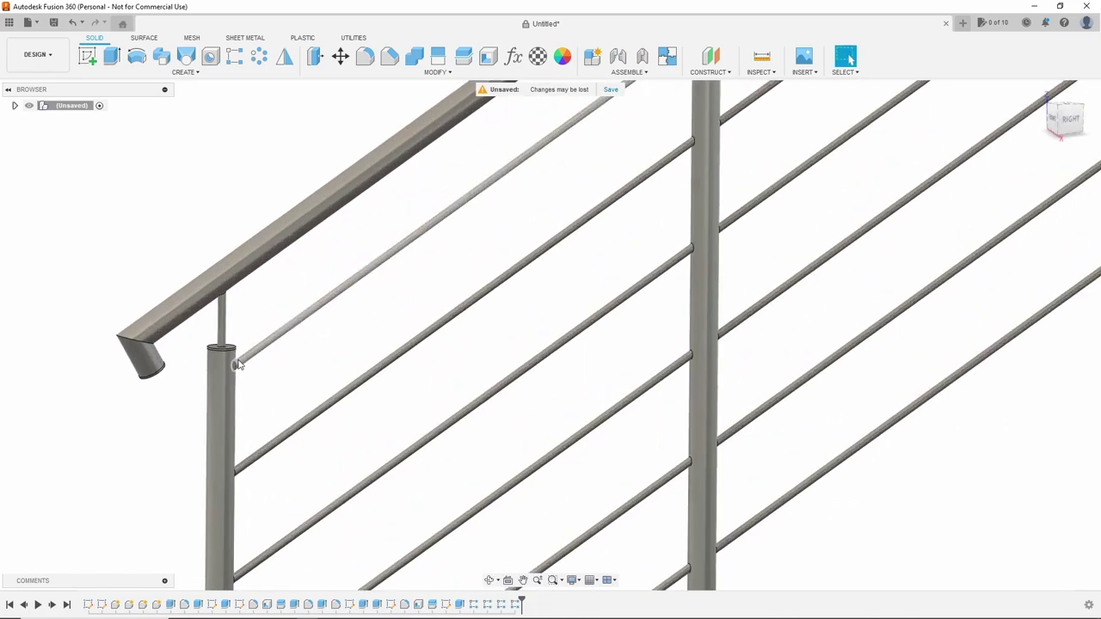
{"action": "scroll", "coordinate": [363, 325], "scroll_direction": "up", "scroll_amount": 2}
{"action": "scroll", "coordinate": [364, 328], "scroll_direction": "down", "scroll_amount": 5}
{"action": "scroll", "coordinate": [516, 387], "scroll_direction": "down", "scroll_amount": 2}
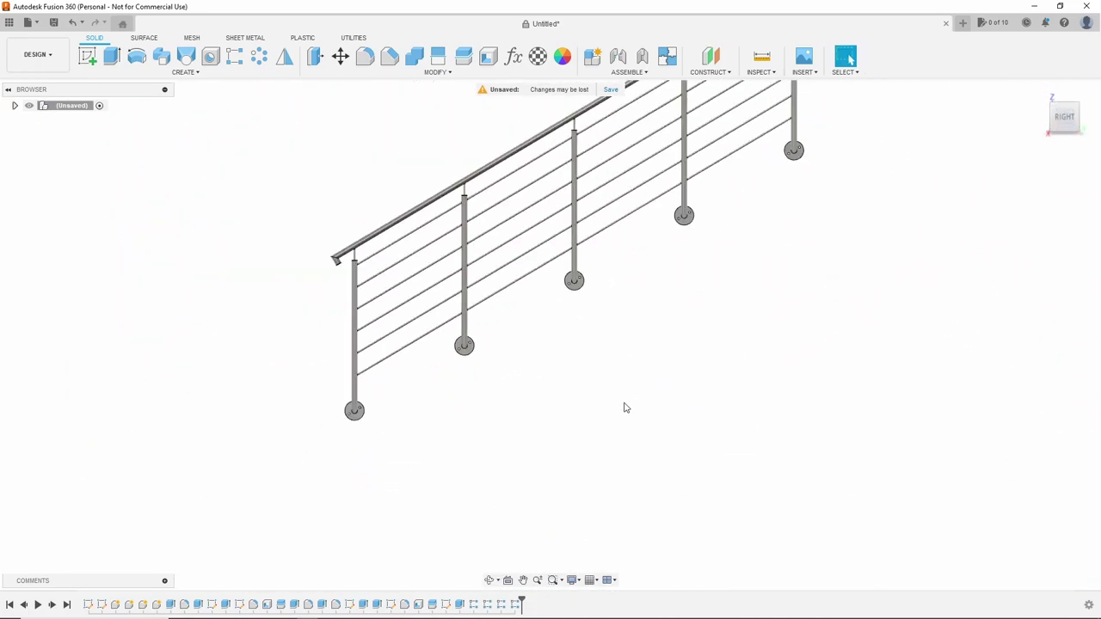
{"action": "scroll", "coordinate": [624, 408], "scroll_direction": "up", "scroll_amount": 2}
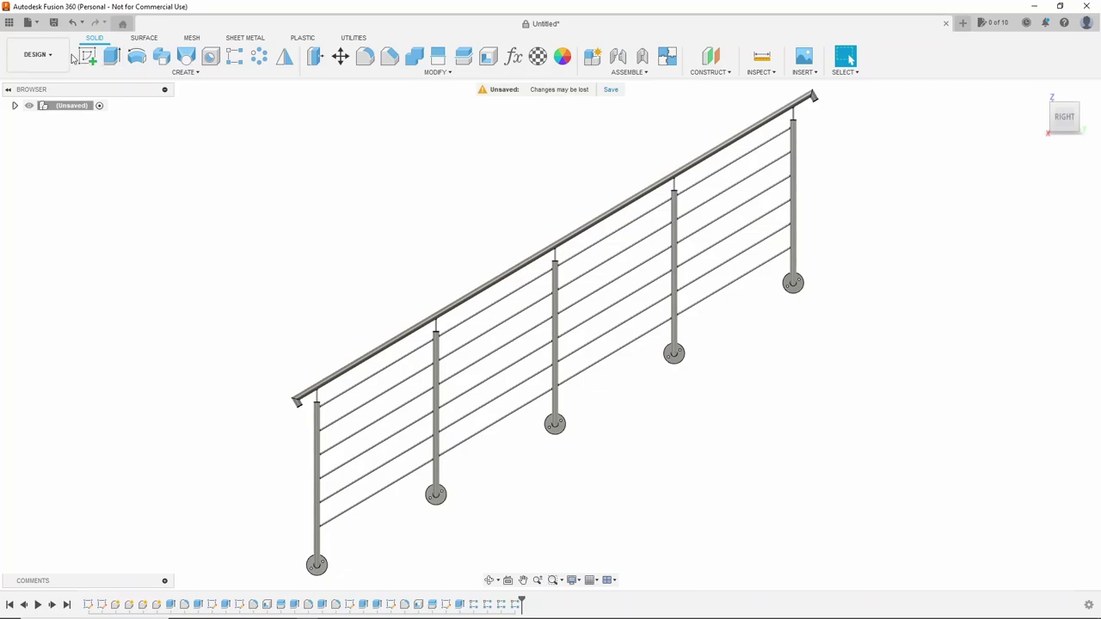
Step: Save the design under the name 'Railing 1'
{"action": "left_click", "coordinate": [53, 22]}
{"action": "double_click", "coordinate": [397, 175]}
{"action": "type", "text": "Rail"}
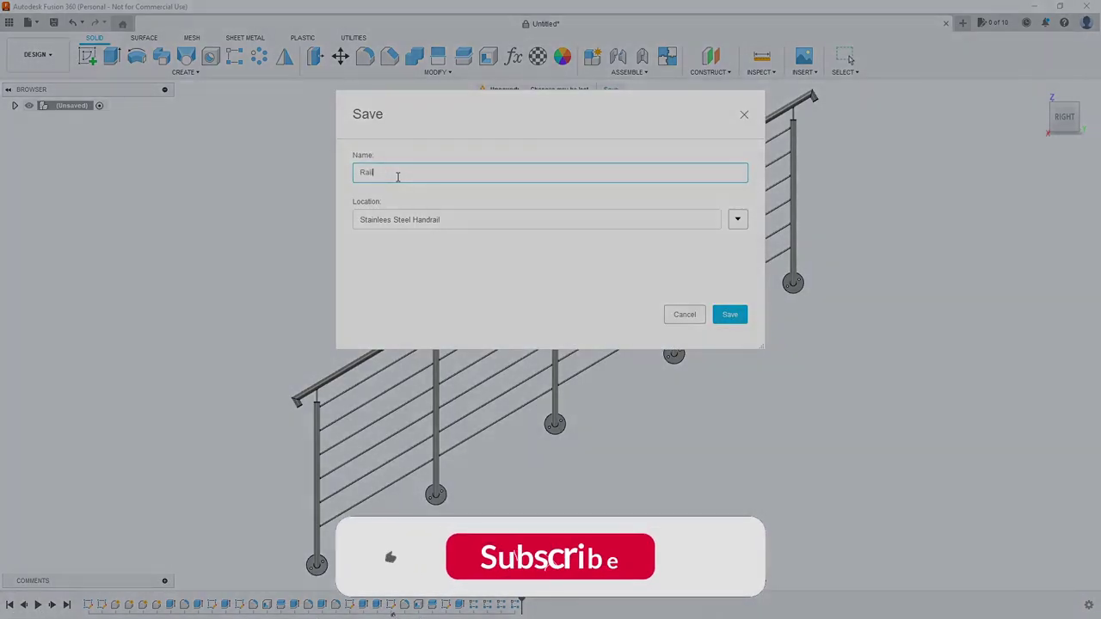
{"action": "type", "text": "ing 1"}
{"action": "left_click", "coordinate": [729, 314]}
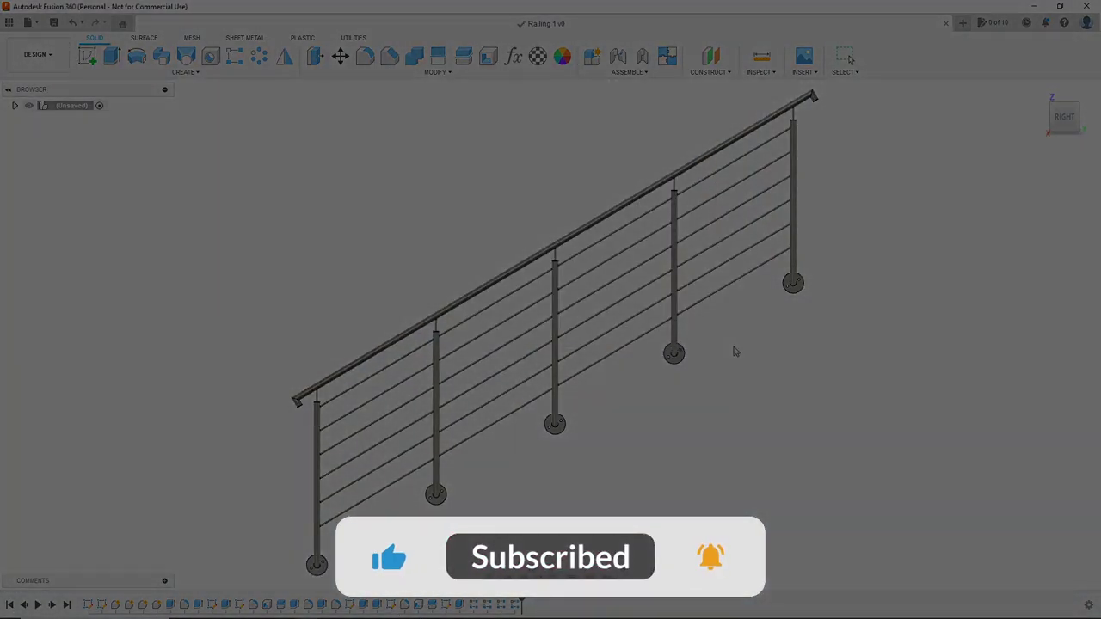